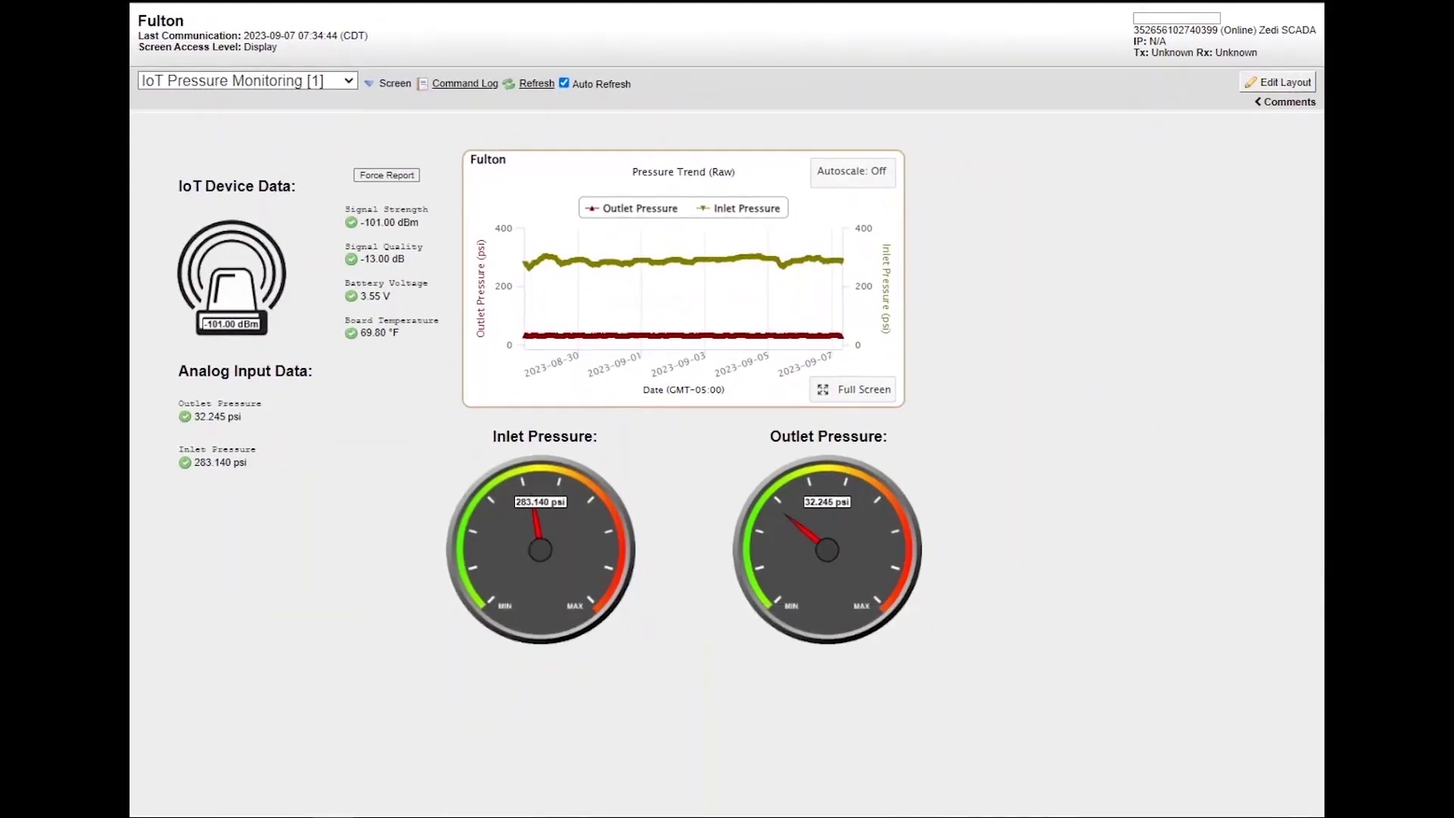
Inspect the 6 April Pump Fill reading on the well's current screen
{"action": "mouse_move", "coordinate": [546, 340]}
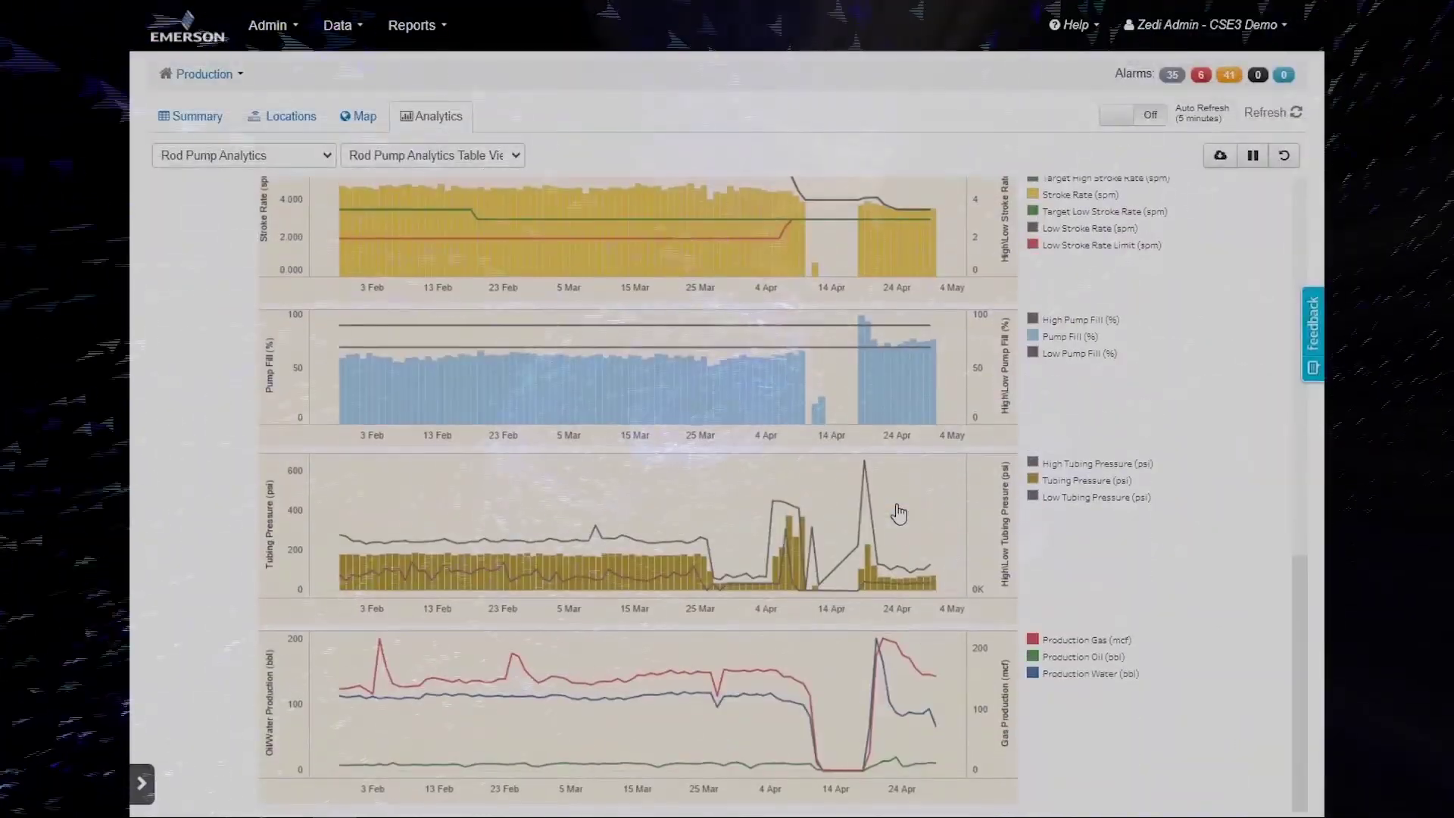
{"action": "scroll", "coordinate": [896, 511], "scroll_direction": "up", "scroll_amount": 2}
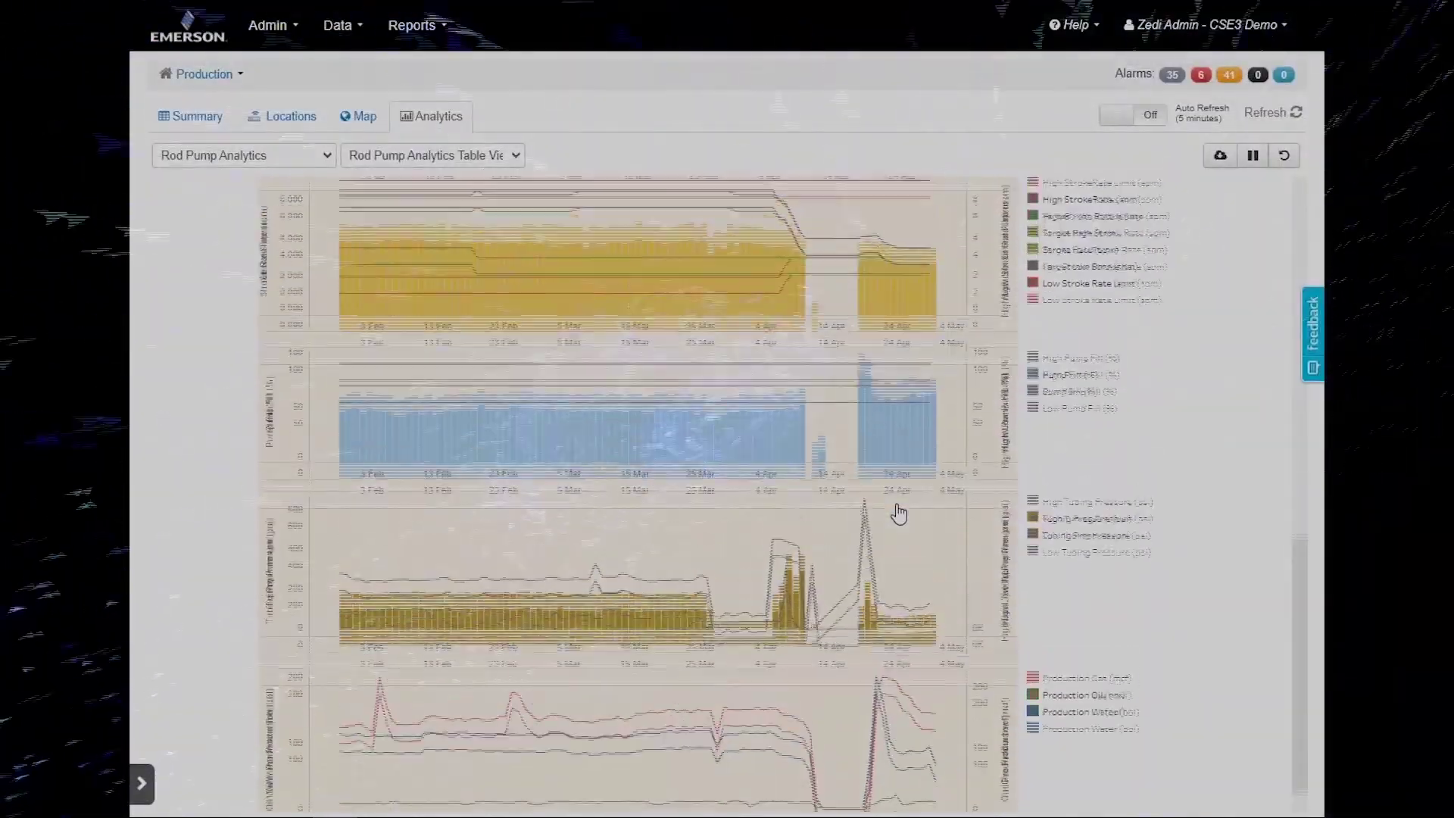
{"action": "left_click", "coordinate": [784, 454]}
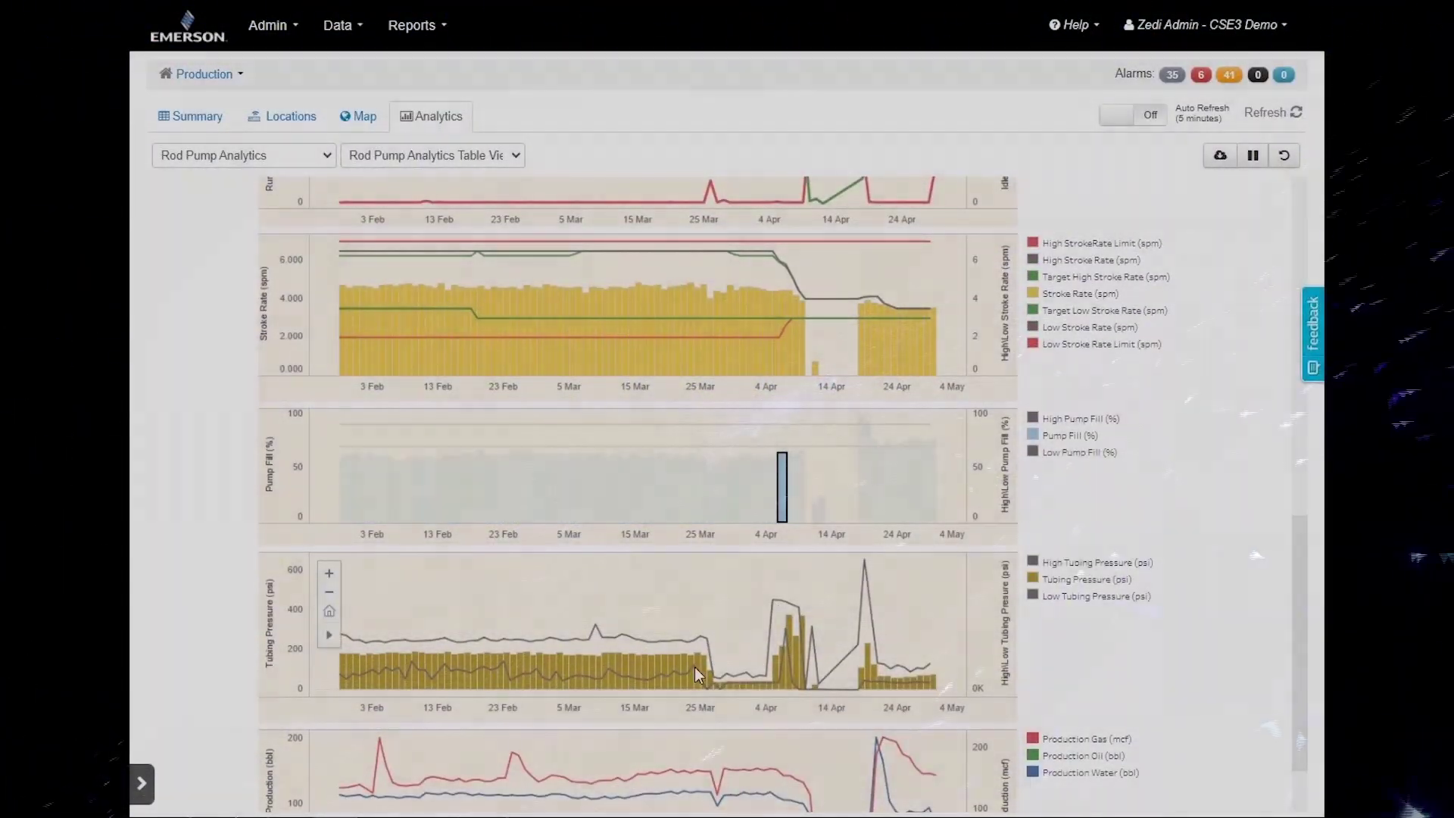
{"action": "mouse_move", "coordinate": [693, 667]}
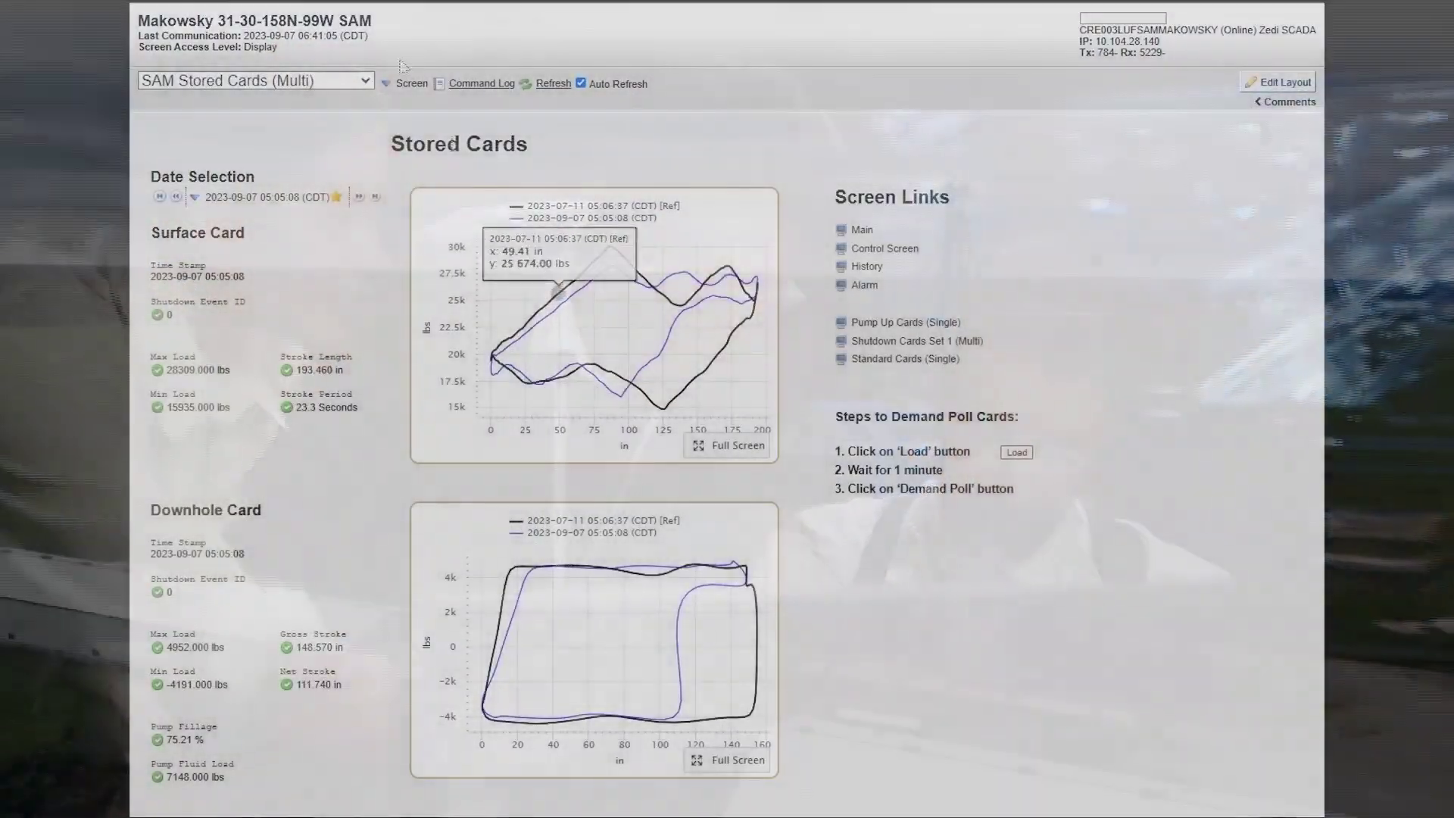
Step through the SAM Shutdown Cards (Multi), SAM PumpUp Cards (Single) and SAM History screens
{"action": "left_click", "coordinate": [333, 80]}
{"action": "left_click", "coordinate": [256, 230]}
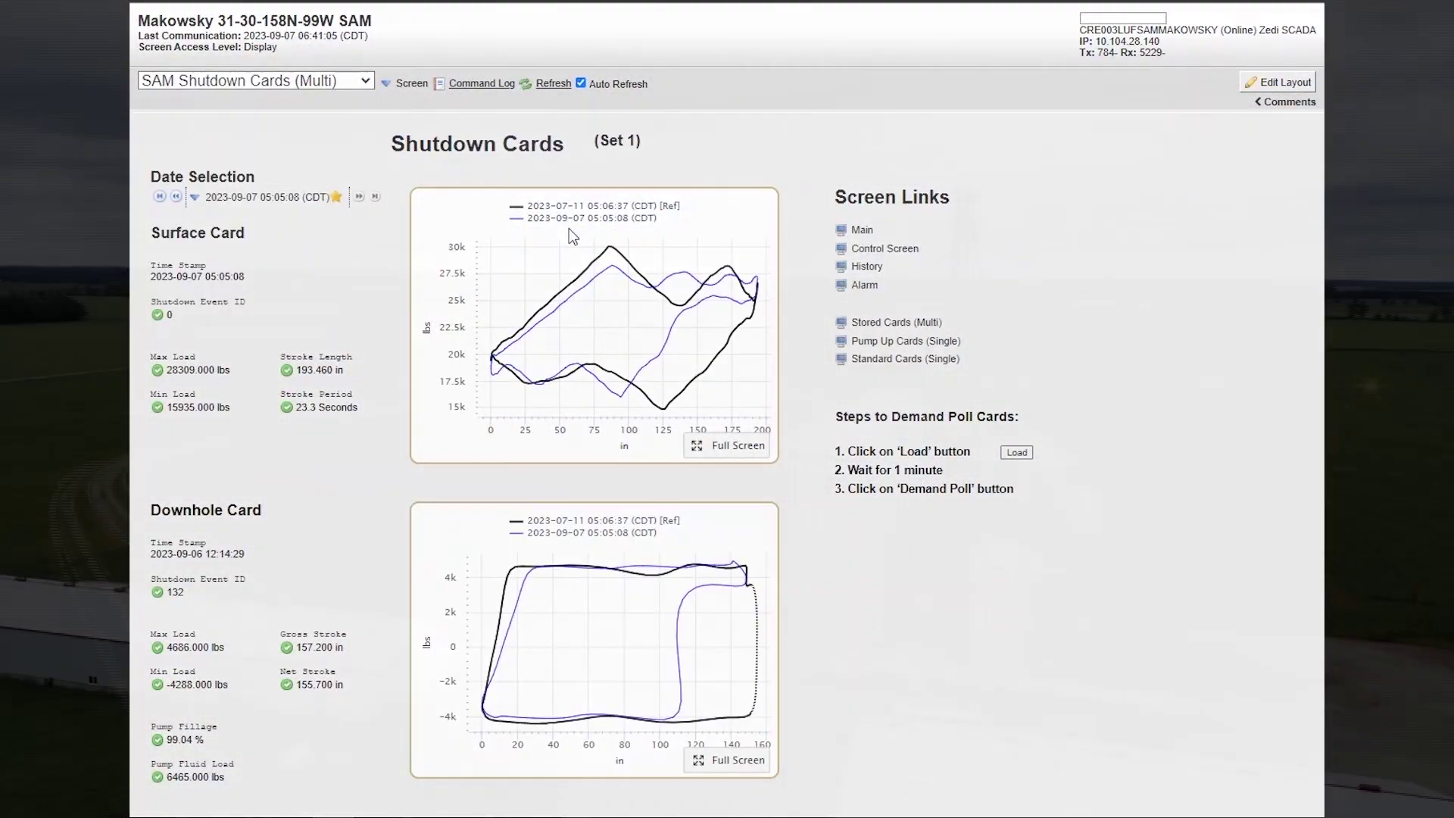
{"action": "left_click", "coordinate": [333, 80]}
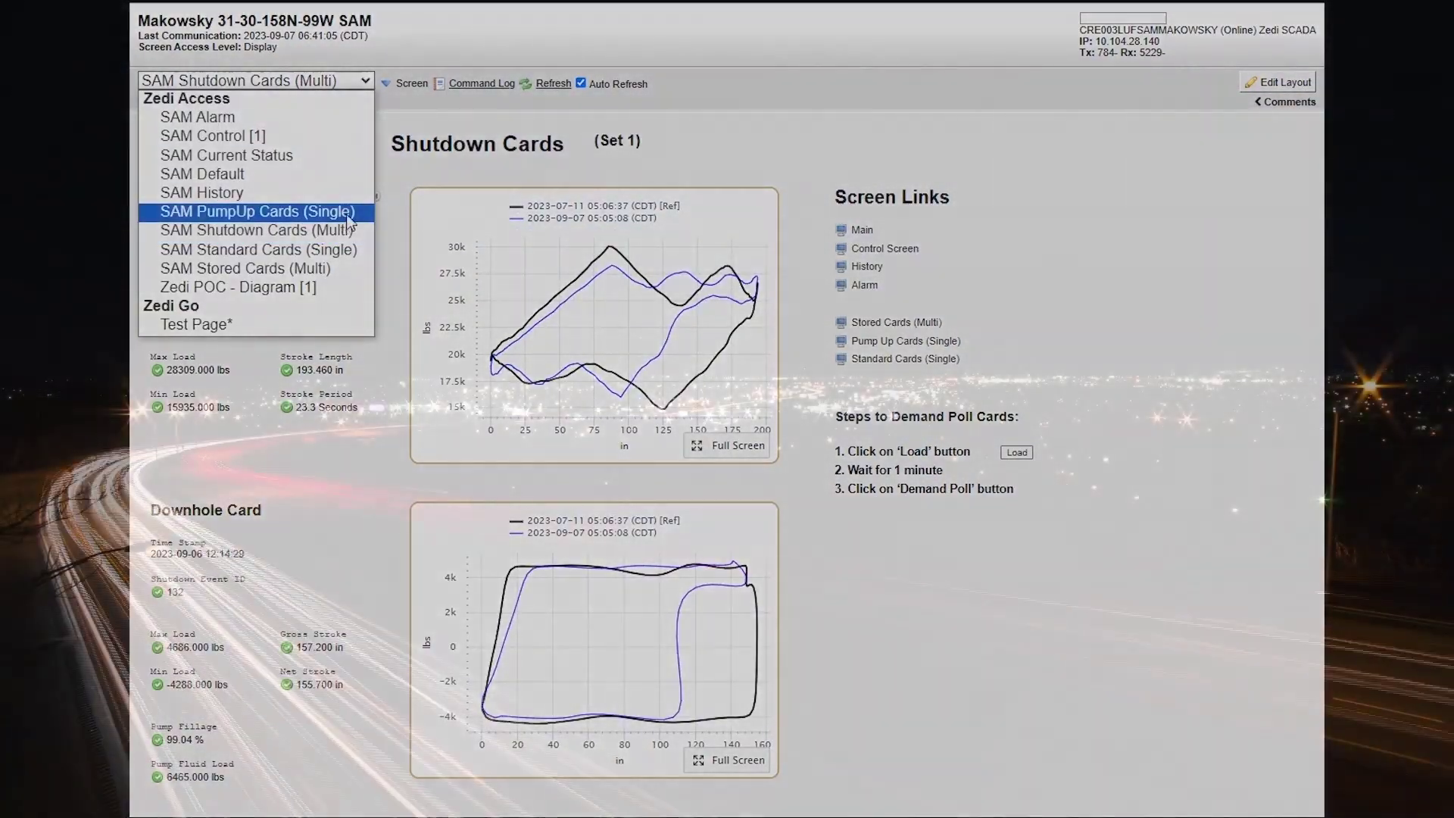
{"action": "left_click", "coordinate": [341, 214]}
{"action": "left_click", "coordinate": [333, 81]}
{"action": "left_click", "coordinate": [316, 196]}
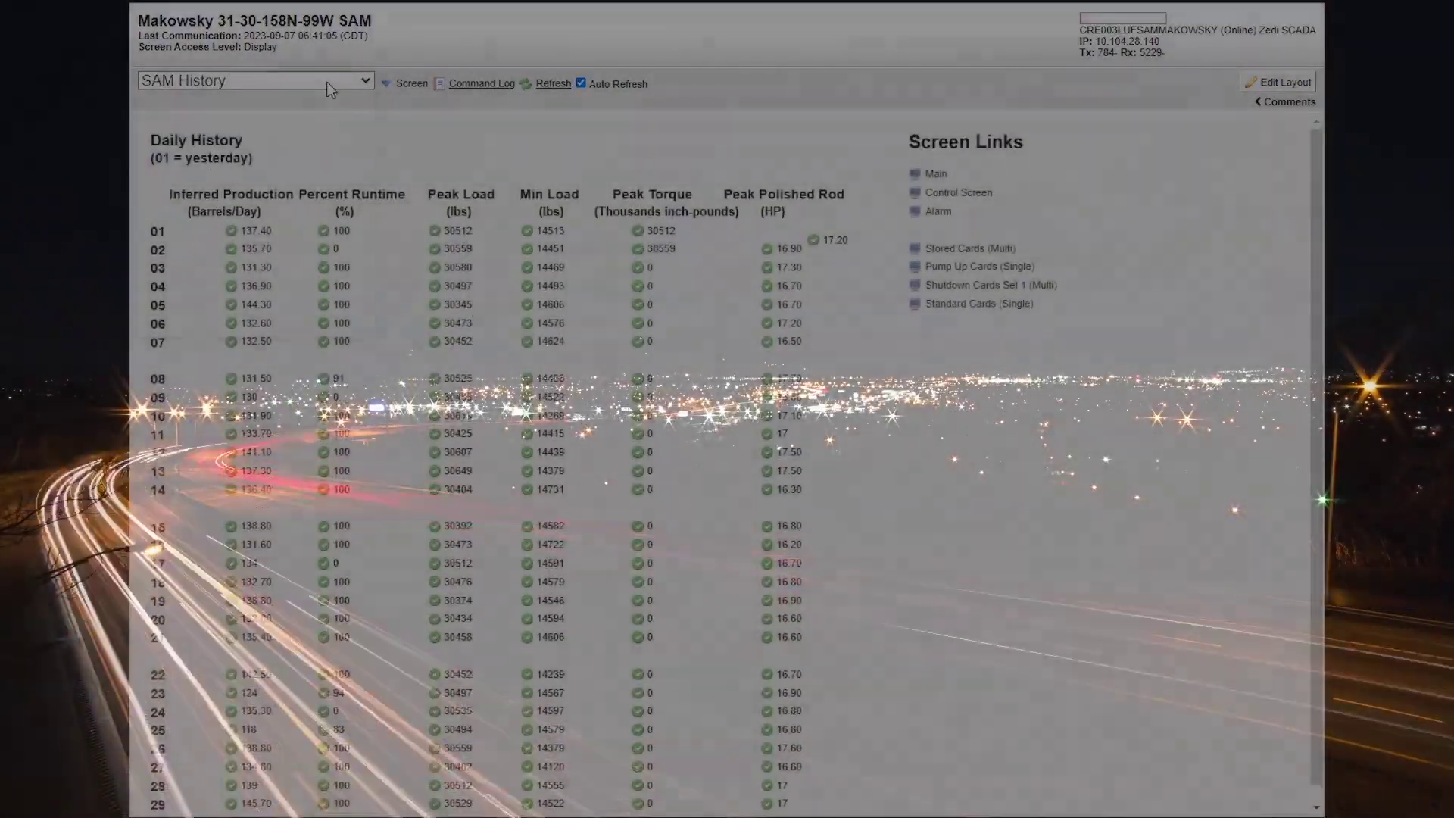
Switch to the SAM Default screen and pop up the SWT fluid production trend chart
{"action": "left_click", "coordinate": [333, 80]}
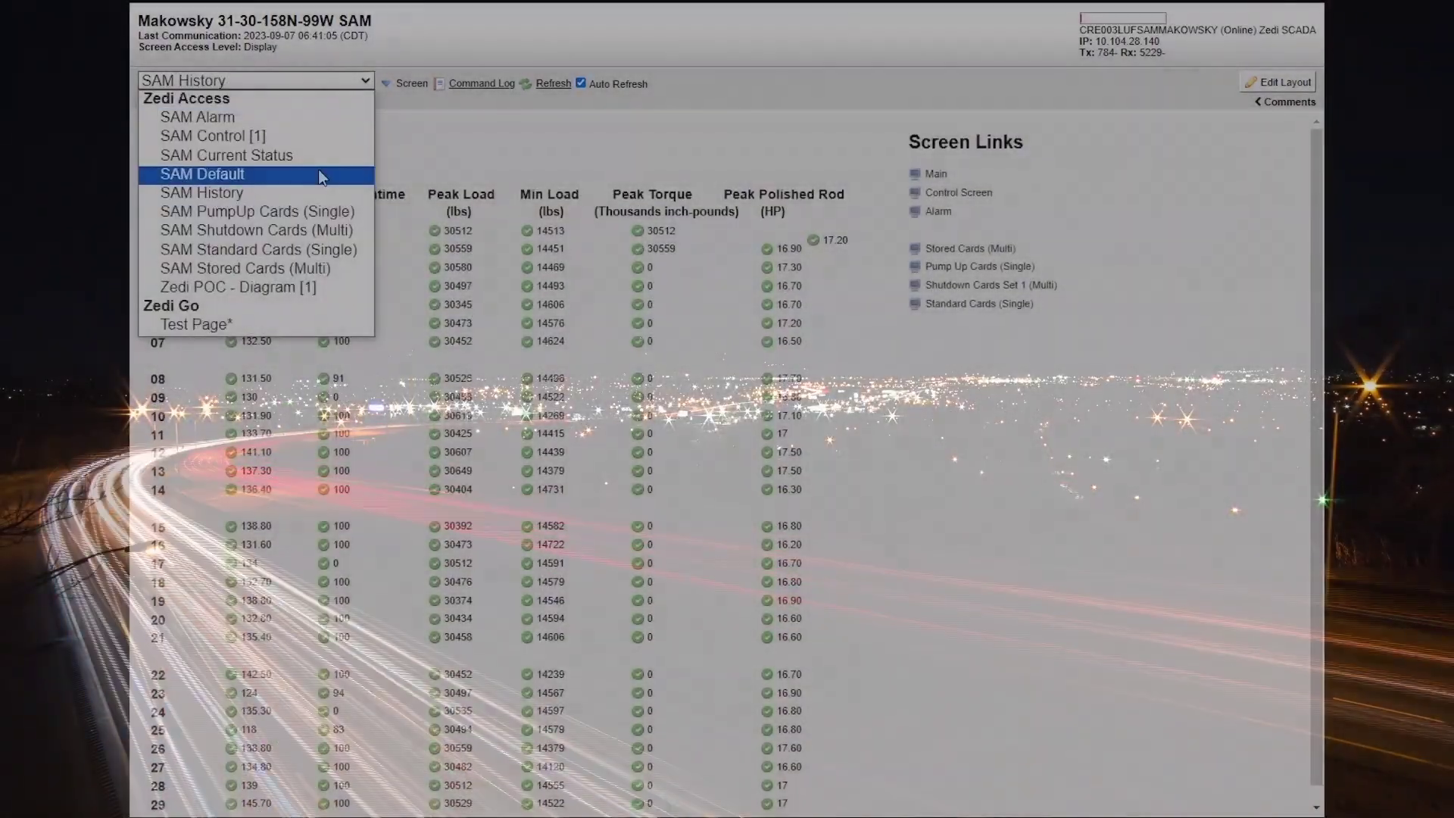
{"action": "left_click", "coordinate": [318, 175]}
{"action": "scroll", "coordinate": [535, 165], "scroll_direction": "down", "scroll_amount": 2}
{"action": "scroll", "coordinate": [403, 203], "scroll_direction": "up", "scroll_amount": 2}
{"action": "left_click", "coordinate": [405, 203]}
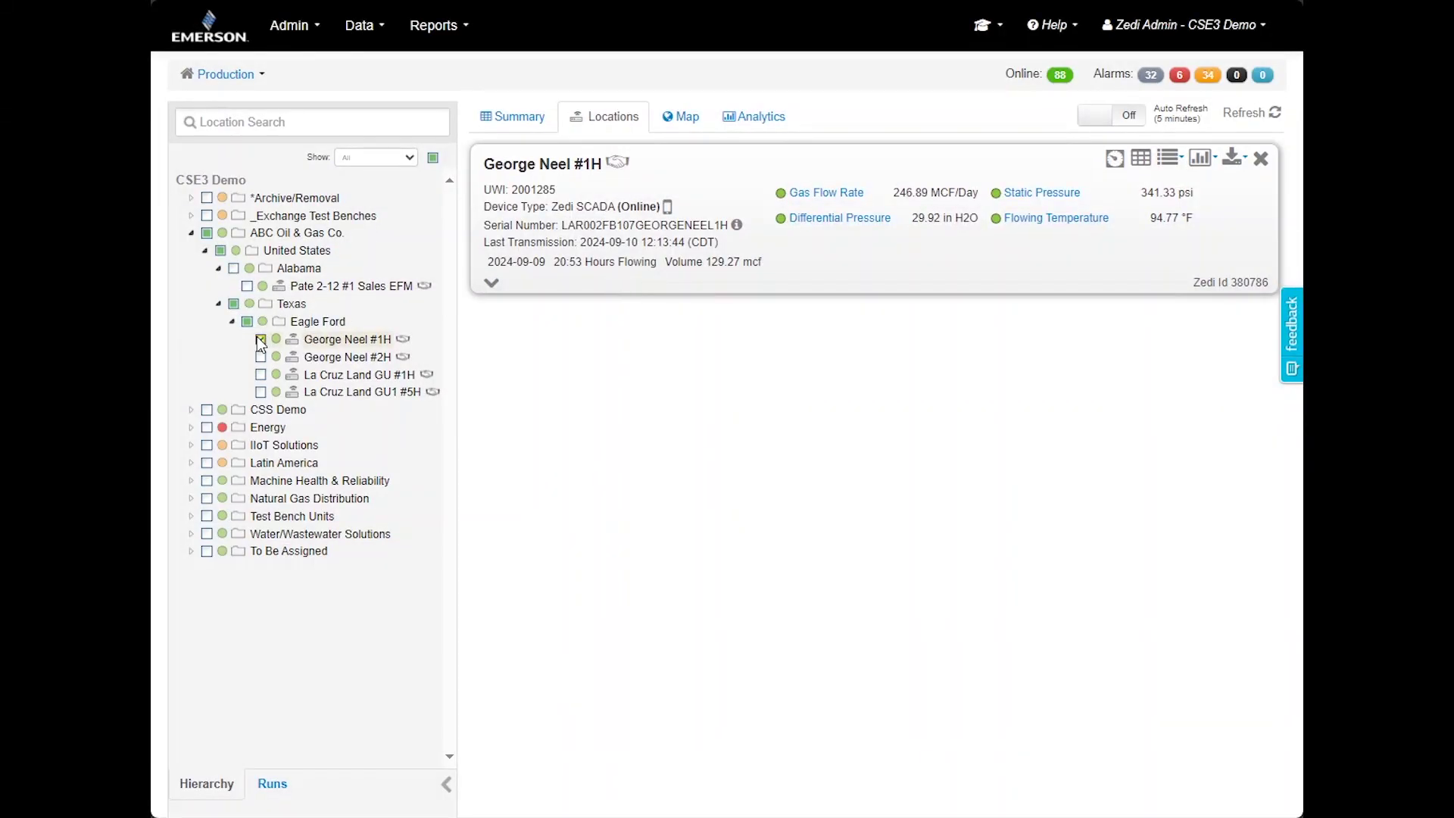
Deselect George Neel #1H, then select and deselect all Eagle Ford wells
{"action": "left_click", "coordinate": [260, 340]}
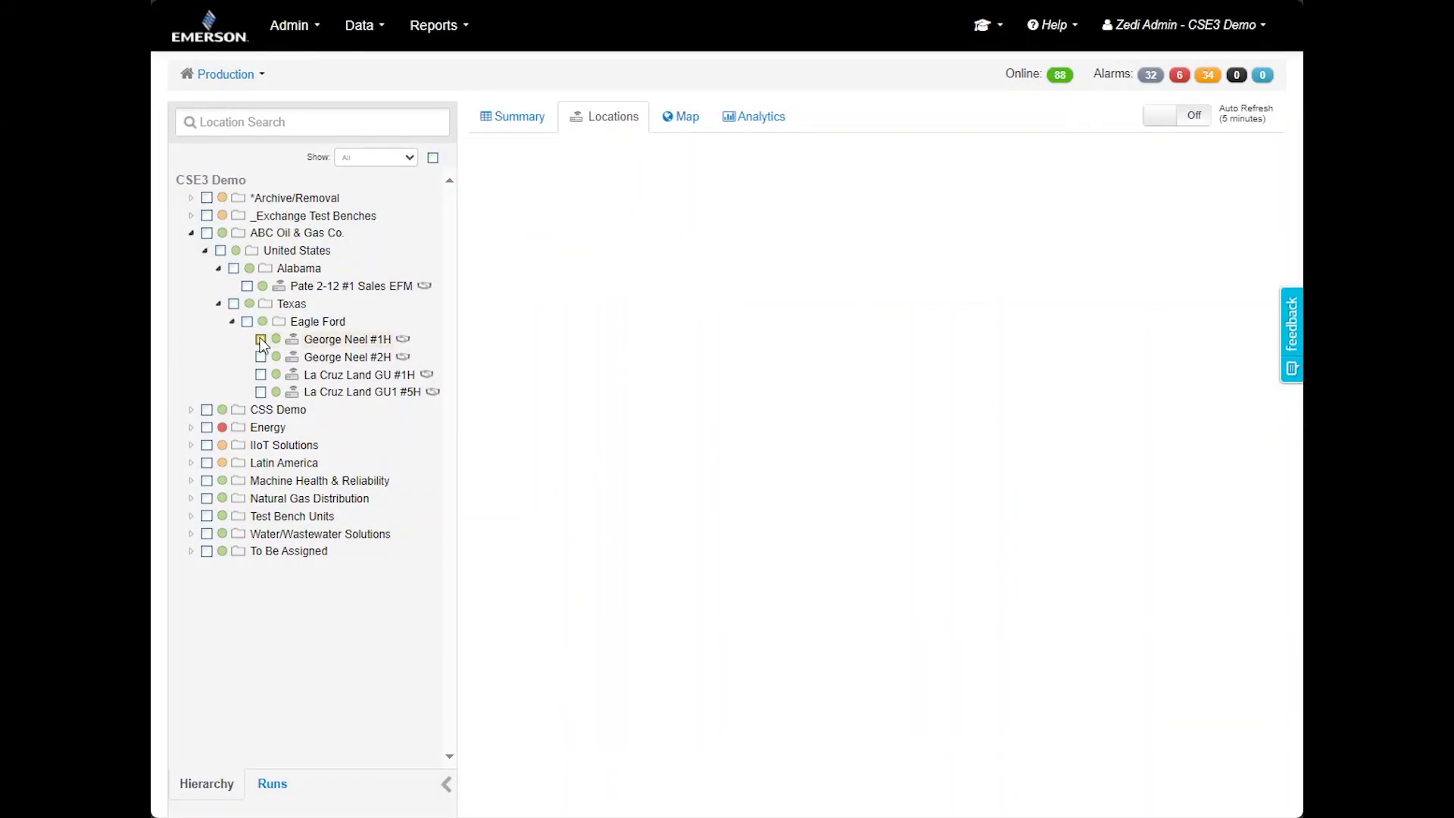
{"action": "left_click", "coordinate": [247, 322]}
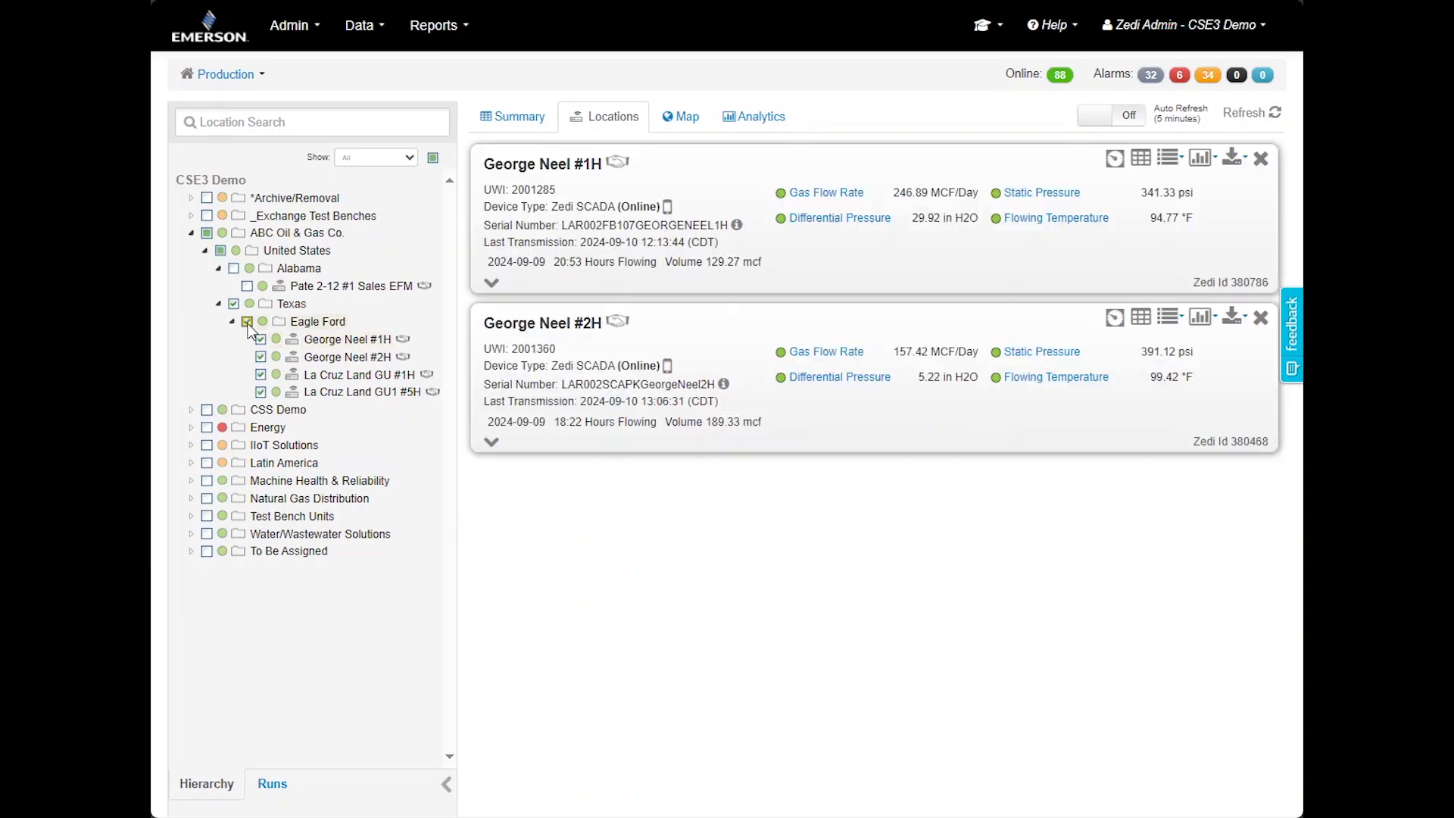
{"action": "left_click", "coordinate": [247, 322]}
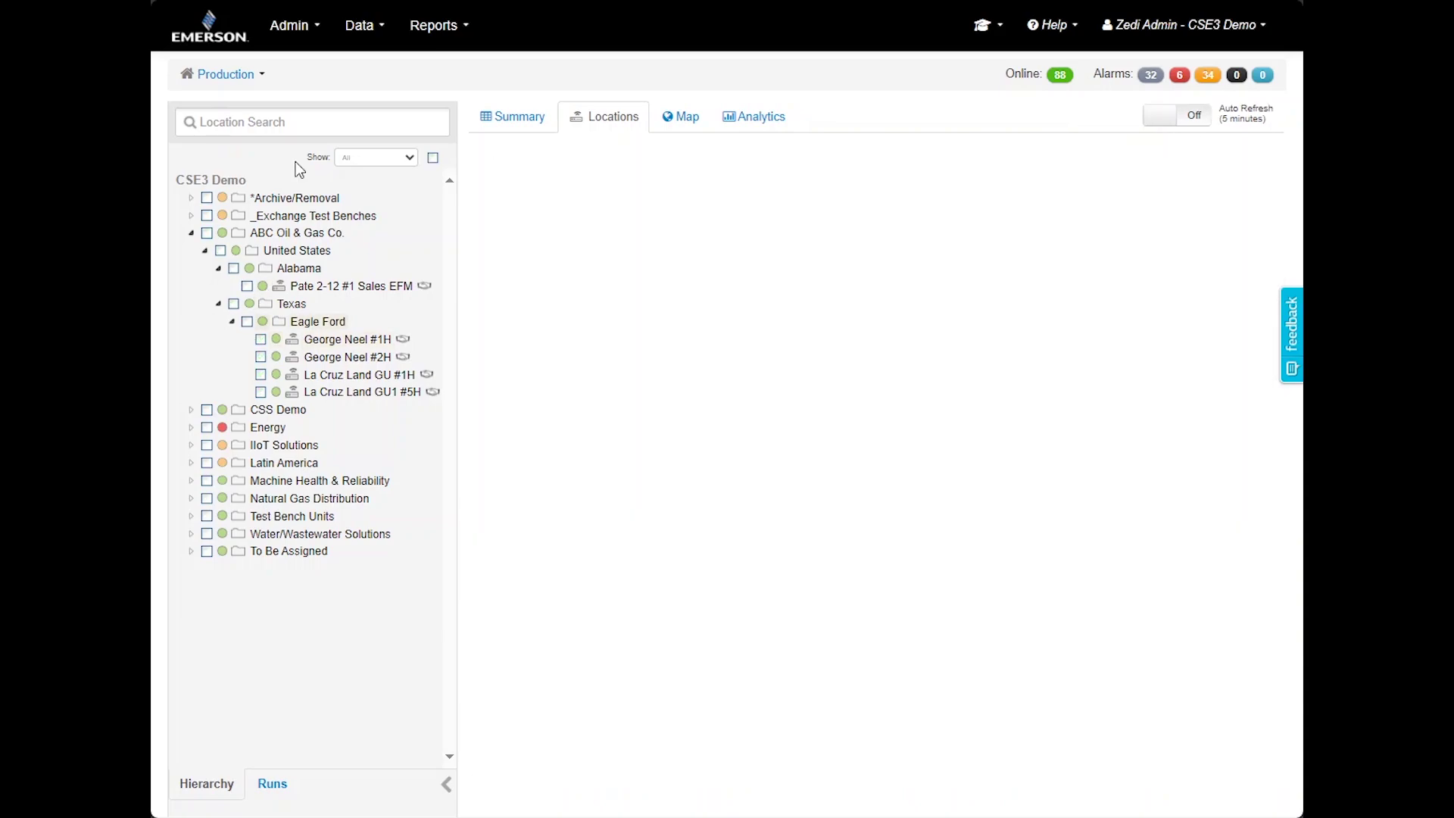
Collapse and re-expand the United States, Alabama and Texas tree branches
{"action": "left_click", "coordinate": [205, 255]}
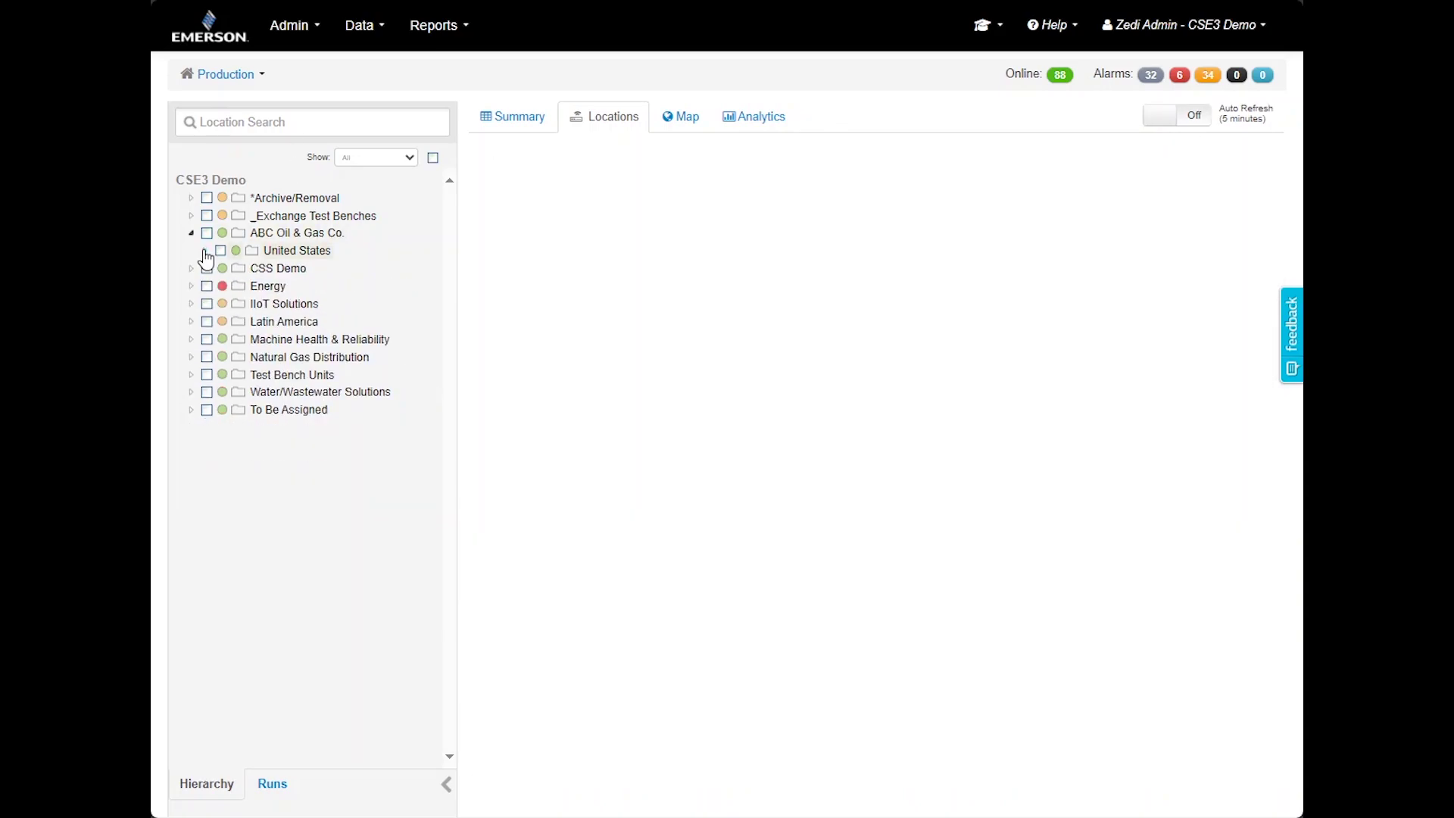
{"action": "left_click", "coordinate": [205, 255]}
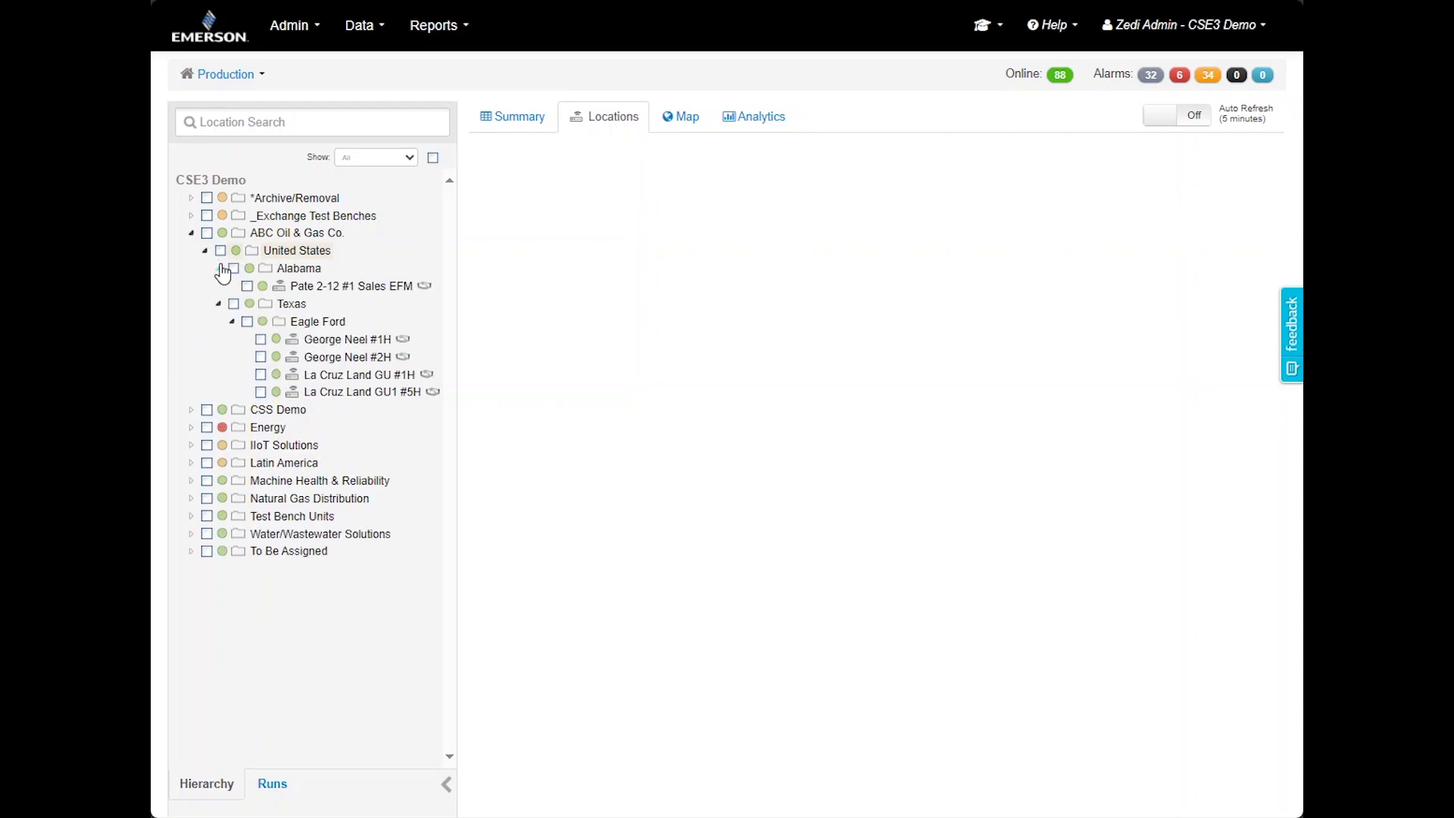
{"action": "left_click", "coordinate": [218, 270]}
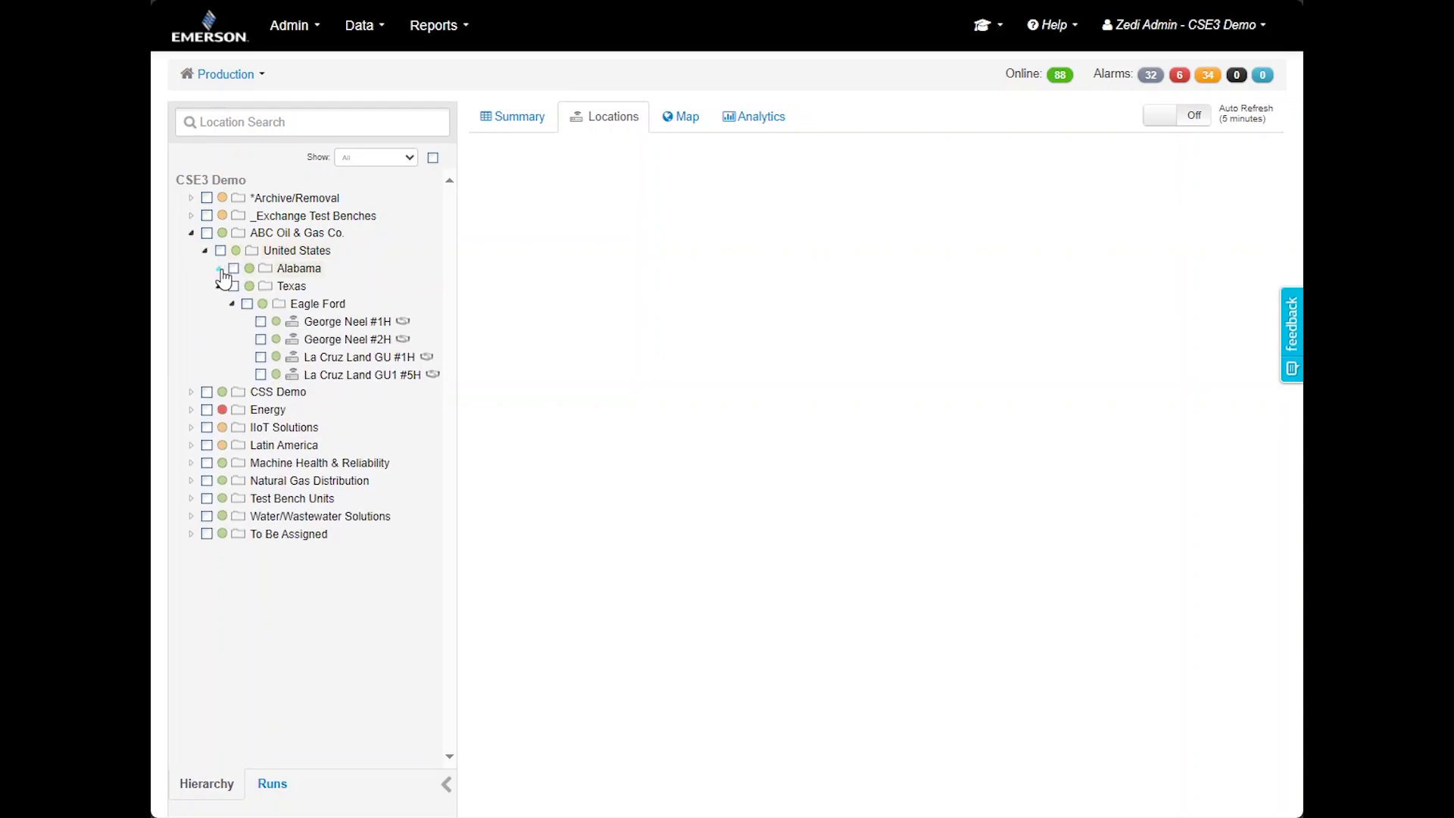
{"action": "left_click", "coordinate": [219, 269]}
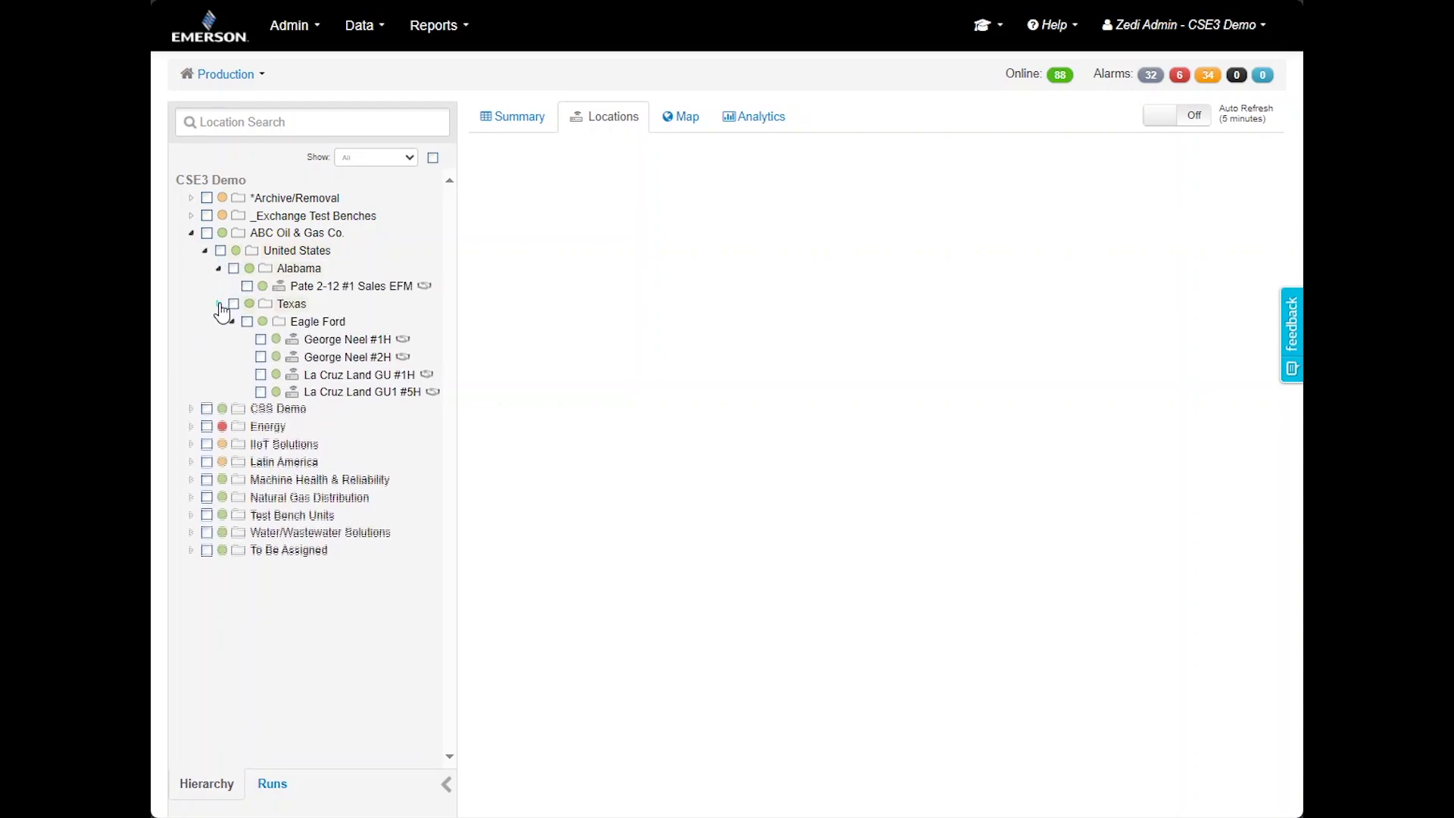
{"action": "left_click", "coordinate": [219, 306]}
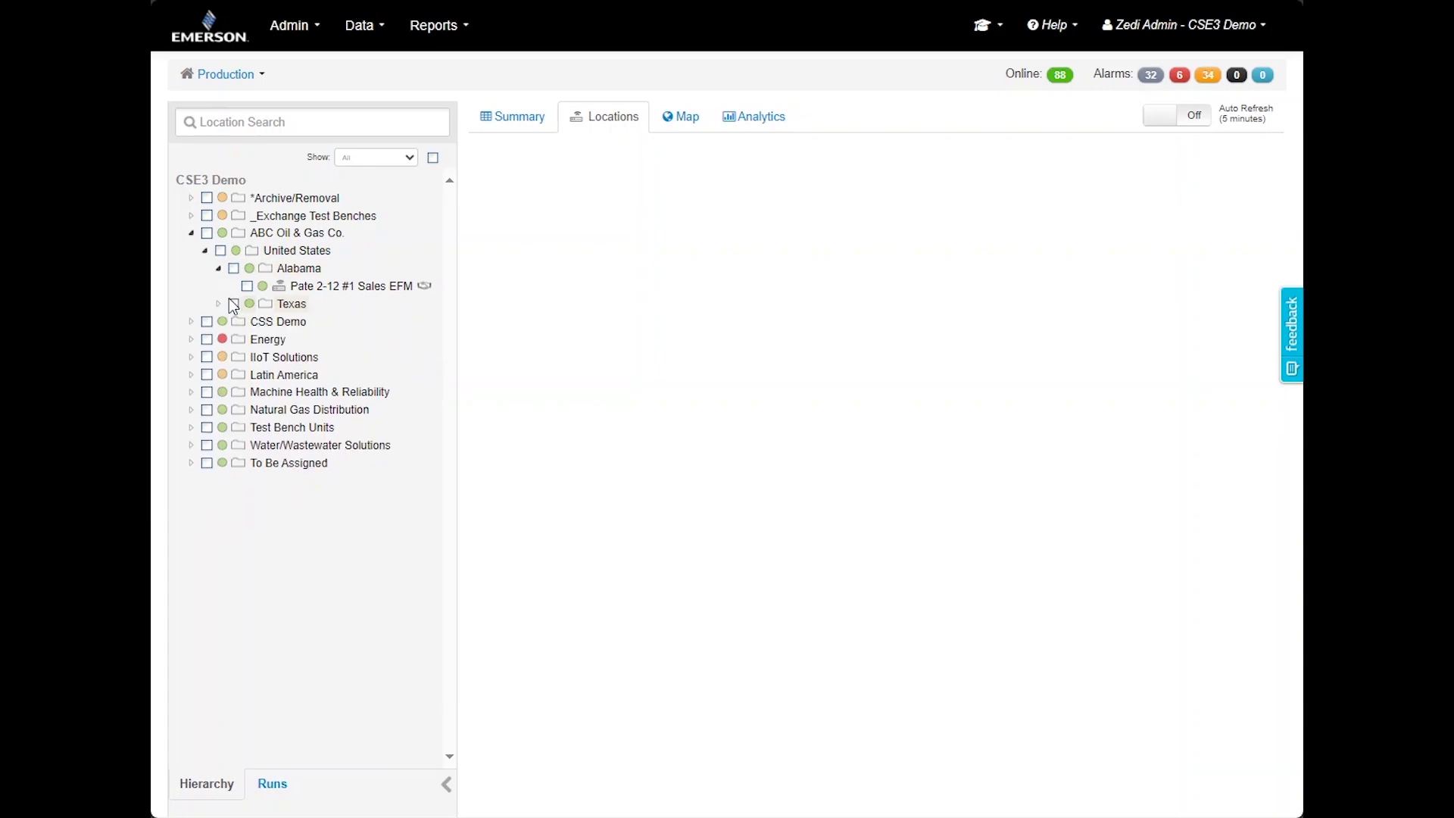
{"action": "left_click", "coordinate": [220, 305]}
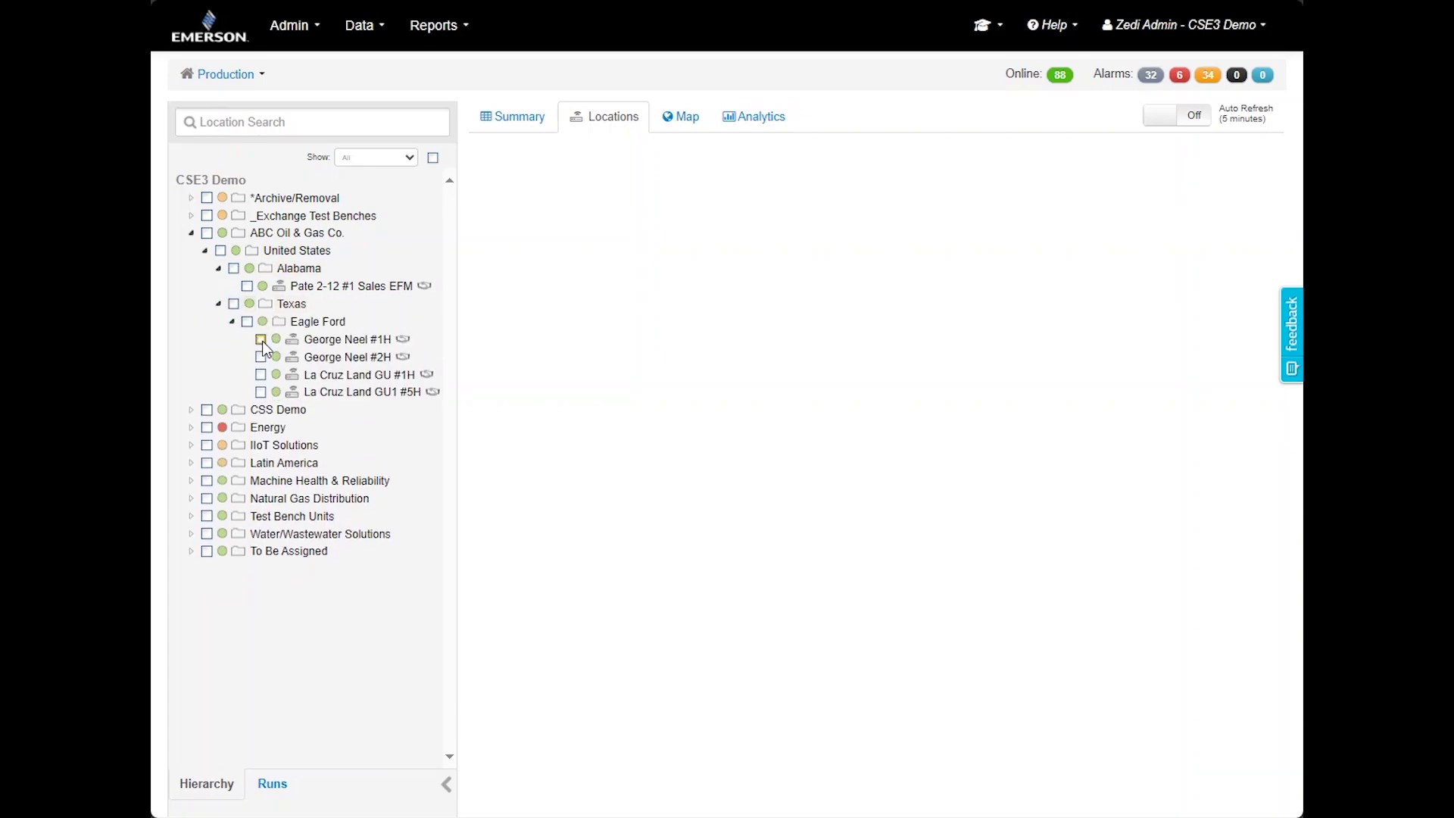
Toggle George Neel #1H and the Eagle Ford wells, ending with all Eagle Ford unchecked
{"action": "left_click", "coordinate": [261, 340]}
{"action": "left_click", "coordinate": [262, 340]}
{"action": "left_click", "coordinate": [262, 341]}
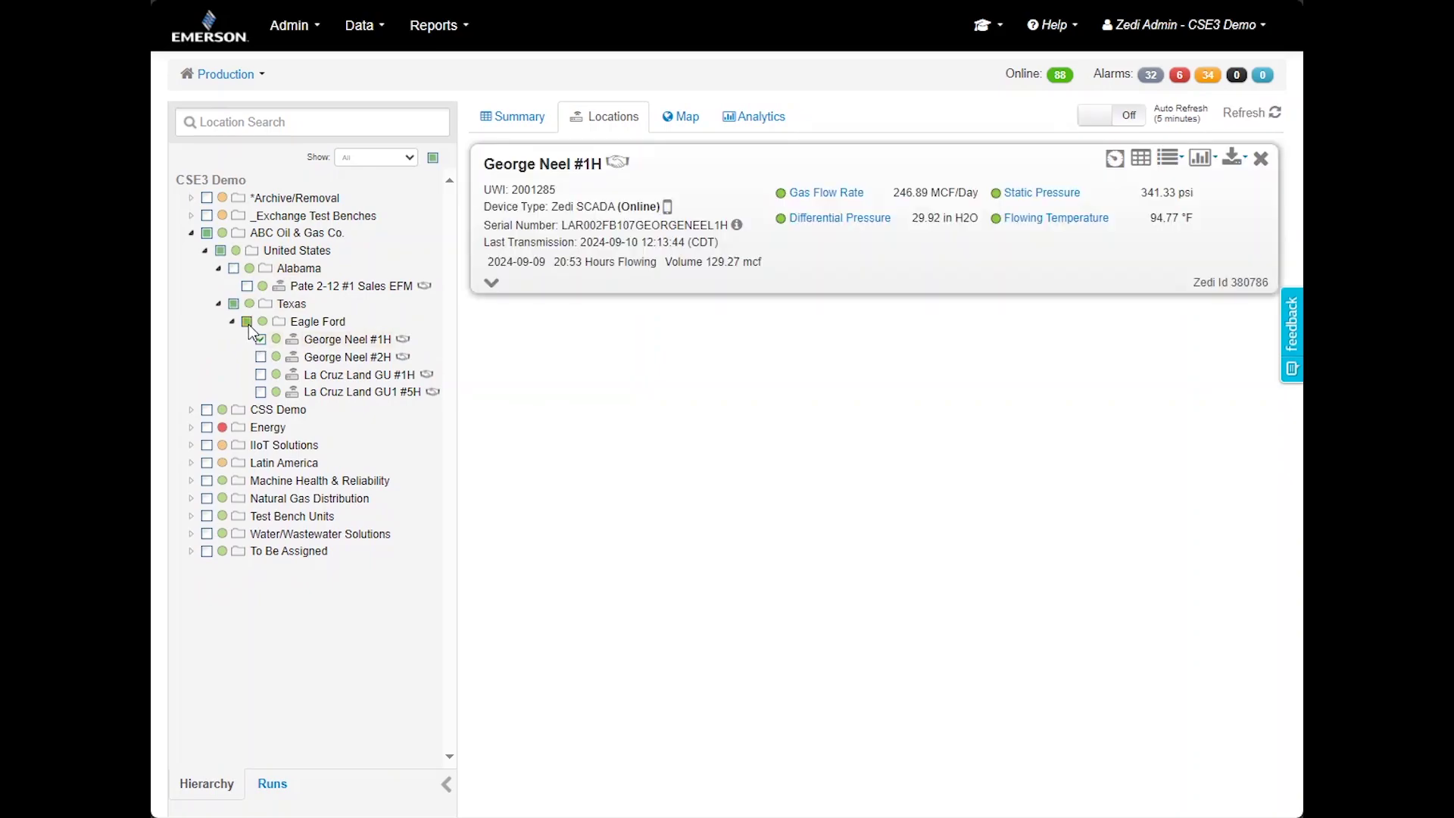
{"action": "left_click", "coordinate": [248, 322]}
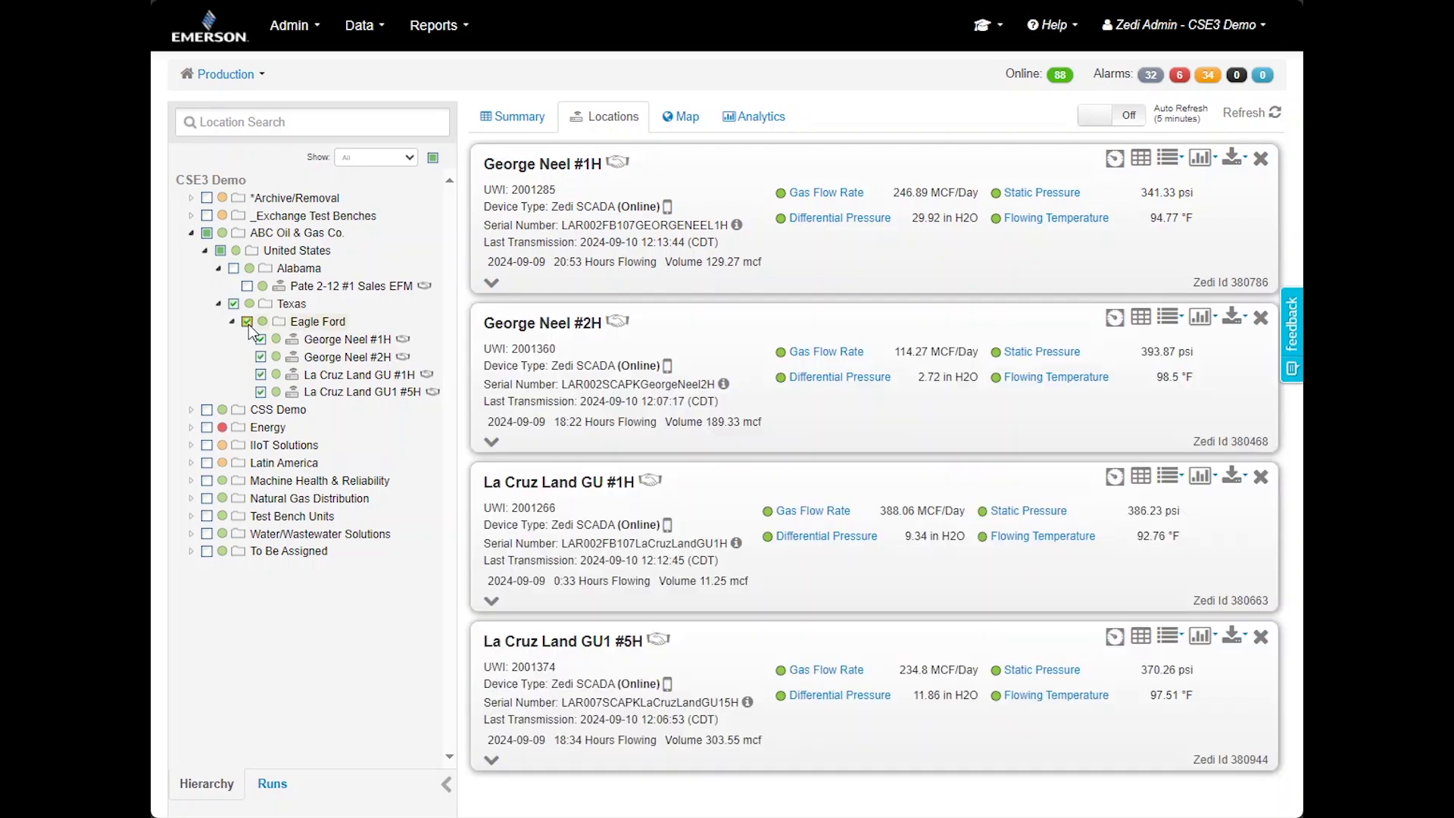
{"action": "left_click", "coordinate": [248, 324]}
Search locations for 'a', view #5 Hamman A GU #1's sensors, then reload the page
{"action": "left_click", "coordinate": [280, 125]}
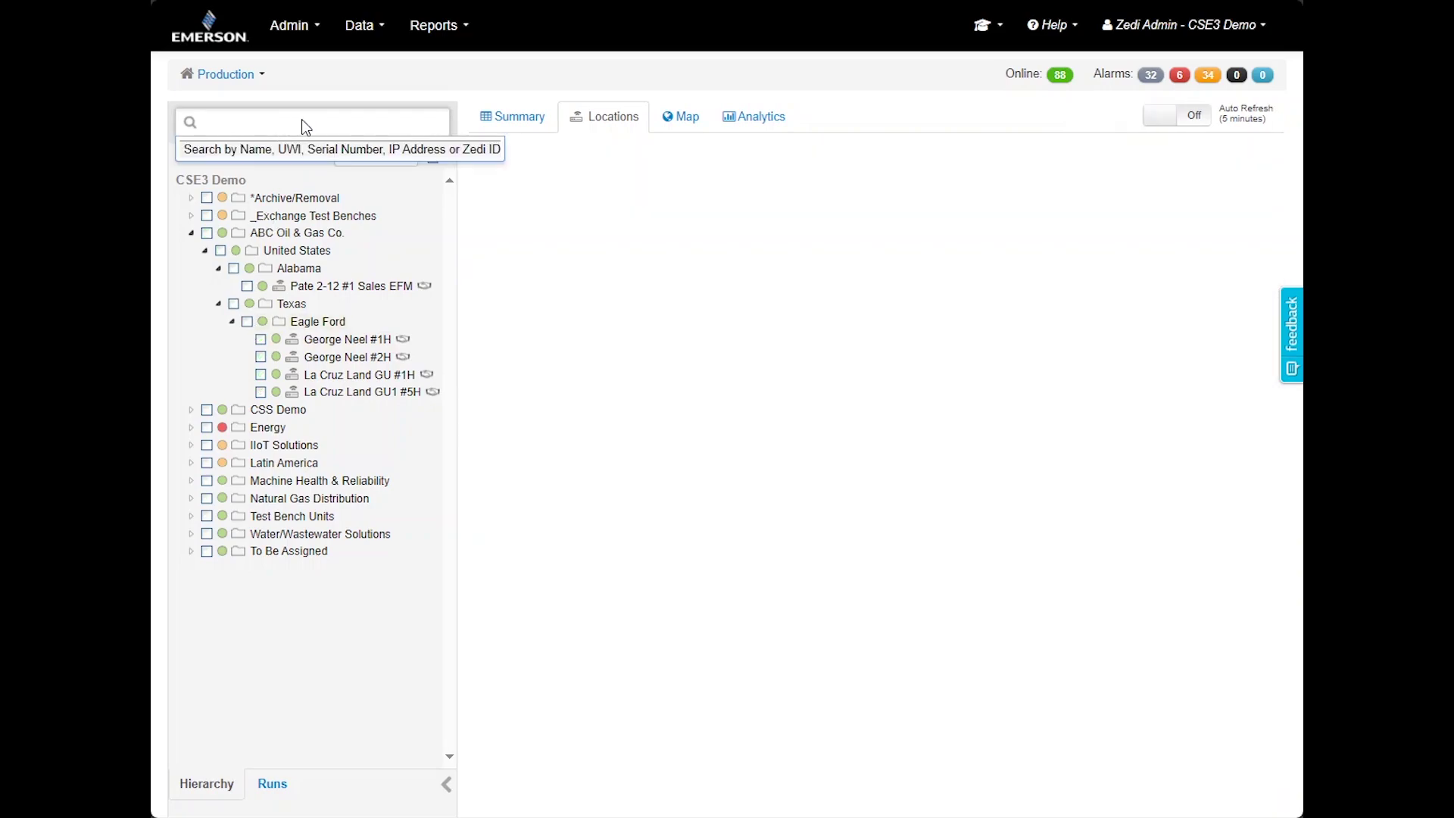
{"action": "type", "text": "a1"}
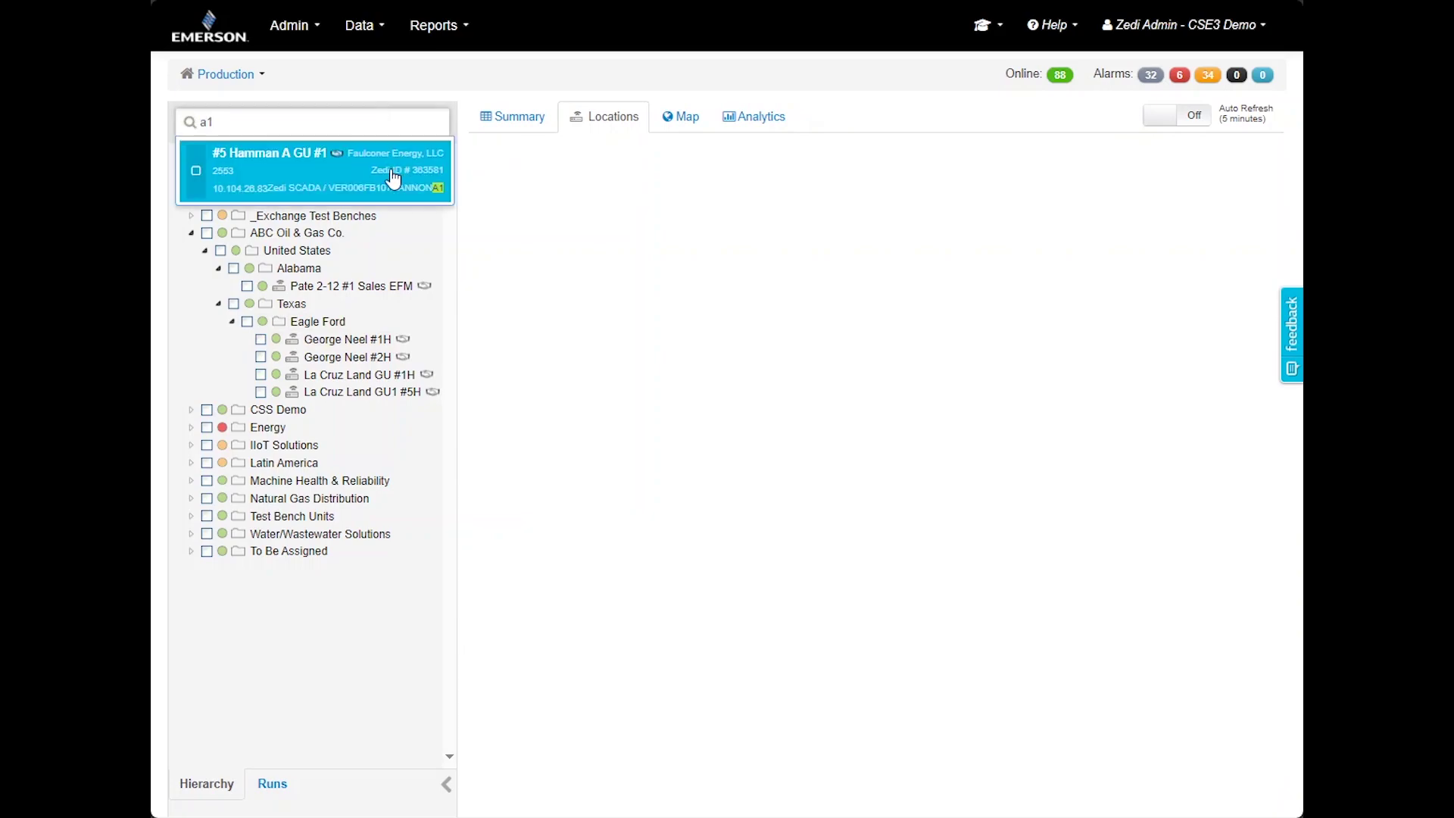
{"action": "left_click", "coordinate": [391, 171]}
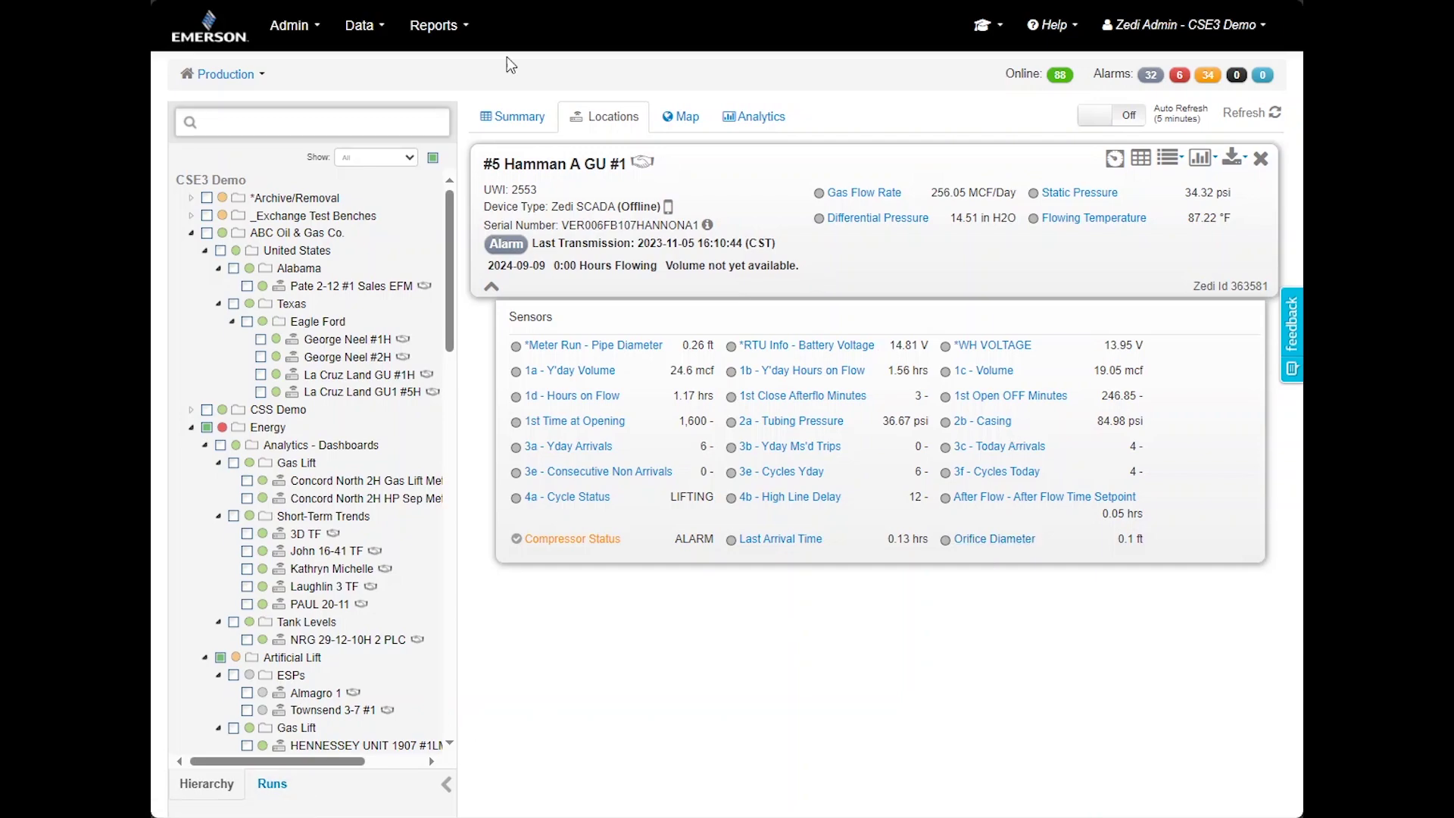
{"action": "key", "text": "F5"}
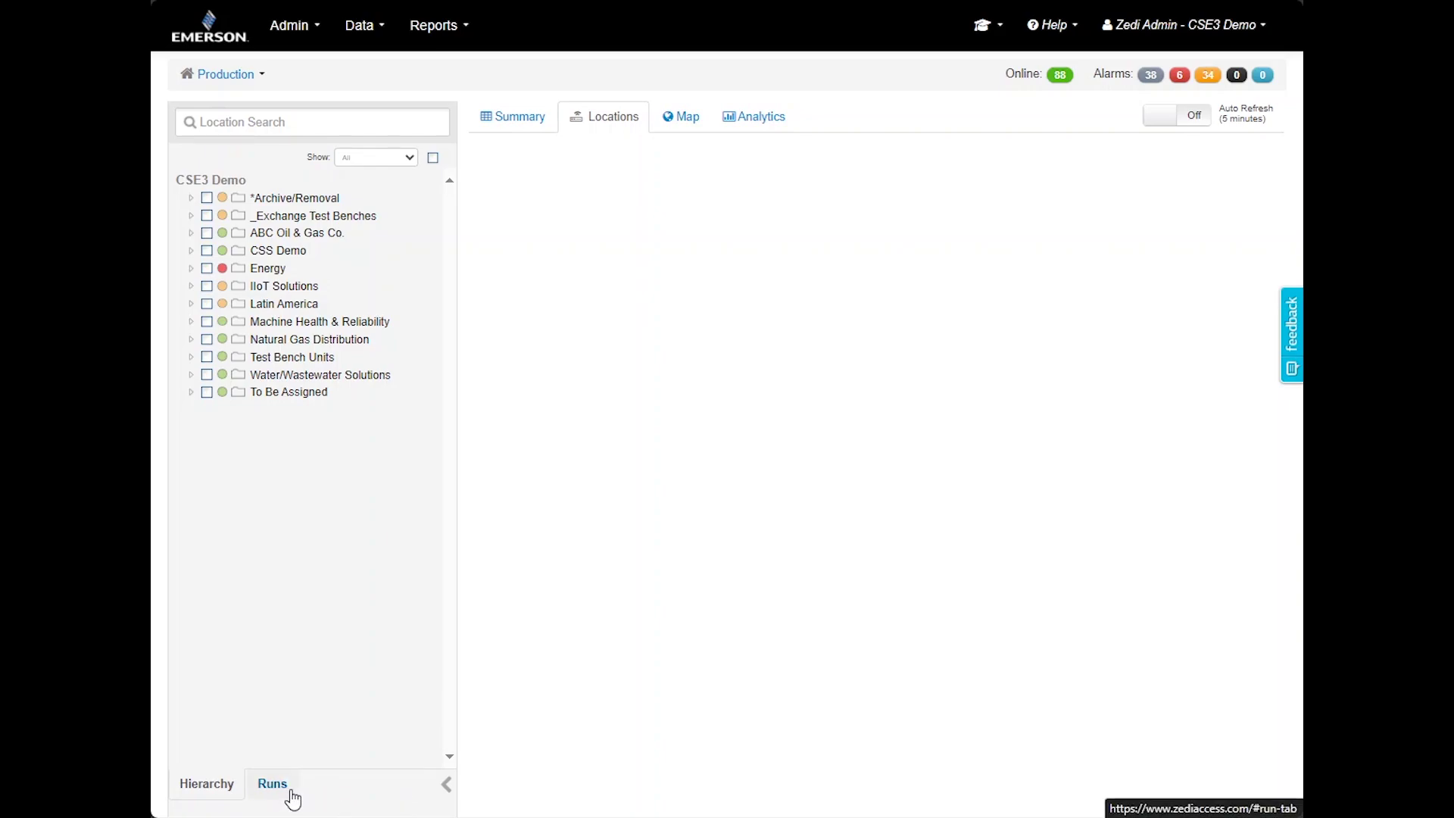
Create a new run named 'Test' from the saved runs list
{"action": "left_click", "coordinate": [291, 792]}
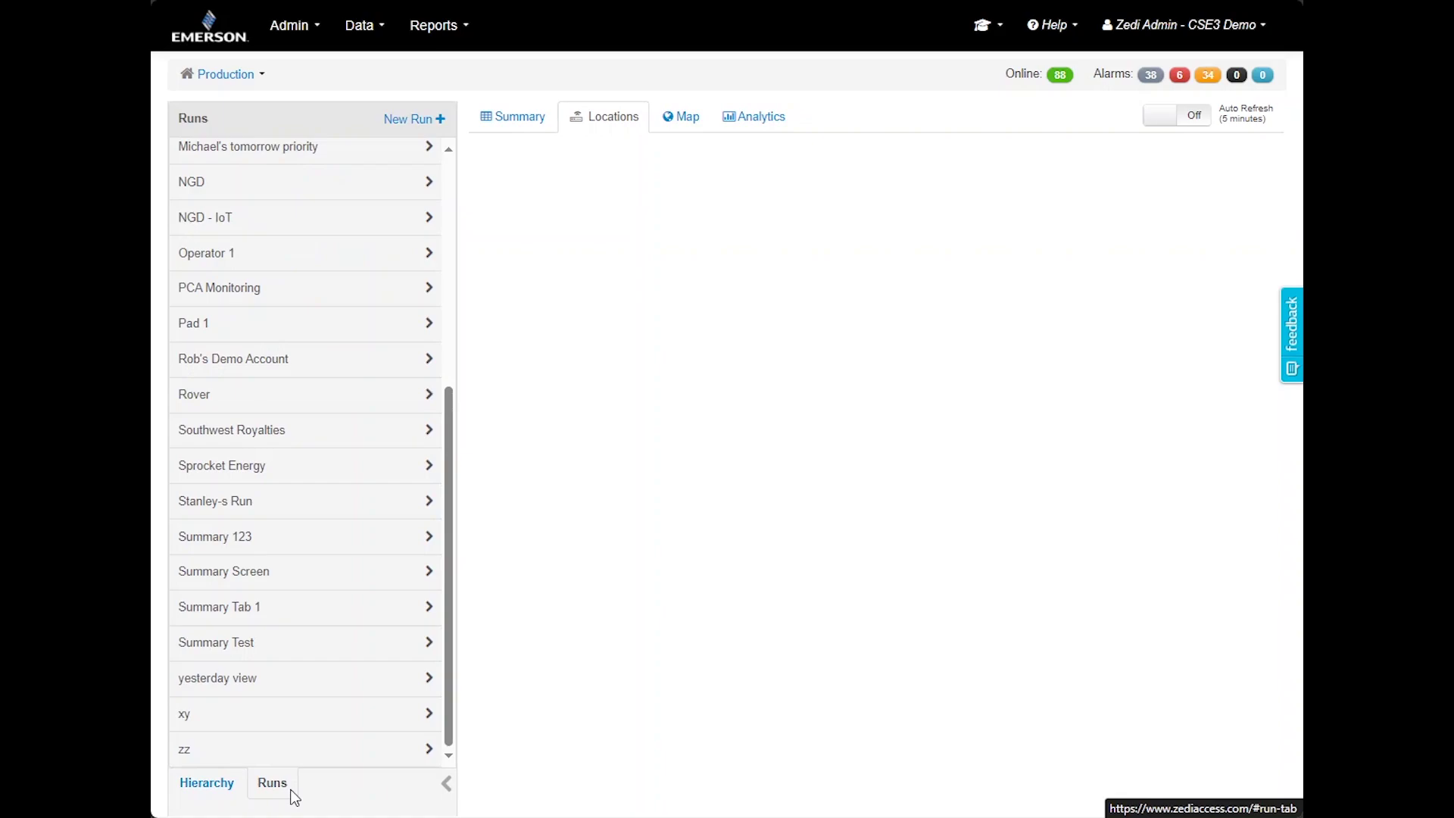
{"action": "left_click", "coordinate": [414, 120]}
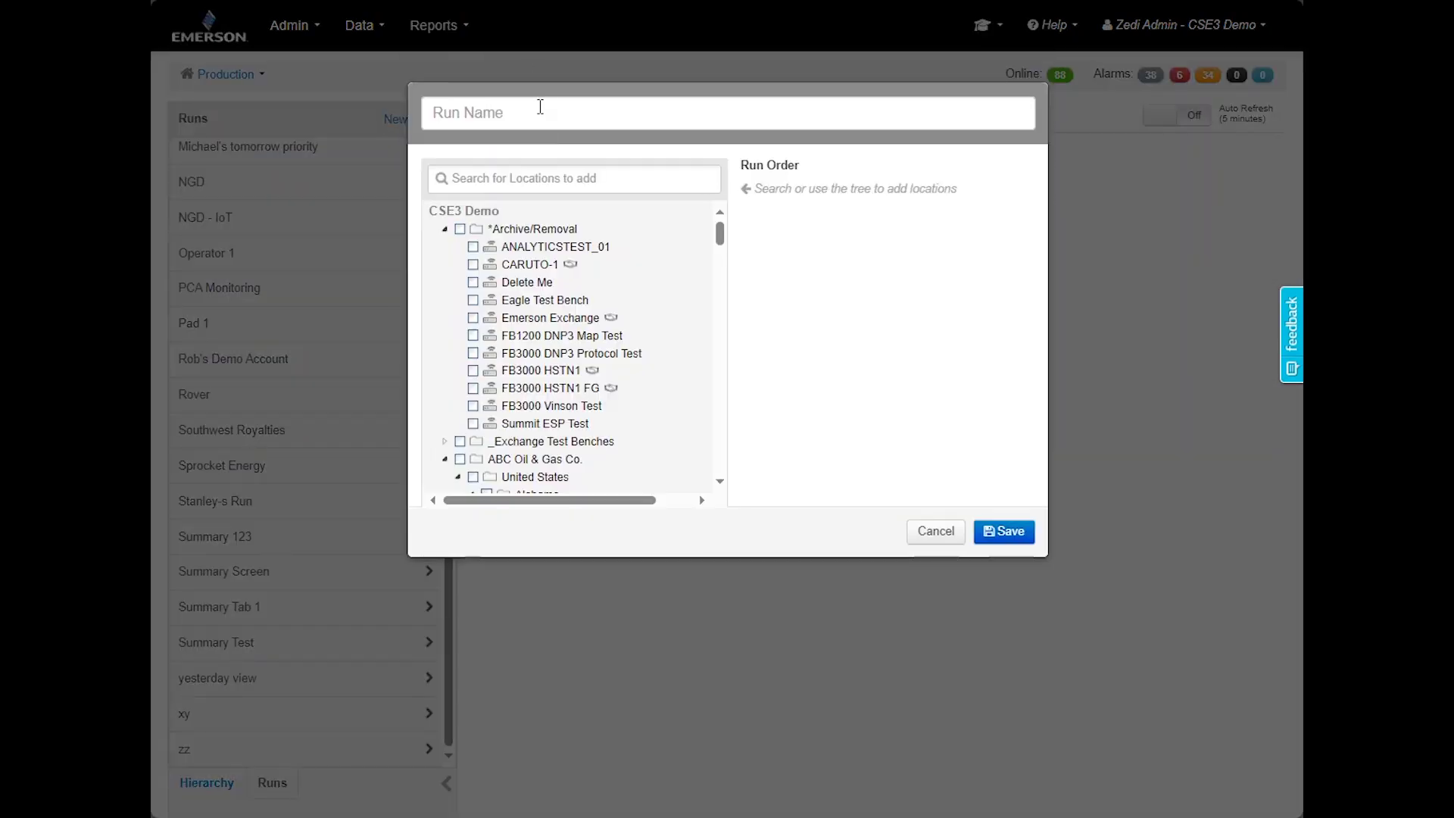
{"action": "left_click", "coordinate": [540, 115]}
{"action": "type", "text": "Test"}
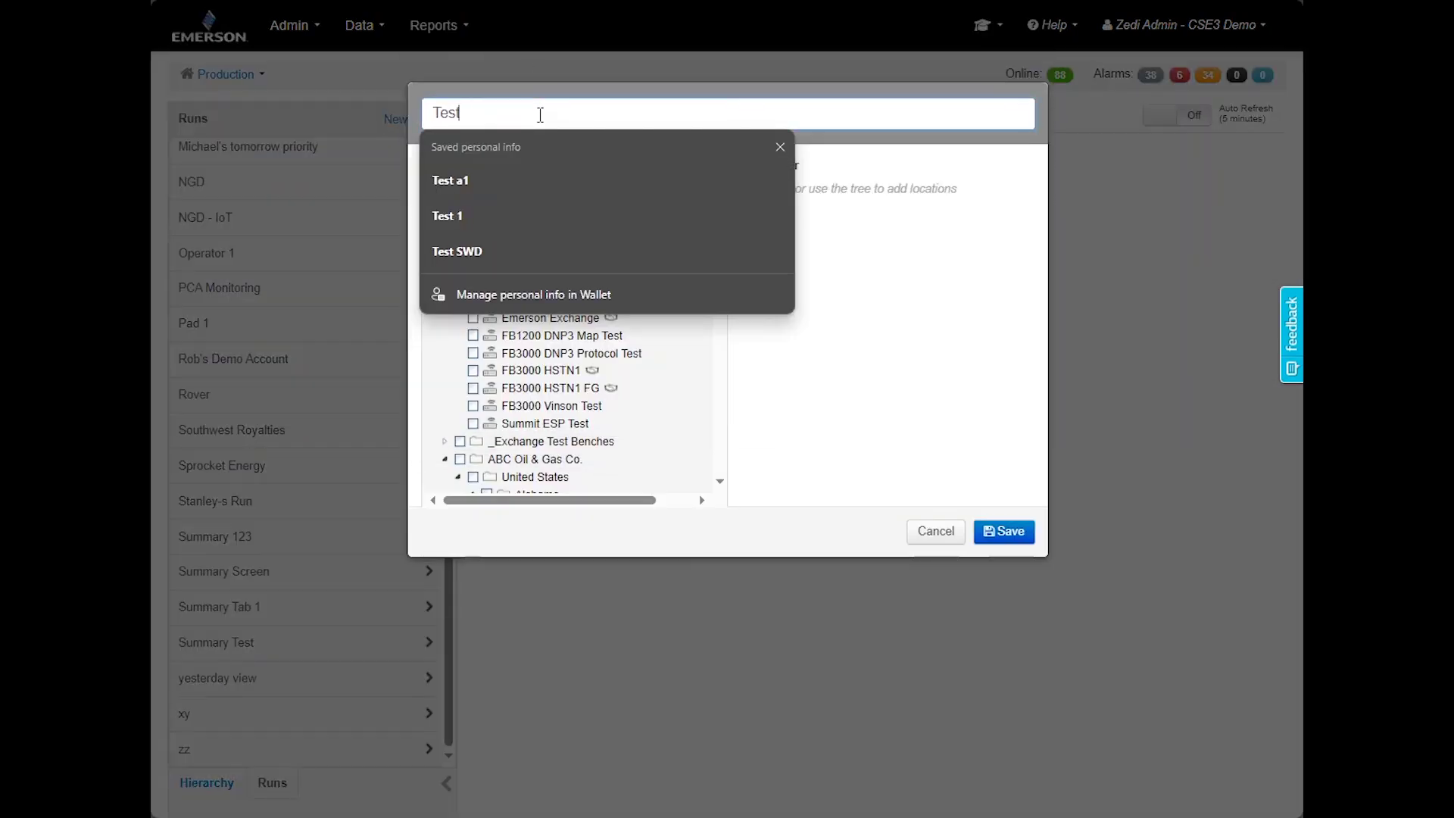
{"action": "left_click", "coordinate": [867, 293]}
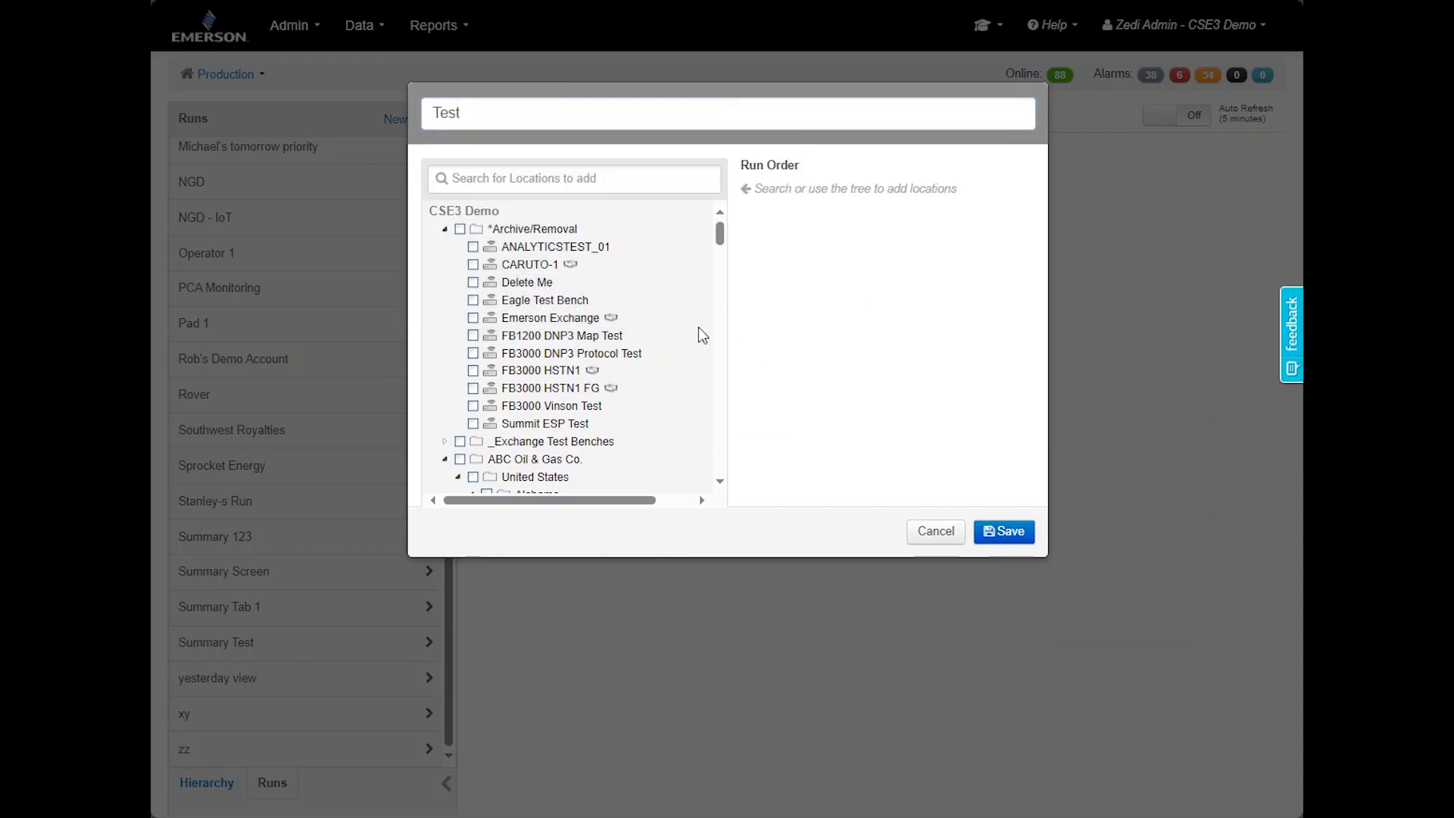
Add all Texas wells and both O&G Markets Ballpark wells to the Test run
{"action": "left_click", "coordinate": [446, 230]}
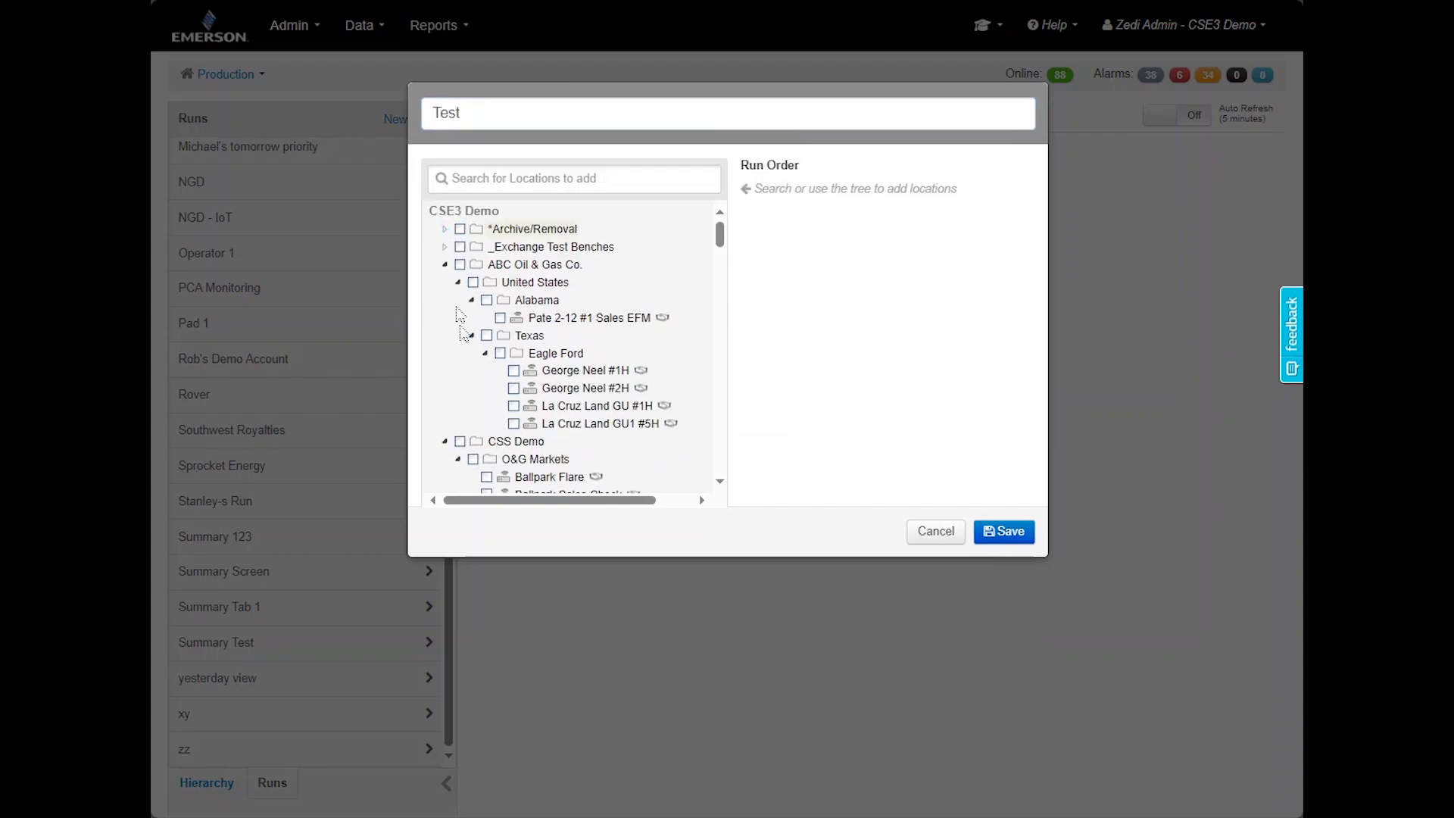
{"action": "left_click", "coordinate": [487, 335]}
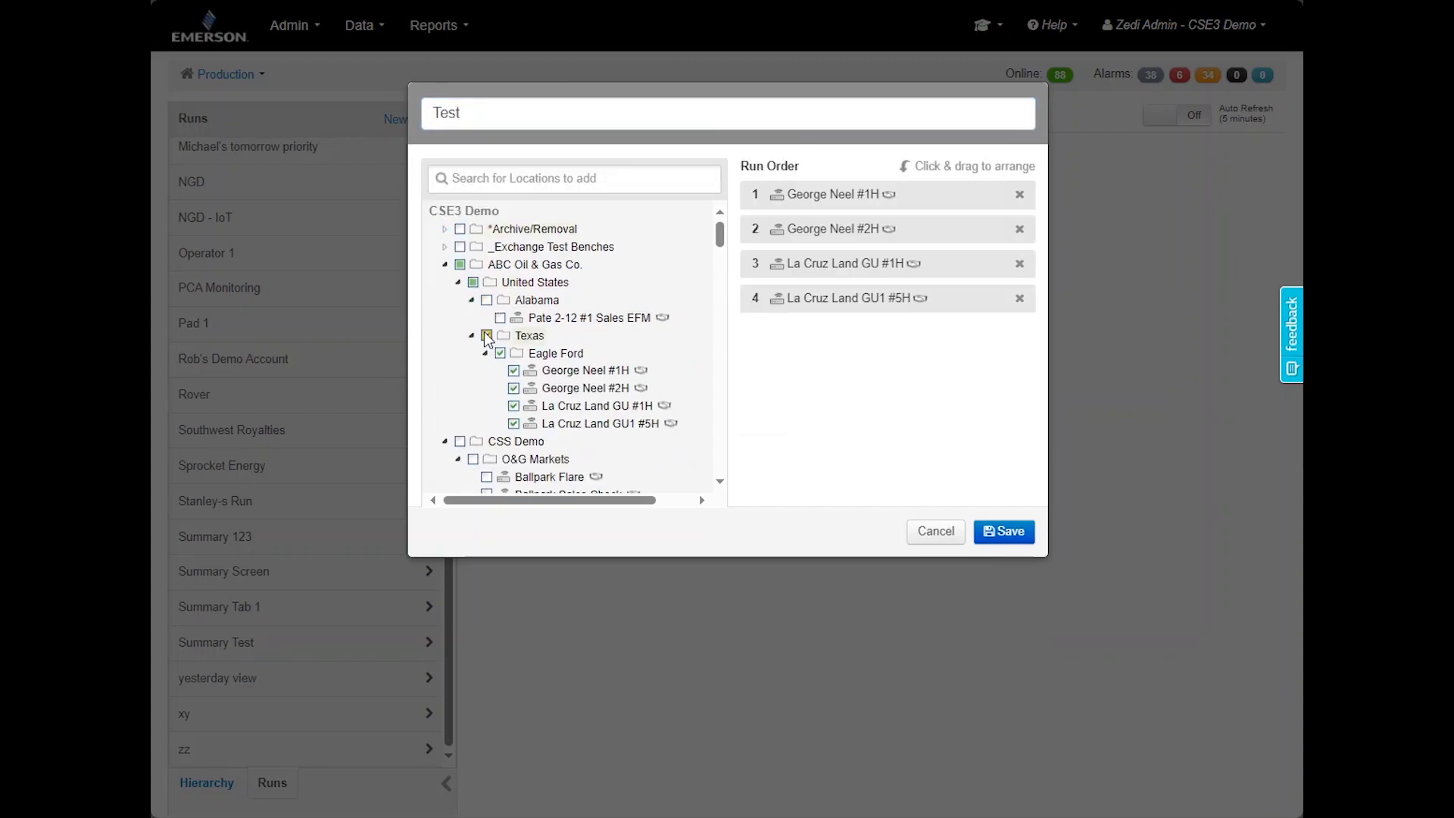
{"action": "scroll", "coordinate": [586, 454], "scroll_direction": "down", "scroll_amount": 1}
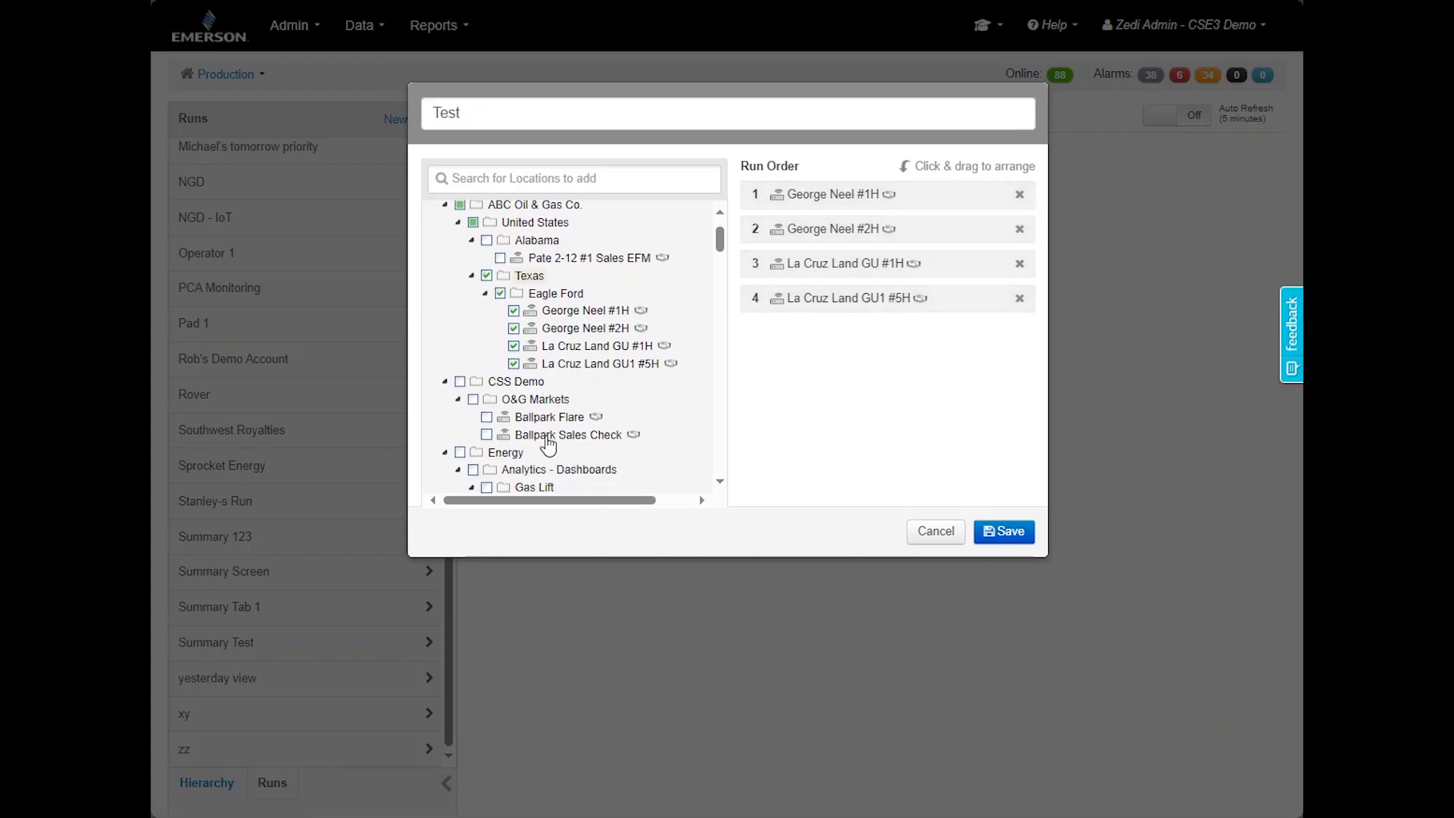
{"action": "left_click", "coordinate": [474, 401]}
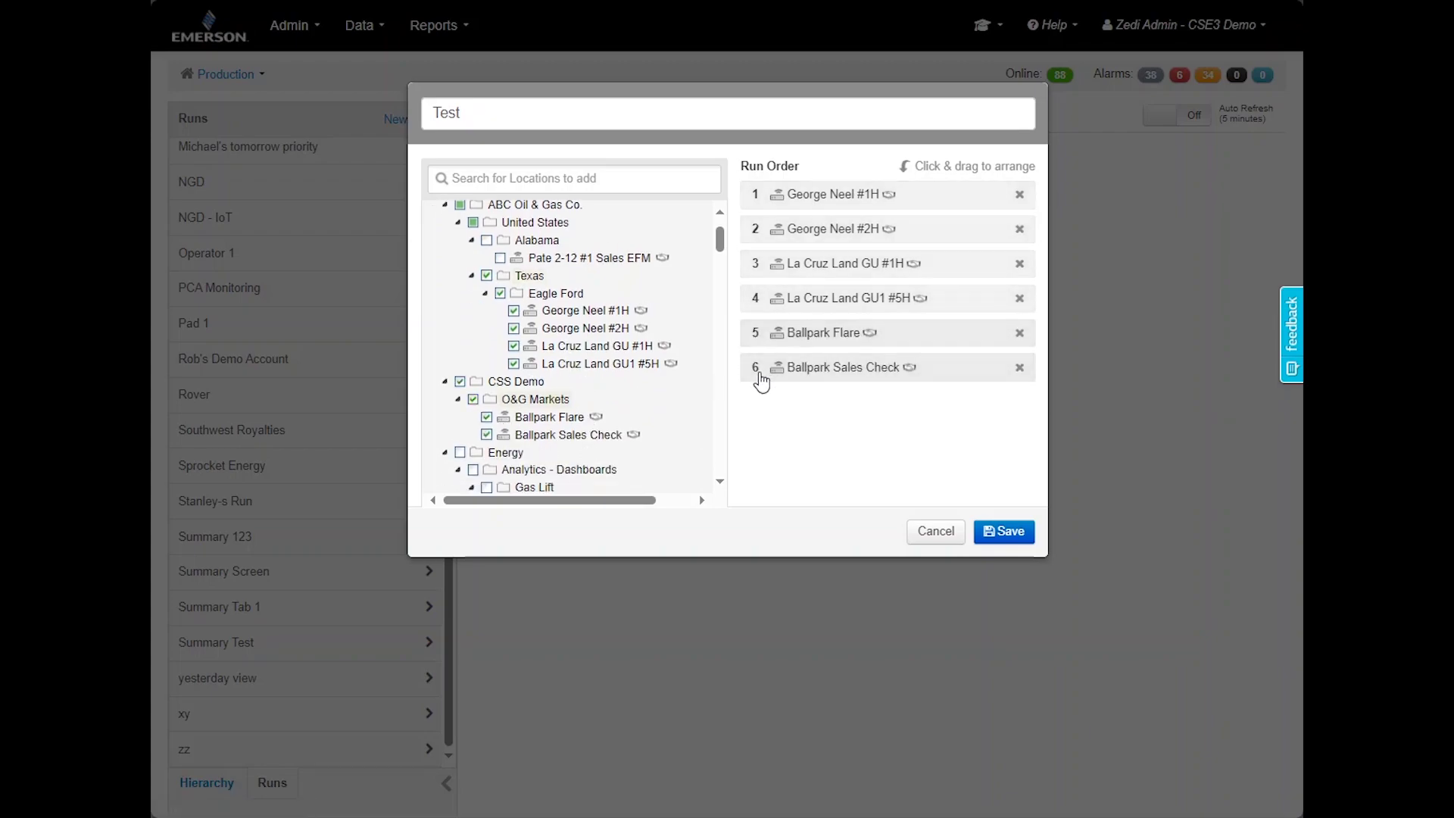
Move Ballpark Sales Check to the top of the run order and save the Test run
{"action": "left_click", "coordinate": [591, 175]}
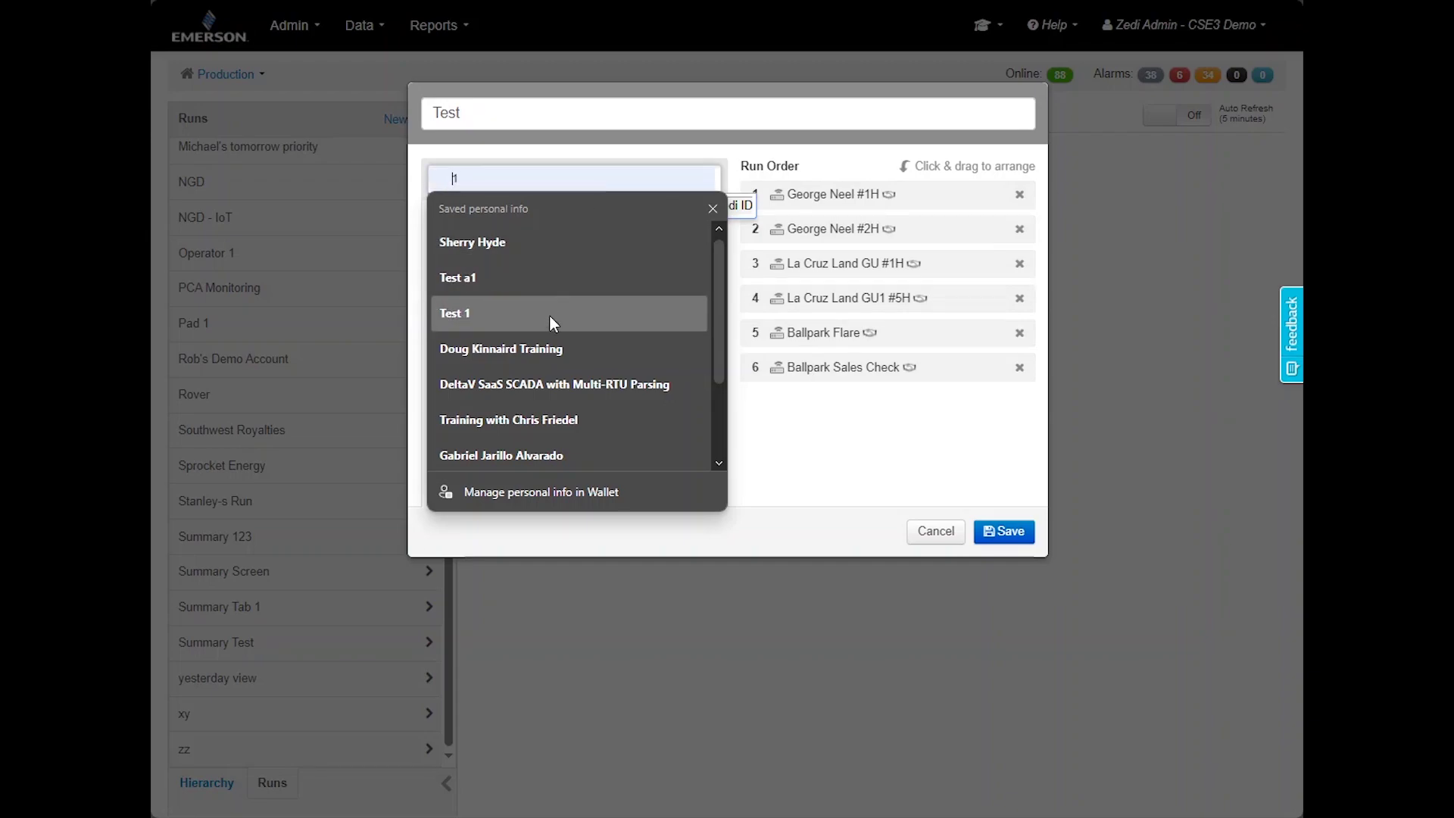
{"action": "left_click", "coordinate": [548, 315]}
{"action": "left_click", "coordinate": [596, 185]}
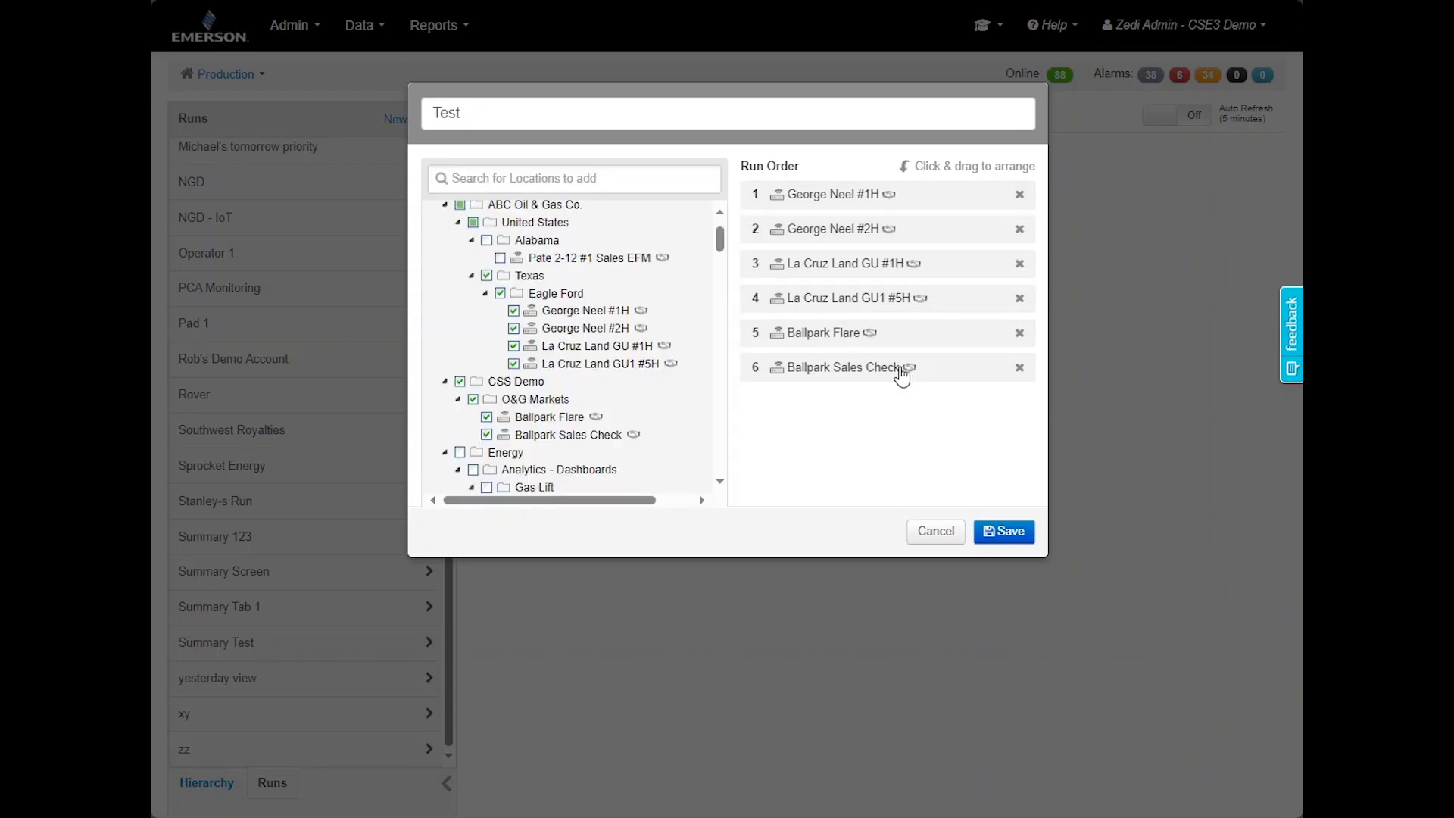
{"action": "left_click_drag", "start_coordinate": [901, 370], "coordinate": [885, 198]}
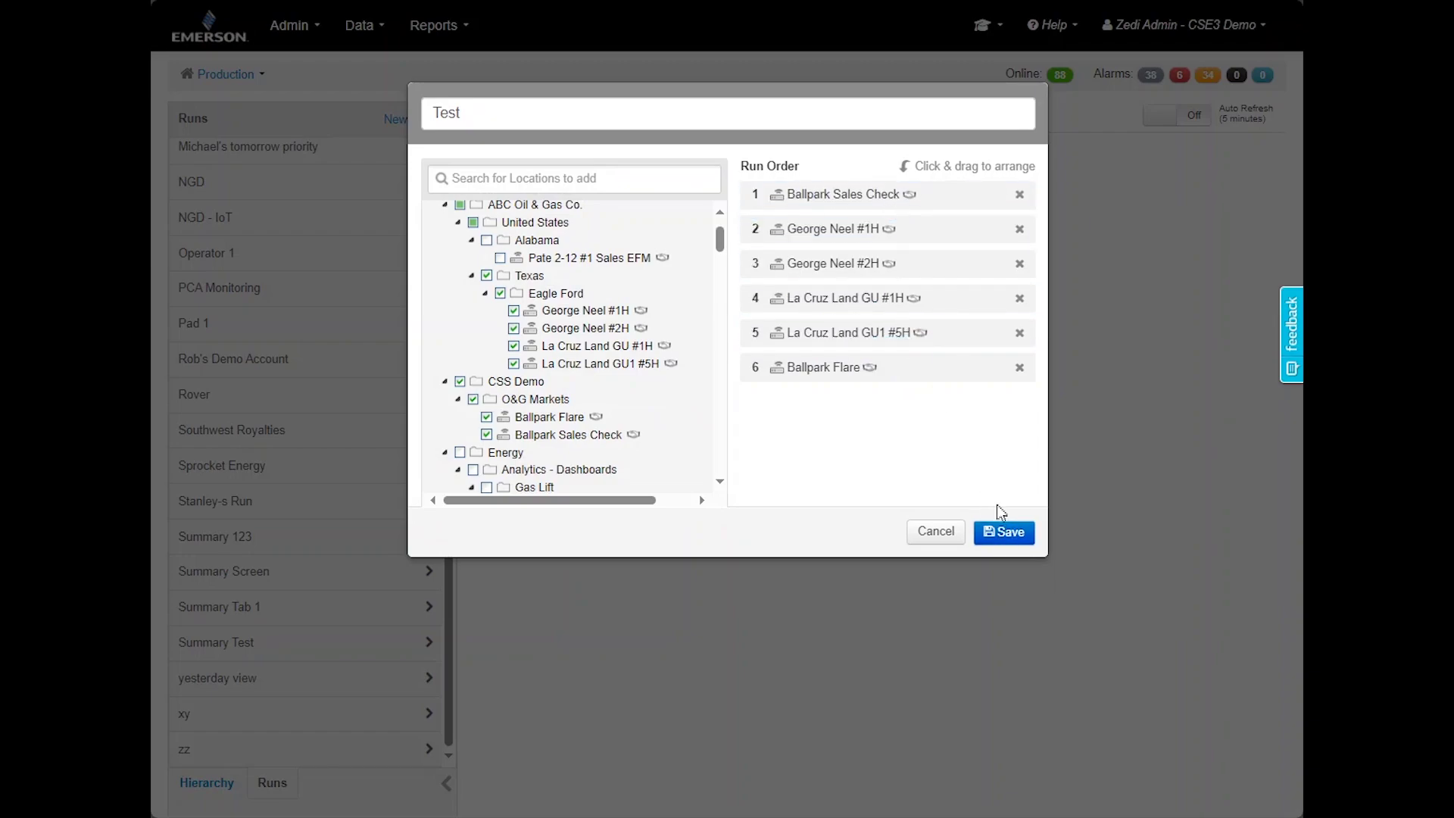
{"action": "left_click", "coordinate": [1004, 532]}
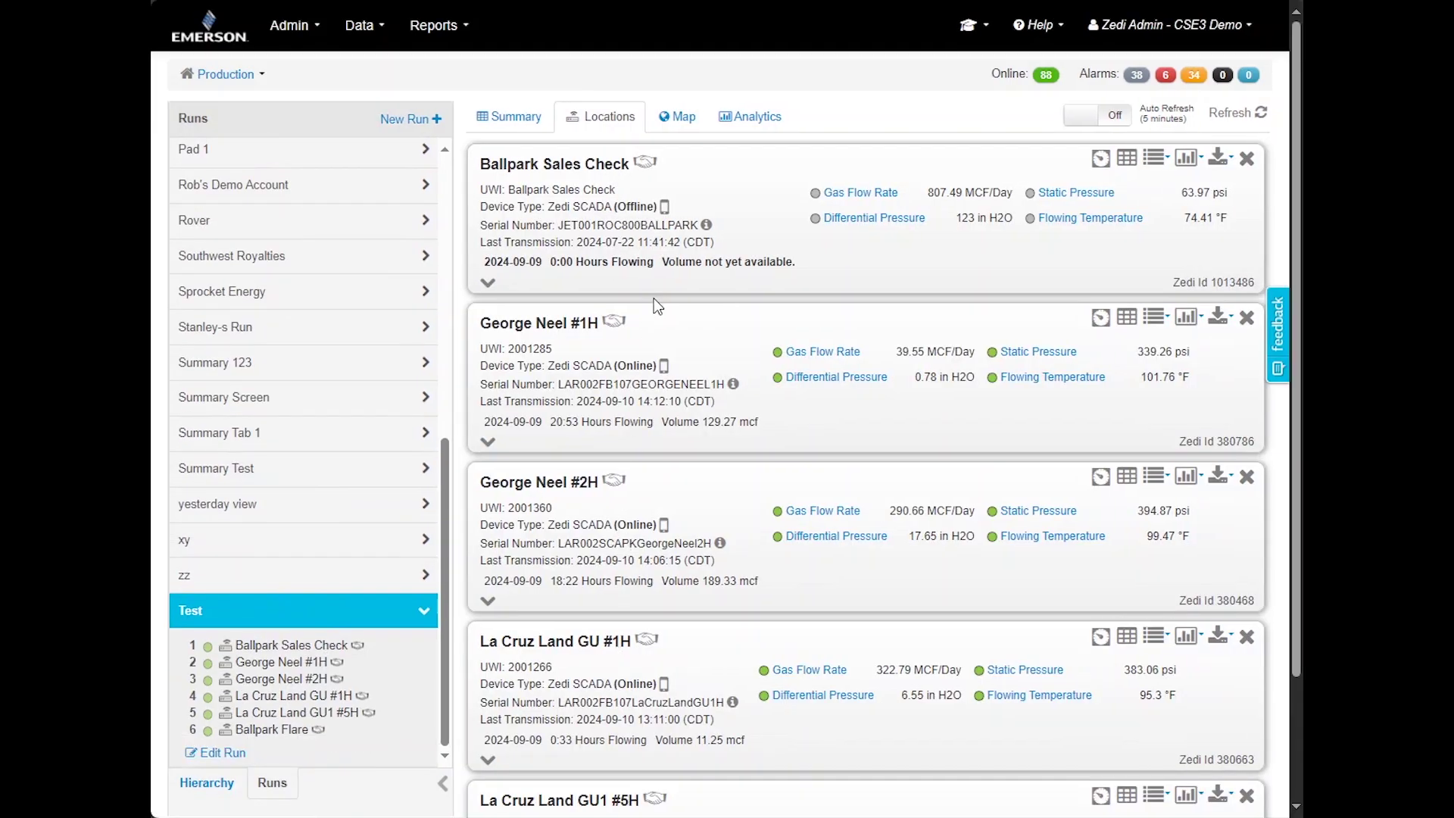
Open the zz then xy run, start deleting xy, but cancel to keep it
{"action": "left_click", "coordinate": [330, 579]}
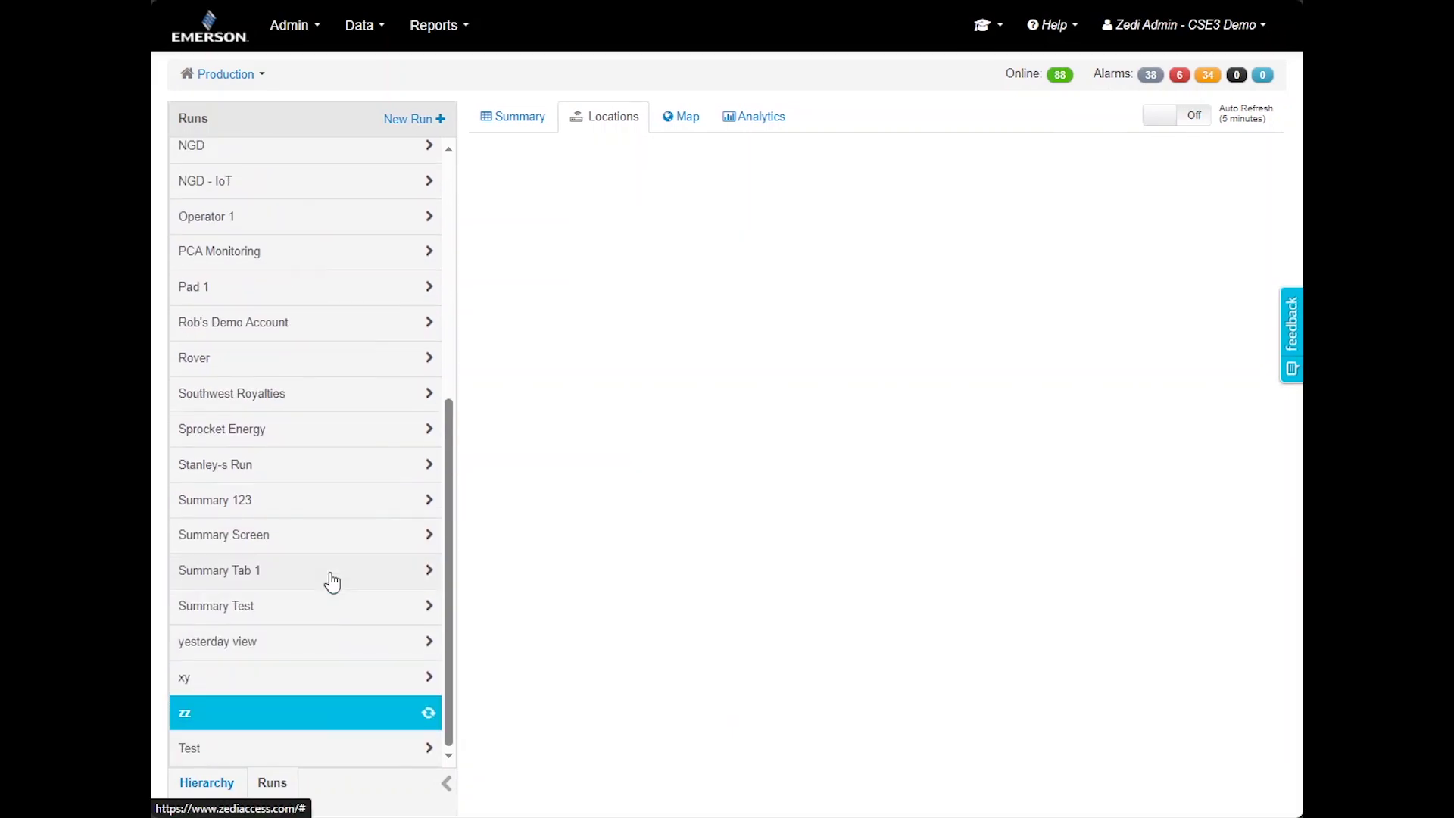
{"action": "left_click", "coordinate": [327, 567]}
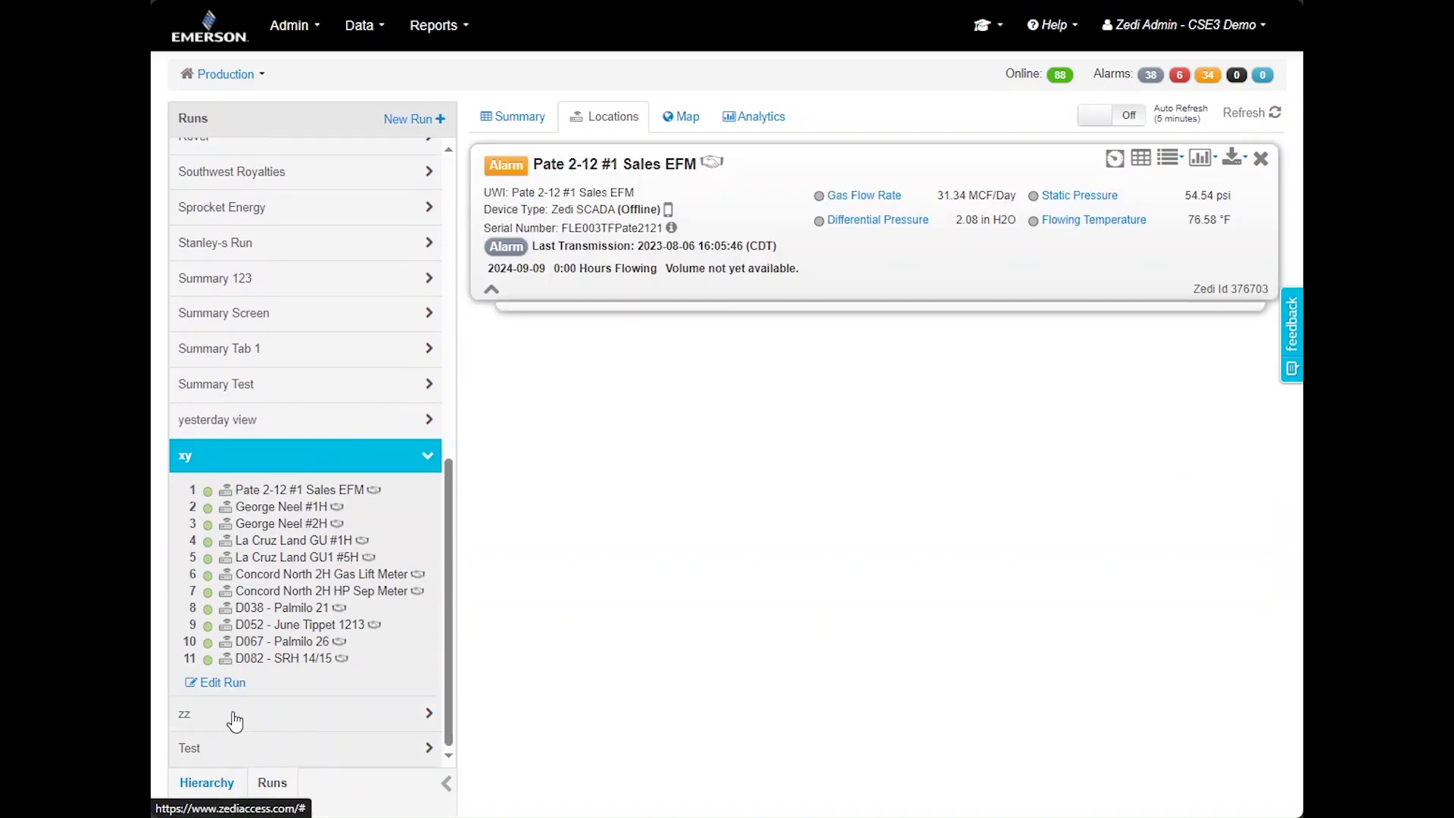
{"action": "left_click", "coordinate": [221, 684]}
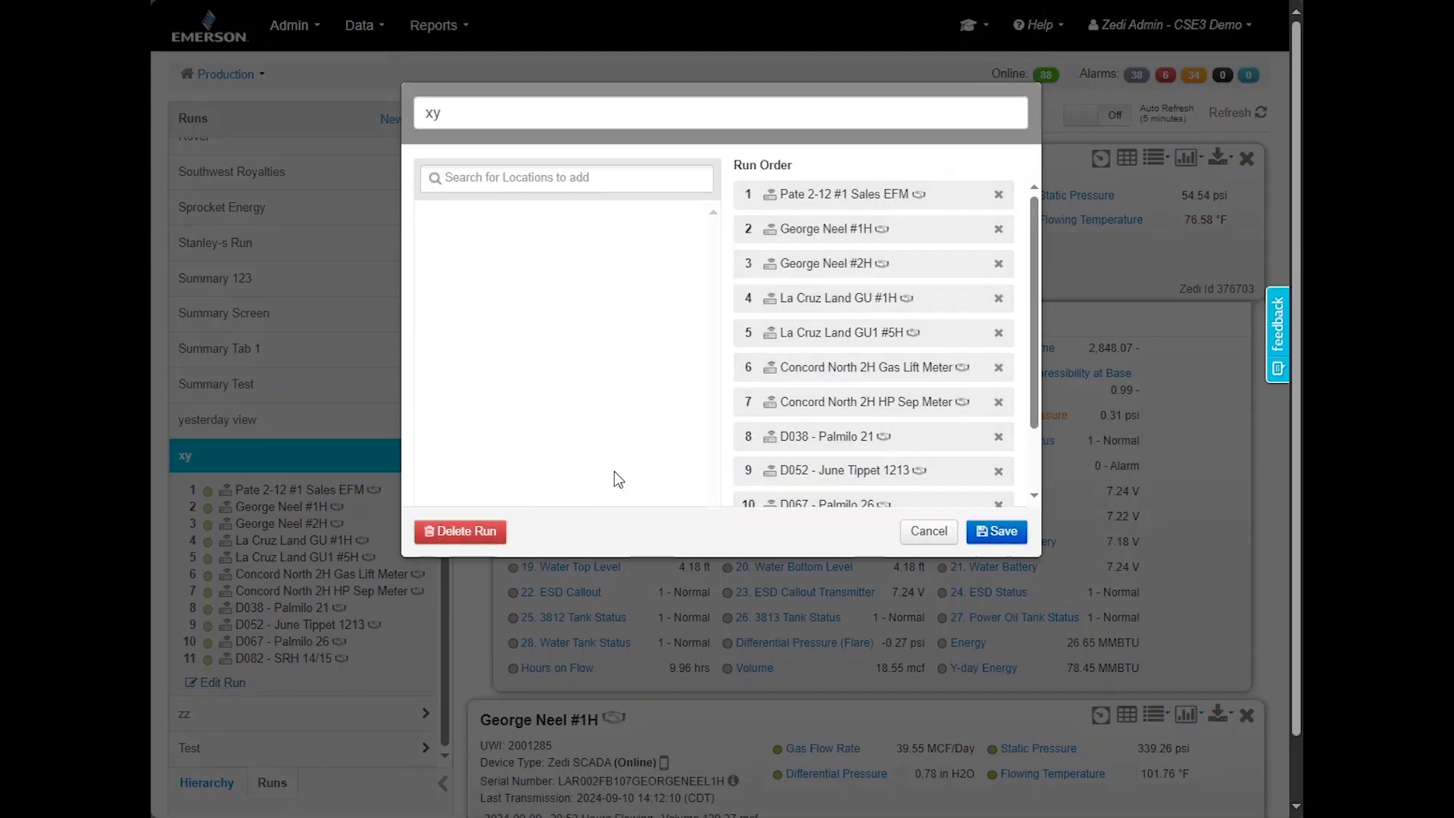
{"action": "left_click", "coordinate": [485, 531]}
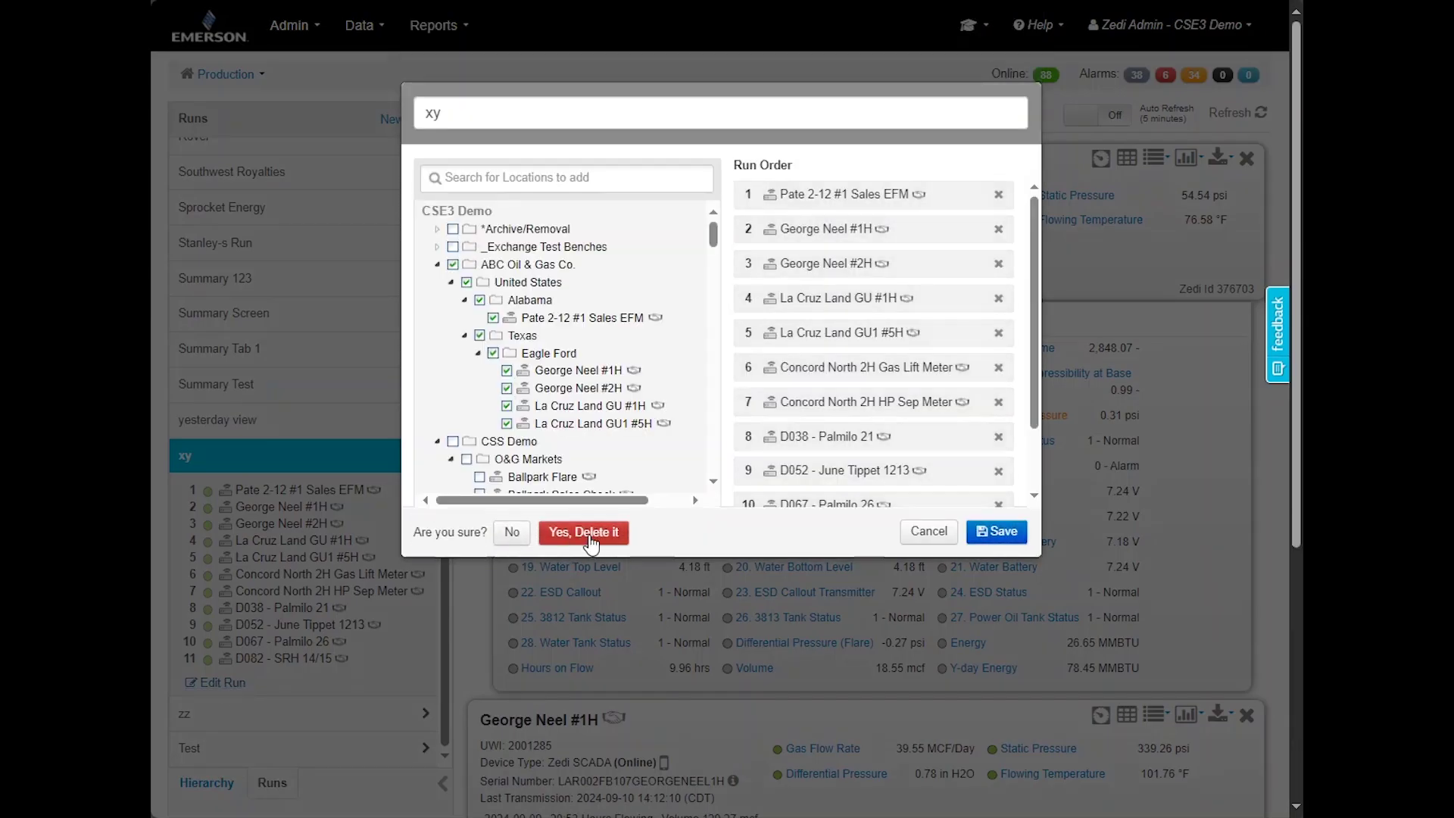
{"action": "left_click", "coordinate": [929, 531]}
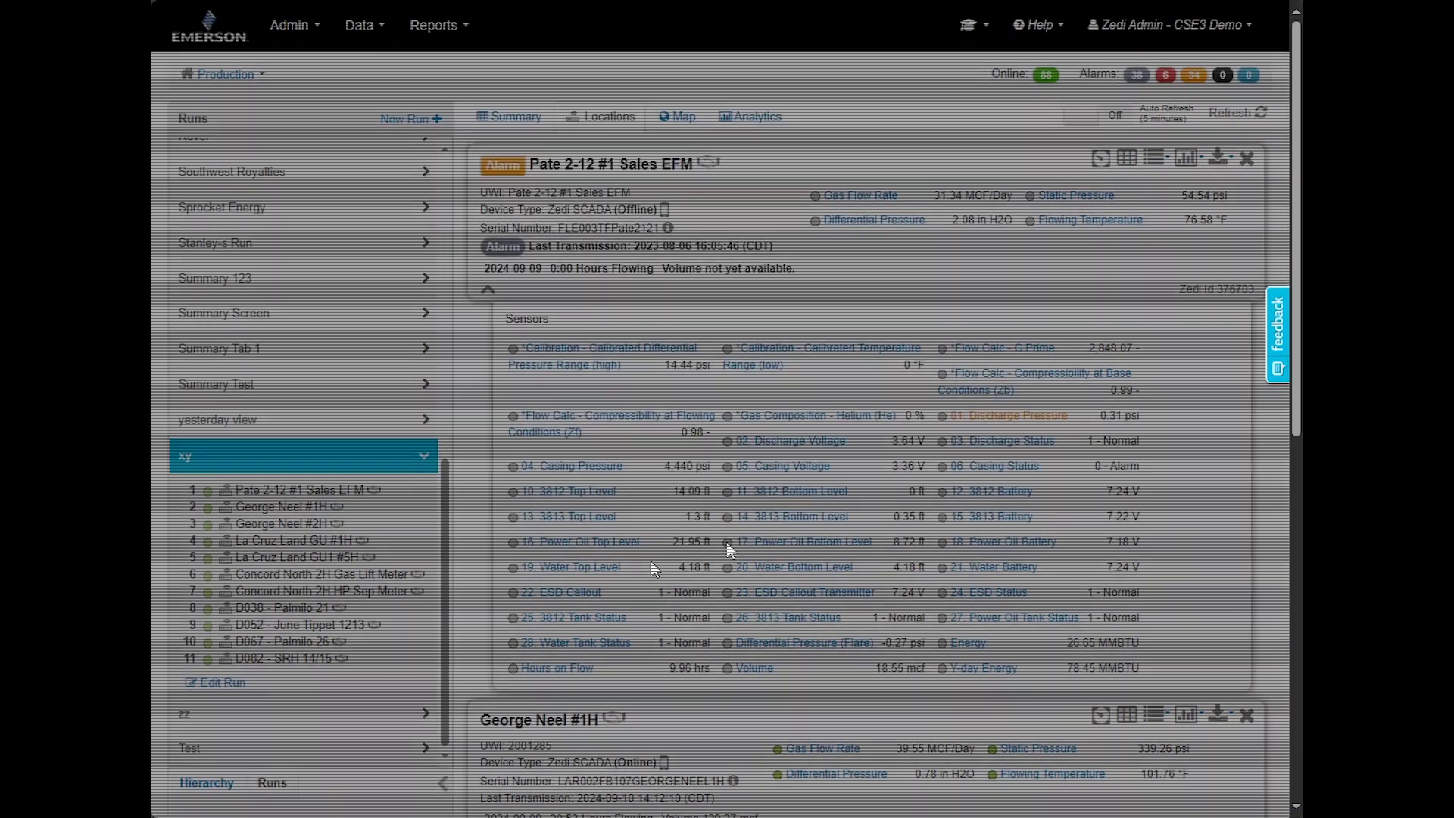
Open the Test run and expand George Neel #1H's card to list its sensors
{"action": "left_click", "coordinate": [367, 748]}
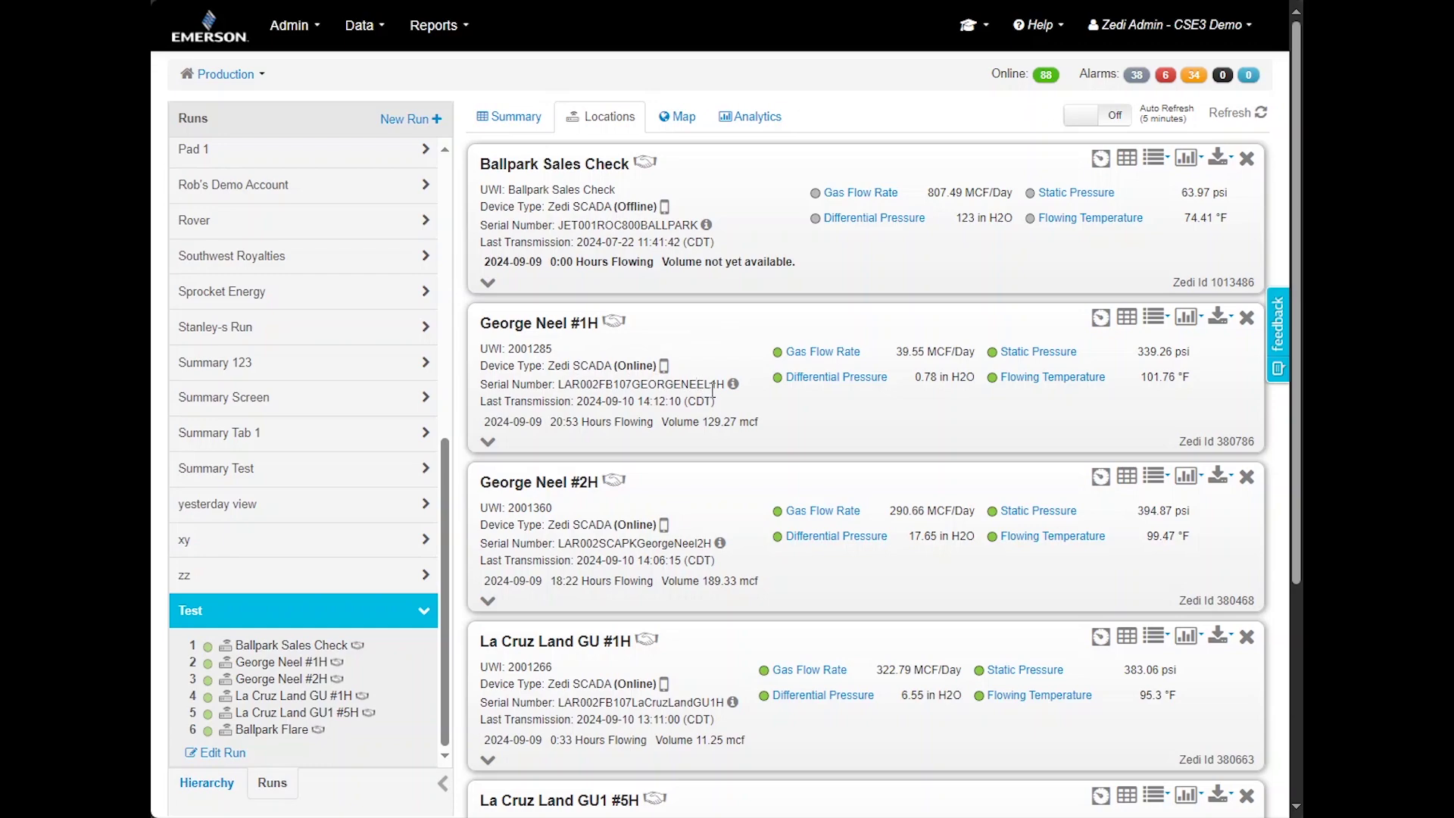
{"action": "mouse_move", "coordinate": [735, 386]}
{"action": "left_click", "coordinate": [488, 443]}
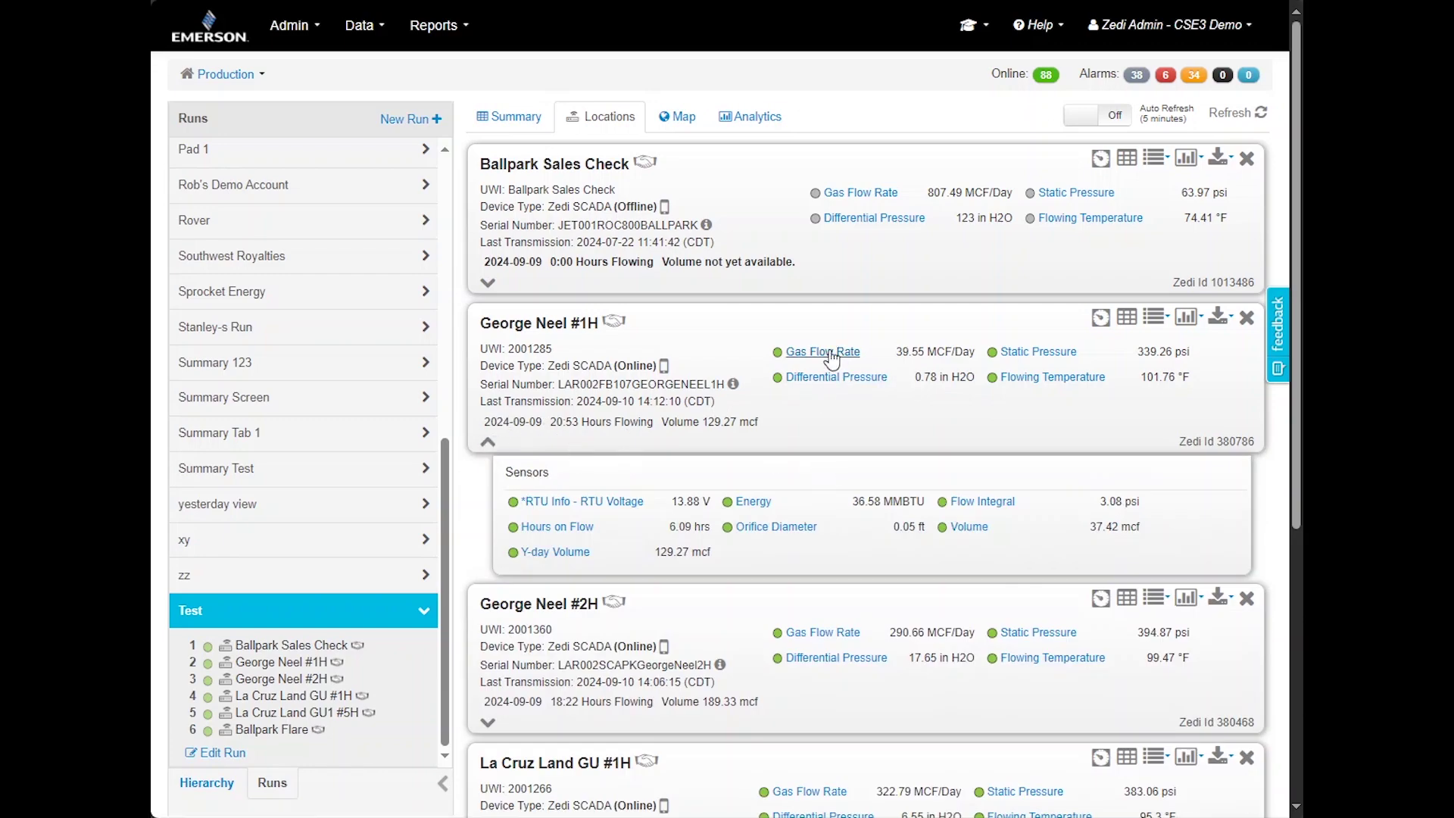
Graph George Neel #1H's Gas Flow Rate from 2024-08-01 to 2024-08-20
{"action": "left_click", "coordinate": [833, 352]}
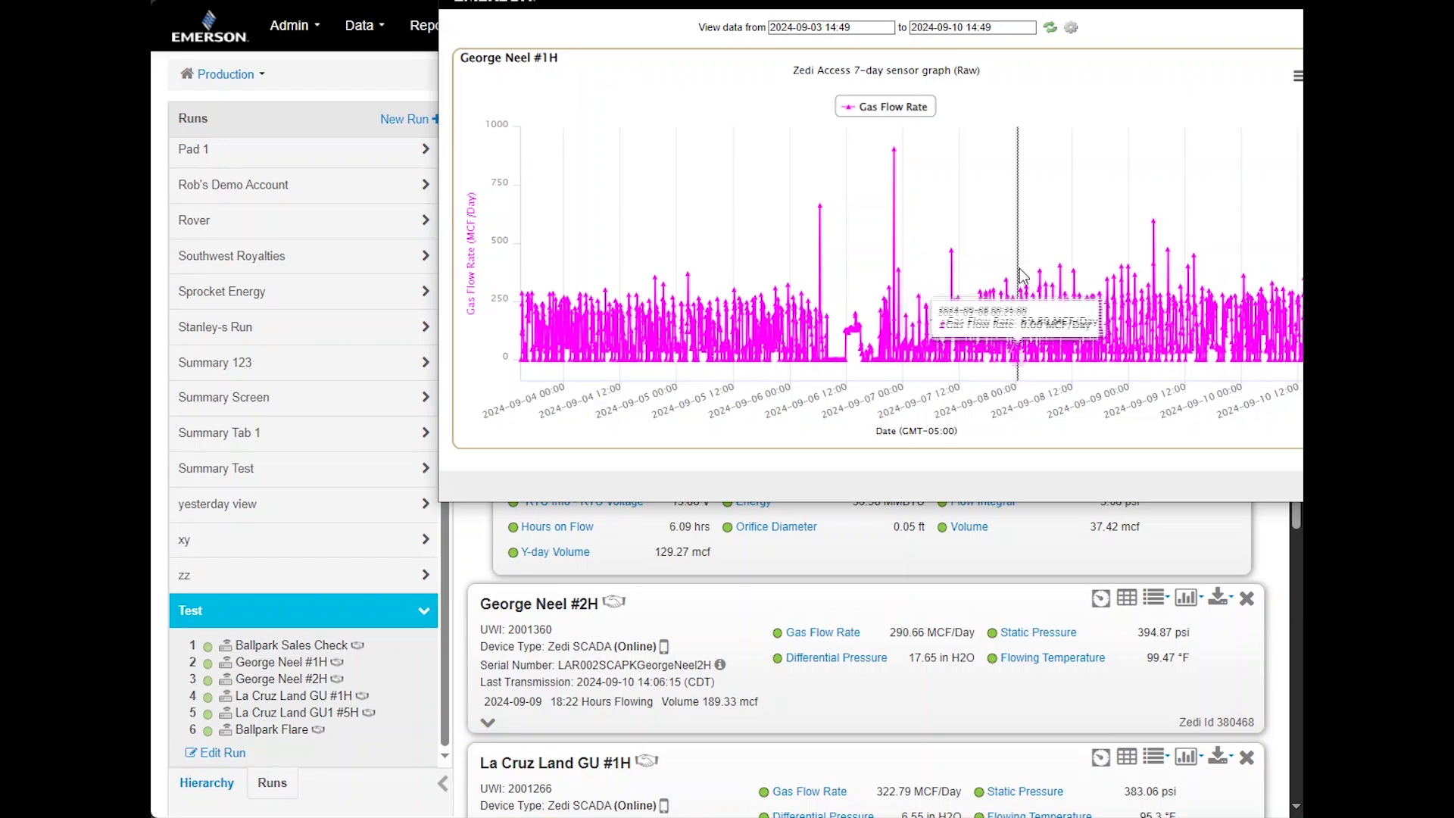
{"action": "left_click", "coordinate": [873, 28]}
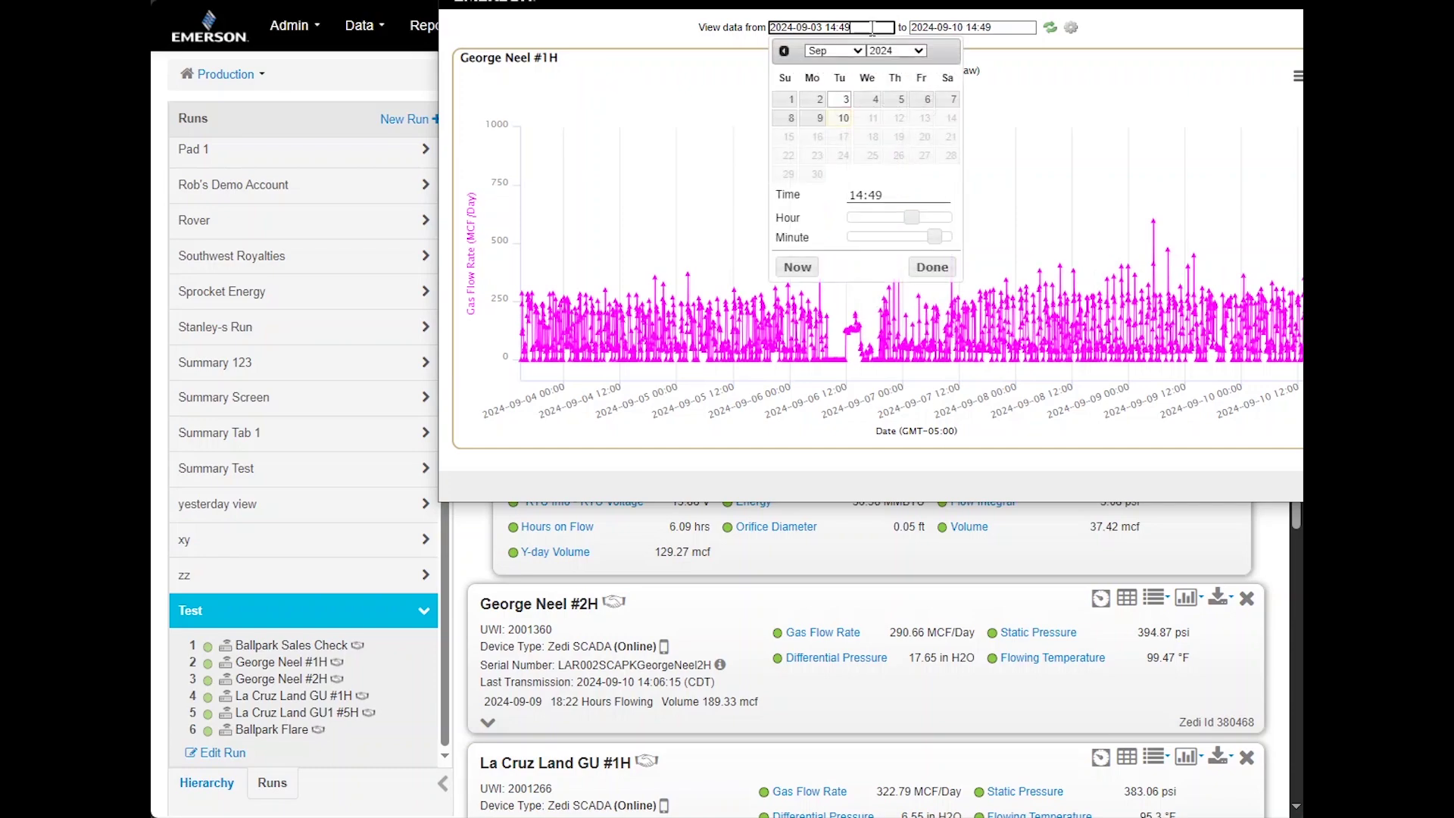
{"action": "left_click", "coordinate": [865, 52]}
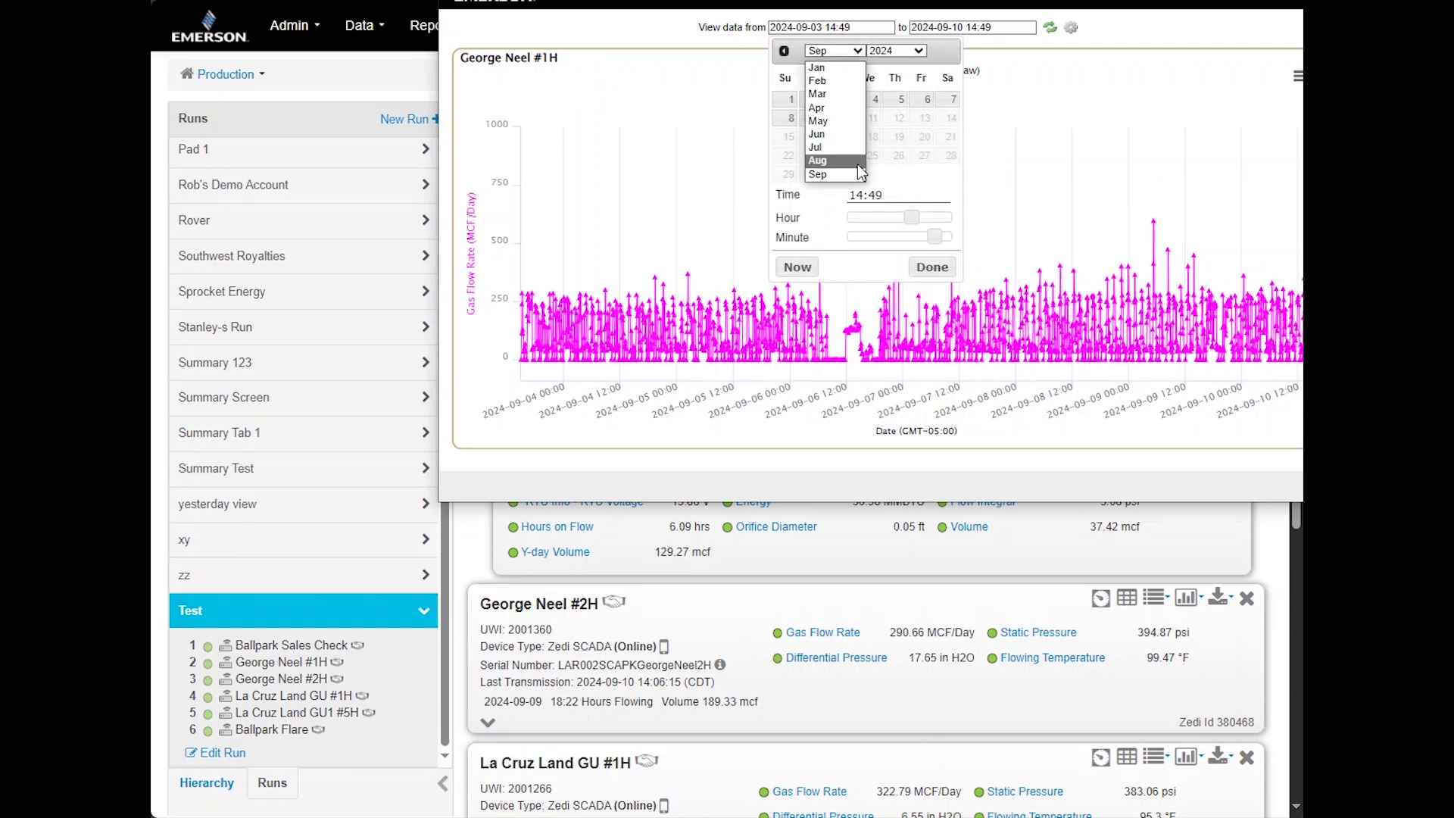
{"action": "left_click", "coordinate": [860, 173]}
{"action": "left_click", "coordinate": [896, 99]}
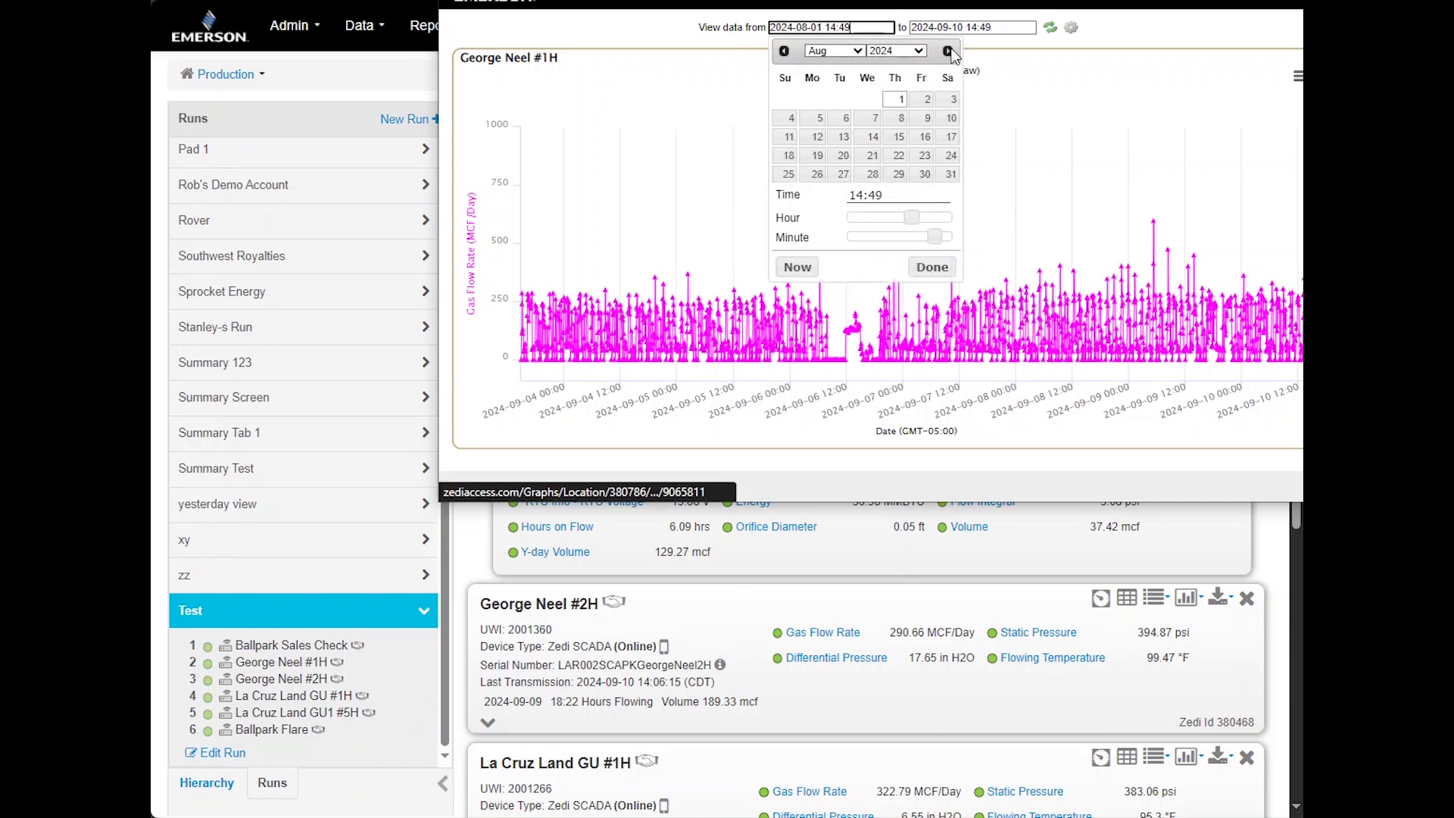
{"action": "left_click", "coordinate": [988, 25]}
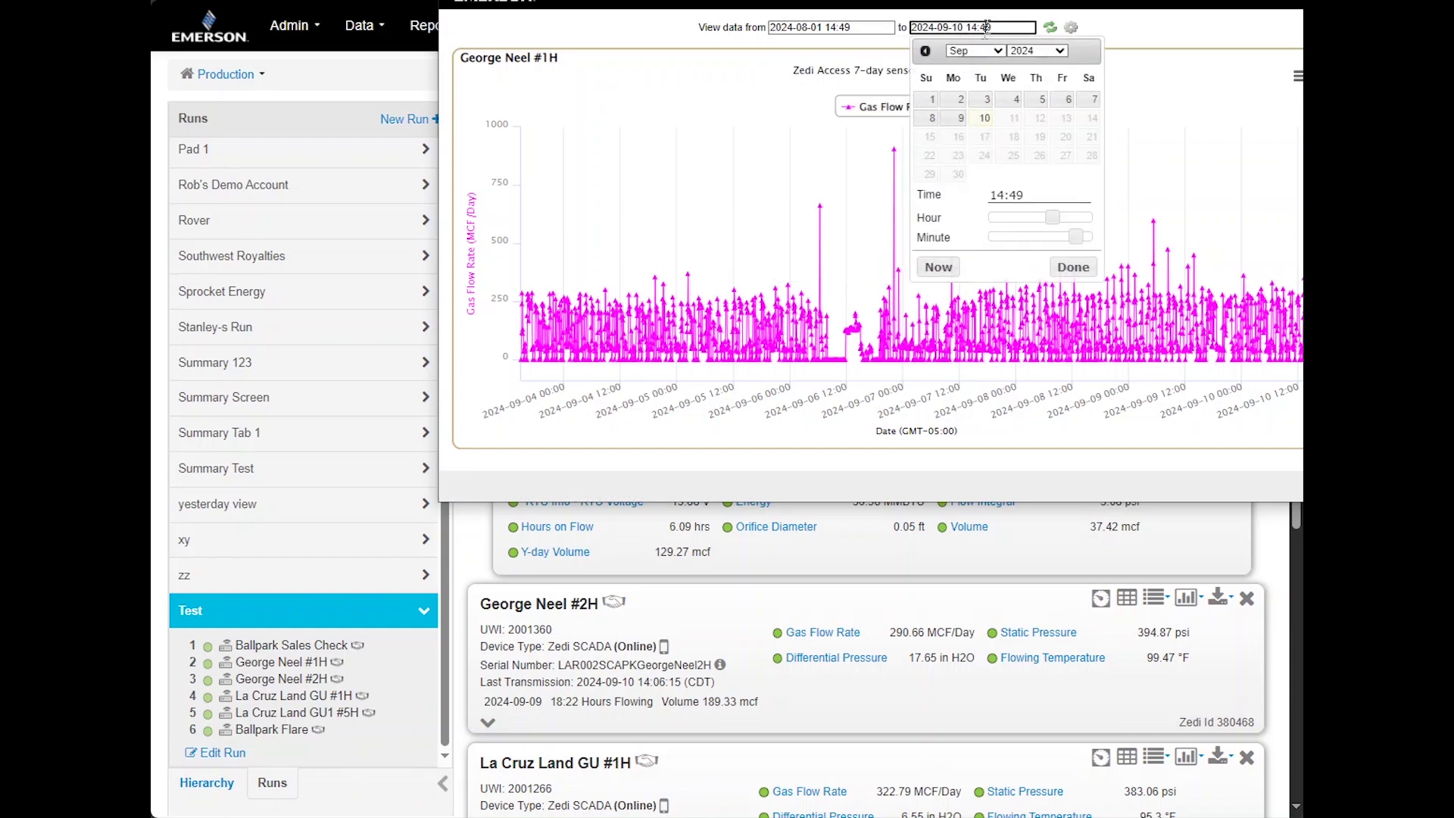
{"action": "left_click", "coordinate": [962, 52]}
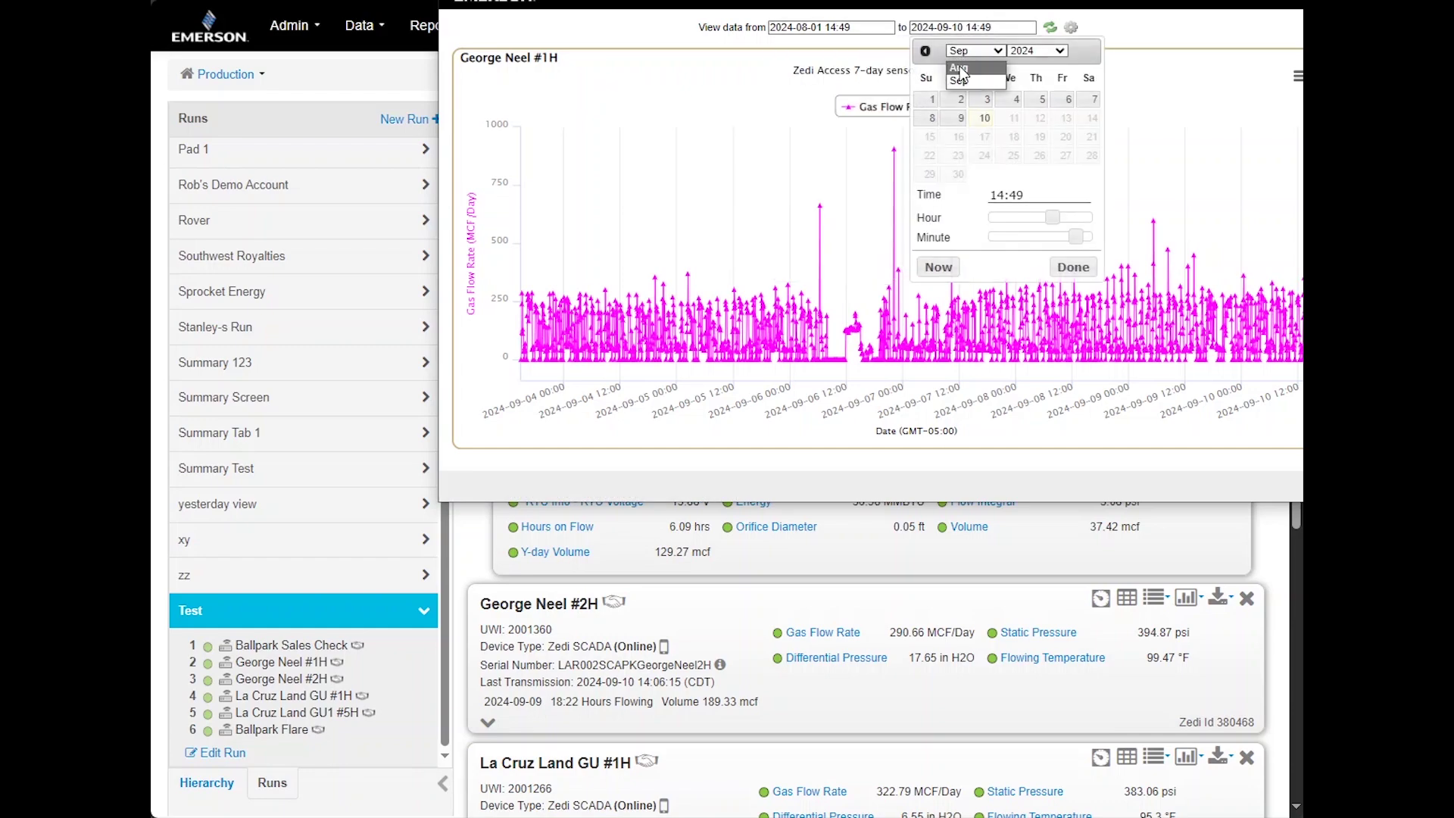
{"action": "left_click", "coordinate": [973, 173]}
{"action": "left_click", "coordinate": [984, 156]}
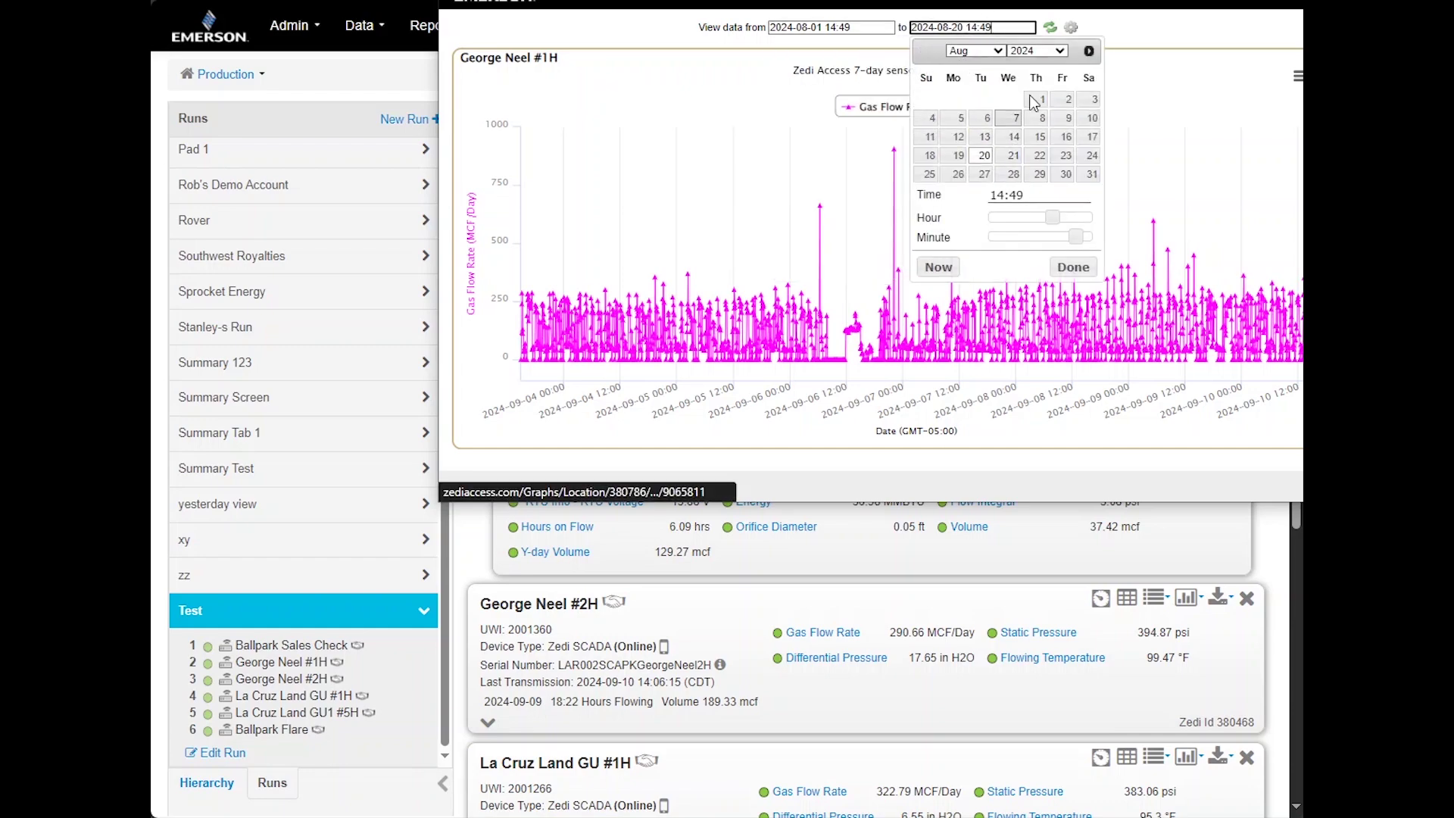
{"action": "left_click", "coordinate": [1051, 28]}
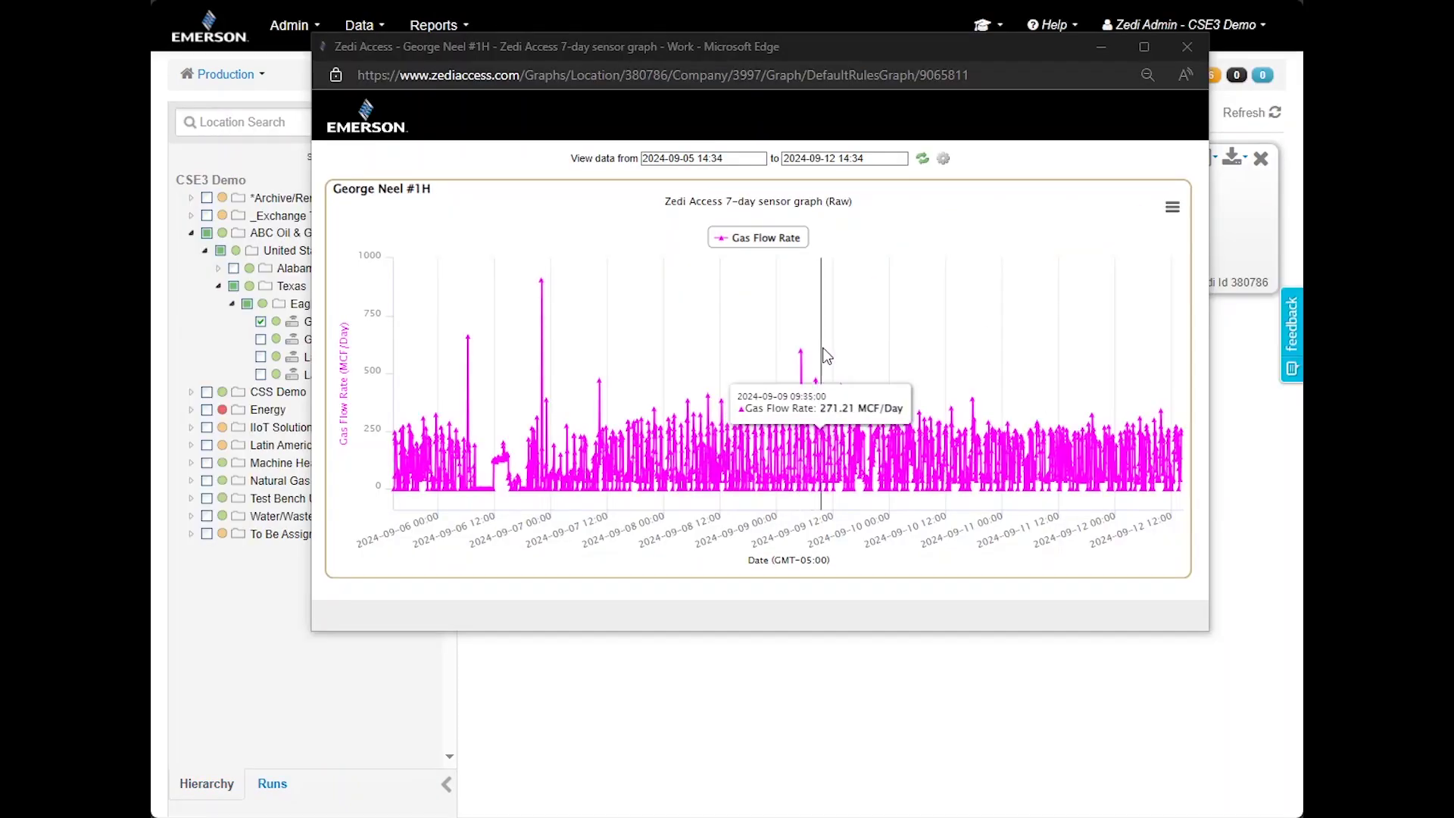
Zoom the graph into a short stretch, view its print/download options, then close it
{"action": "left_click_drag", "start_coordinate": [839, 349], "coordinate": [910, 592]}
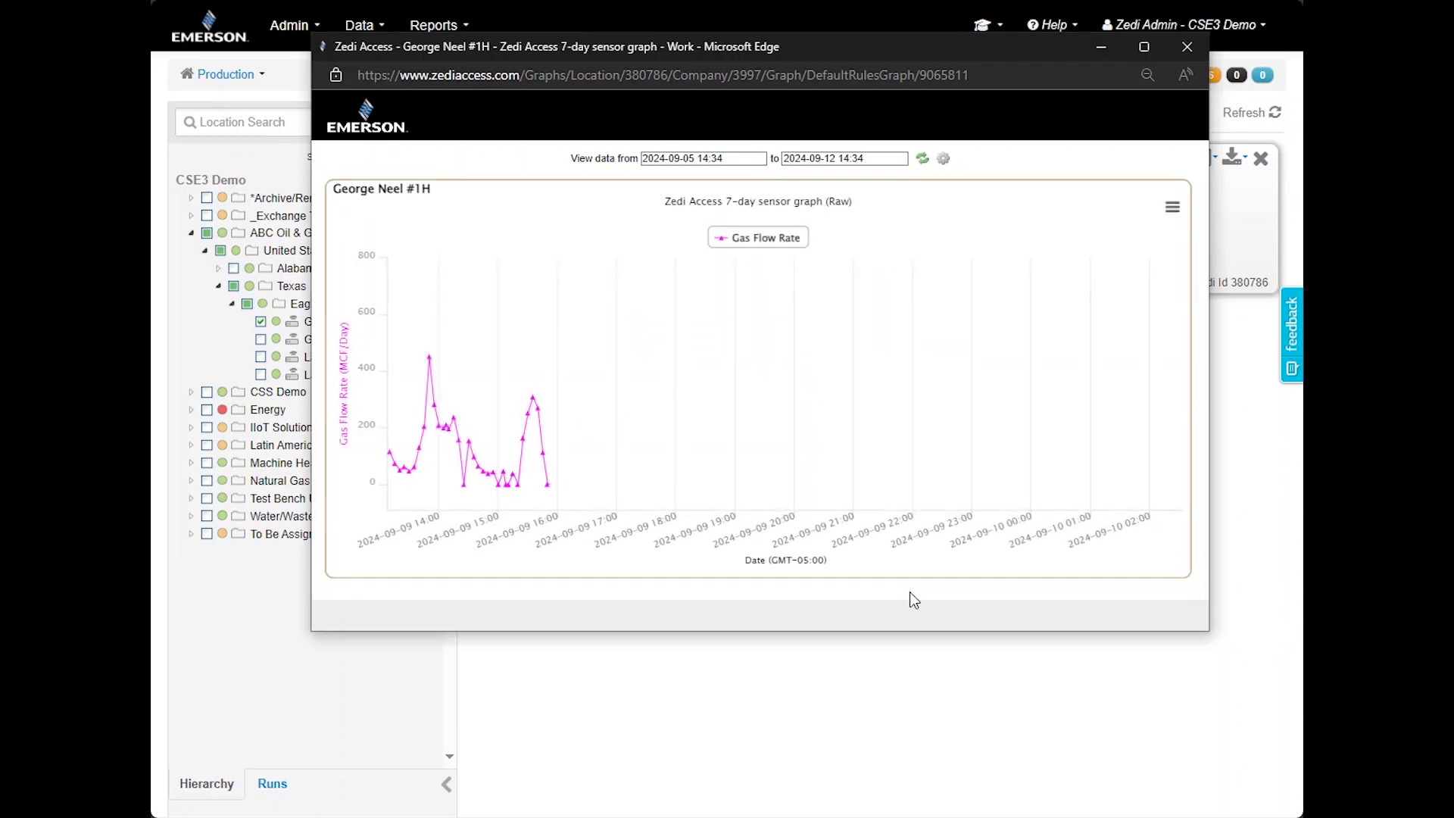
{"action": "left_click", "coordinate": [1172, 208]}
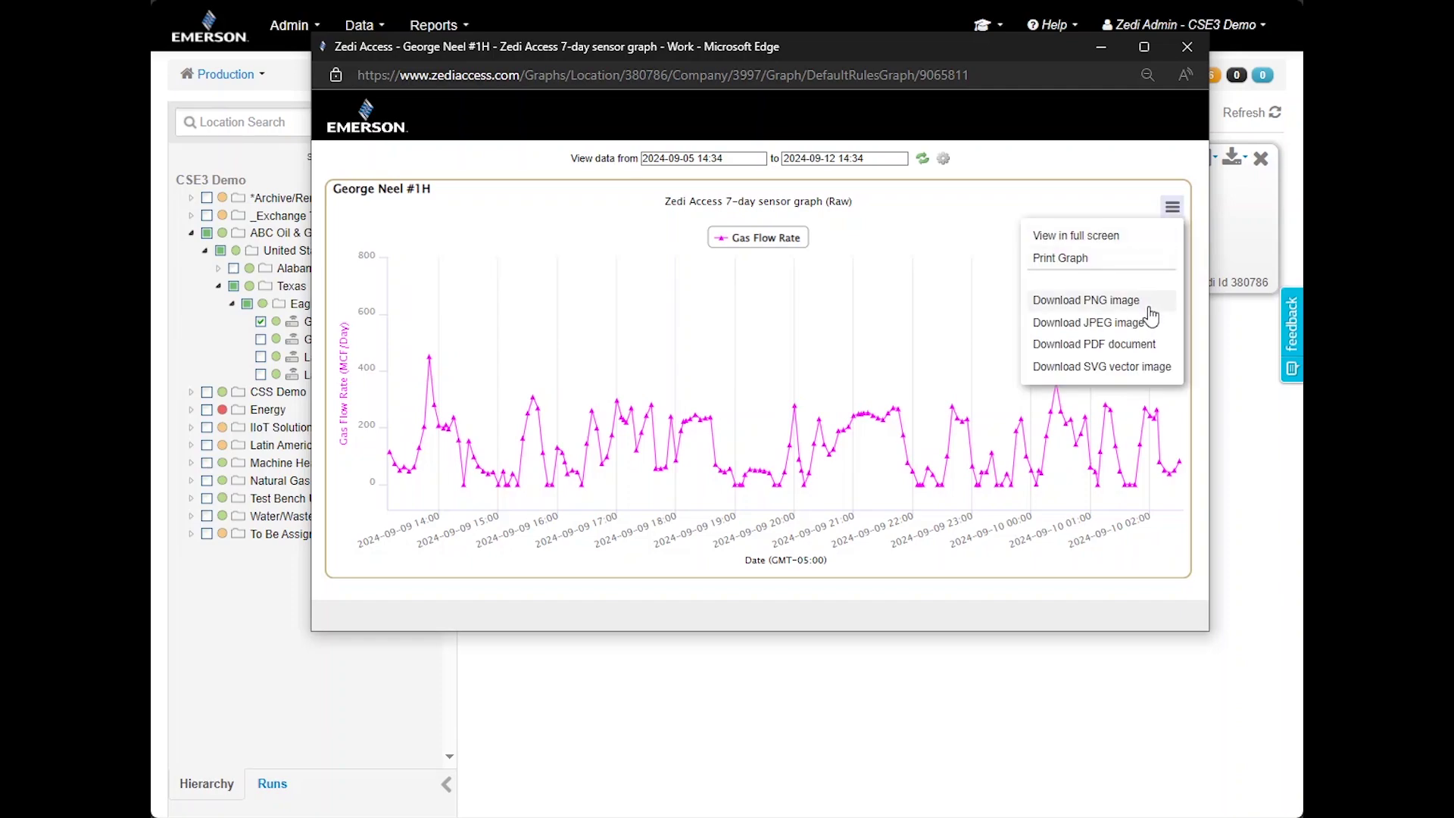
{"action": "left_click", "coordinate": [1187, 47]}
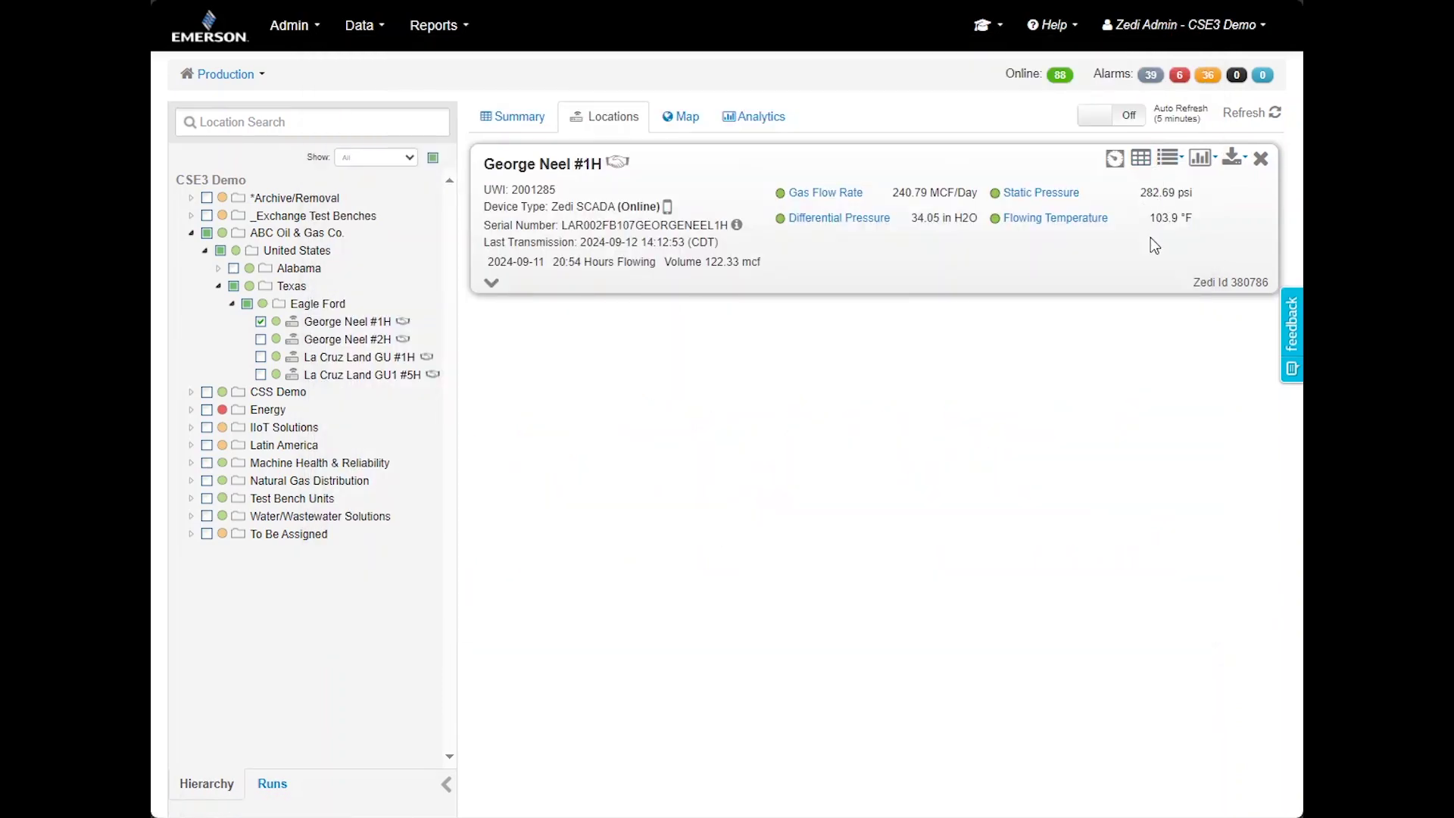
Open George Neel #1H's SCADA screen full size and briefly chart Differential Pressure
{"action": "left_click", "coordinate": [1114, 158]}
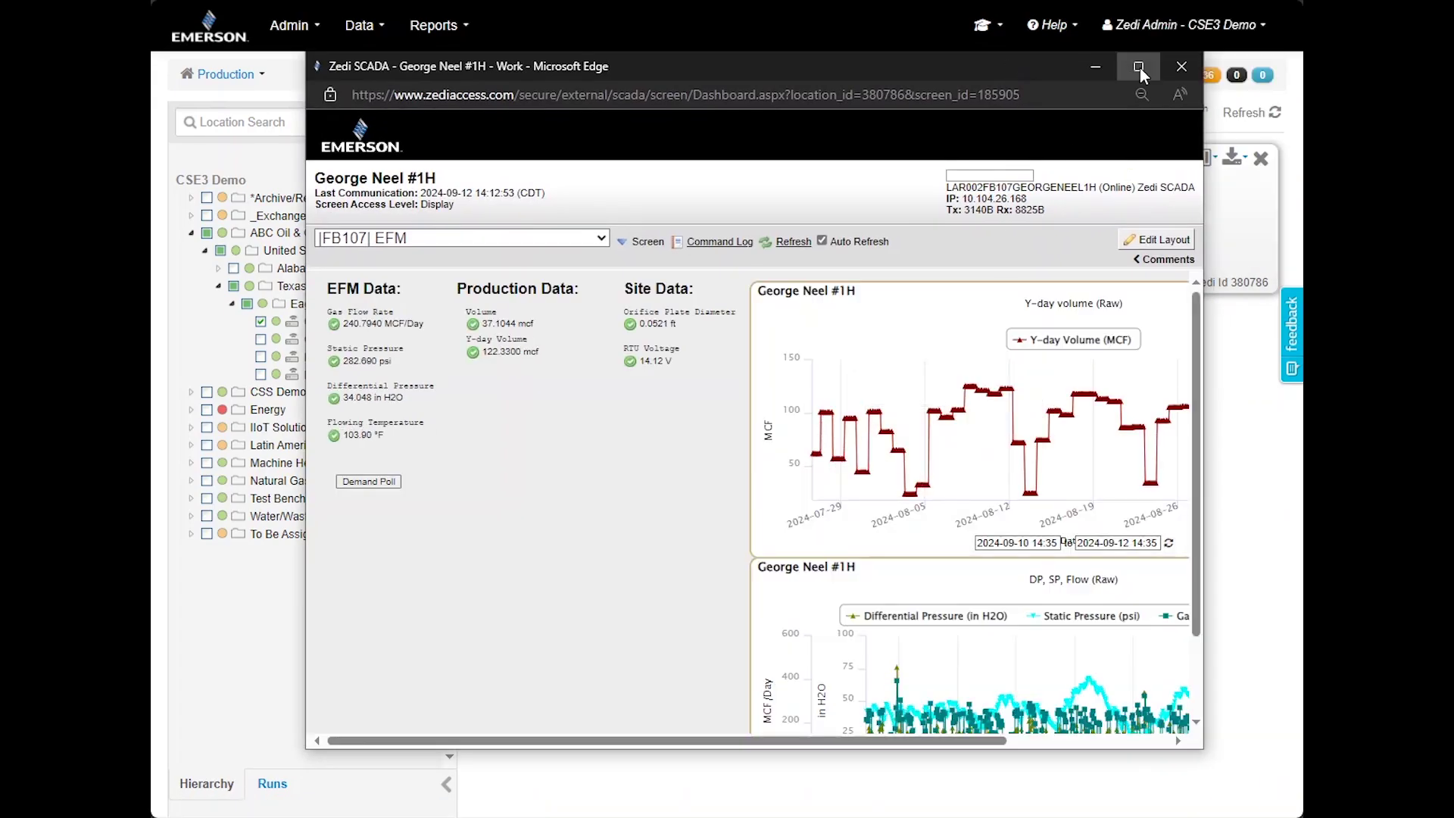
{"action": "left_click", "coordinate": [1138, 67]}
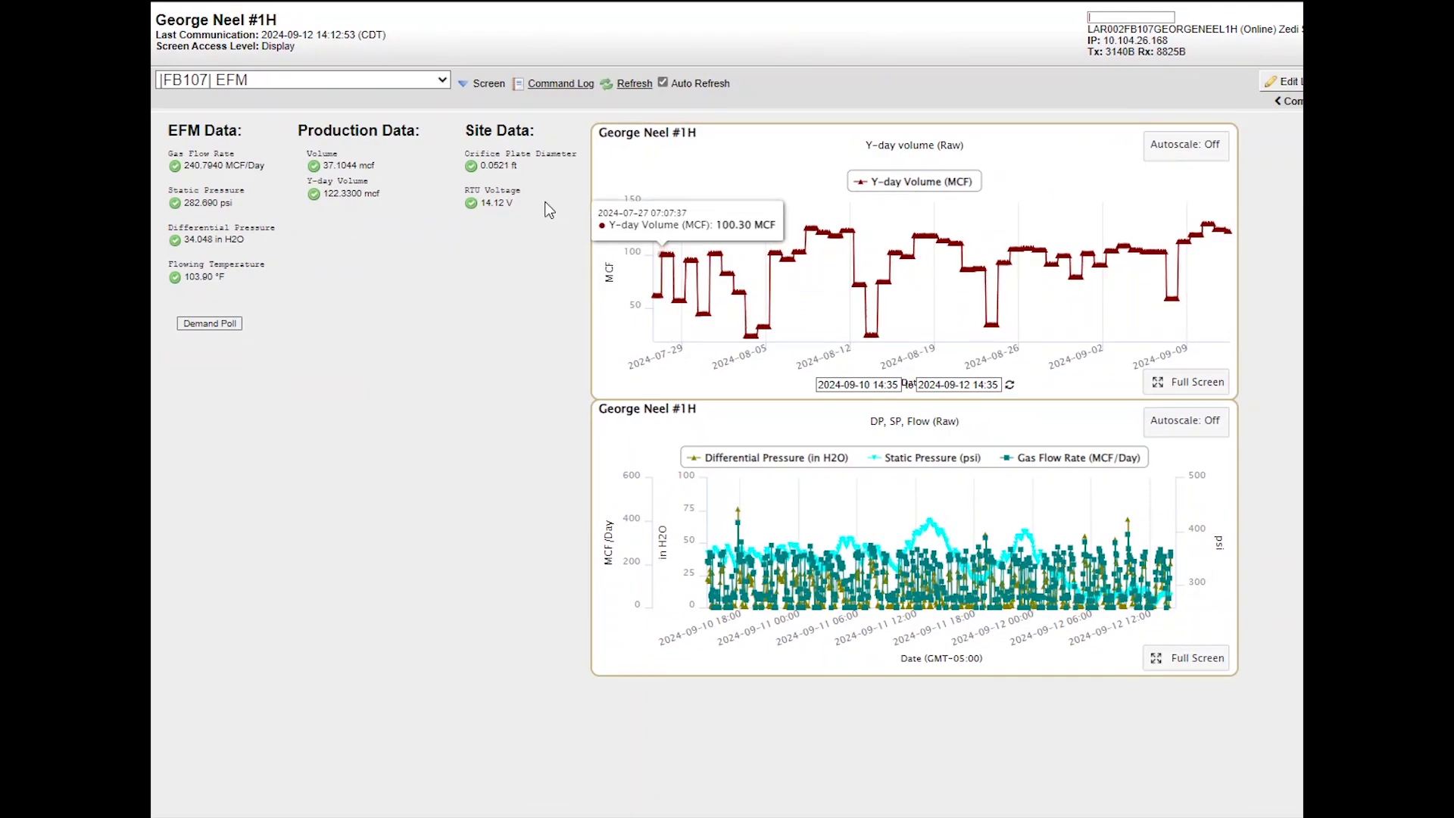
{"action": "left_click", "coordinate": [204, 228]}
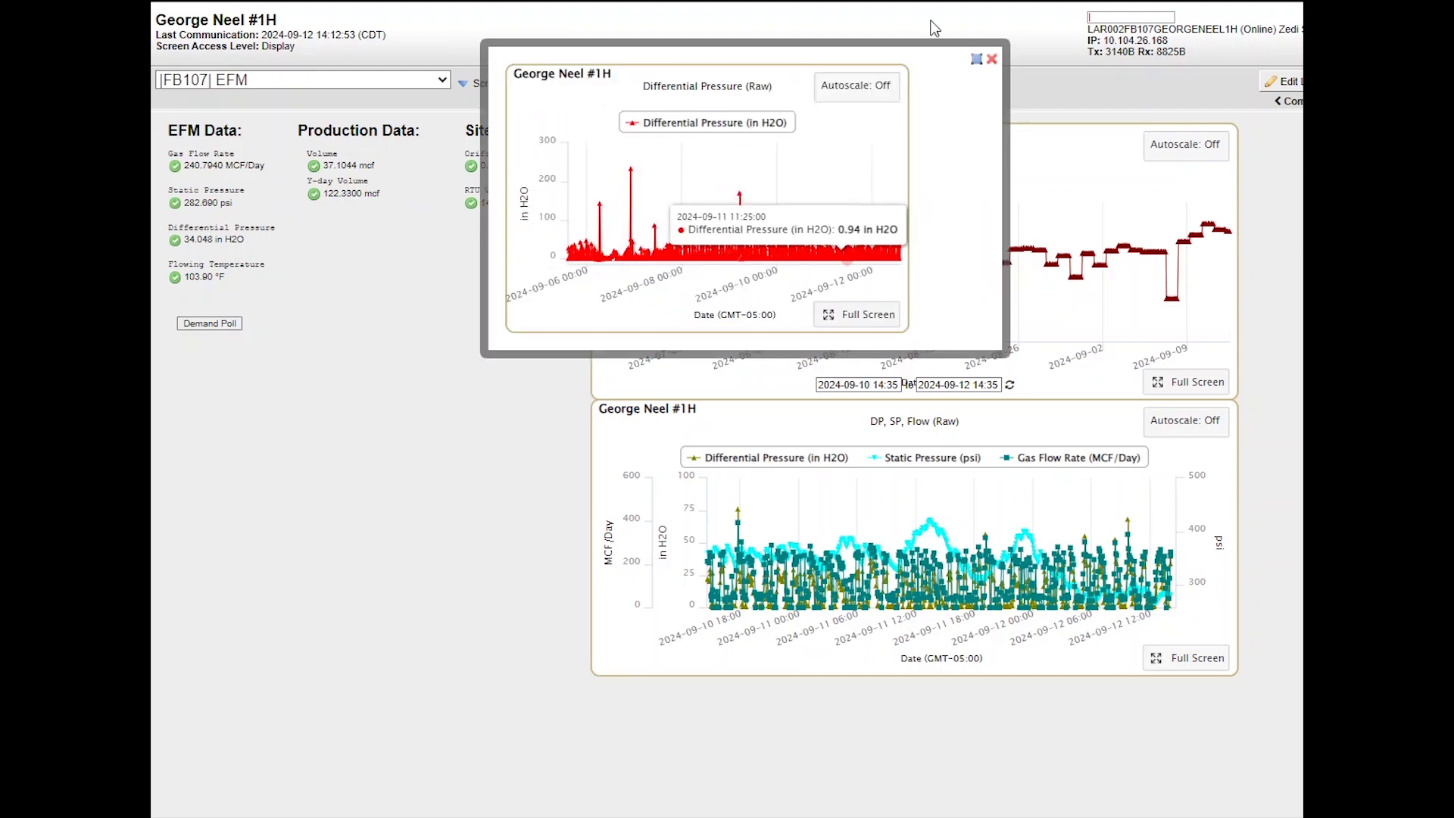
{"action": "left_click", "coordinate": [992, 59]}
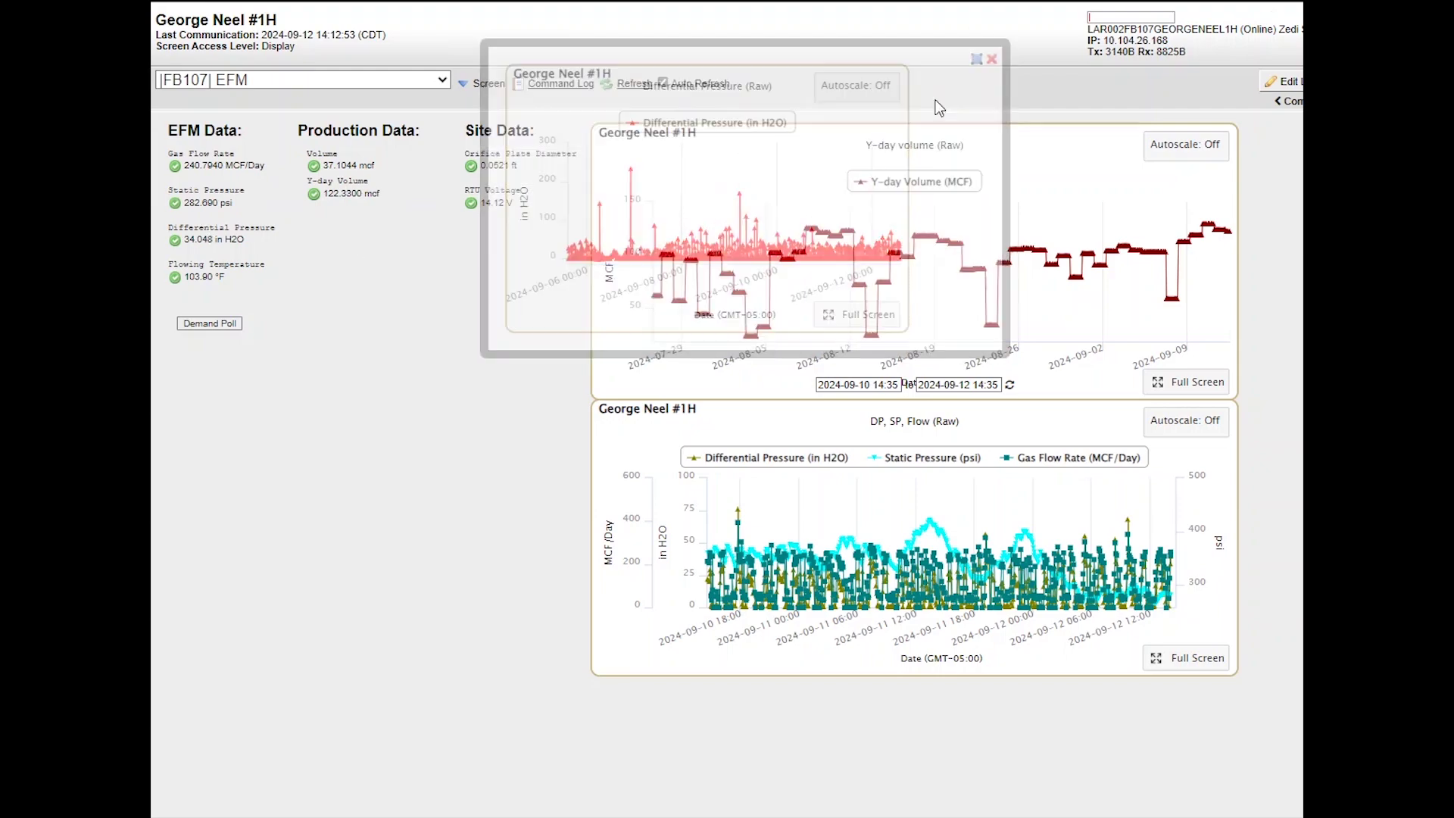
Request fresh well readings and switch to the '|FB107| Gas Orifice Gas Comp STD' screen
{"action": "left_click", "coordinate": [237, 327]}
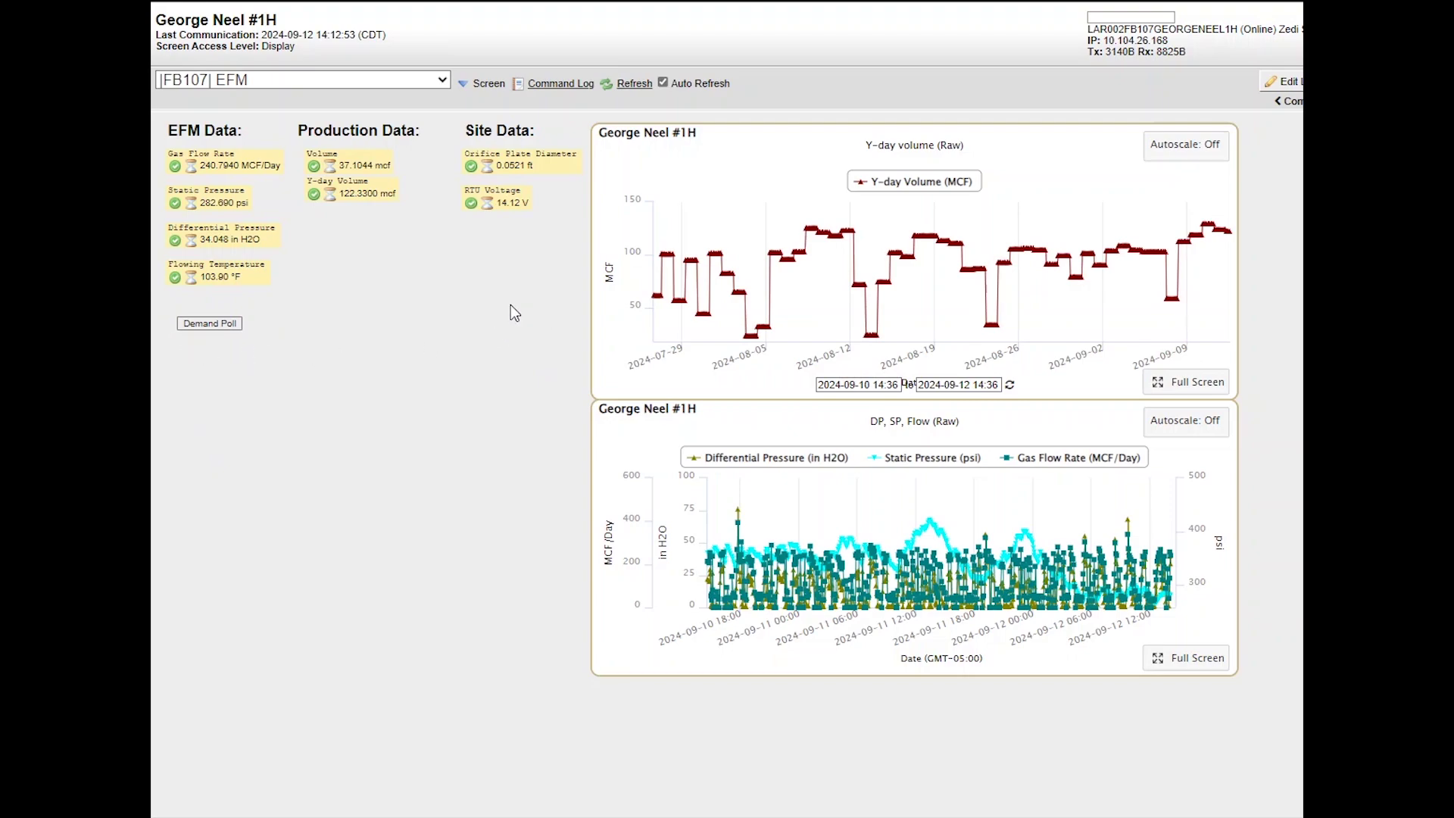
{"action": "left_click", "coordinate": [411, 79]}
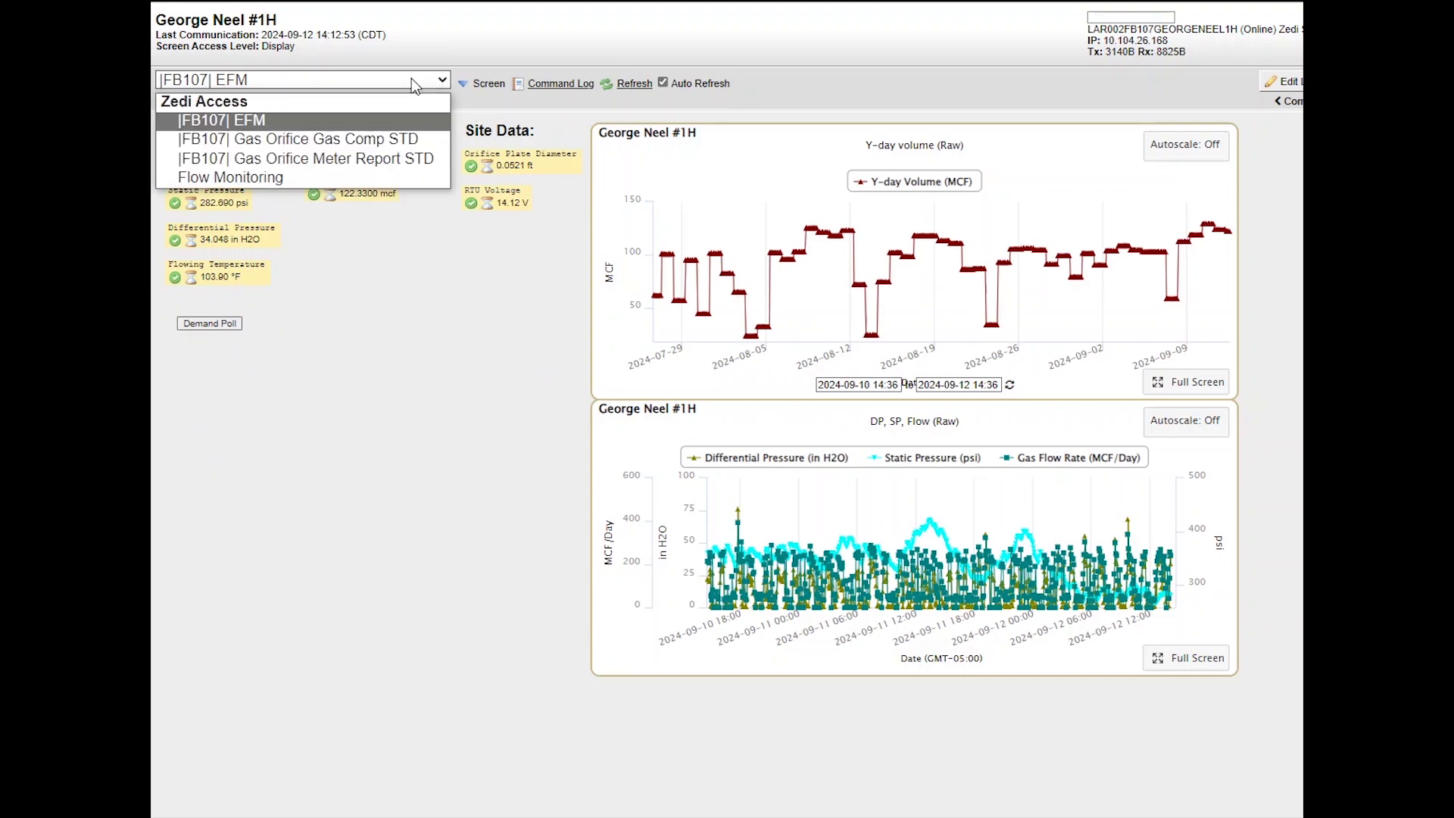
{"action": "left_click", "coordinate": [391, 143]}
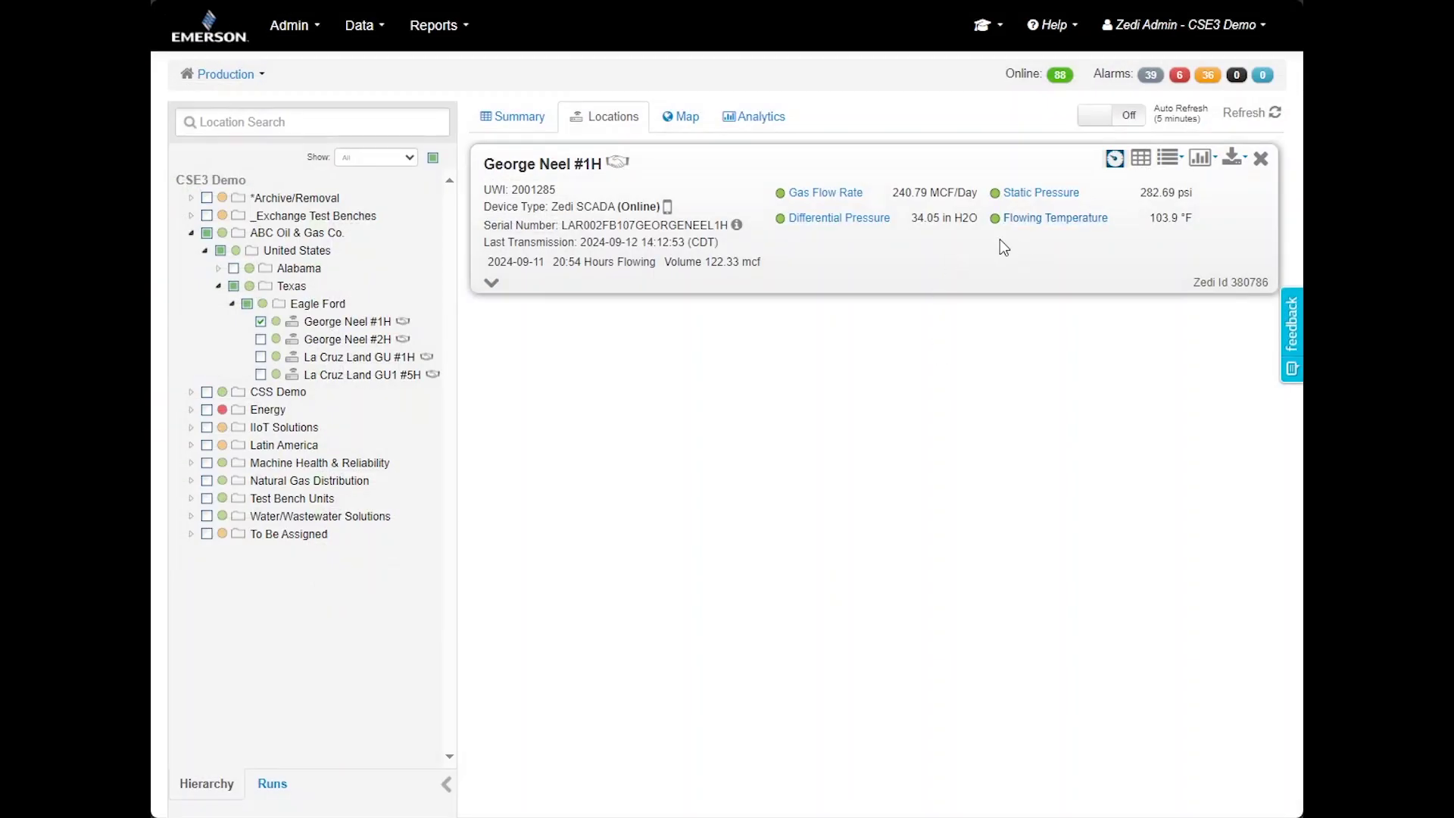
Open George Neel #1H's Live Data Grid and view the first sensor's 7-day graph
{"action": "left_click", "coordinate": [1146, 162]}
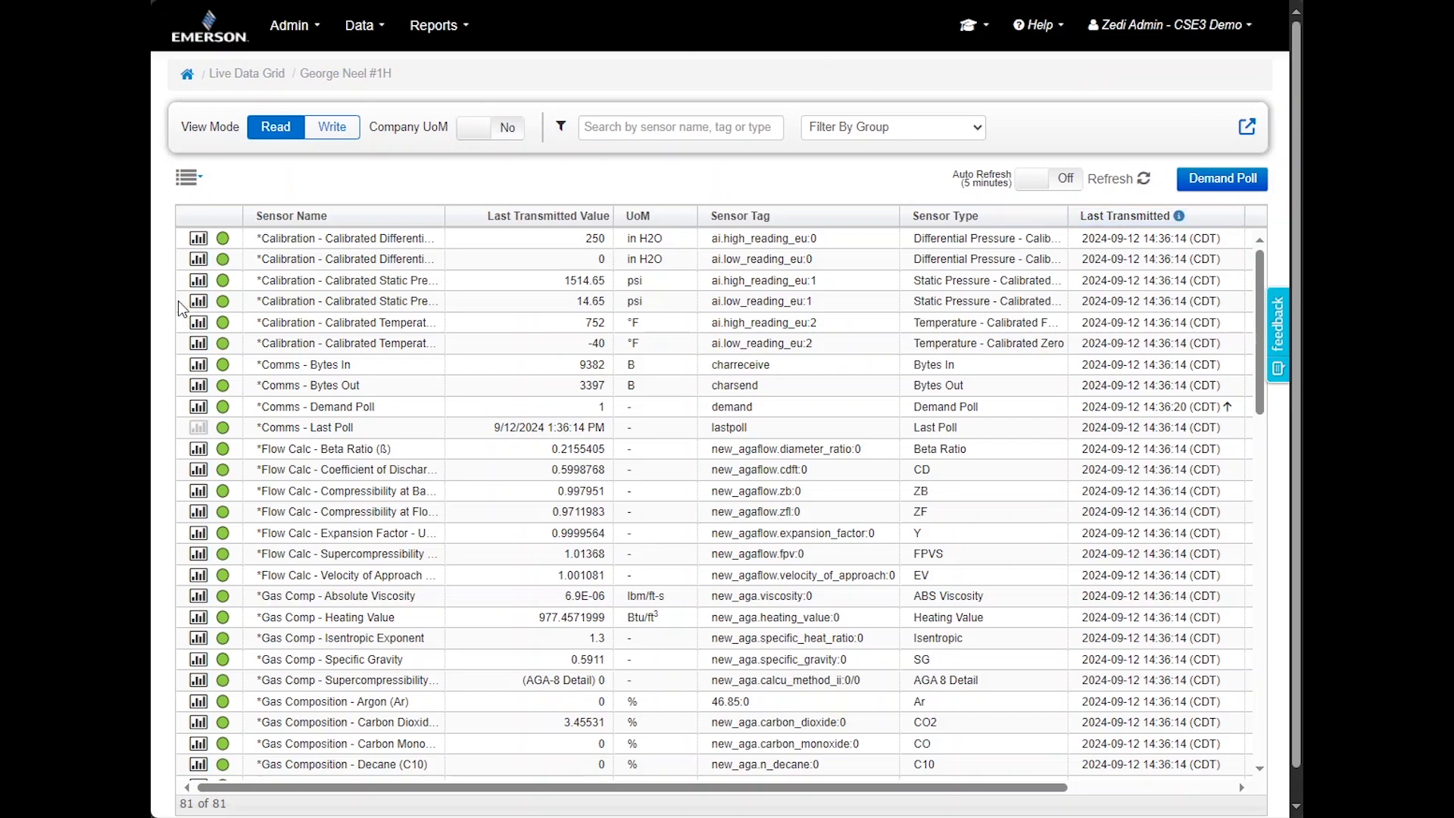
{"action": "left_click", "coordinate": [199, 239]}
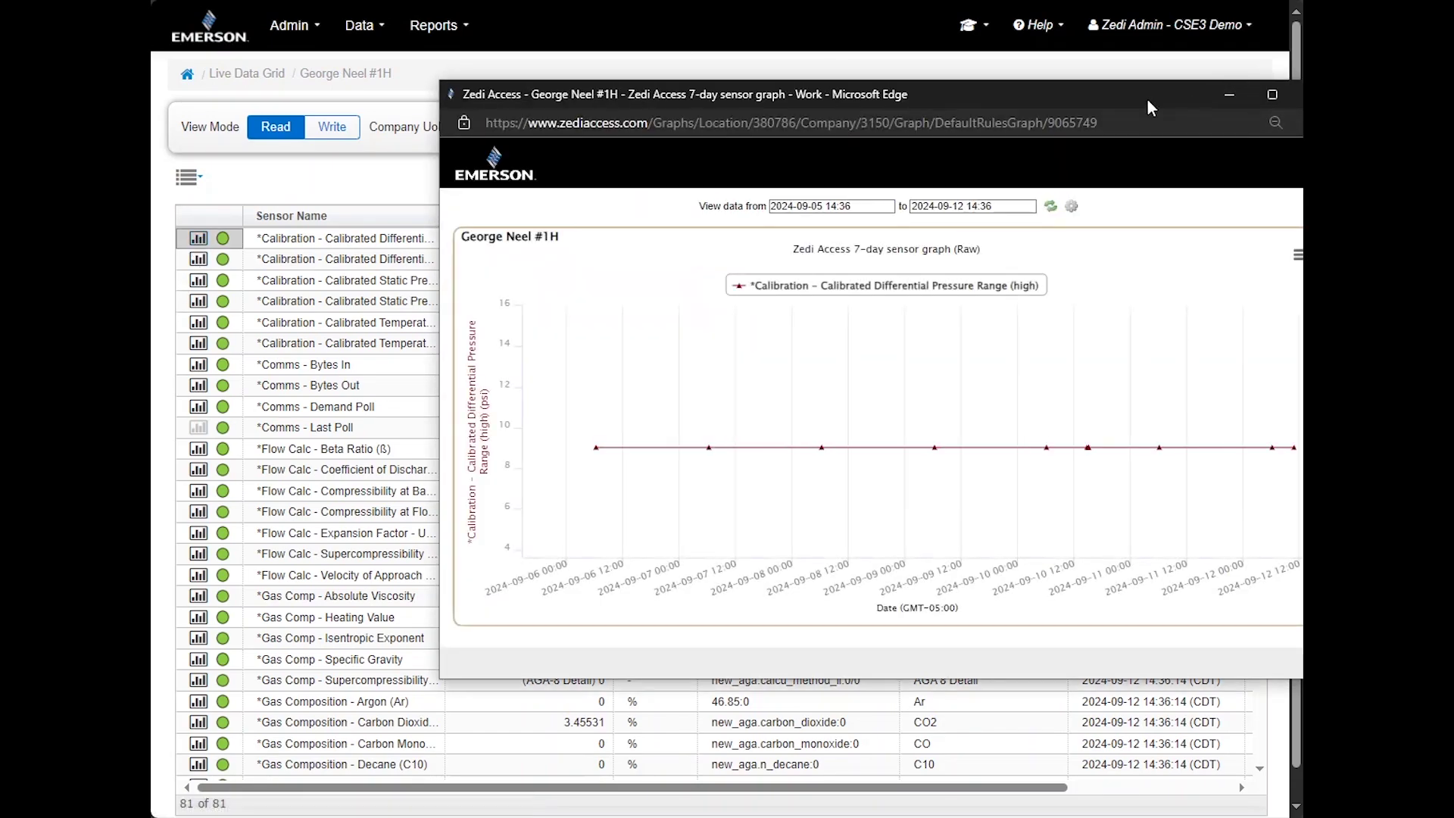
{"action": "left_click_drag", "start_coordinate": [1147, 97], "coordinate": [987, 112]}
{"action": "left_click", "coordinate": [1153, 111]}
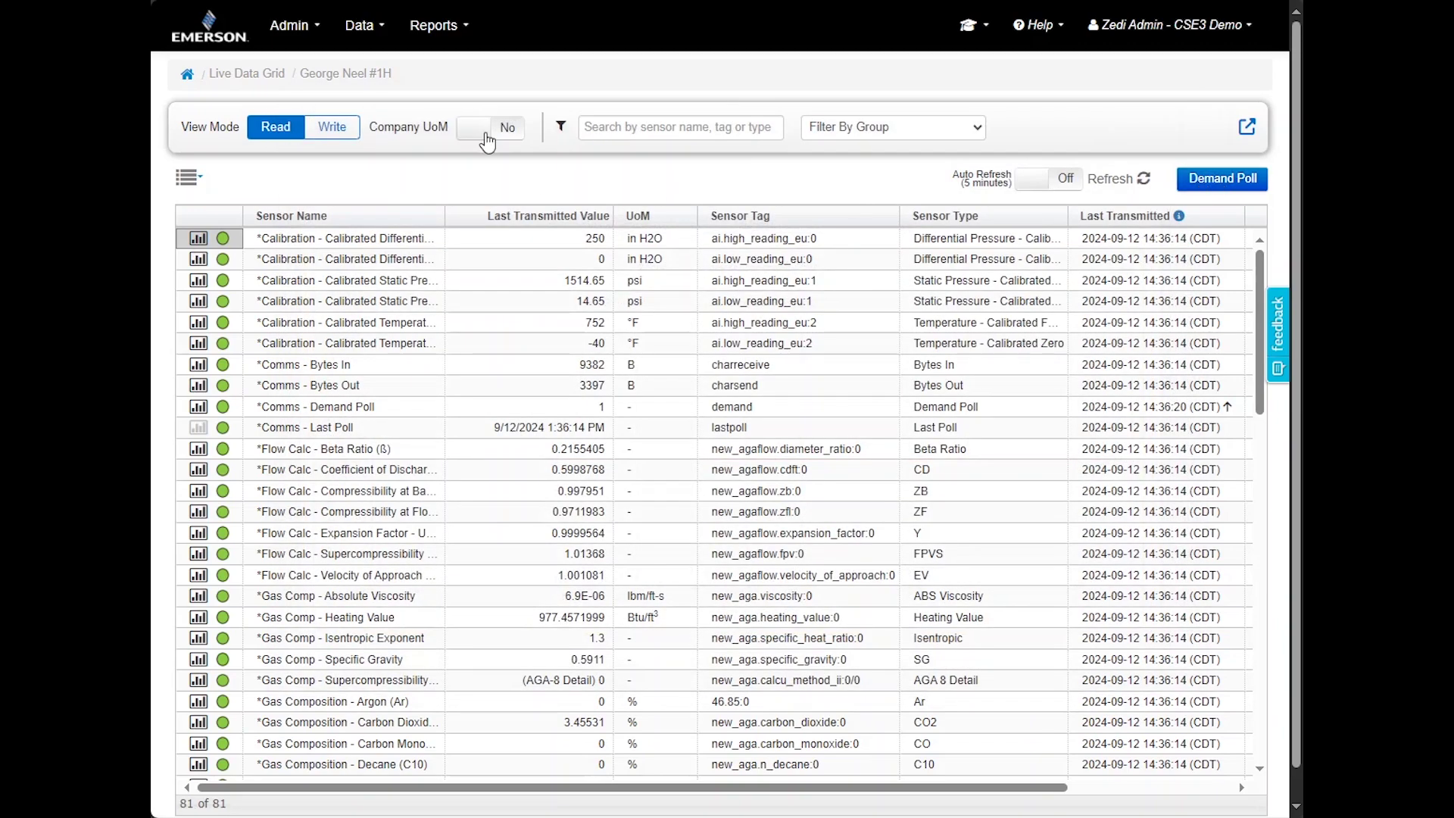
Show only writable sensors and view the Demand Poll sensor's graph
{"action": "left_click", "coordinate": [330, 136]}
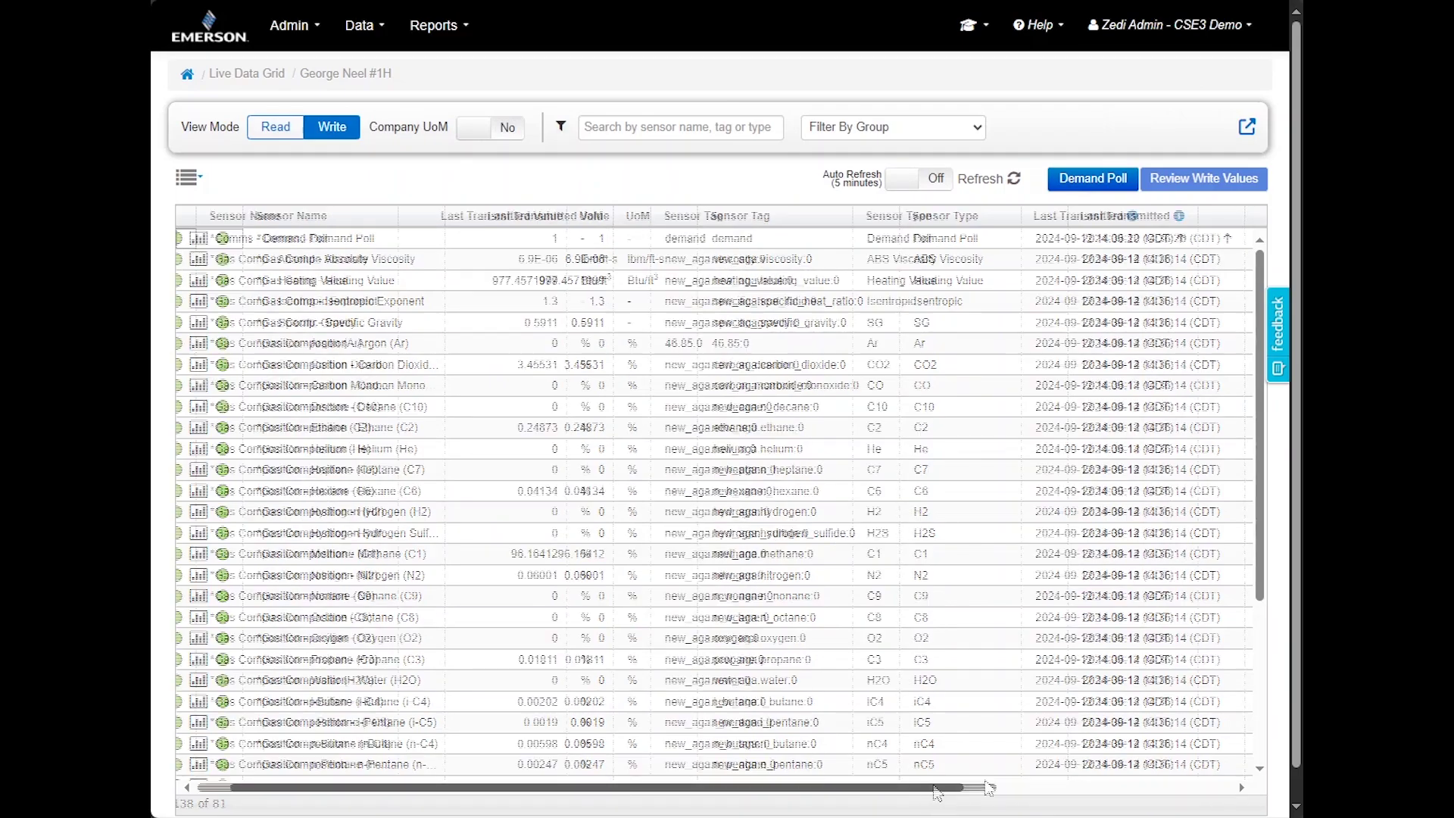
{"action": "scroll", "coordinate": [1153, 763], "scroll_direction": "right", "scroll_amount": 10}
{"action": "scroll", "coordinate": [1219, 763], "scroll_direction": "left", "scroll_amount": 5}
{"action": "scroll", "coordinate": [971, 761], "scroll_direction": "left", "scroll_amount": 5}
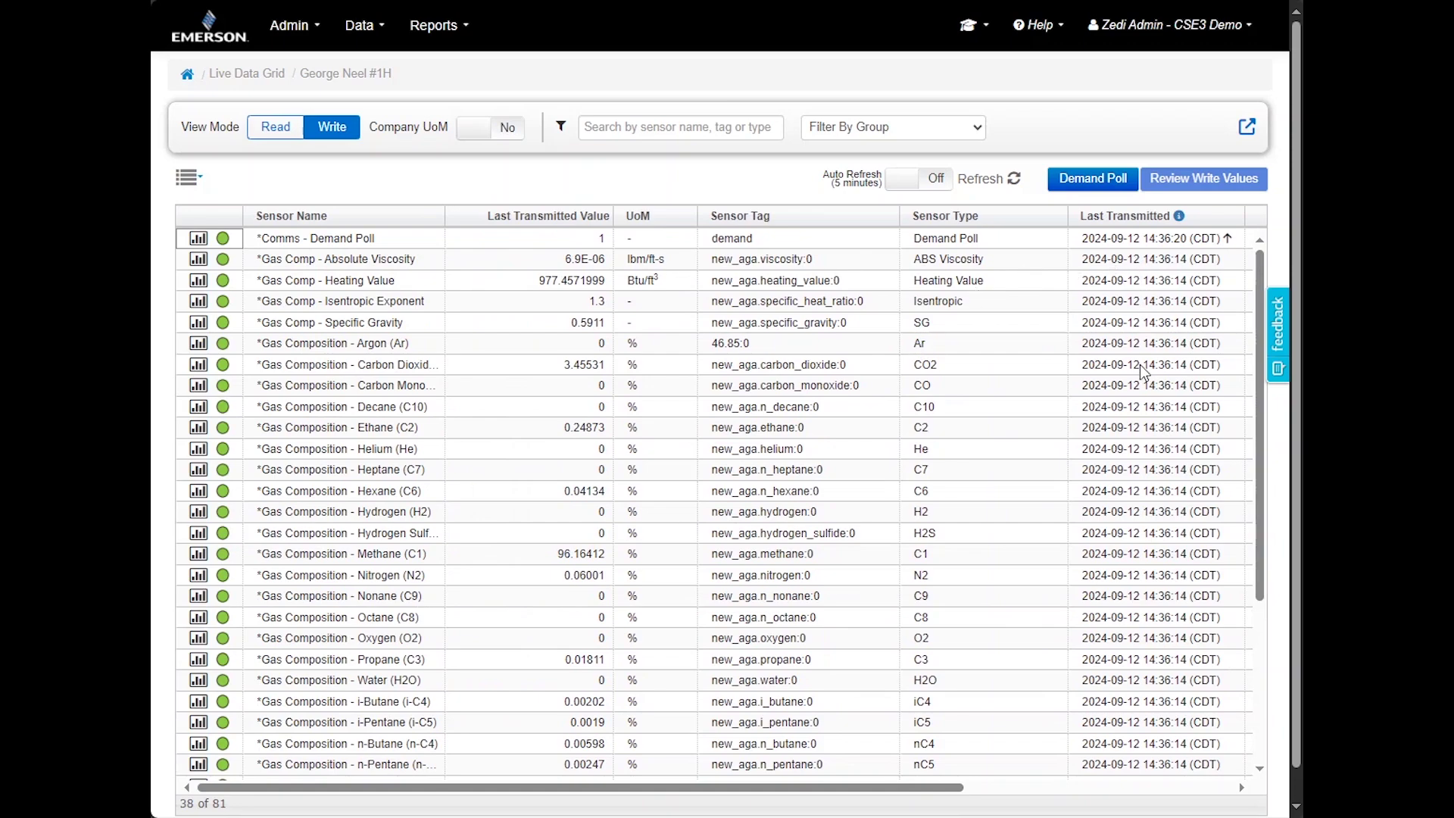
{"action": "left_click", "coordinate": [196, 239]}
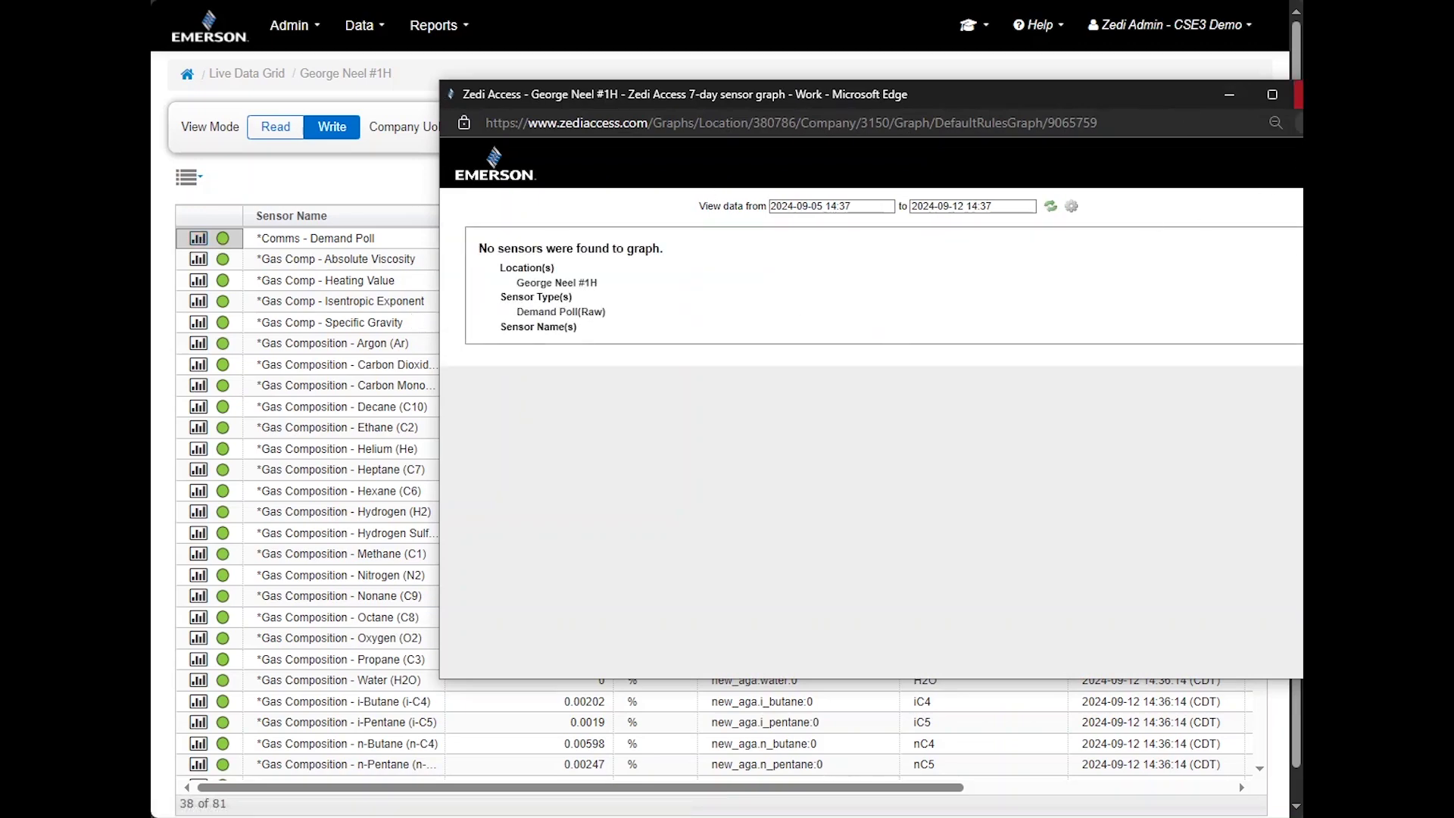
{"action": "left_click", "coordinate": [1297, 94]}
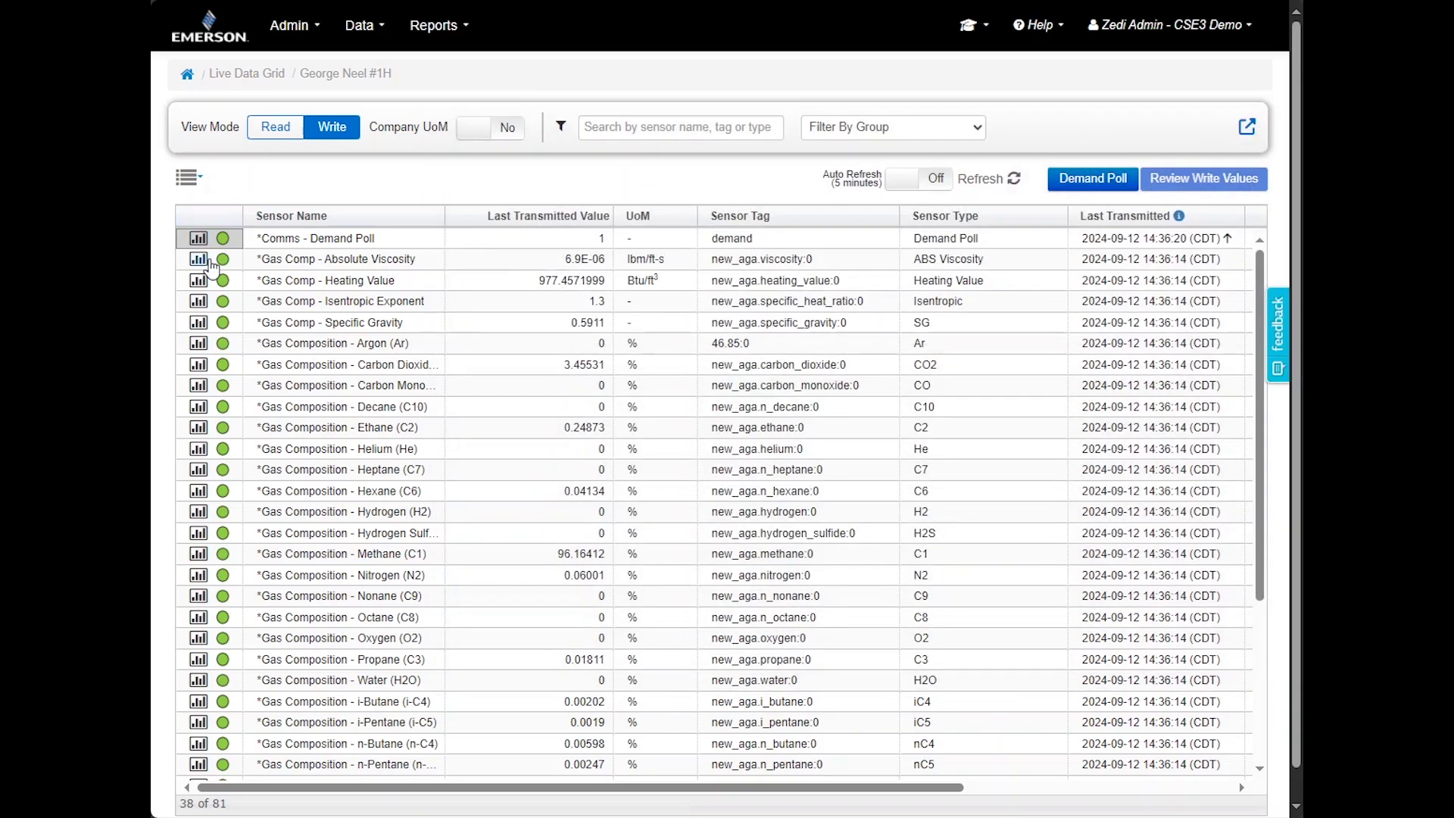
Switch the grid back to read-only sensors and return to the Summary tab
{"action": "left_click", "coordinate": [277, 127]}
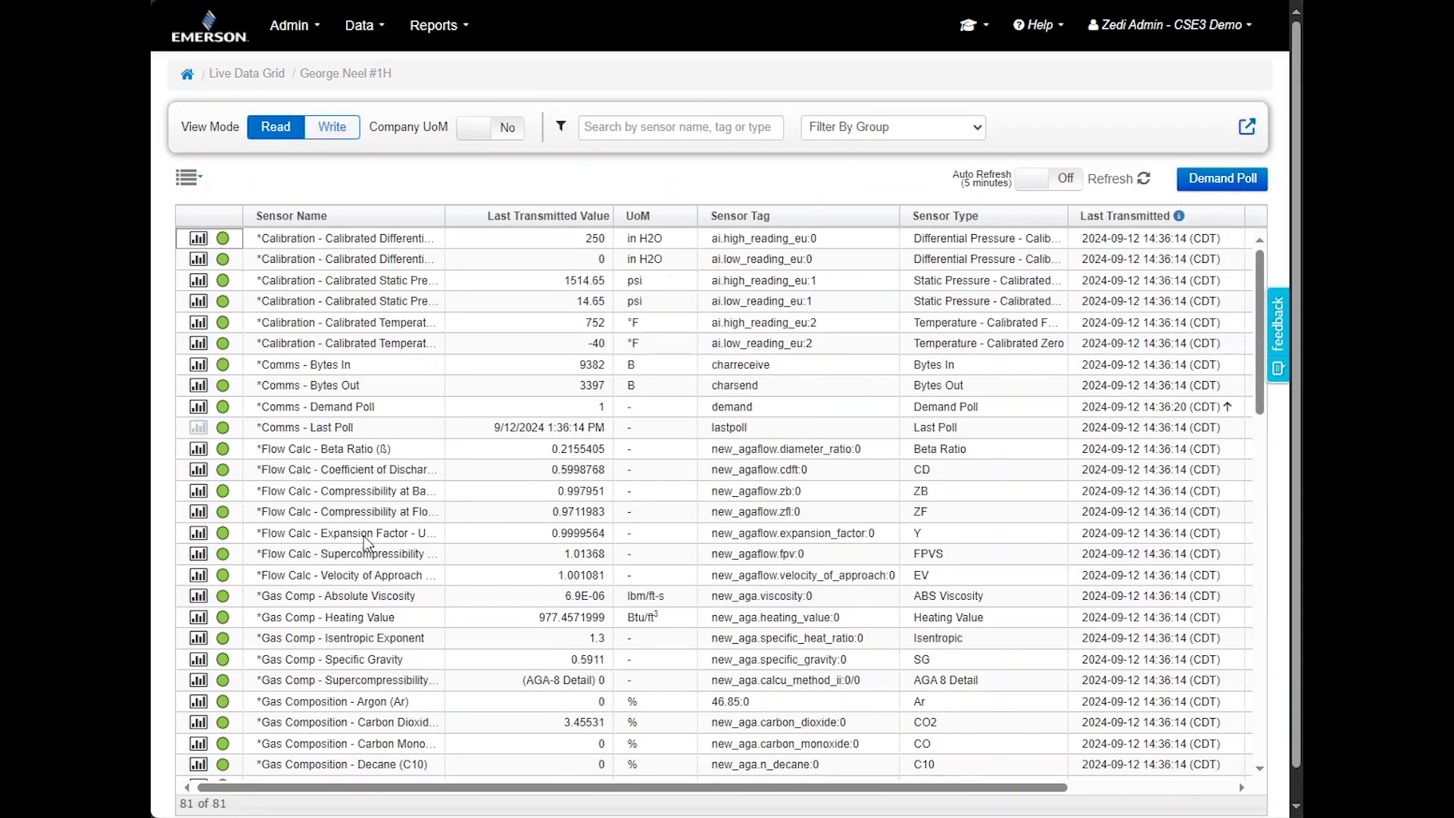
{"action": "left_click", "coordinate": [1181, 24]}
{"action": "left_click", "coordinate": [1216, 23]}
Map the Eagle Ford wells, open and close George Neel #1H's SCADA dashboard, then view Analytics
{"action": "left_click", "coordinate": [186, 73]}
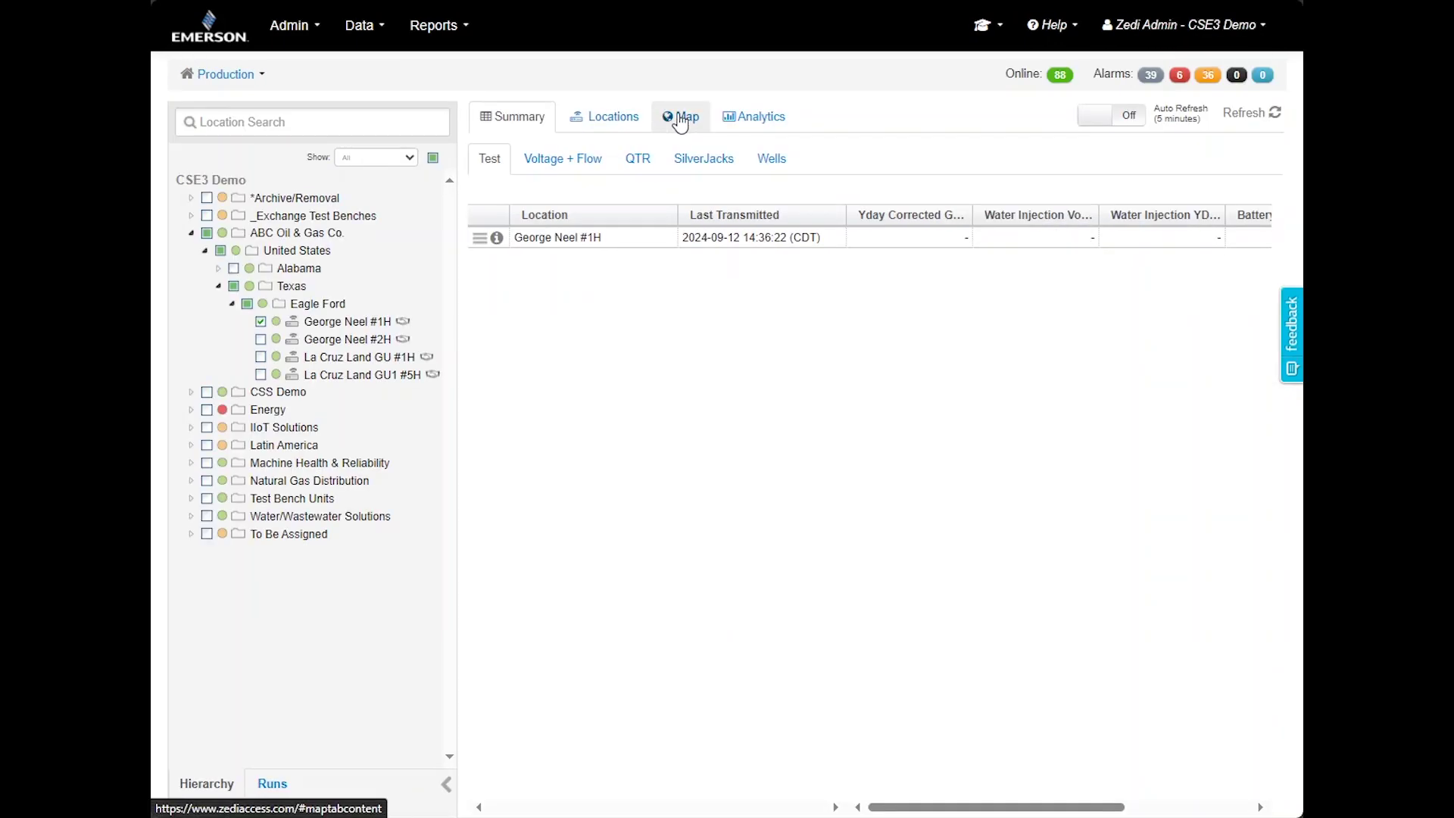
{"action": "left_click", "coordinate": [679, 118]}
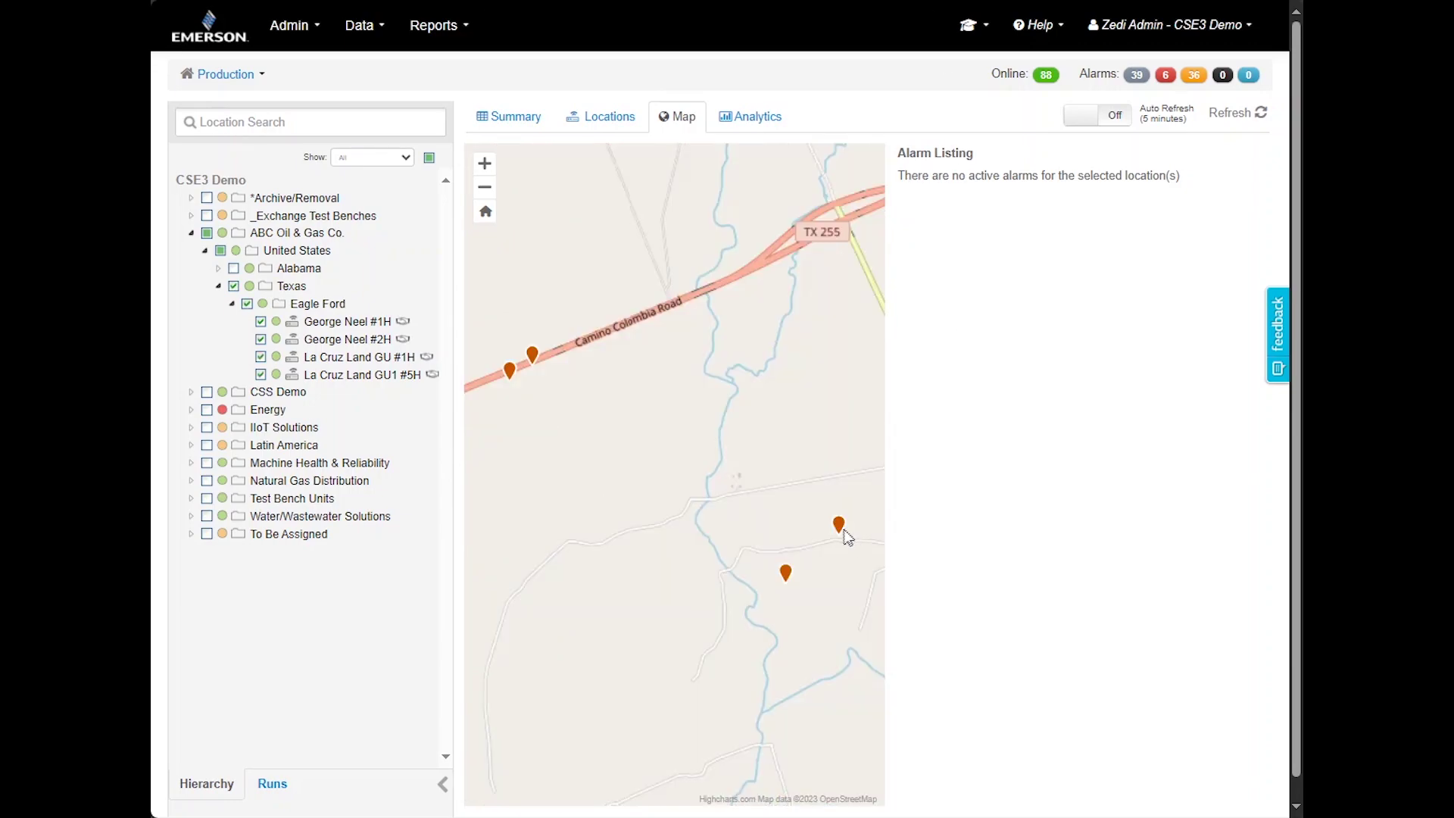
{"action": "mouse_move", "coordinate": [844, 530]}
{"action": "left_click", "coordinate": [842, 527]}
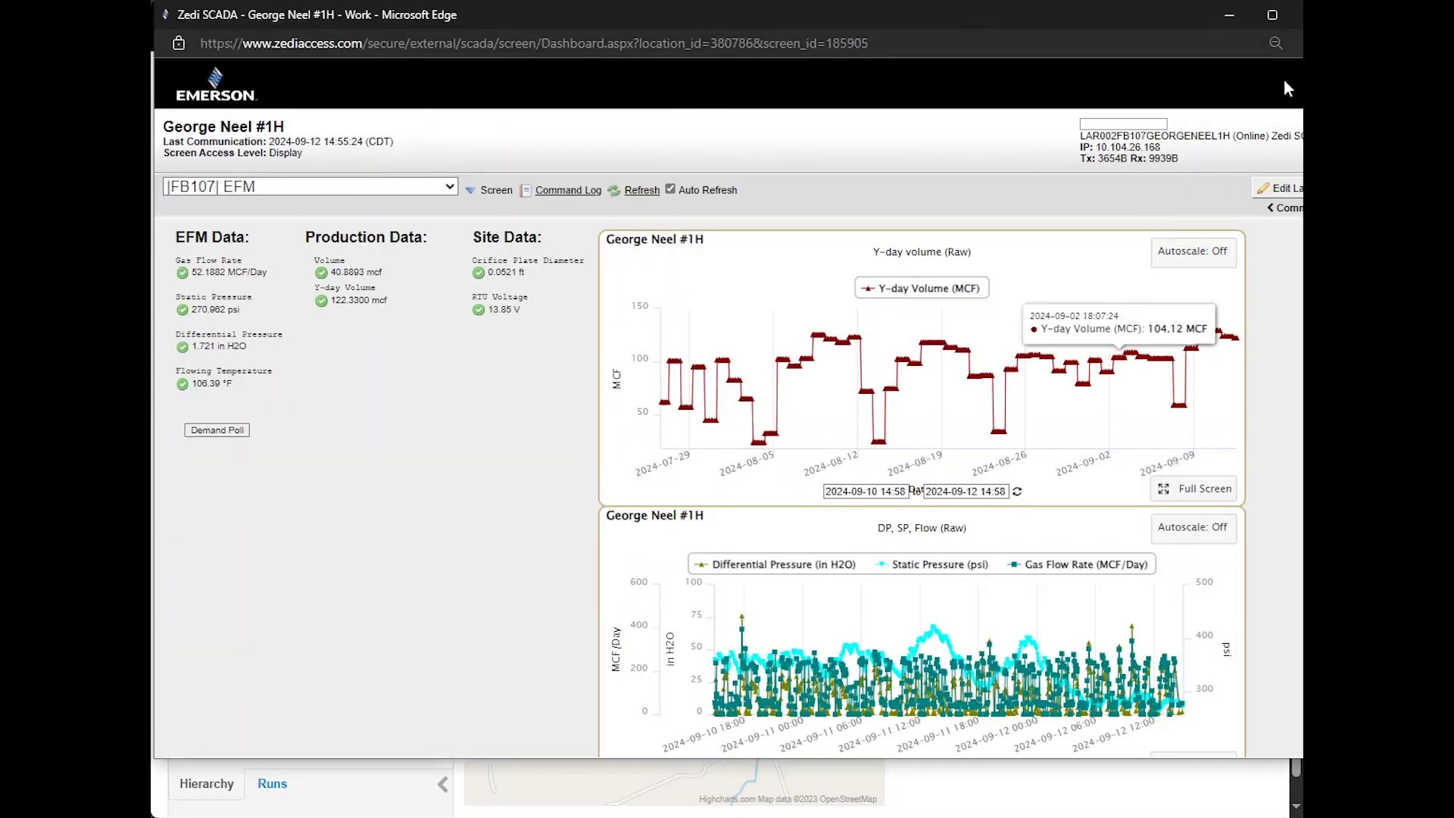
{"action": "left_click", "coordinate": [1295, 14]}
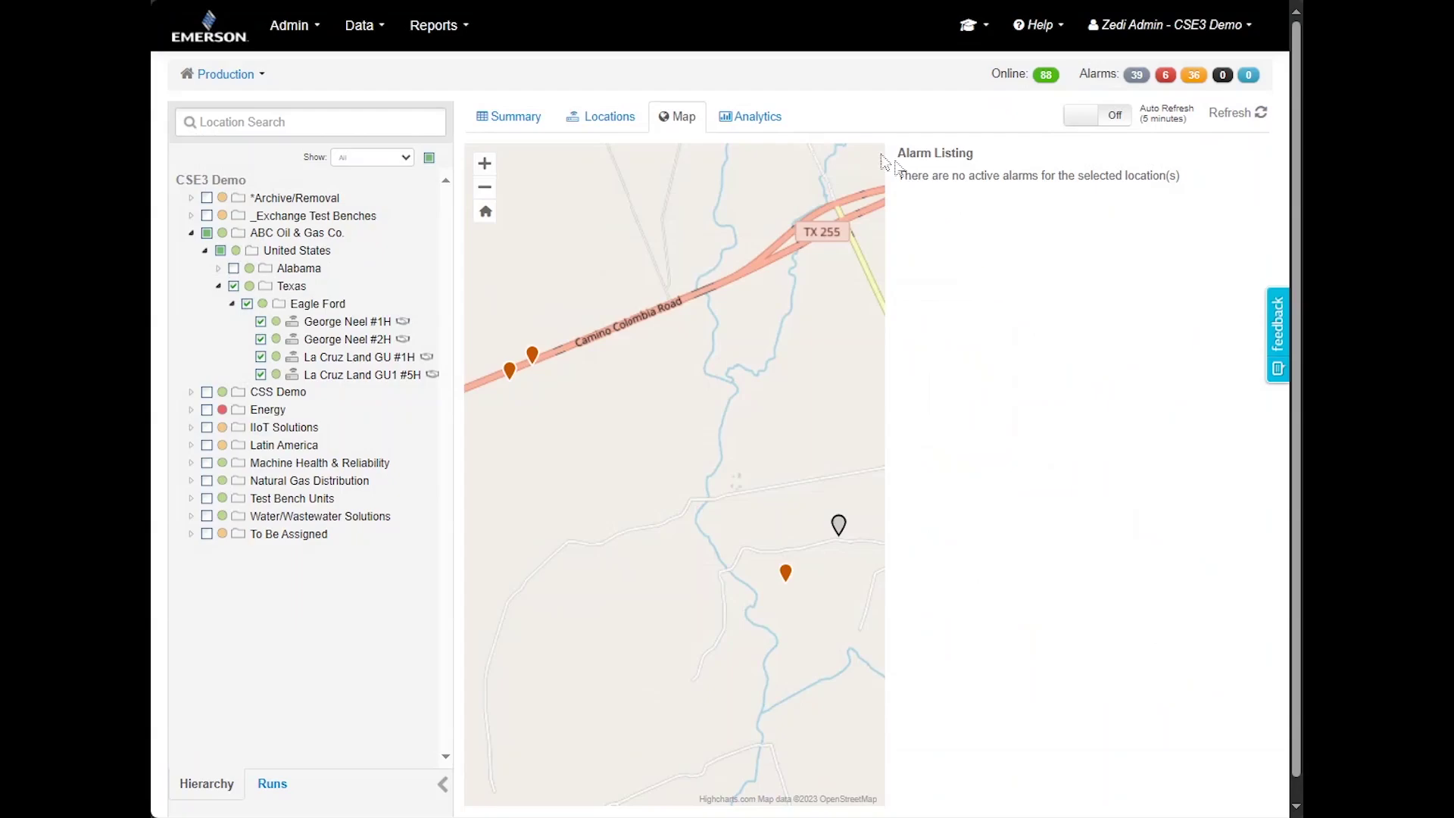
{"action": "left_click", "coordinate": [768, 119]}
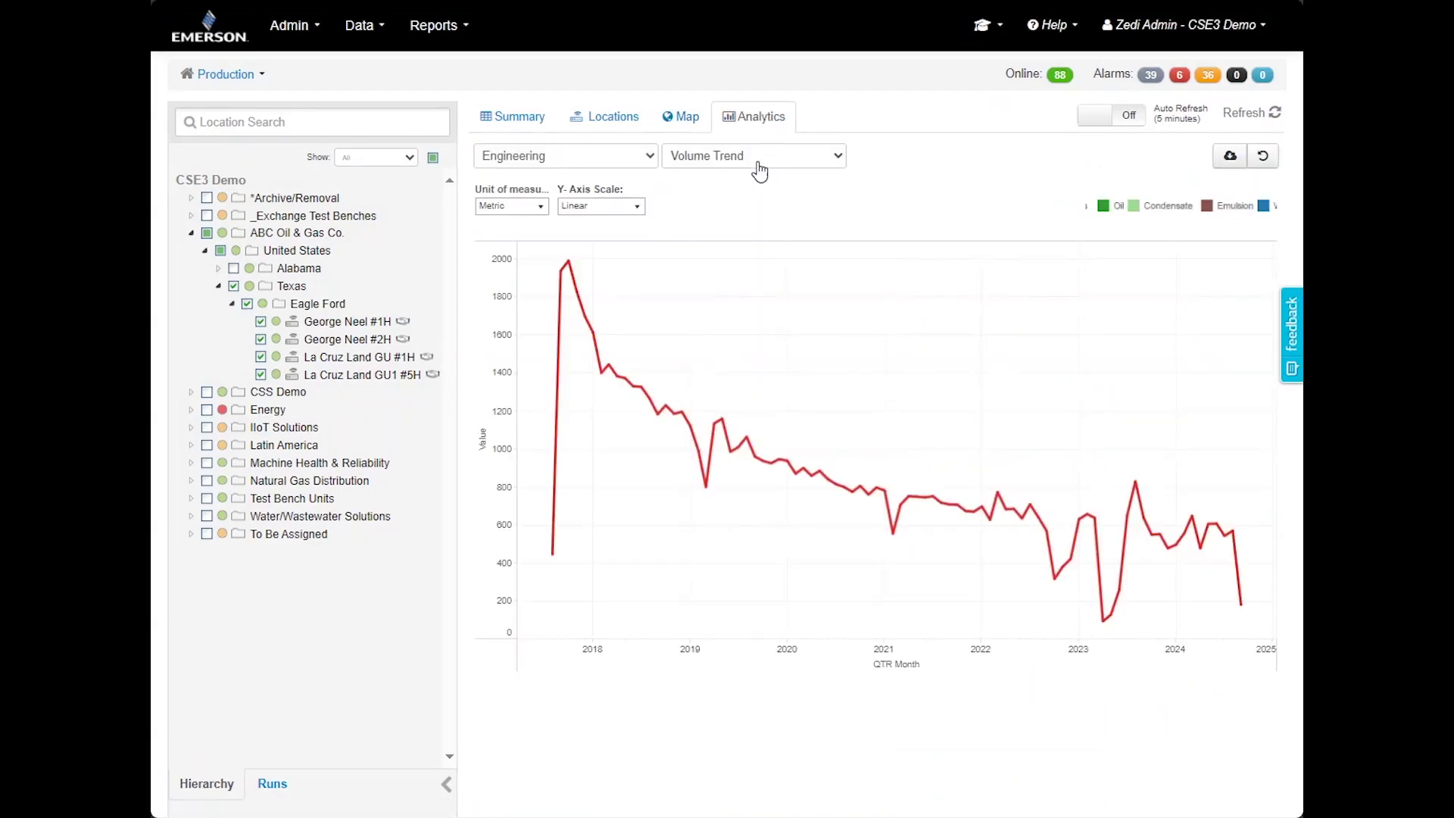
View the Operators QTR Graph, then Production Accounting analytics, highlighting day 5 average hours on flow
{"action": "left_click", "coordinate": [585, 162]}
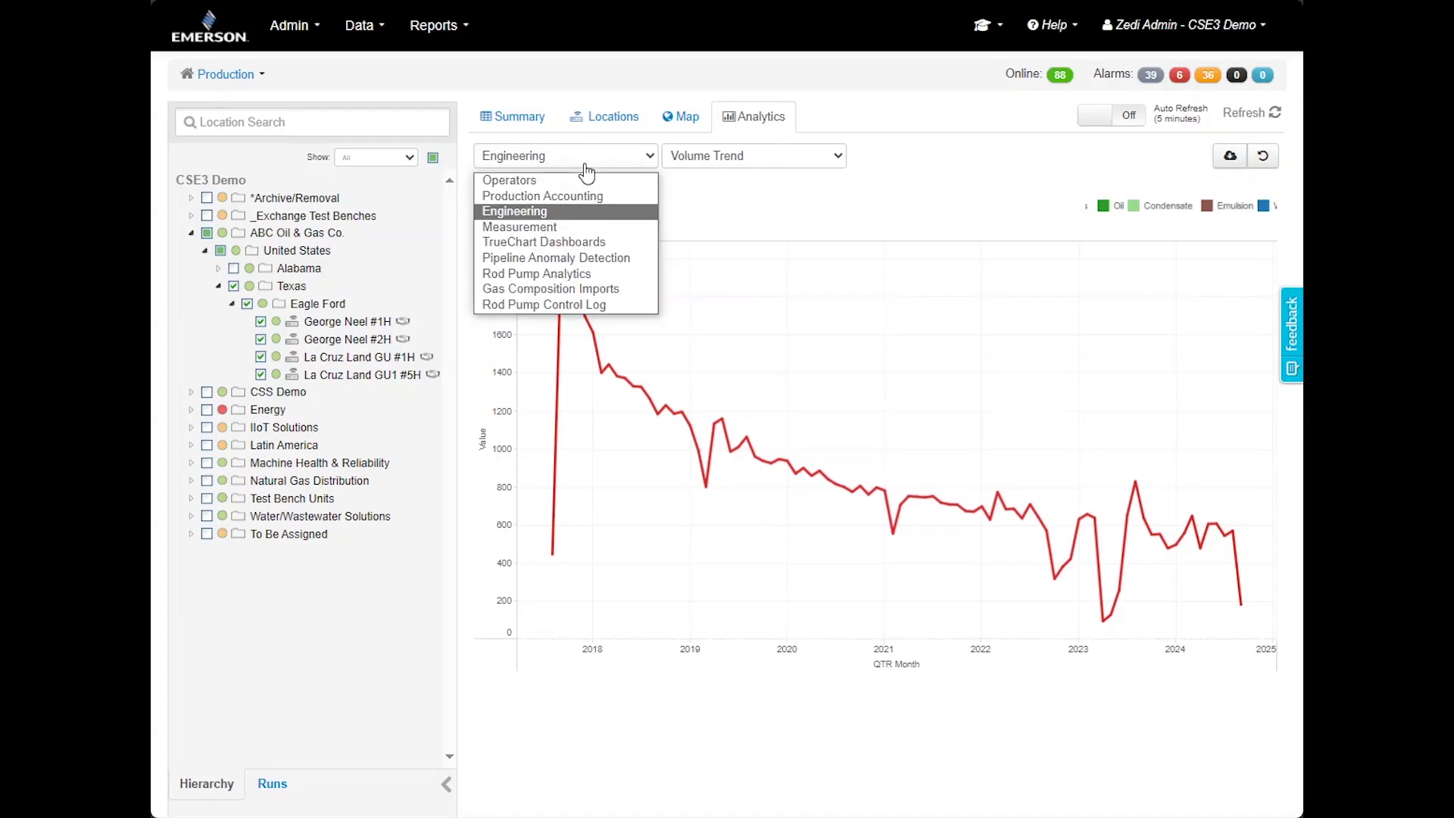
{"action": "left_click", "coordinate": [586, 181]}
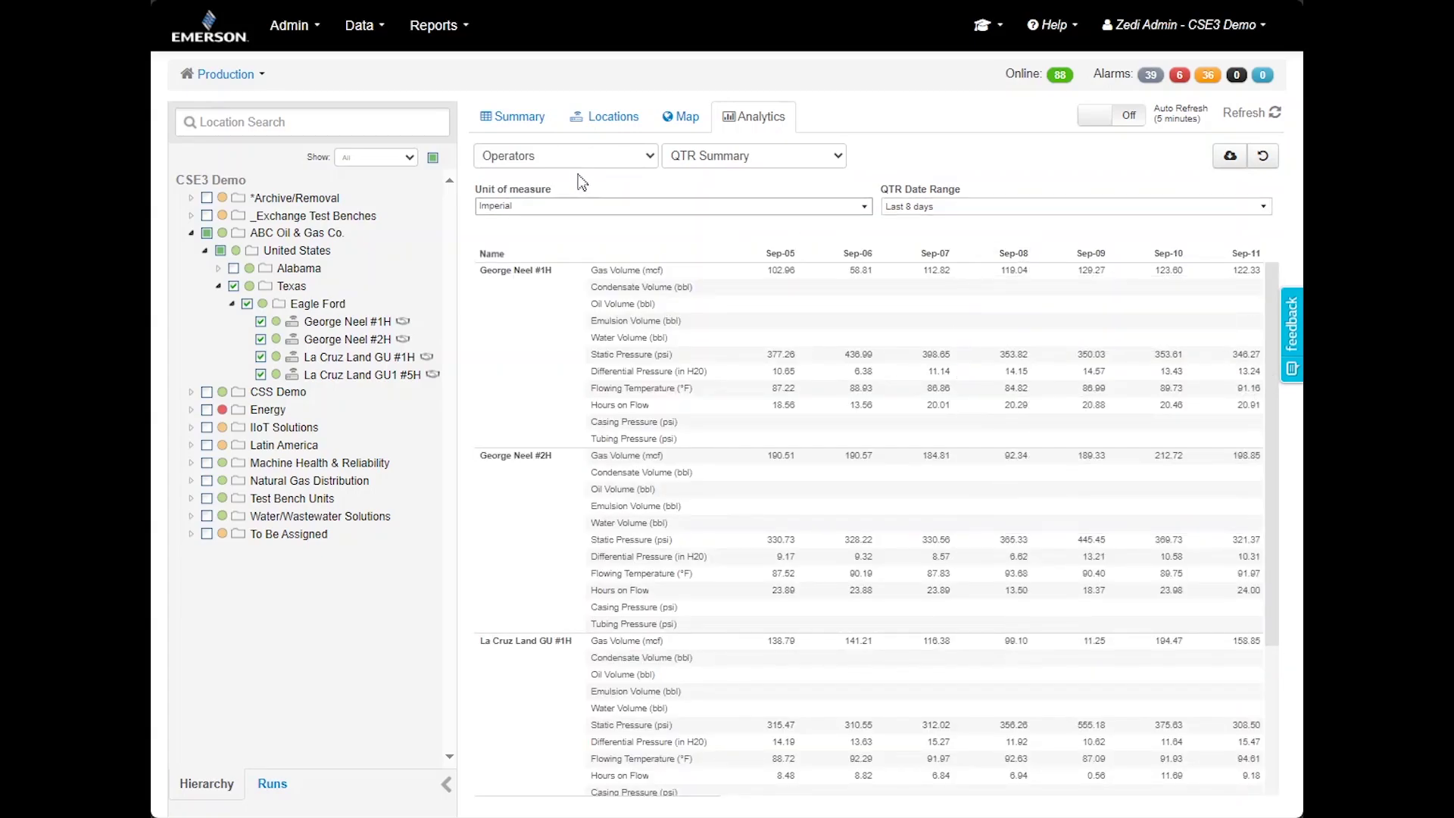
{"action": "left_click", "coordinate": [780, 196]}
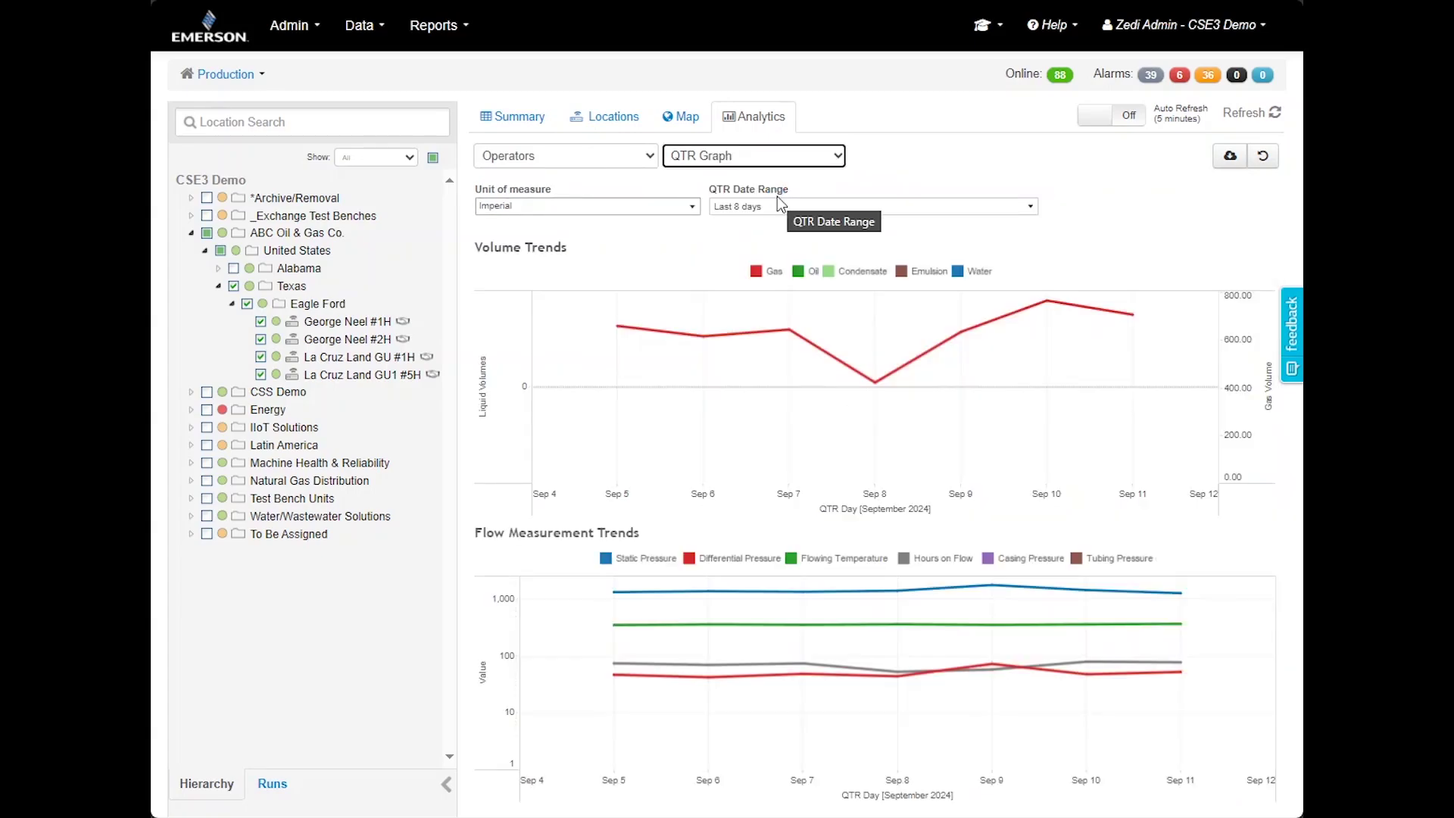
{"action": "left_click", "coordinate": [611, 165]}
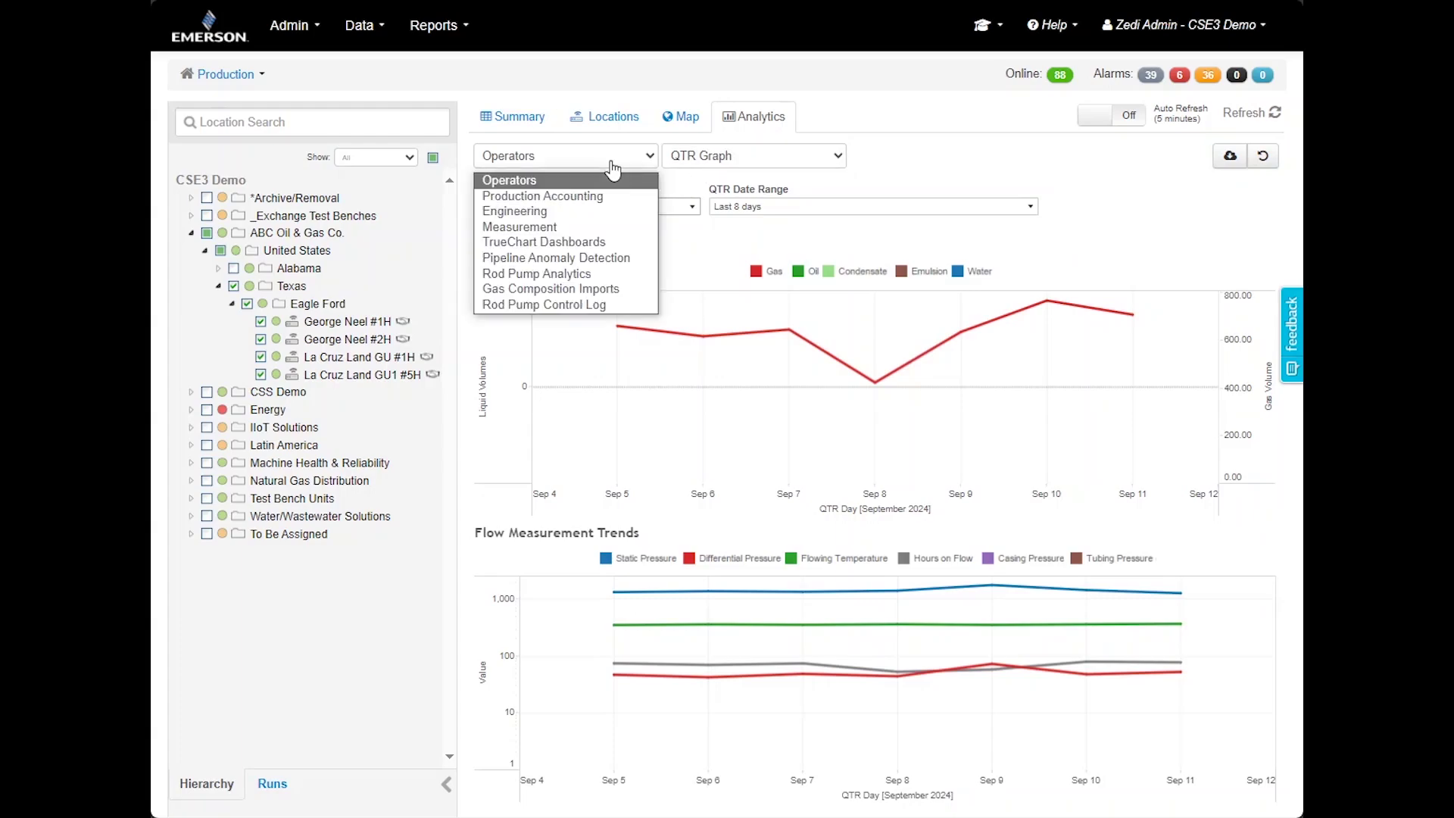
{"action": "left_click", "coordinate": [617, 195]}
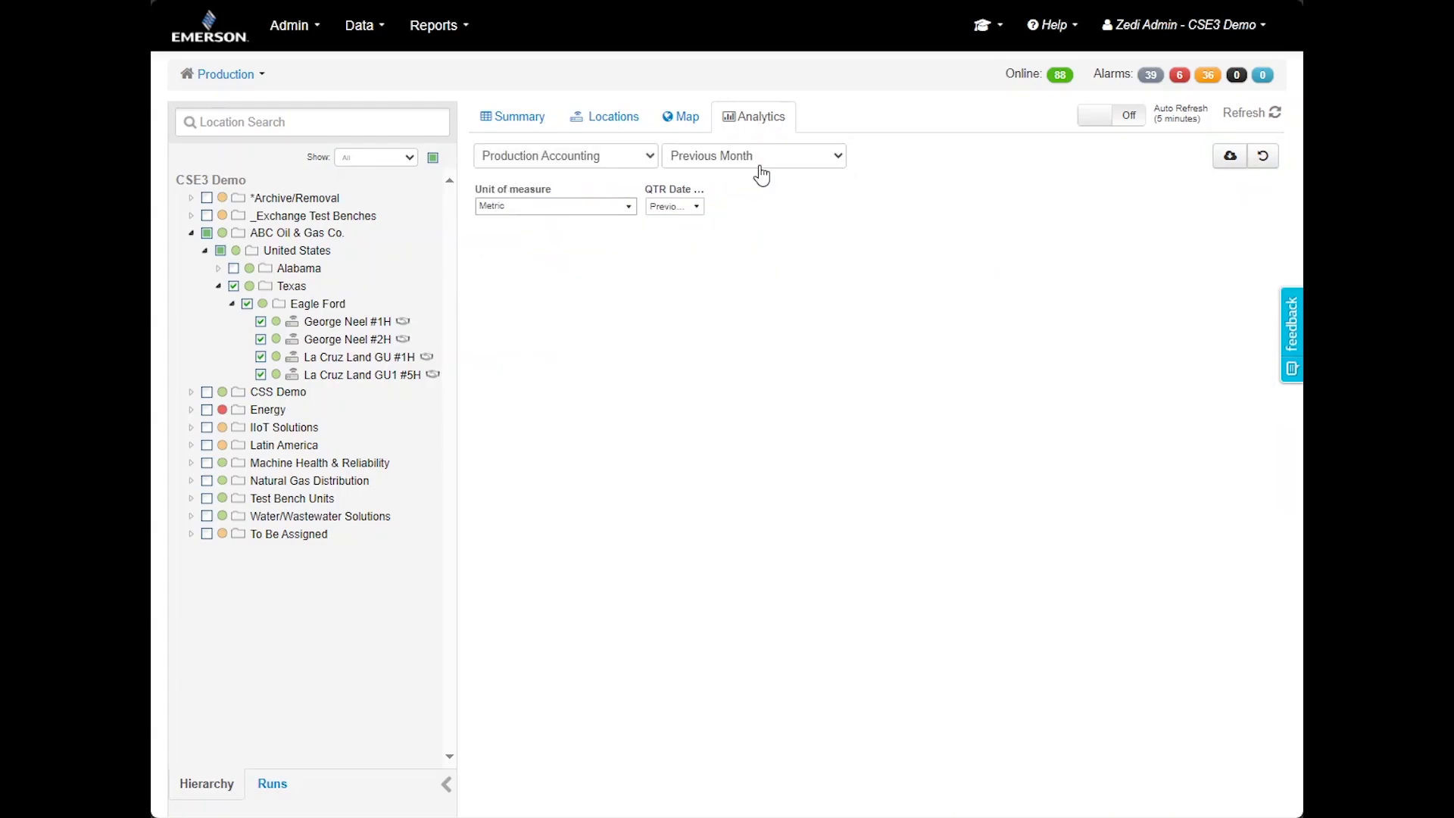
{"action": "left_click", "coordinate": [812, 347]}
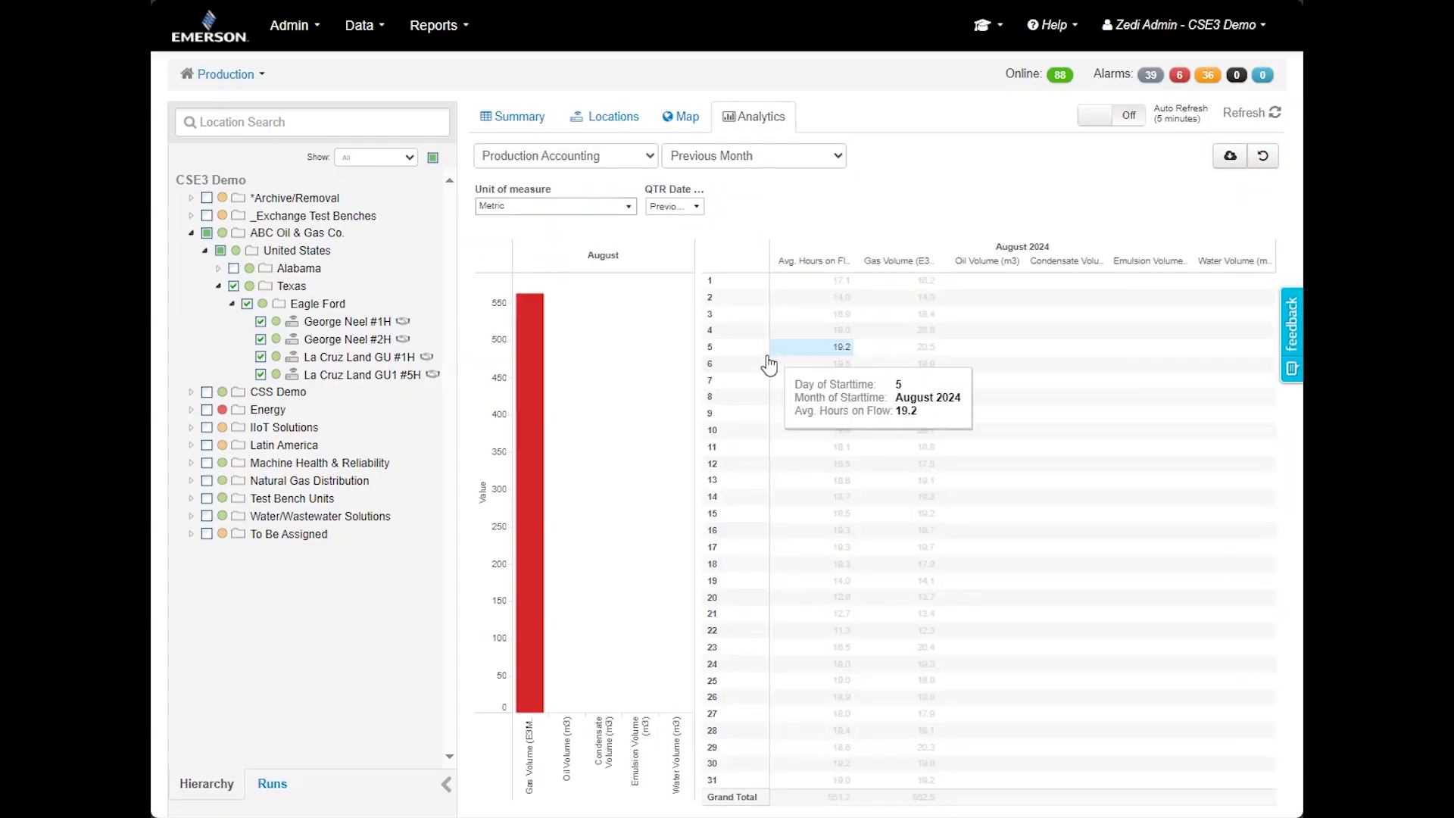
{"action": "mouse_move", "coordinate": [527, 470]}
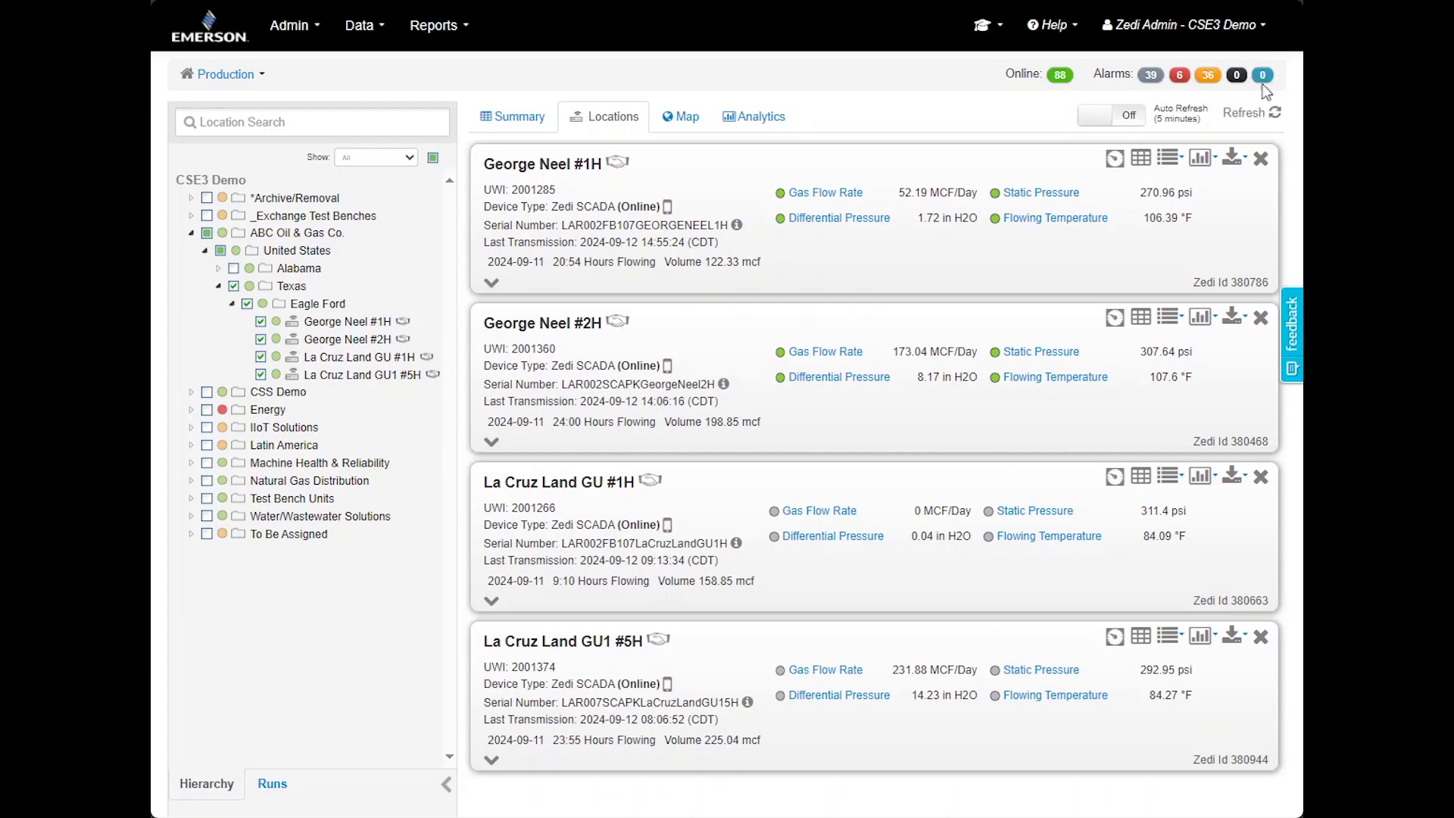
Switch to the Locations tab to list the four checked Eagle Ford well cards
{"action": "left_click", "coordinate": [1262, 82]}
Check George Neel #1H's current alarms, open Admin > Alarms, and start acknowledging FSLL-1725
{"action": "left_click", "coordinate": [1170, 159]}
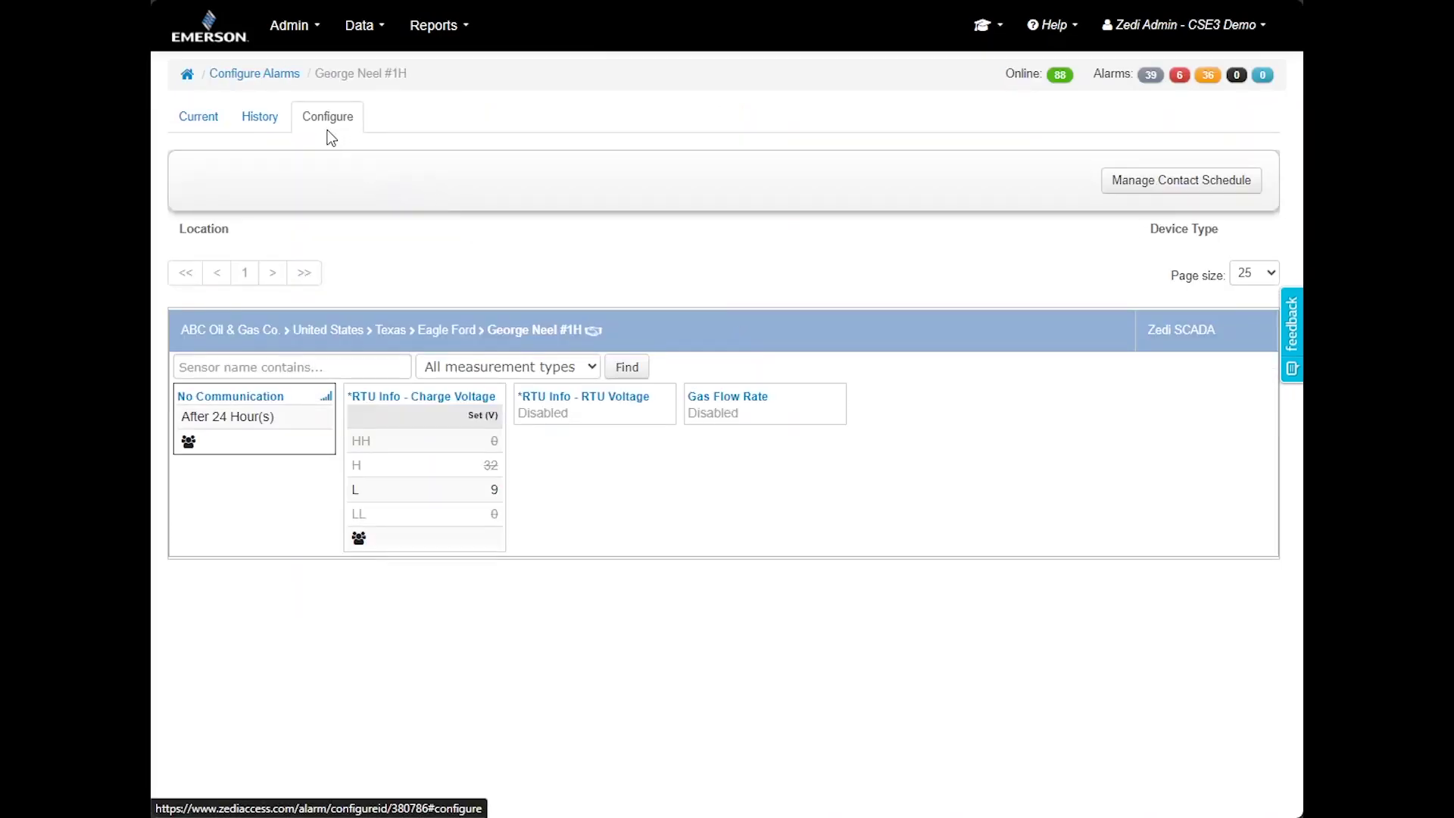
{"action": "left_click", "coordinate": [206, 119]}
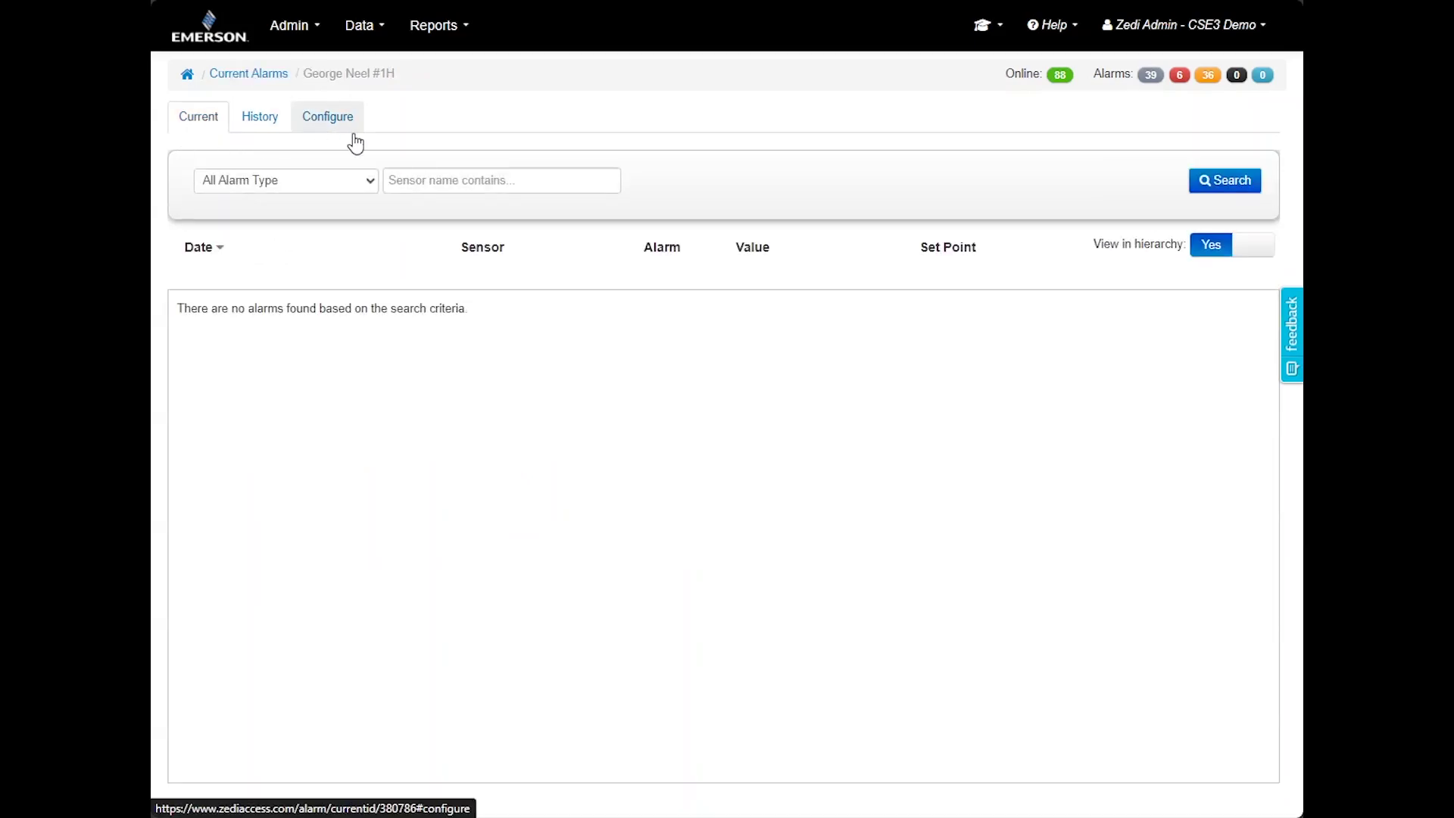
{"action": "left_click", "coordinate": [290, 25]}
{"action": "left_click", "coordinate": [343, 76]}
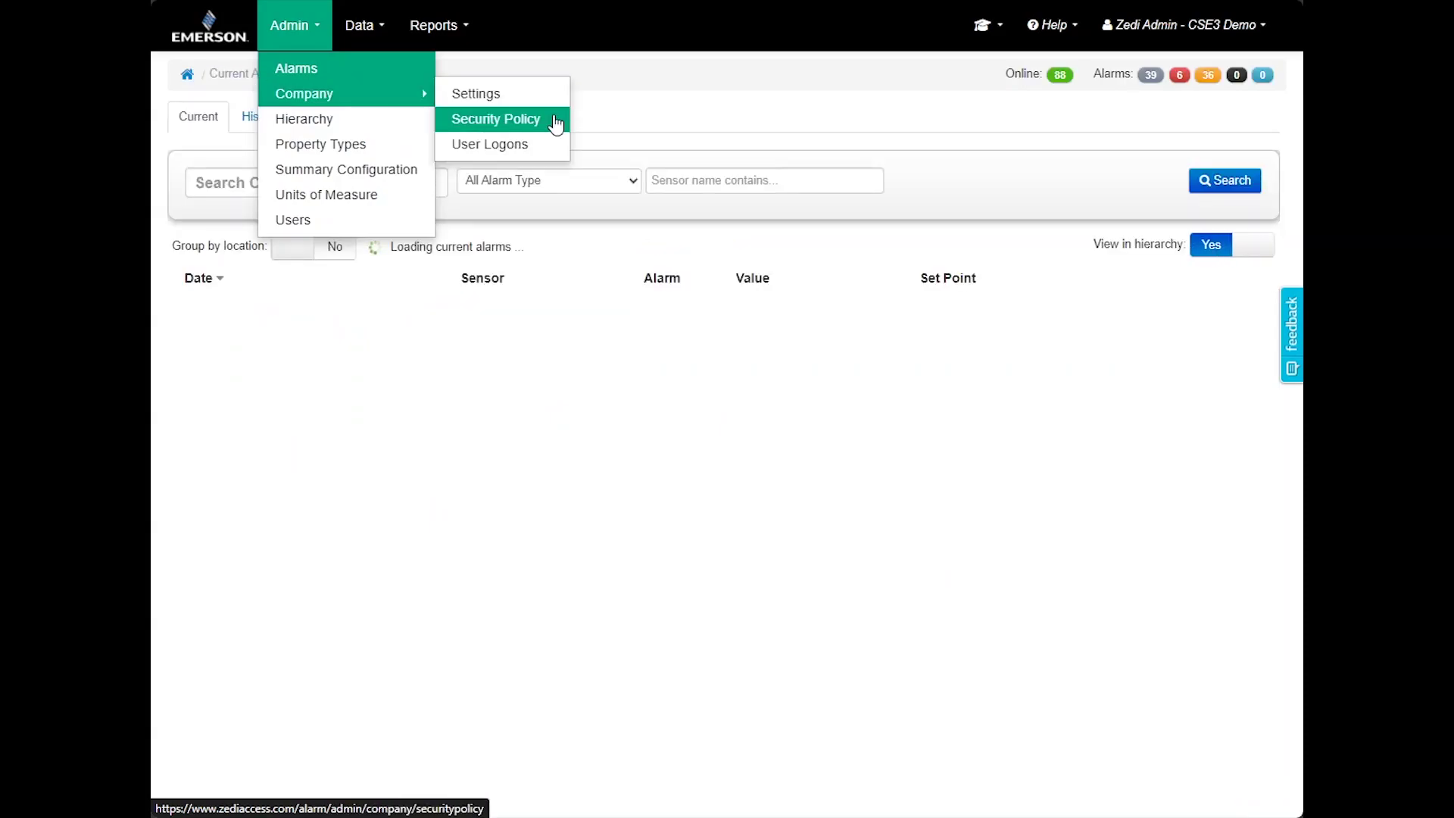
{"action": "left_click", "coordinate": [770, 137]}
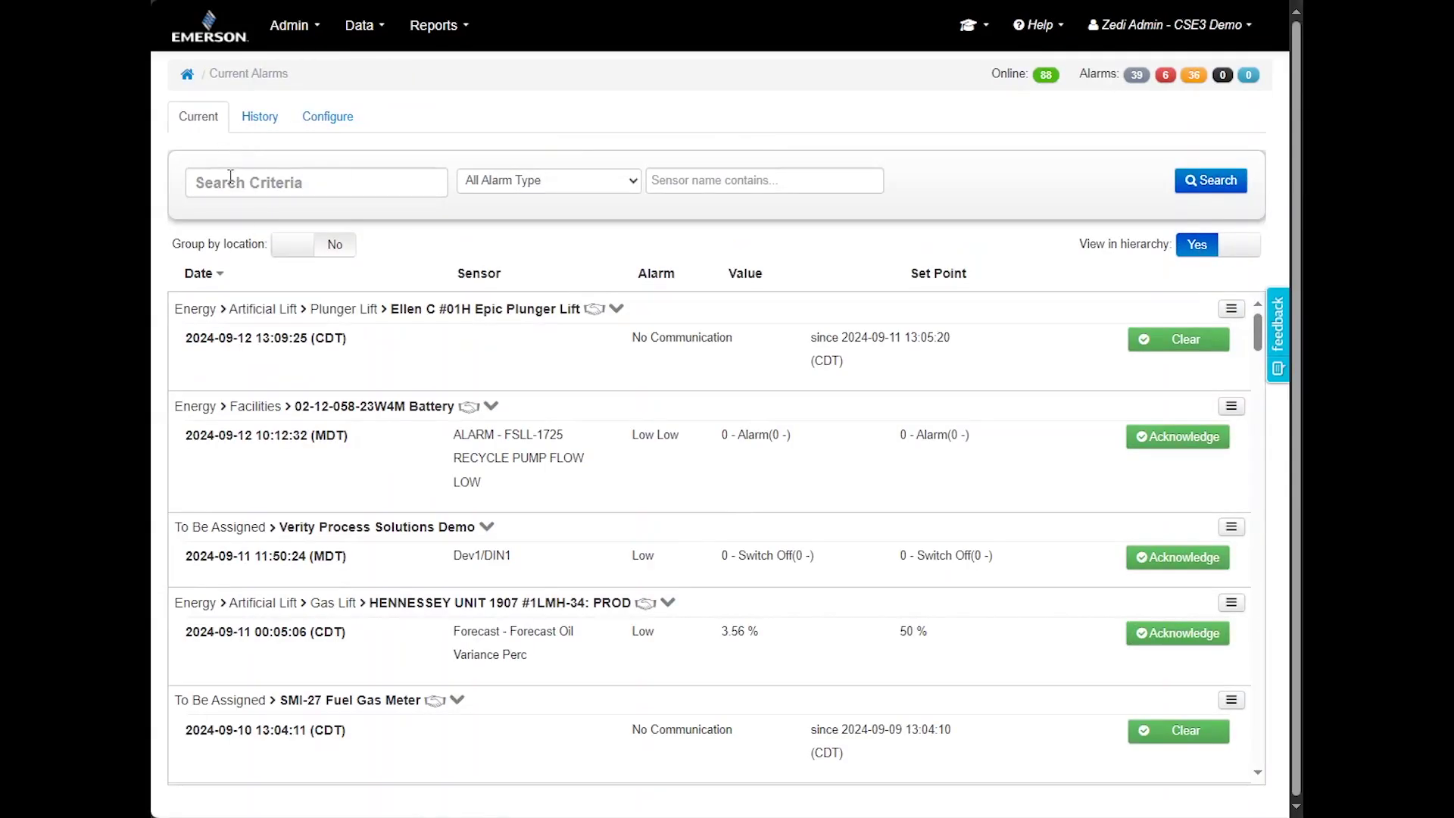
{"action": "left_click", "coordinate": [1172, 442]}
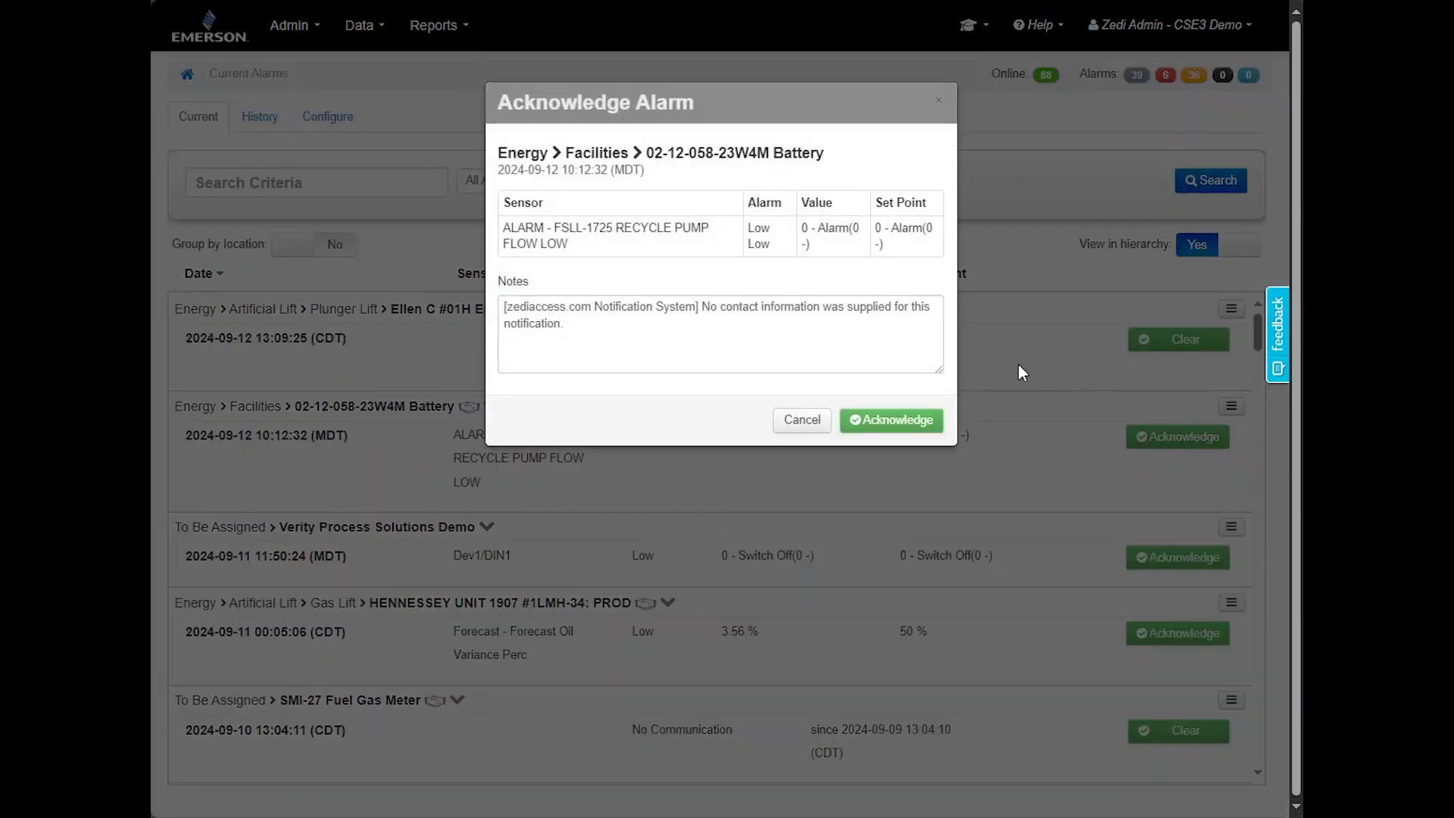
Edit the FSLL-1725 acknowledgement notes, then cancel without acknowledging
{"action": "left_click", "coordinate": [826, 342]}
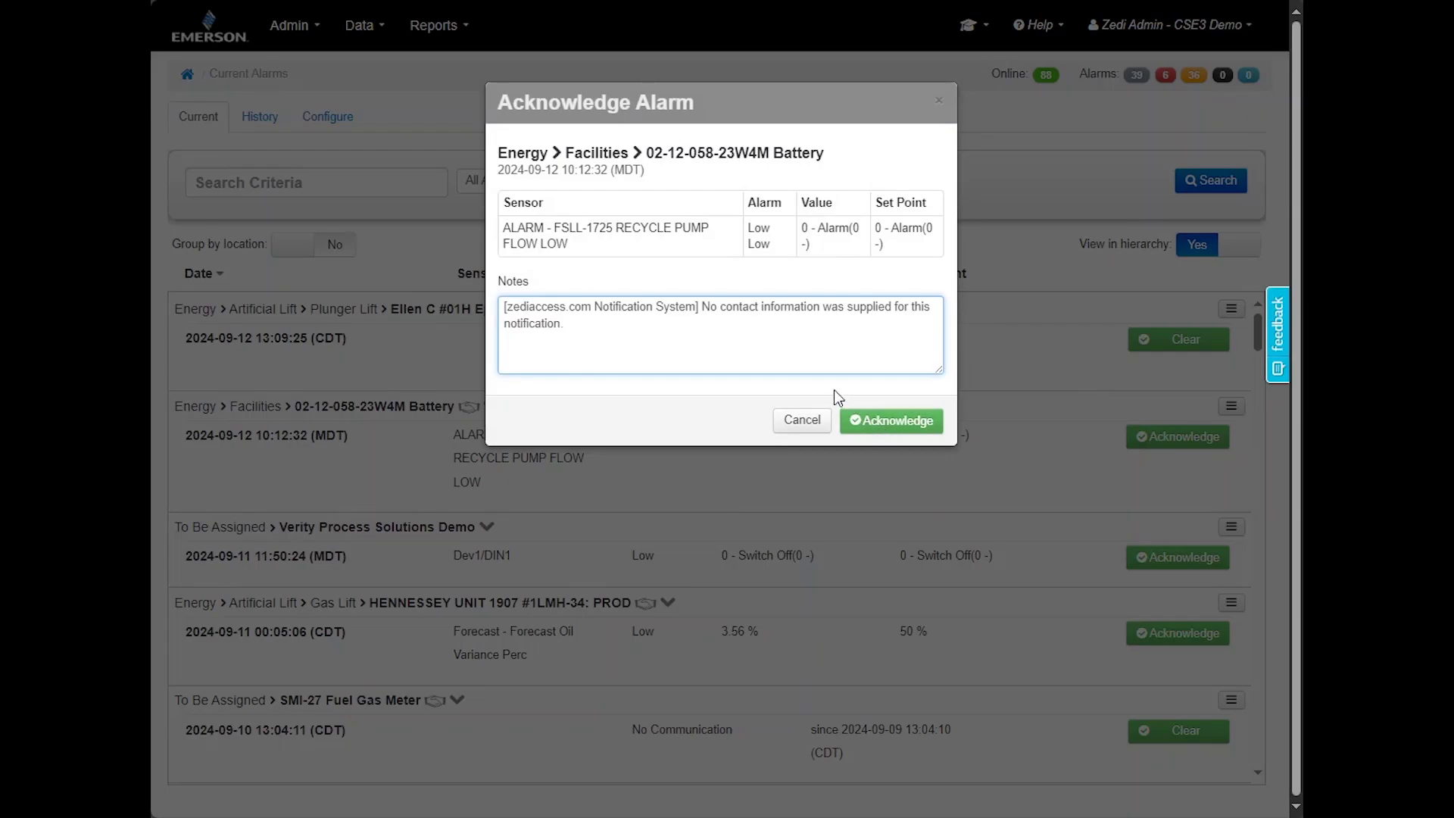
{"action": "left_click", "coordinate": [893, 425]}
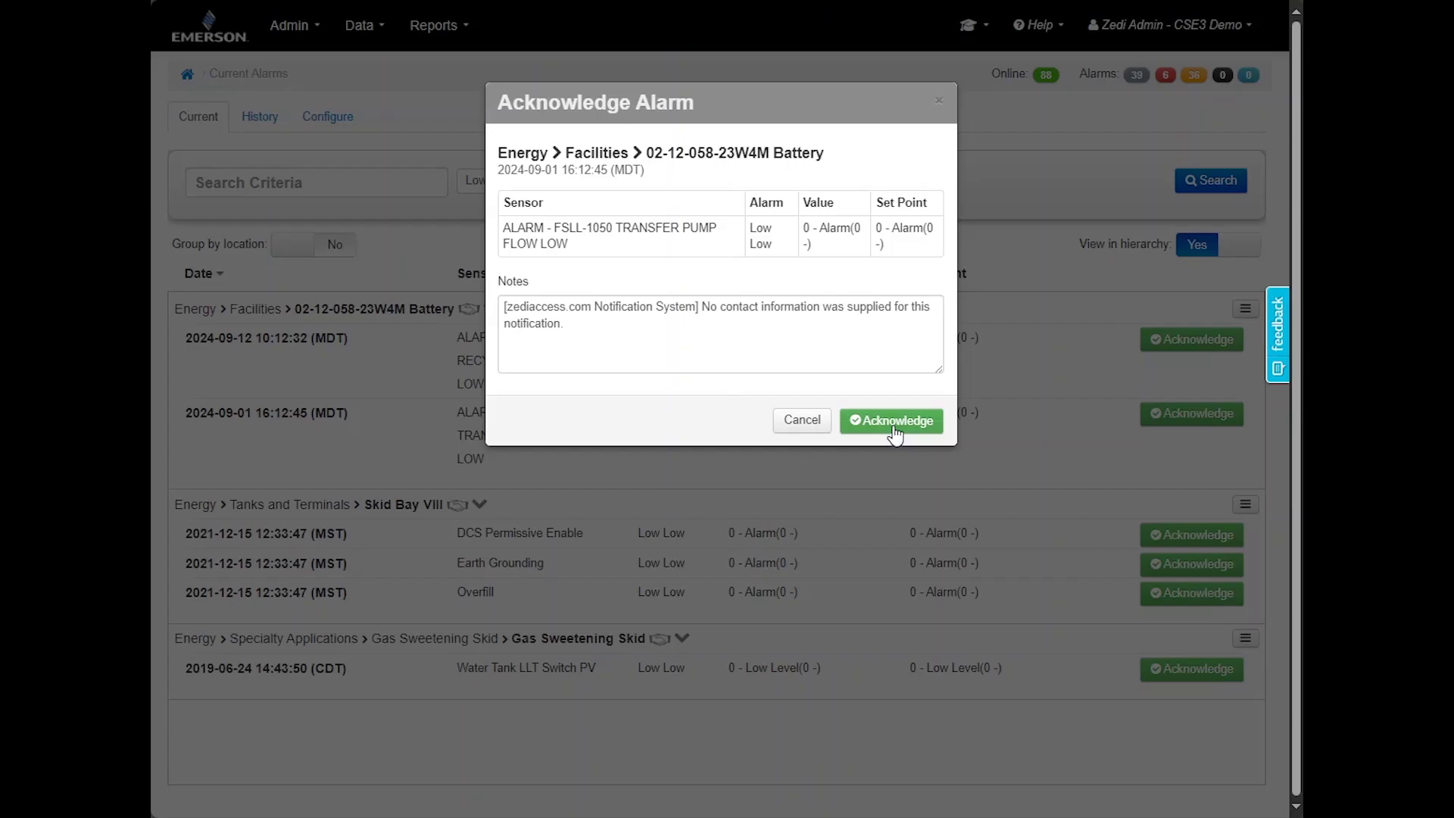
{"action": "left_click", "coordinate": [940, 106]}
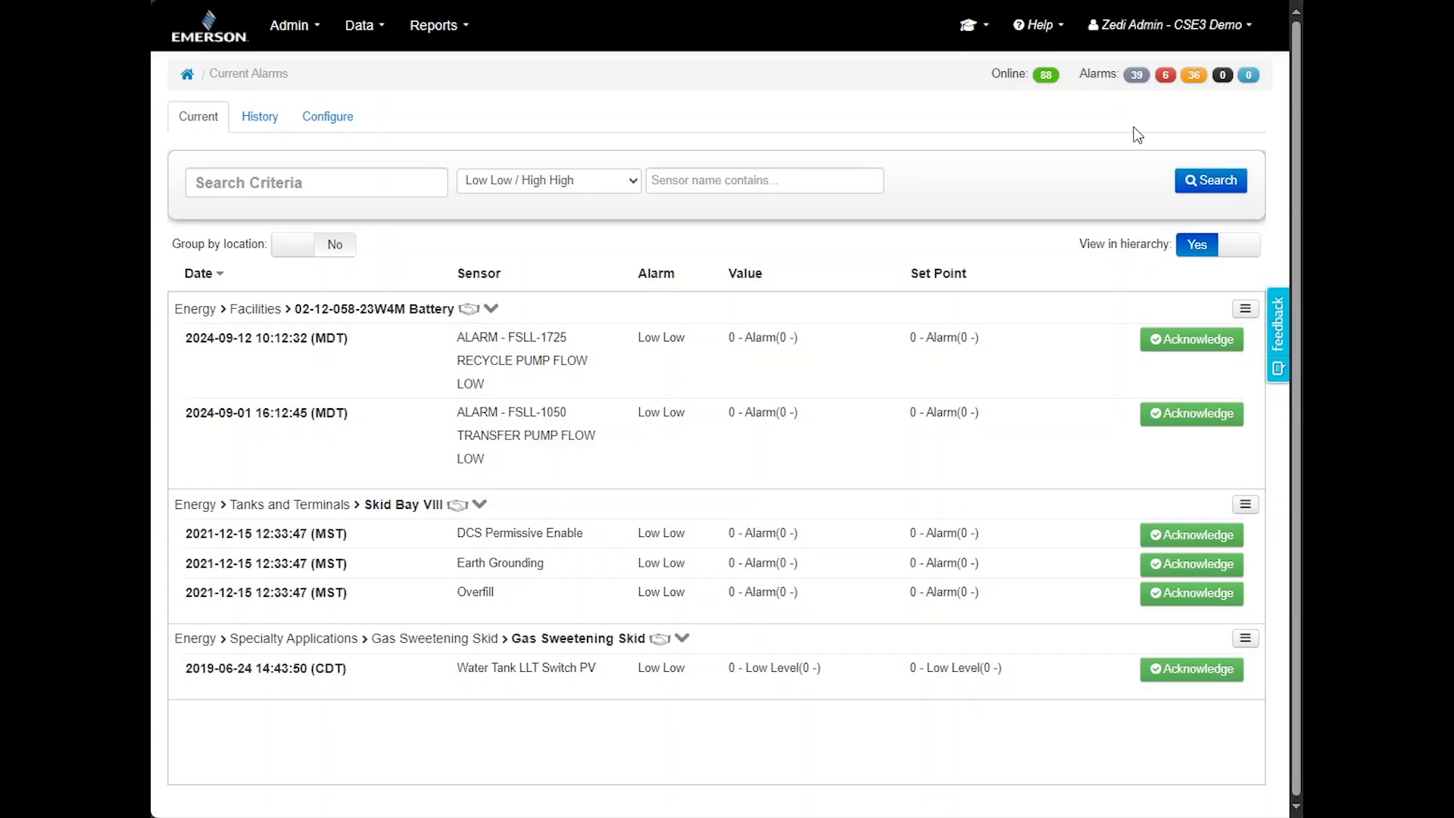
Review the refreshed alarm history and one alarm's details, then open Fulton's No Communication settings
{"action": "left_click", "coordinate": [347, 313]}
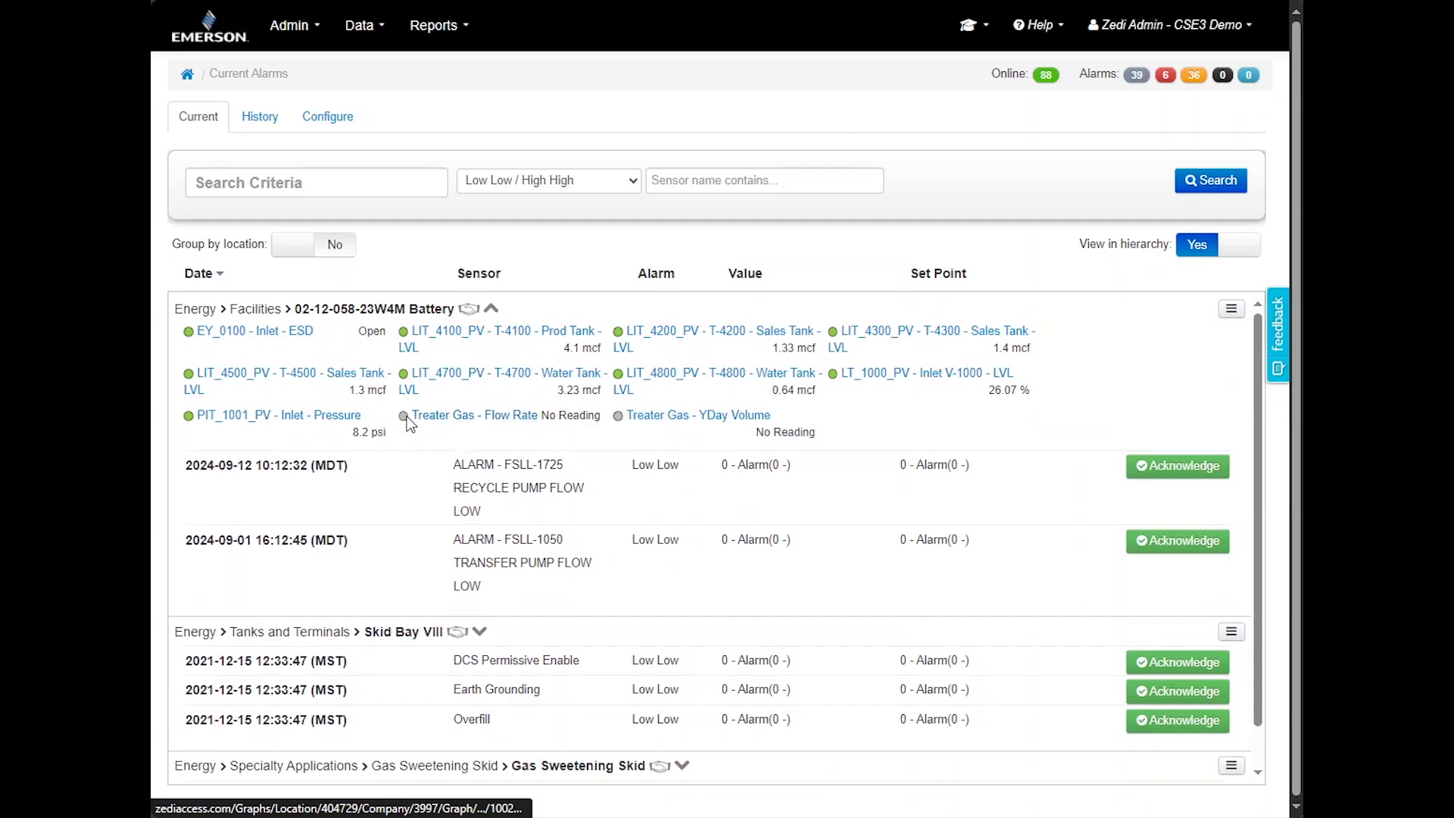
{"action": "left_click", "coordinate": [309, 31]}
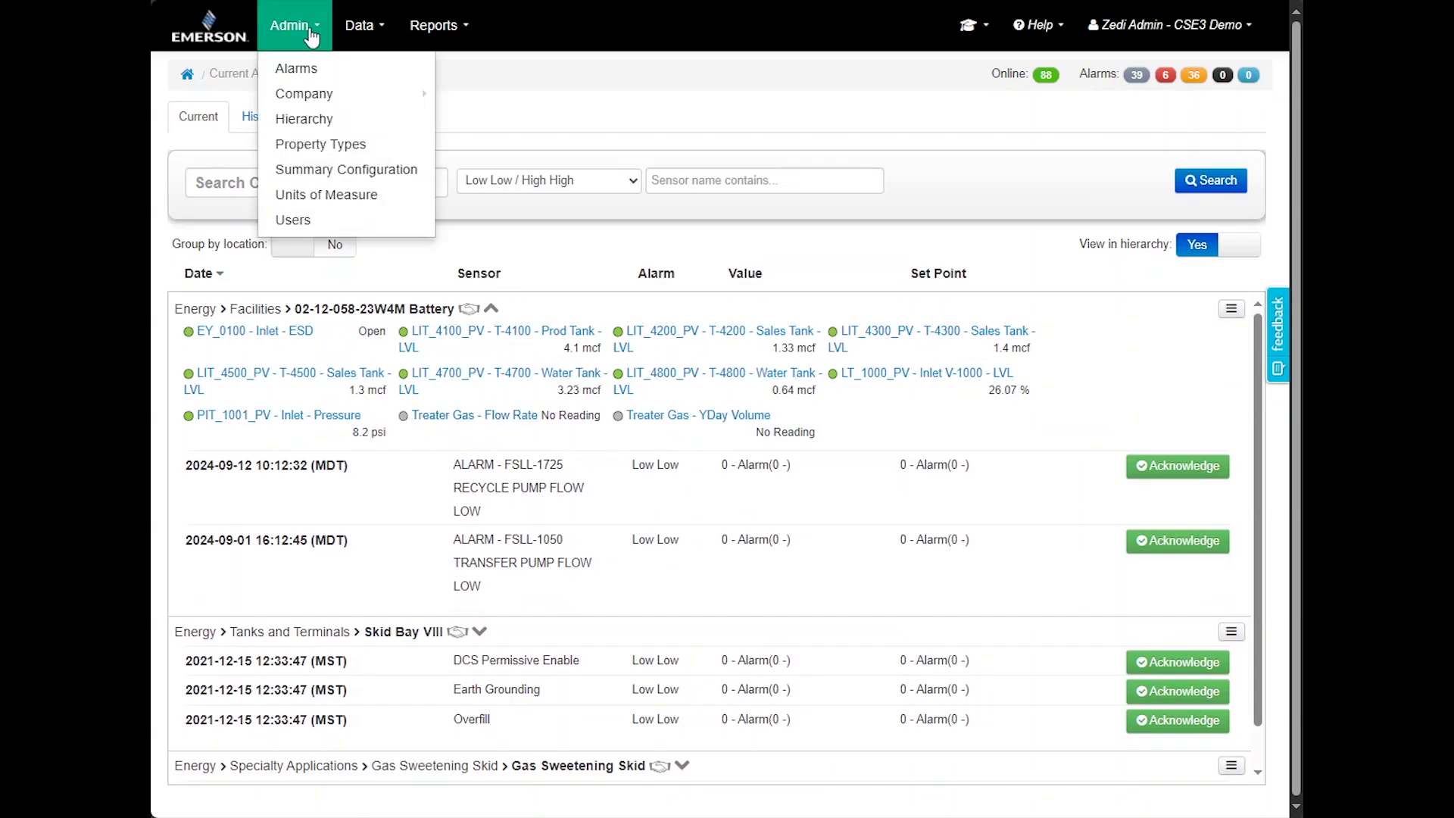
{"action": "left_click", "coordinate": [260, 117]}
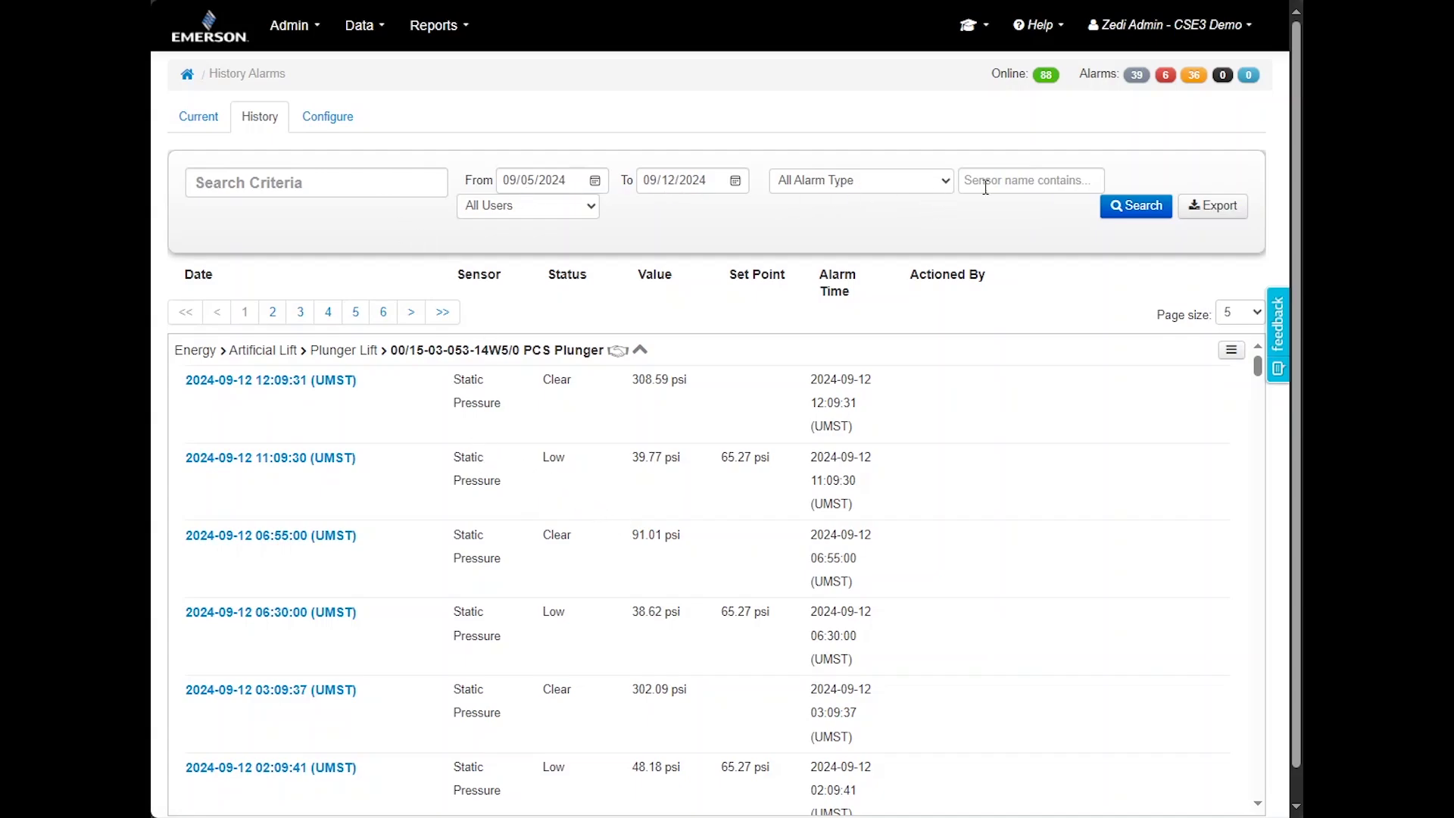
{"action": "left_click", "coordinate": [1118, 215]}
{"action": "left_click", "coordinate": [314, 384]}
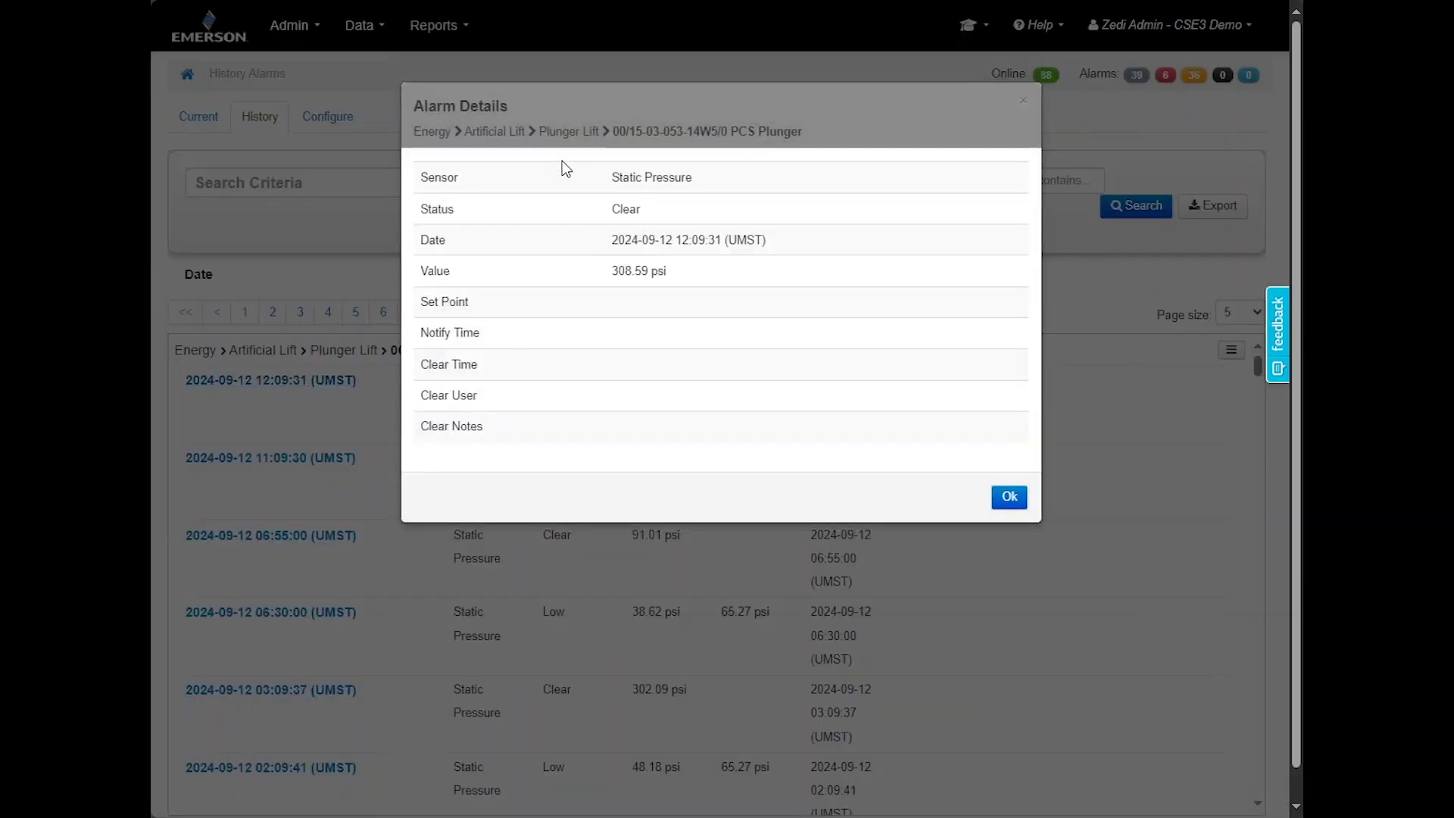
{"action": "left_click", "coordinate": [1011, 501]}
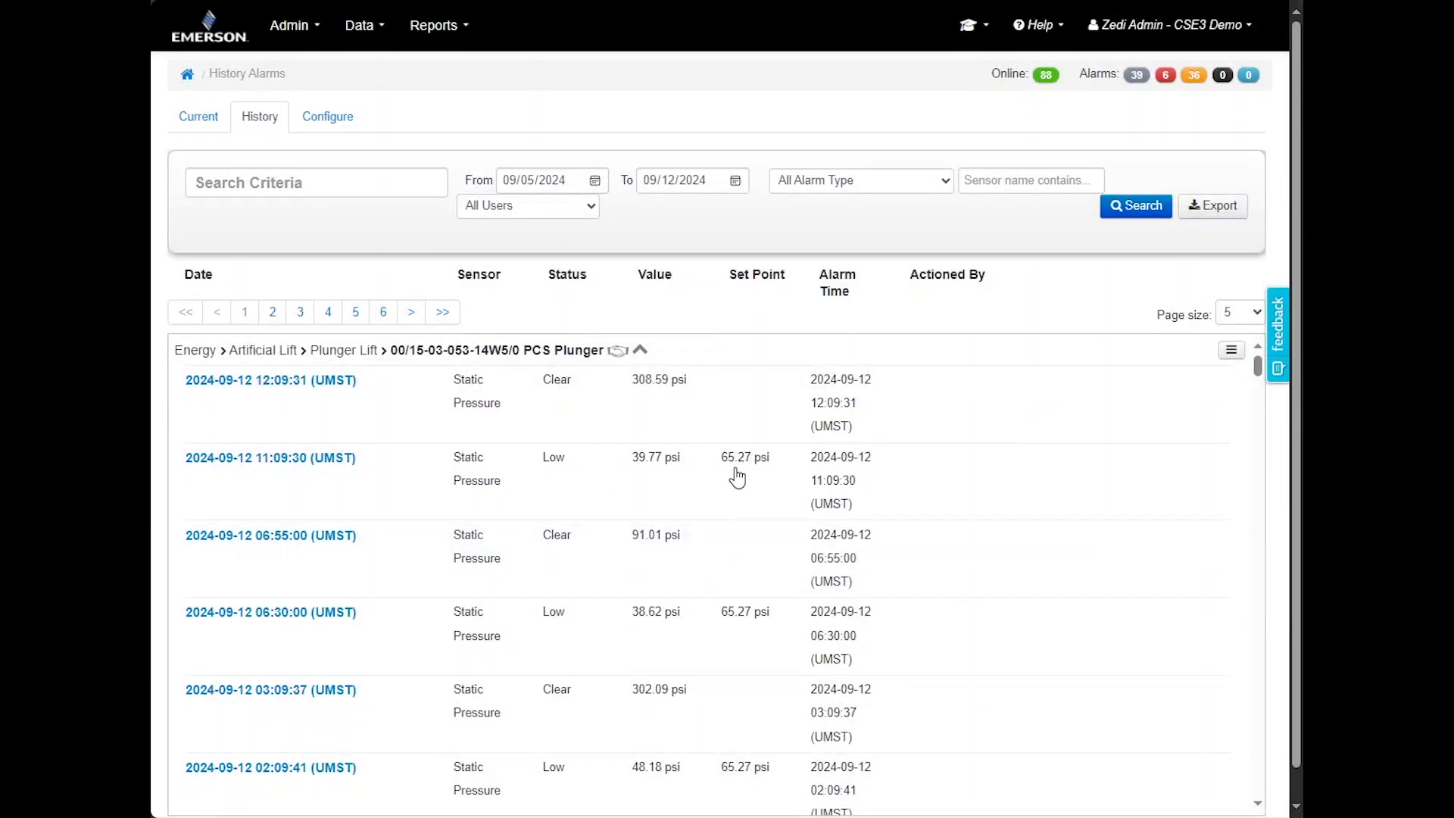
{"action": "left_click", "coordinate": [311, 118]}
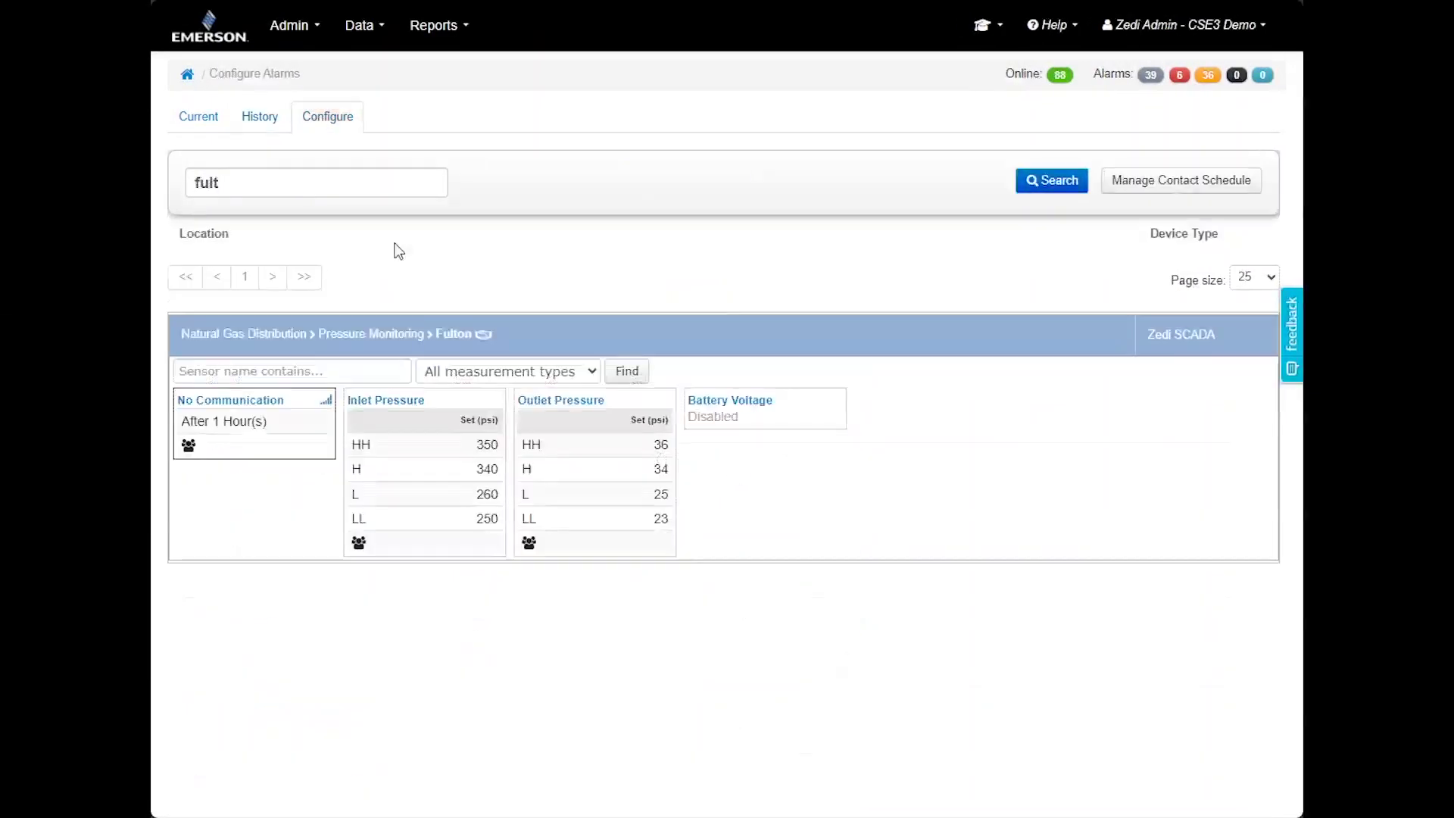
{"action": "left_click", "coordinate": [253, 403]}
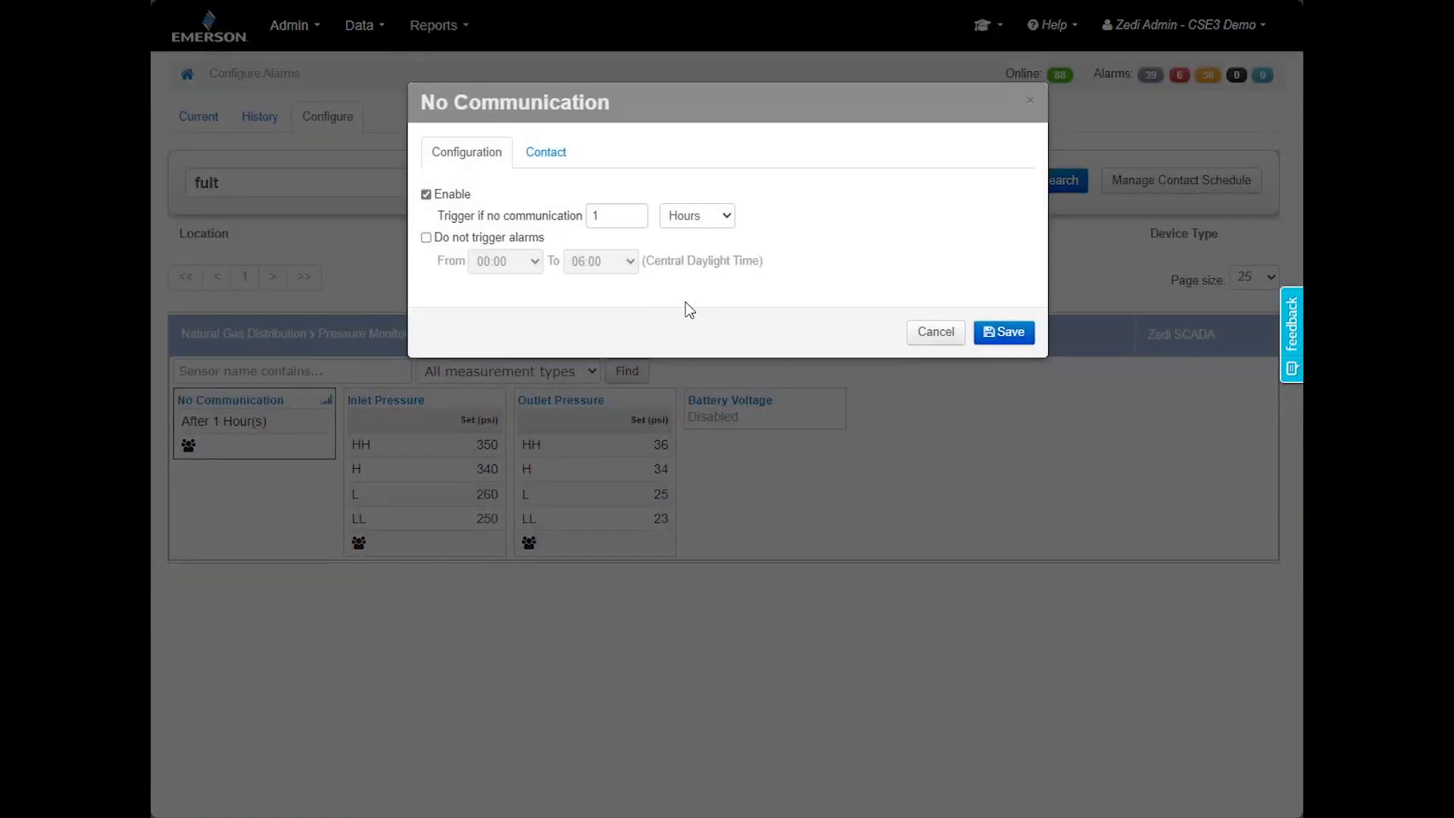
Review the No Communication trigger duration, keeping the unit in hours
{"action": "left_click", "coordinate": [610, 216]}
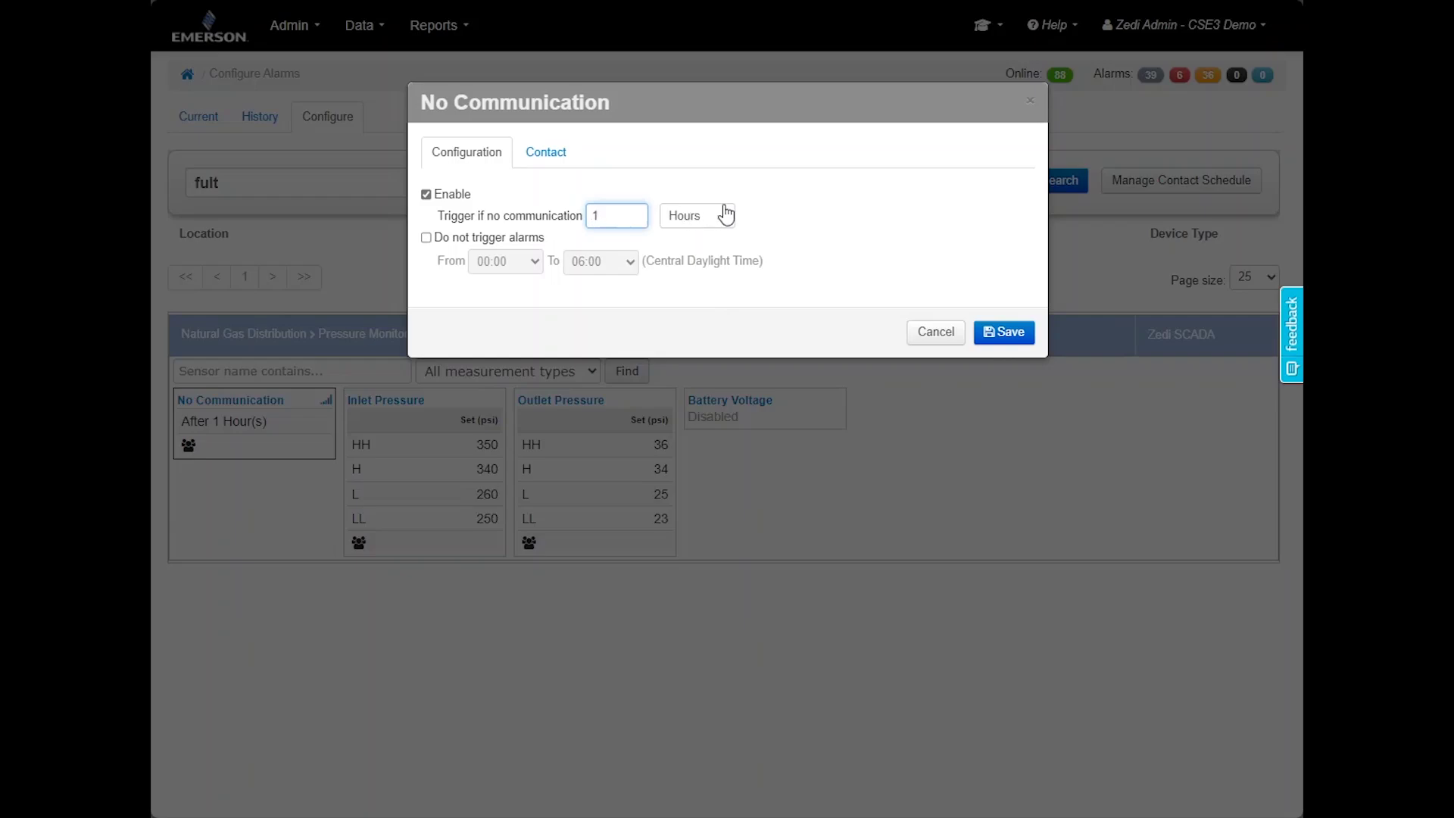
{"action": "left_click", "coordinate": [762, 218]}
{"action": "left_click", "coordinate": [727, 219]}
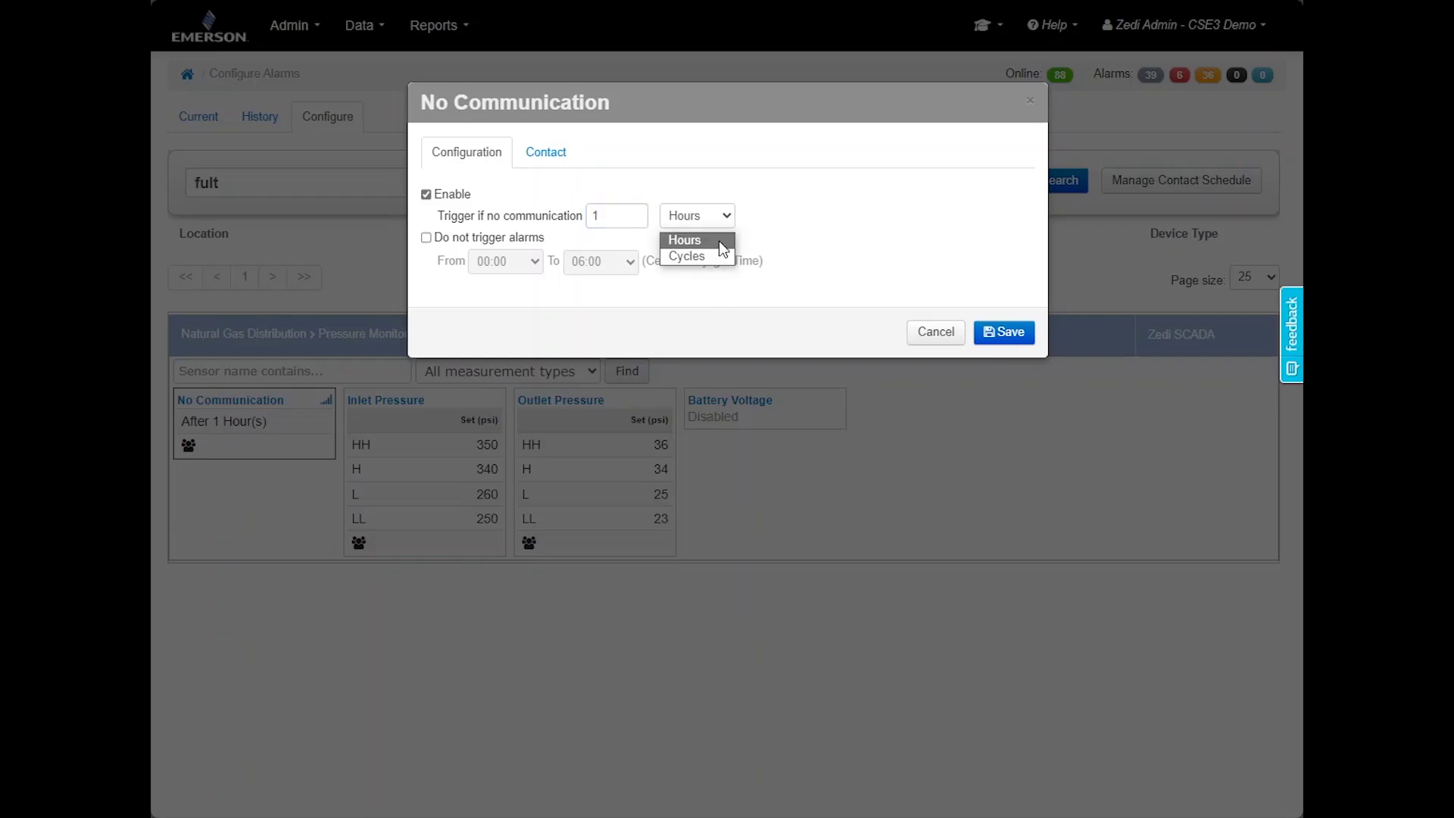
{"action": "left_click", "coordinate": [719, 239]}
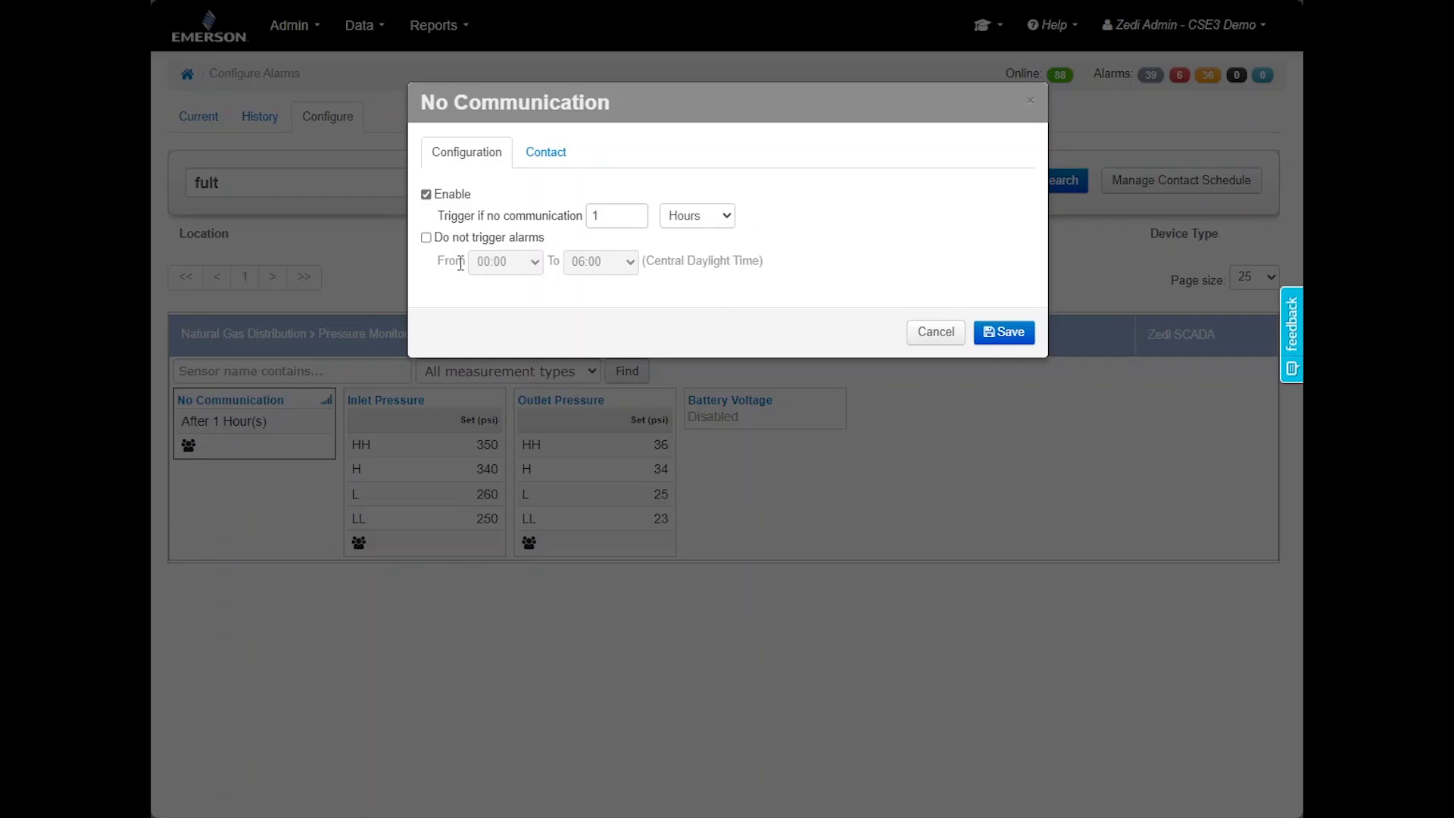
Try a no-alarm quiet period starting at 20:00, then turn it back off
{"action": "left_click", "coordinate": [426, 239]}
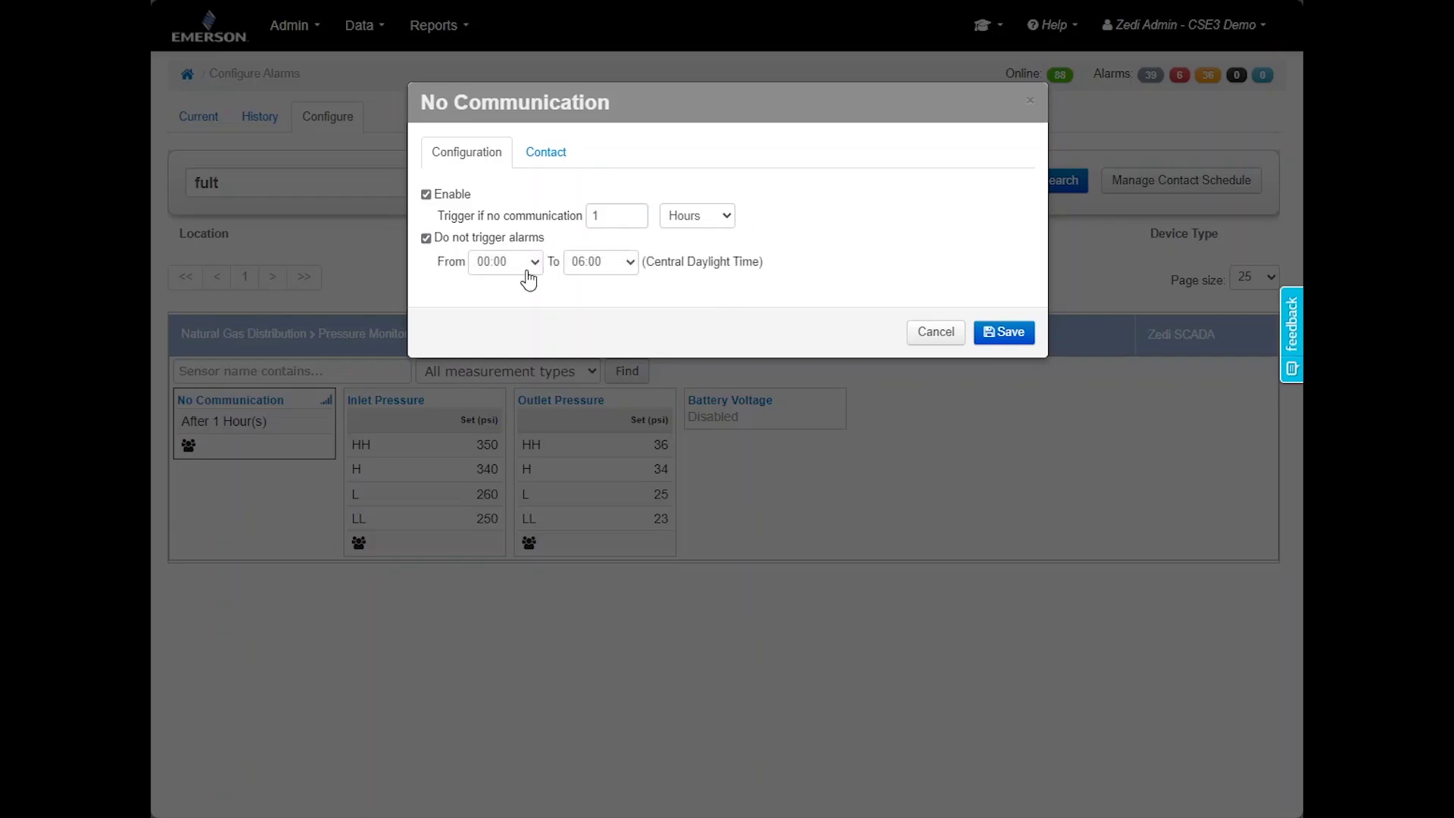
{"action": "left_click", "coordinate": [526, 271]}
{"action": "scroll", "coordinate": [506, 363], "scroll_direction": "down", "scroll_amount": 8}
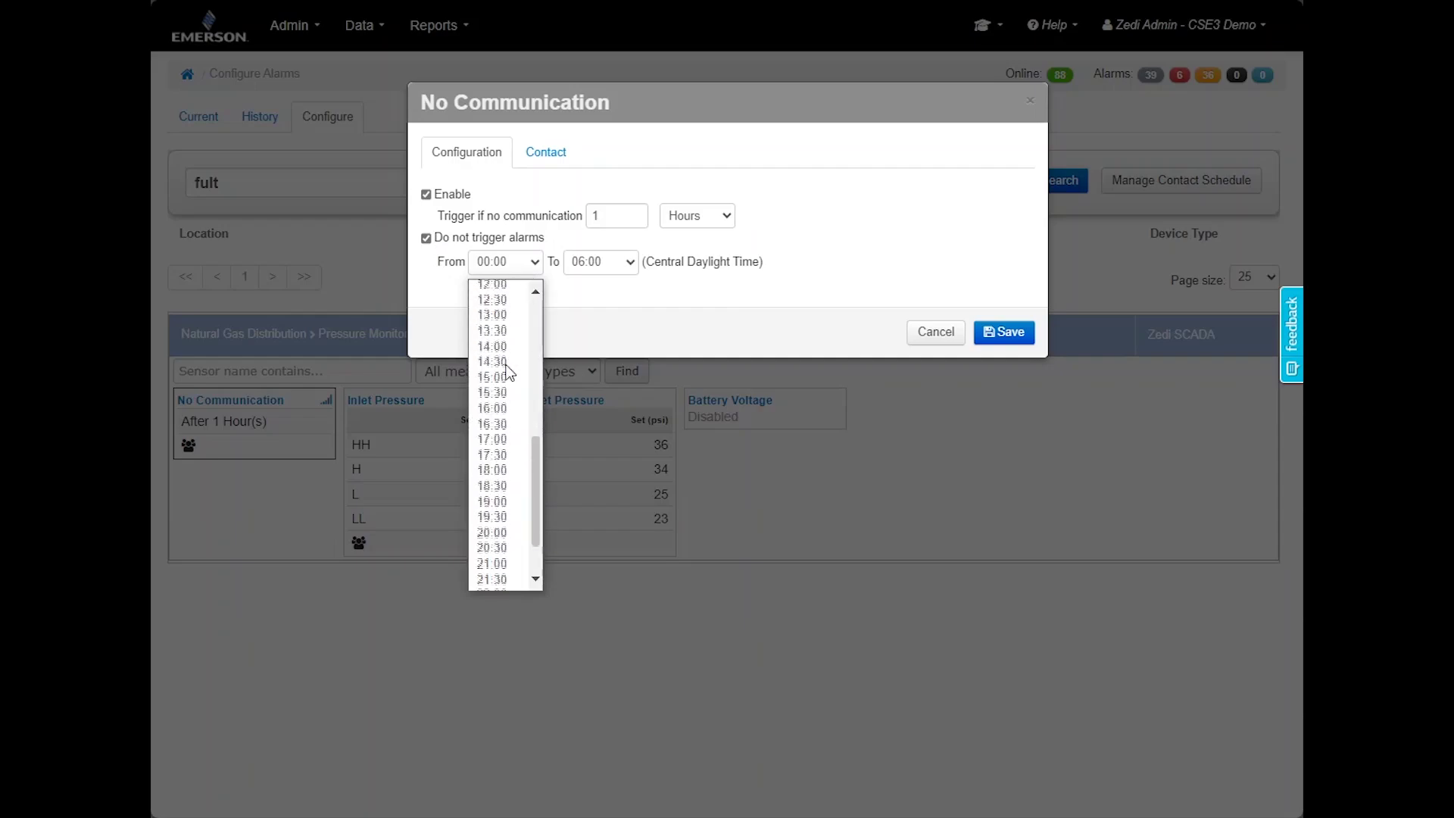
{"action": "scroll", "coordinate": [506, 370], "scroll_direction": "down", "scroll_amount": 2}
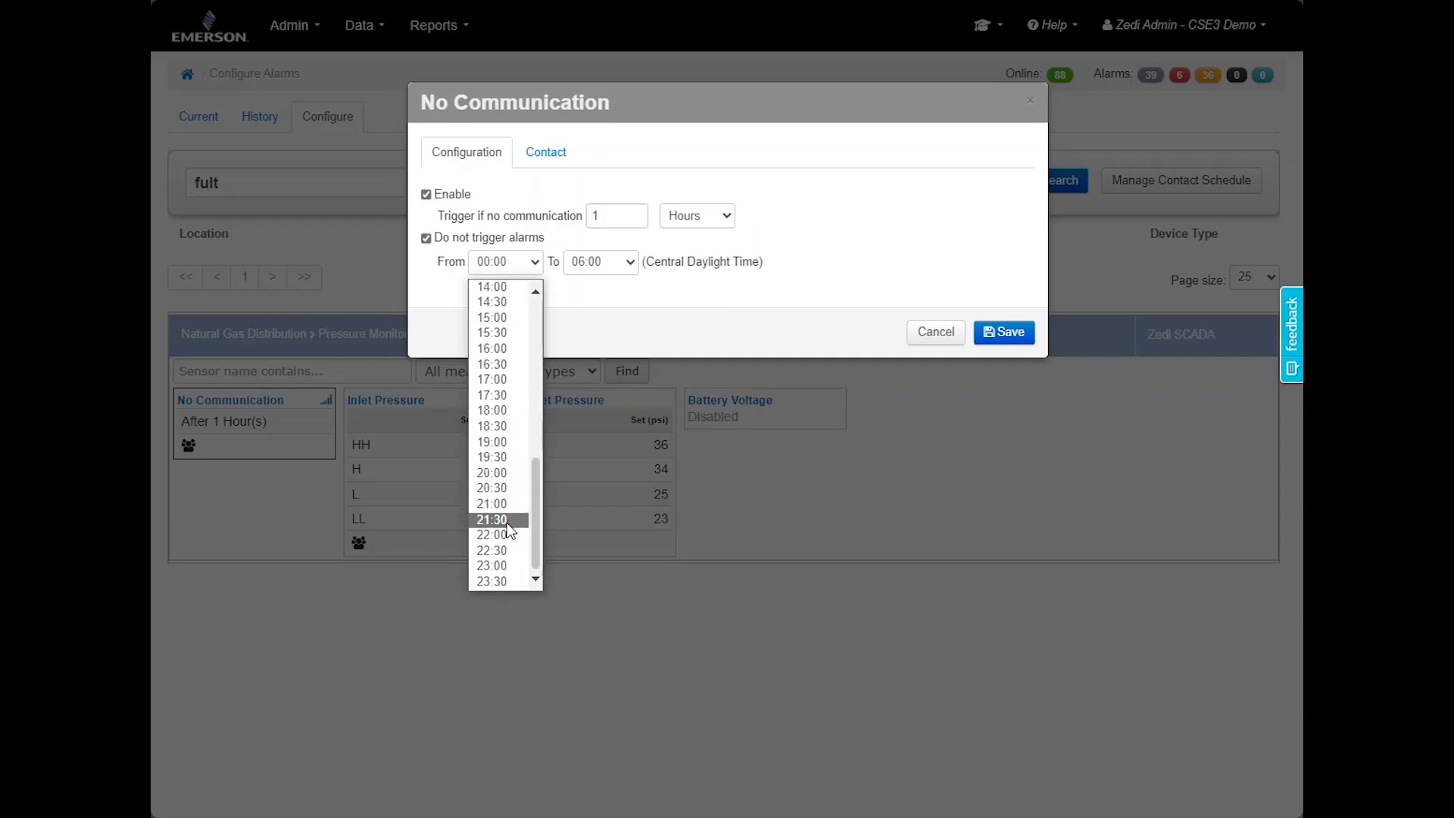
{"action": "left_click", "coordinate": [503, 472]}
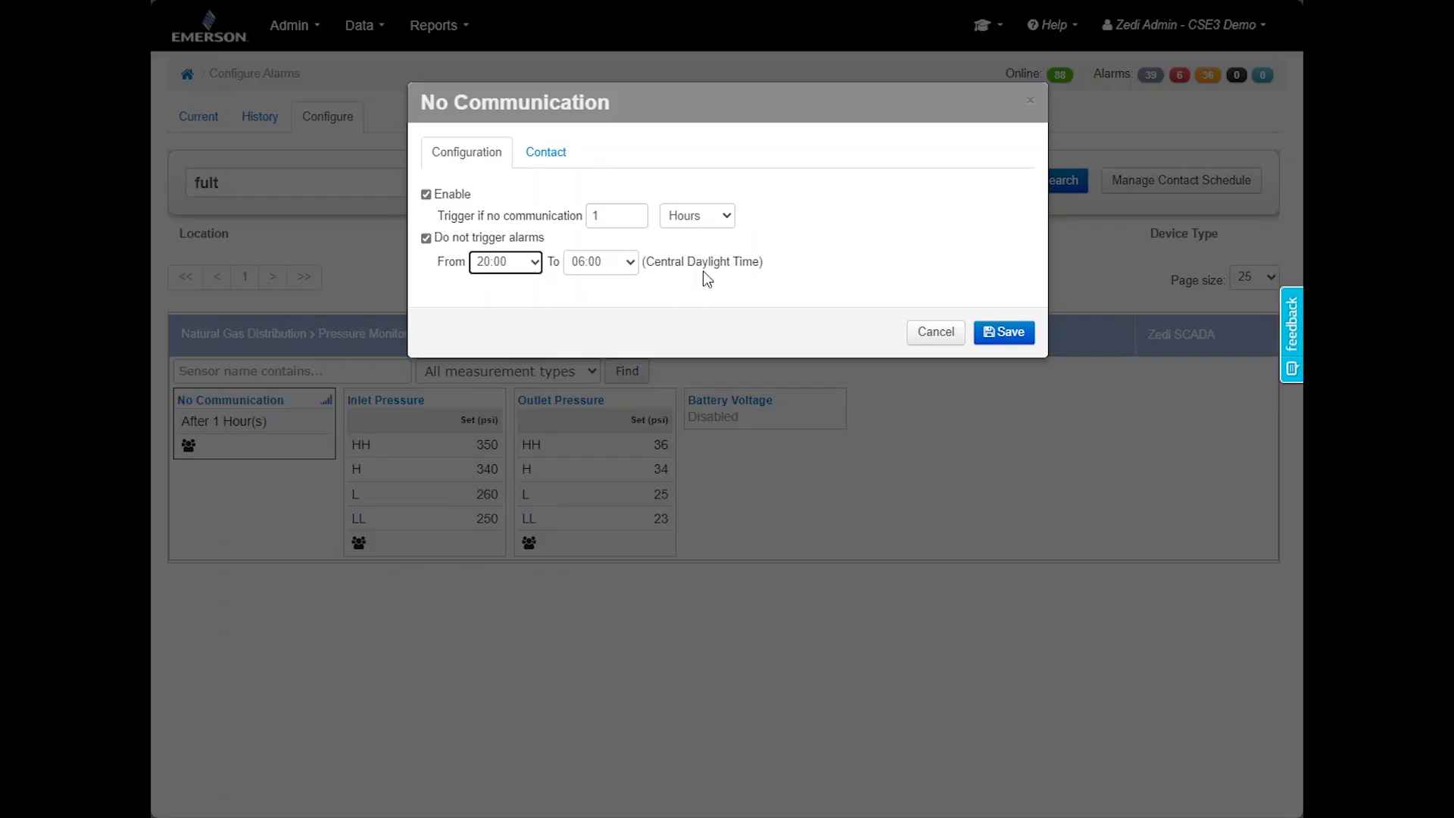
{"action": "left_click", "coordinate": [426, 238]}
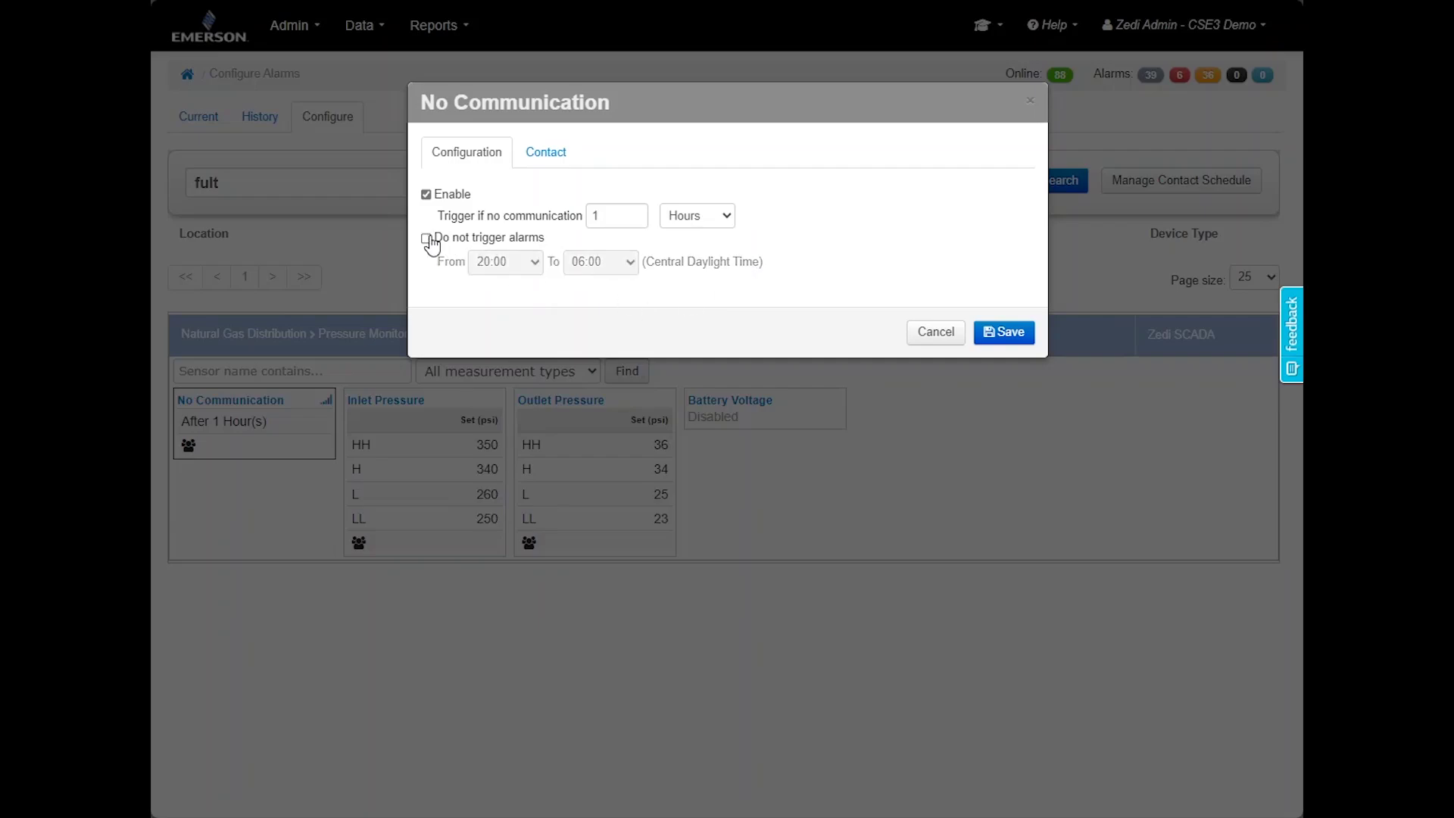
Check the notification contacts, close without saving, and open Battery Voltage settings
{"action": "left_click", "coordinate": [541, 151]}
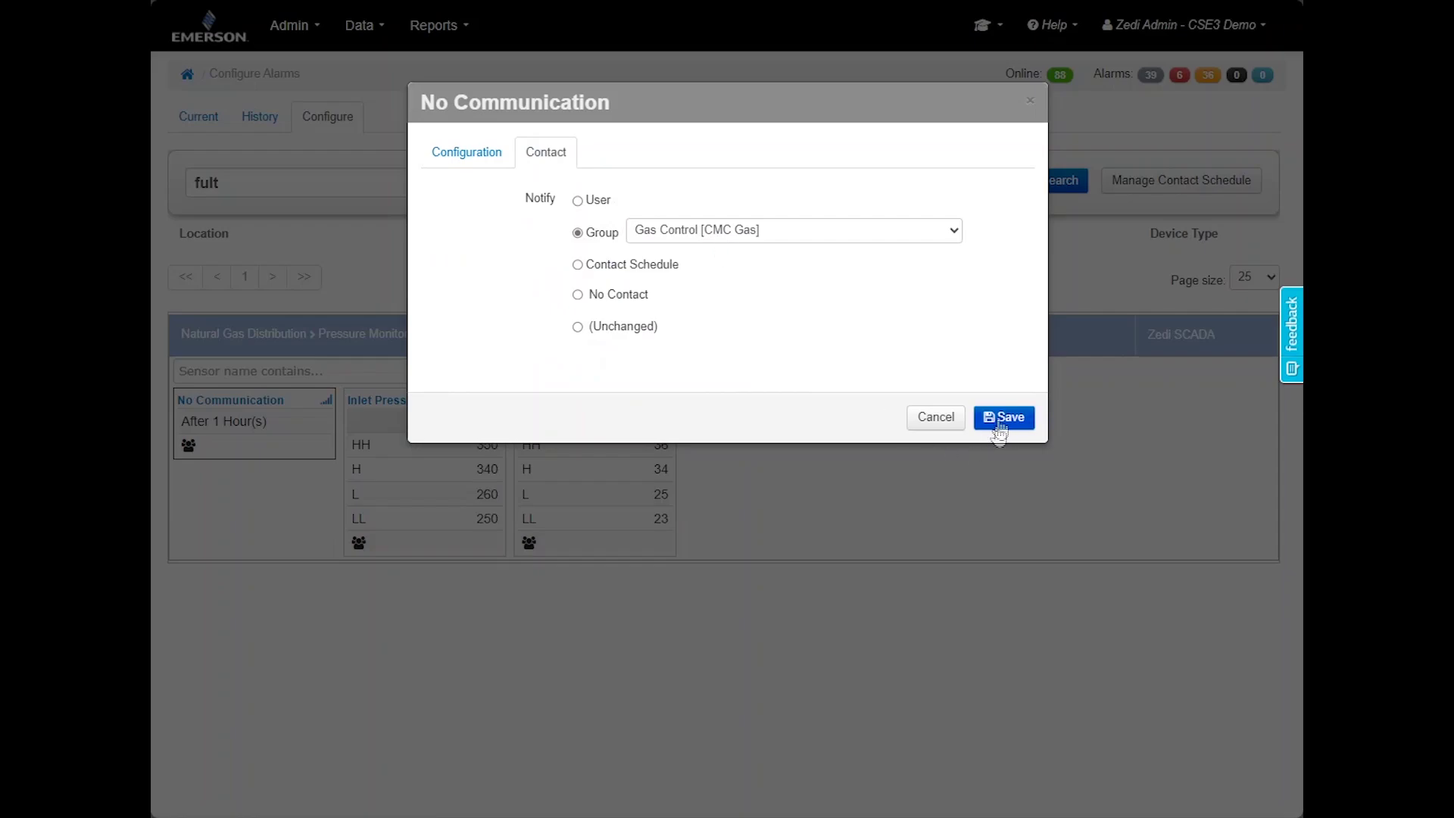
{"action": "left_click", "coordinate": [1026, 96]}
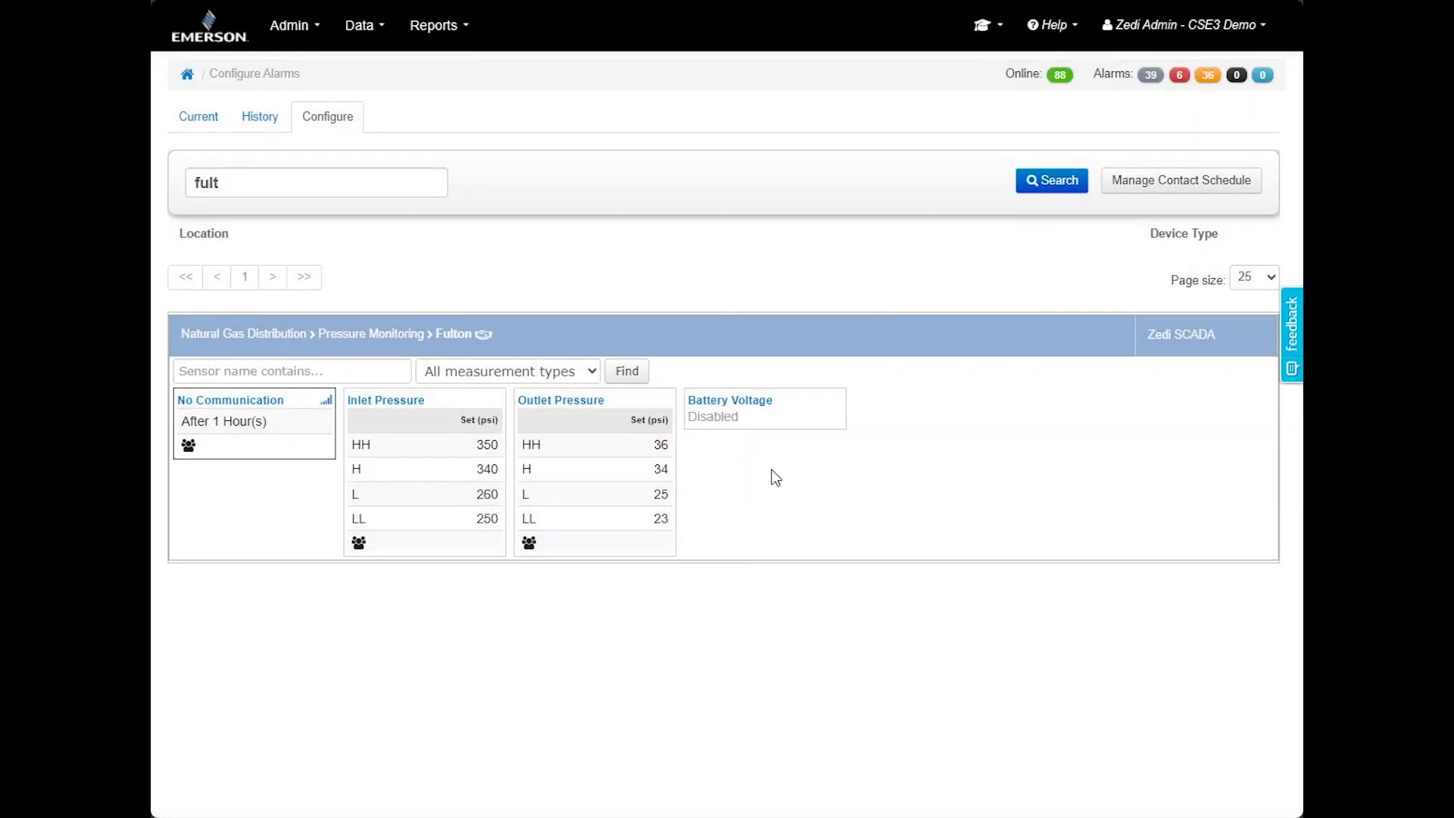
{"action": "left_click", "coordinate": [755, 409]}
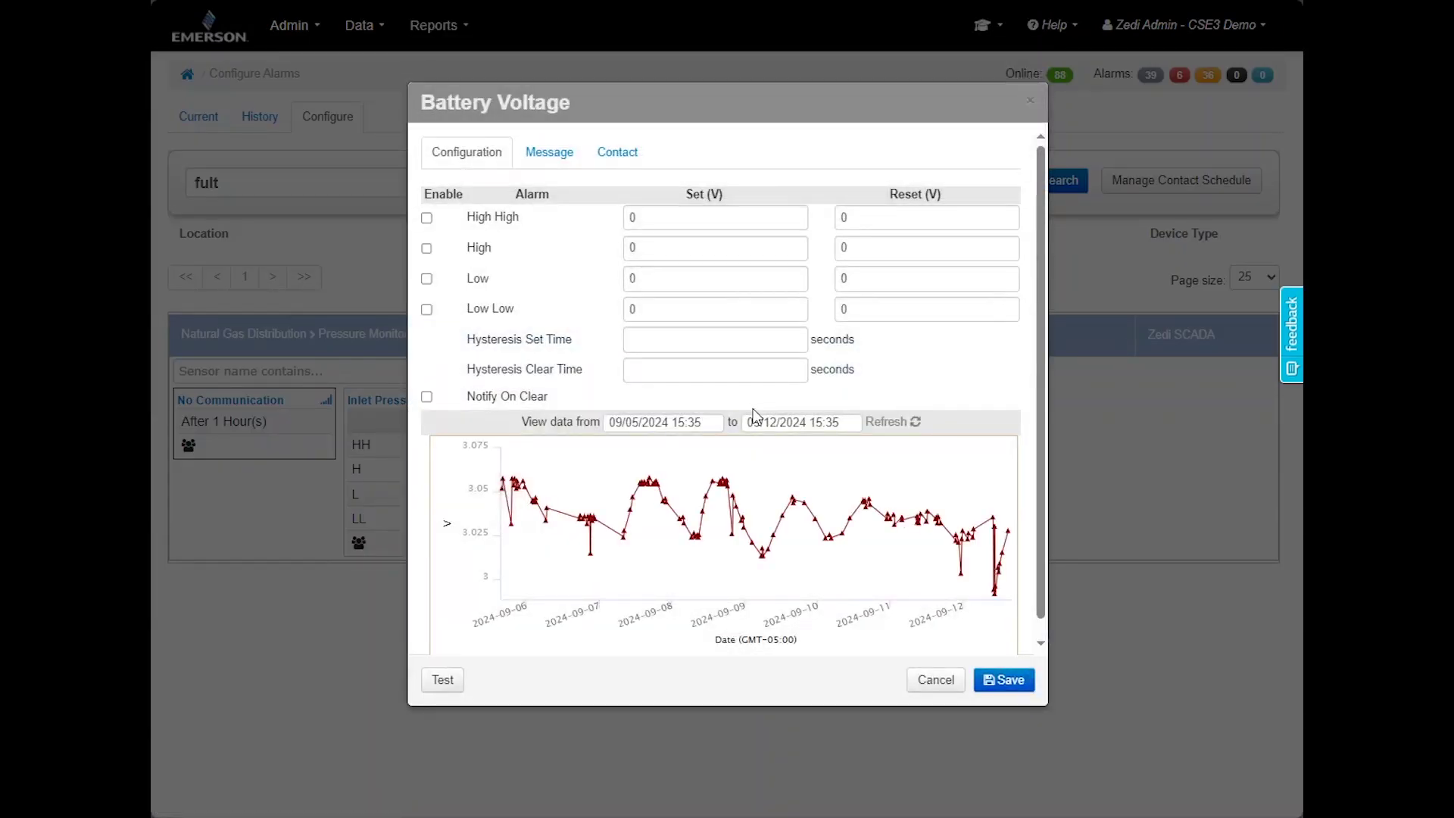
Reopen the Battery Voltage settings and pick the chart's start and end dates
{"action": "left_click", "coordinate": [922, 693]}
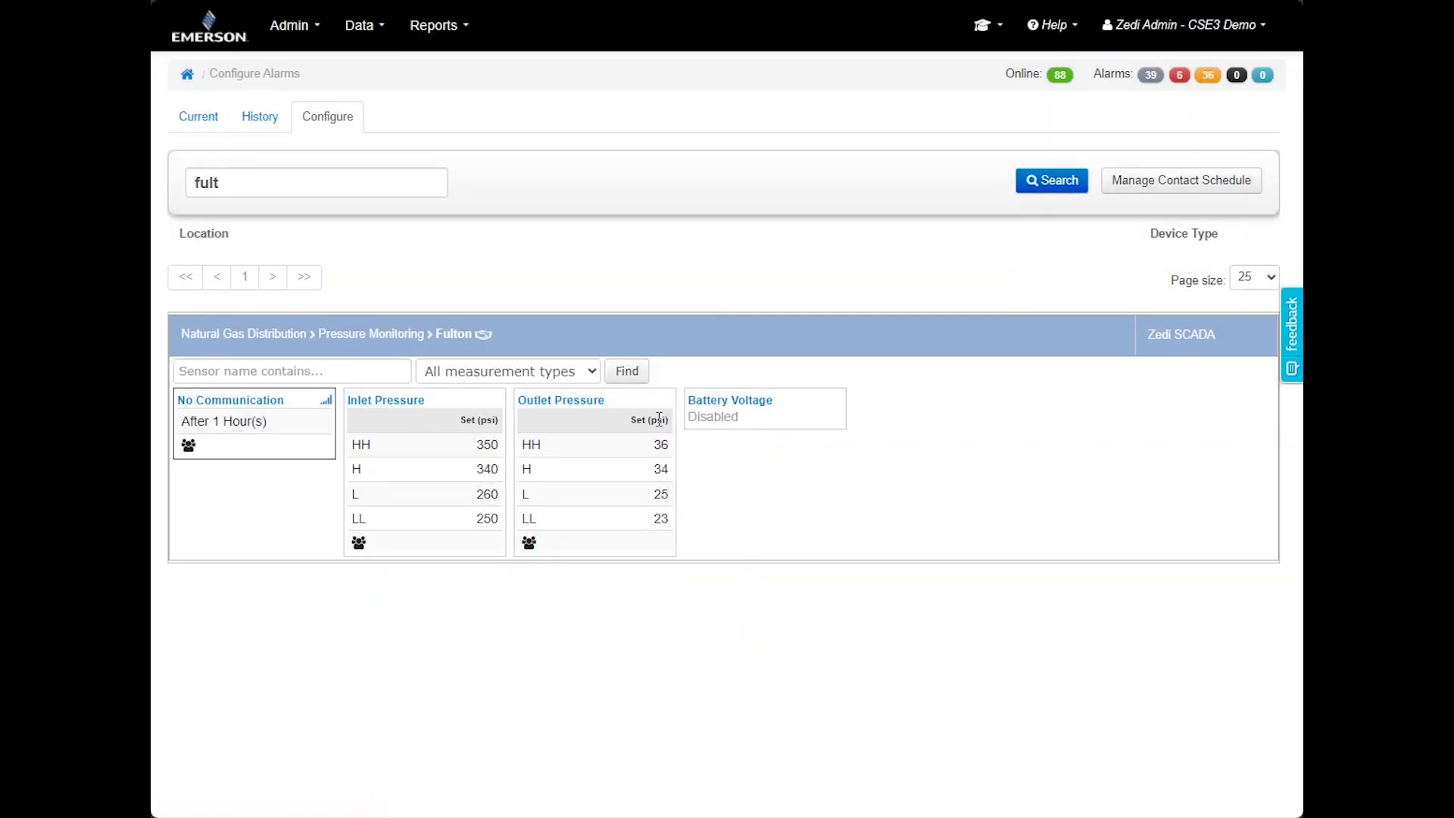
{"action": "left_click", "coordinate": [731, 406]}
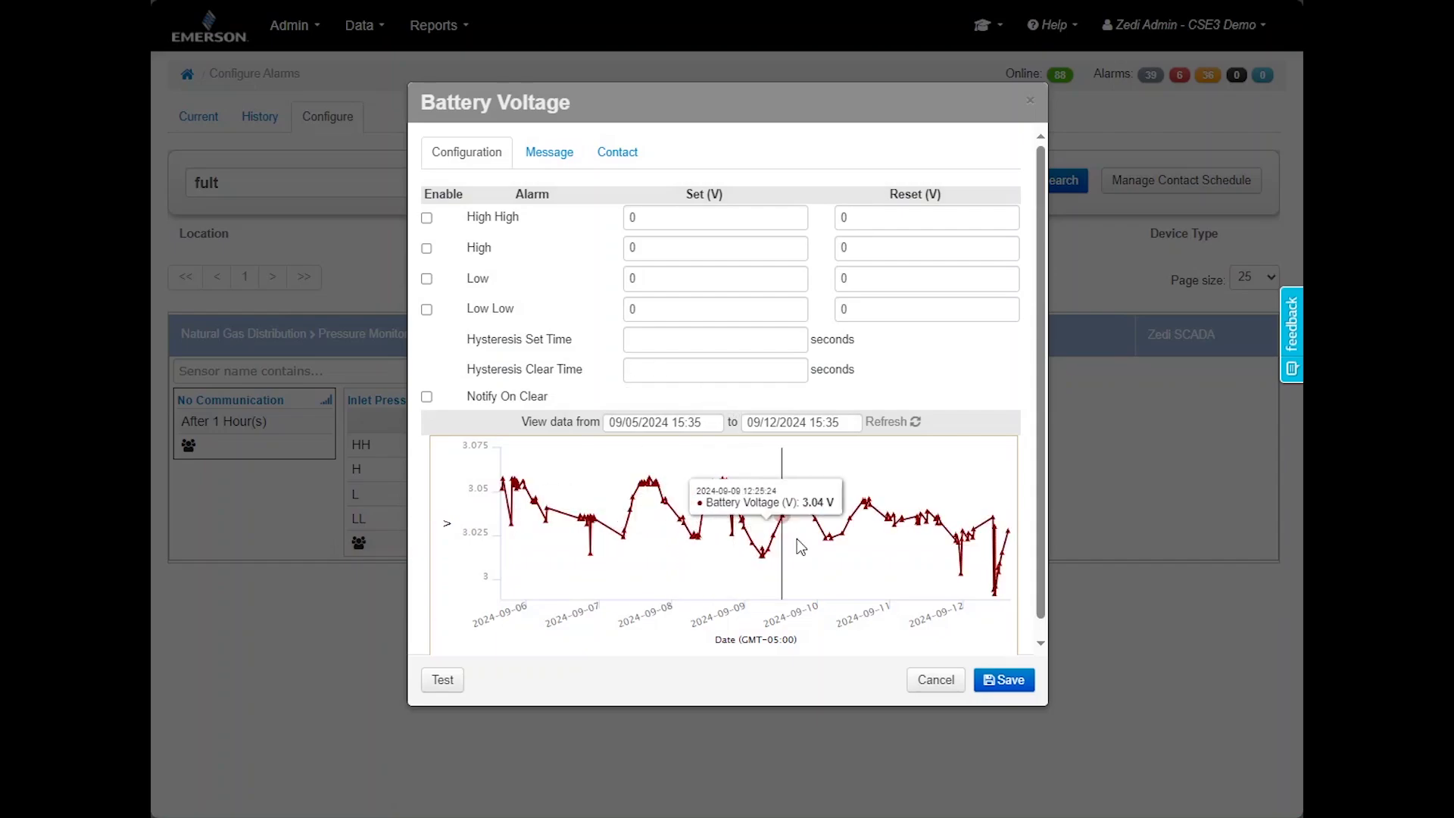
{"action": "left_click", "coordinate": [679, 424]}
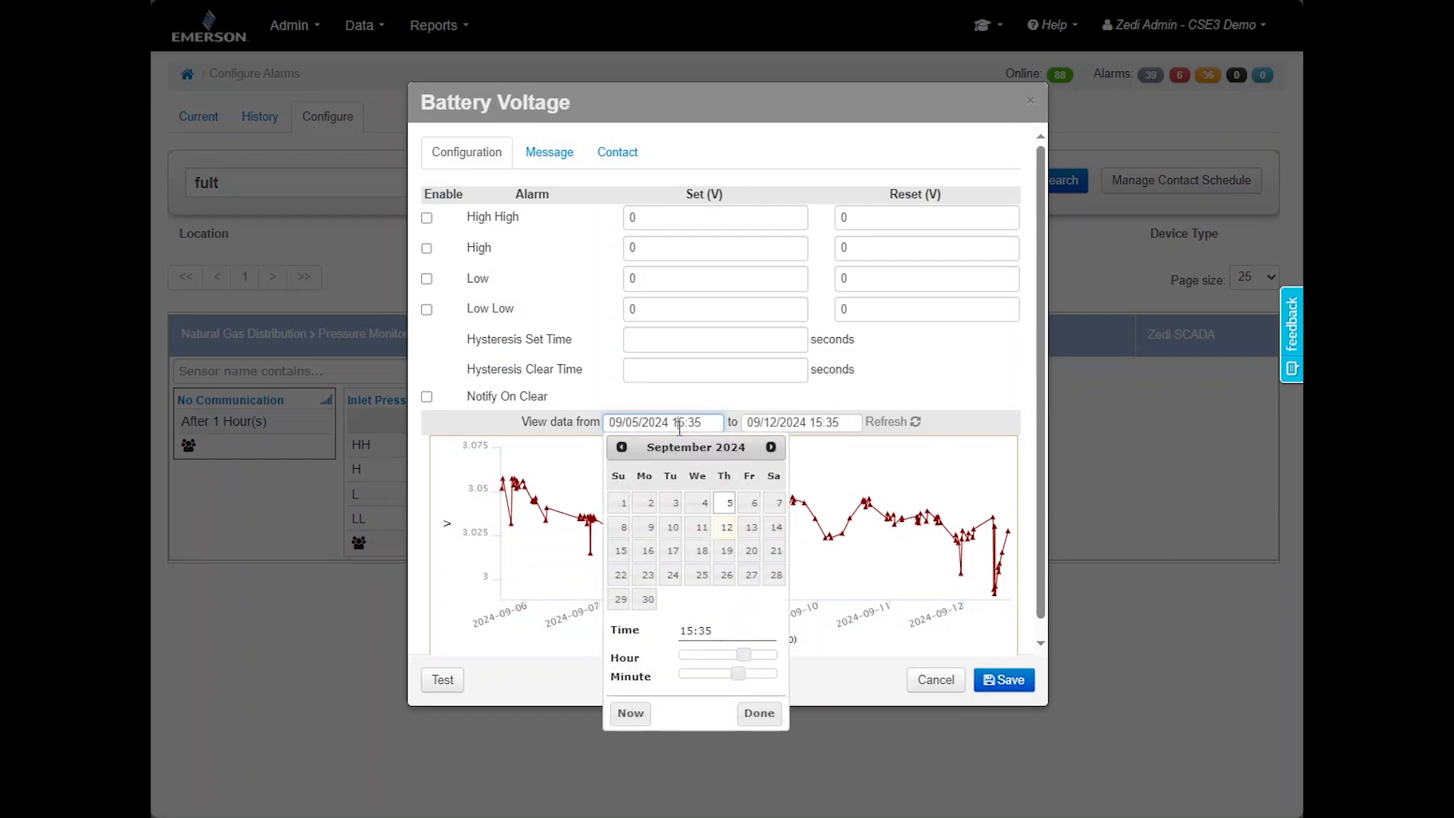
{"action": "left_click", "coordinate": [794, 425]}
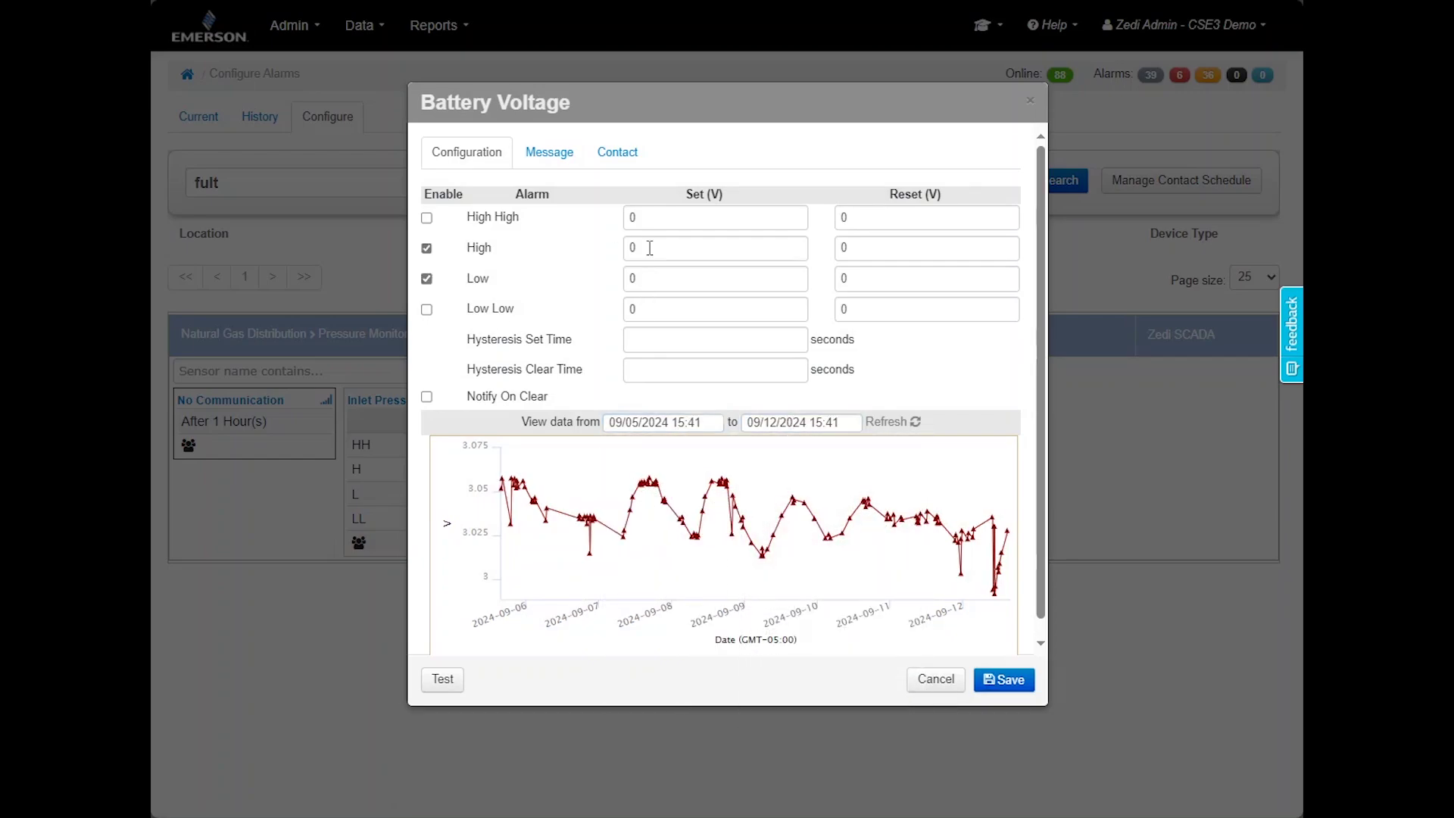
Enable High and Low alarms with High set 20 V, reset 35 V, hysteresis 120 seconds
{"action": "left_click", "coordinate": [649, 247]}
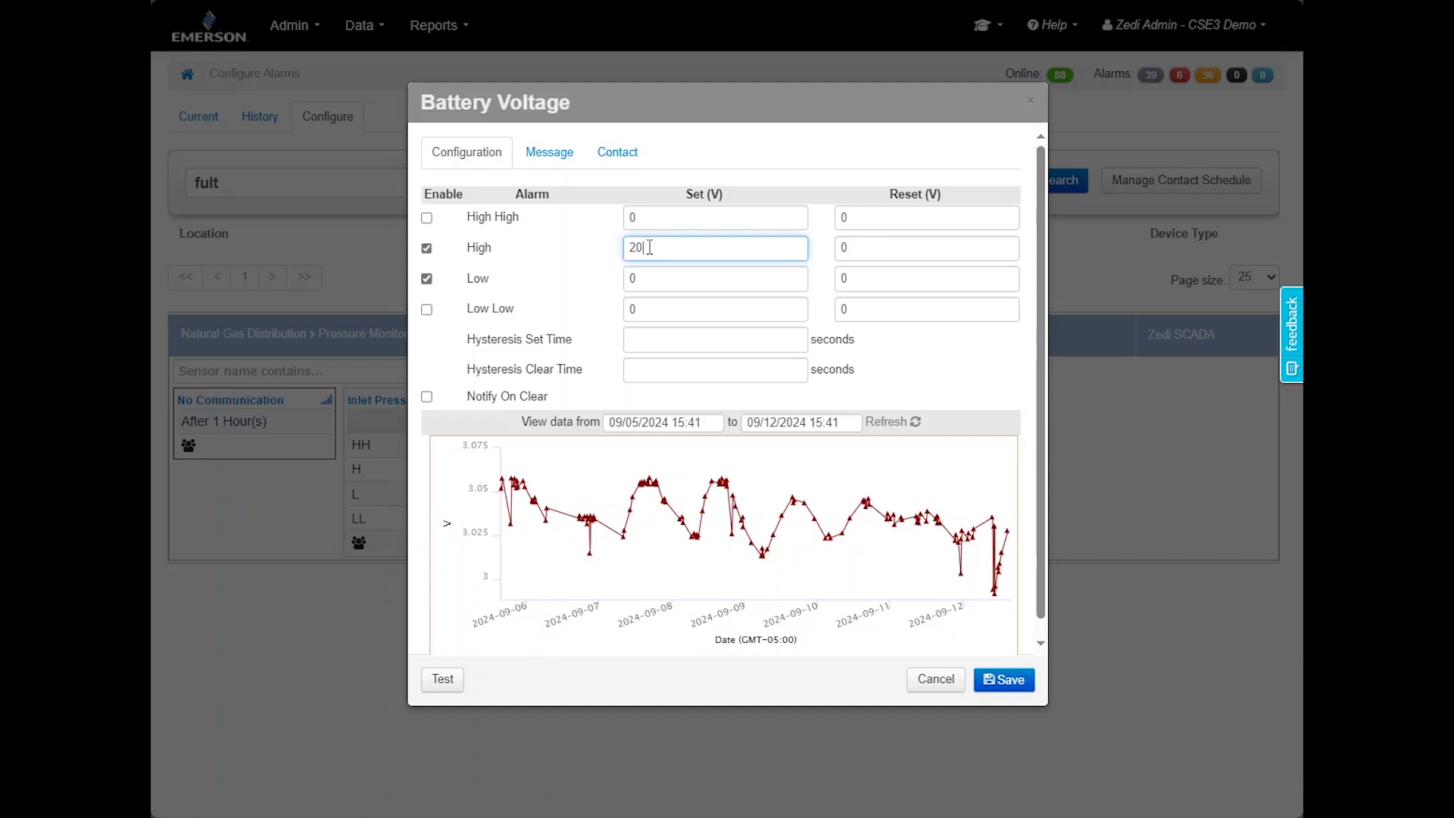
{"action": "left_click", "coordinate": [879, 243]}
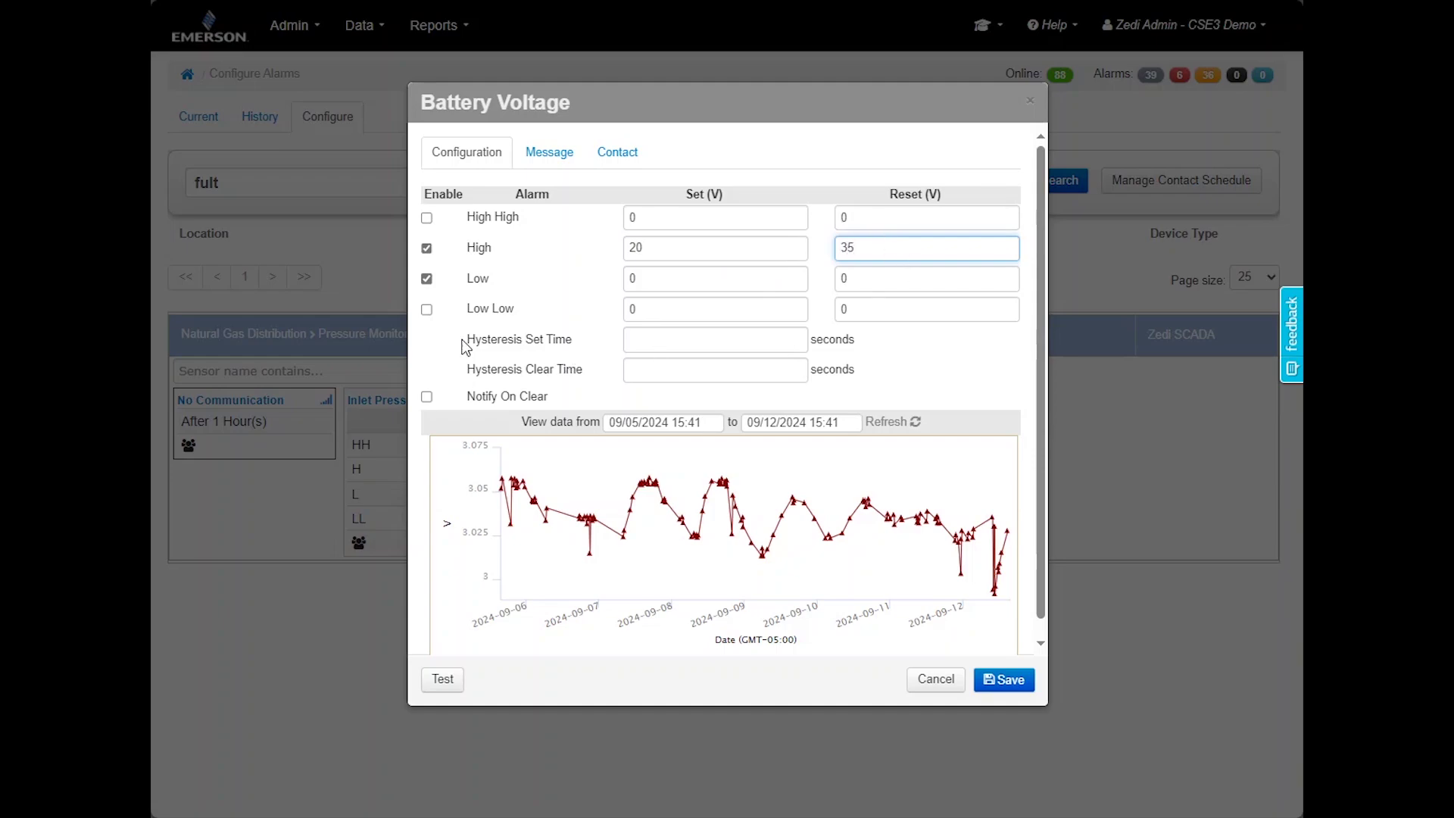
{"action": "left_click", "coordinate": [481, 352]}
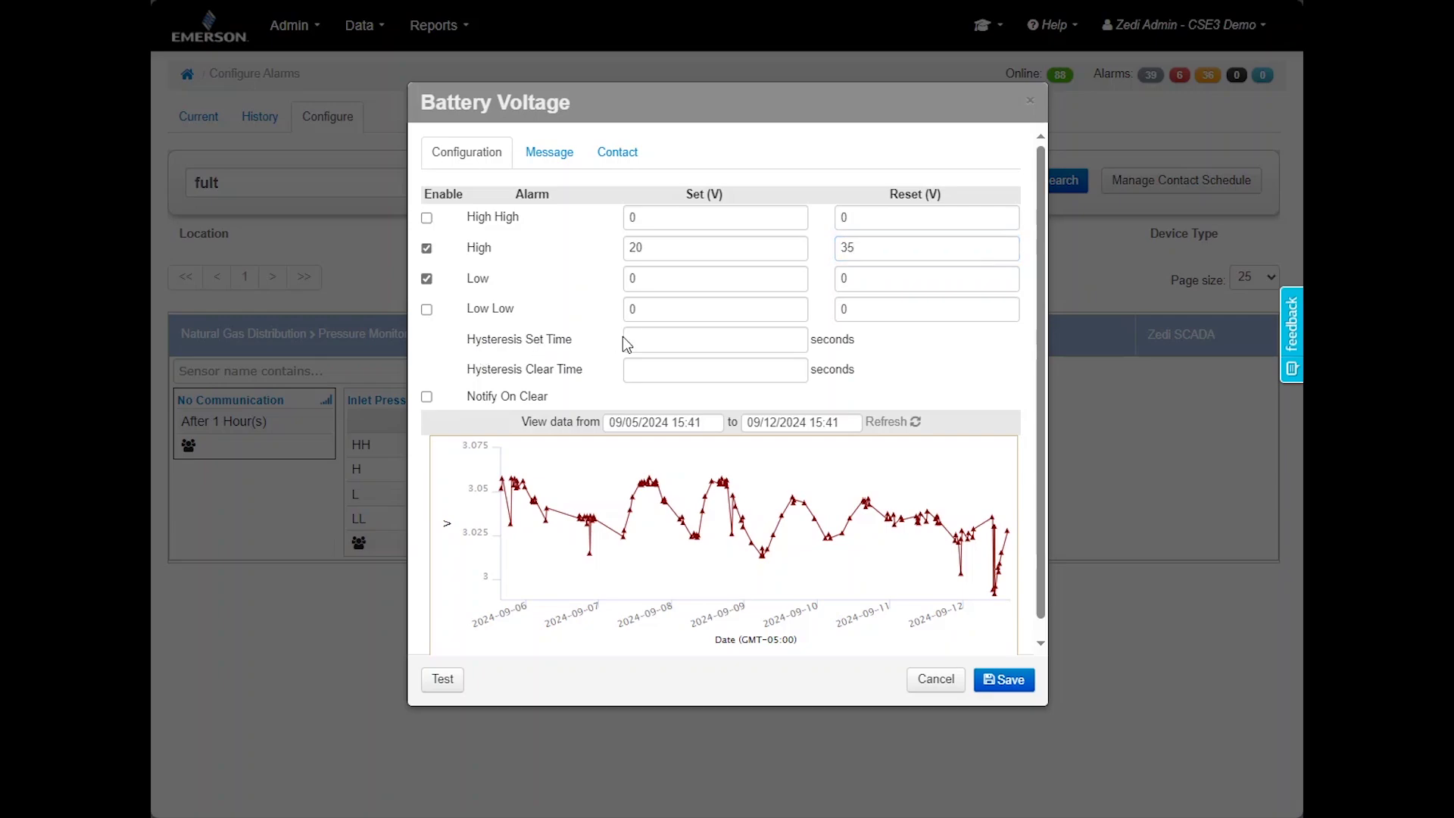
{"action": "left_click", "coordinate": [671, 340]}
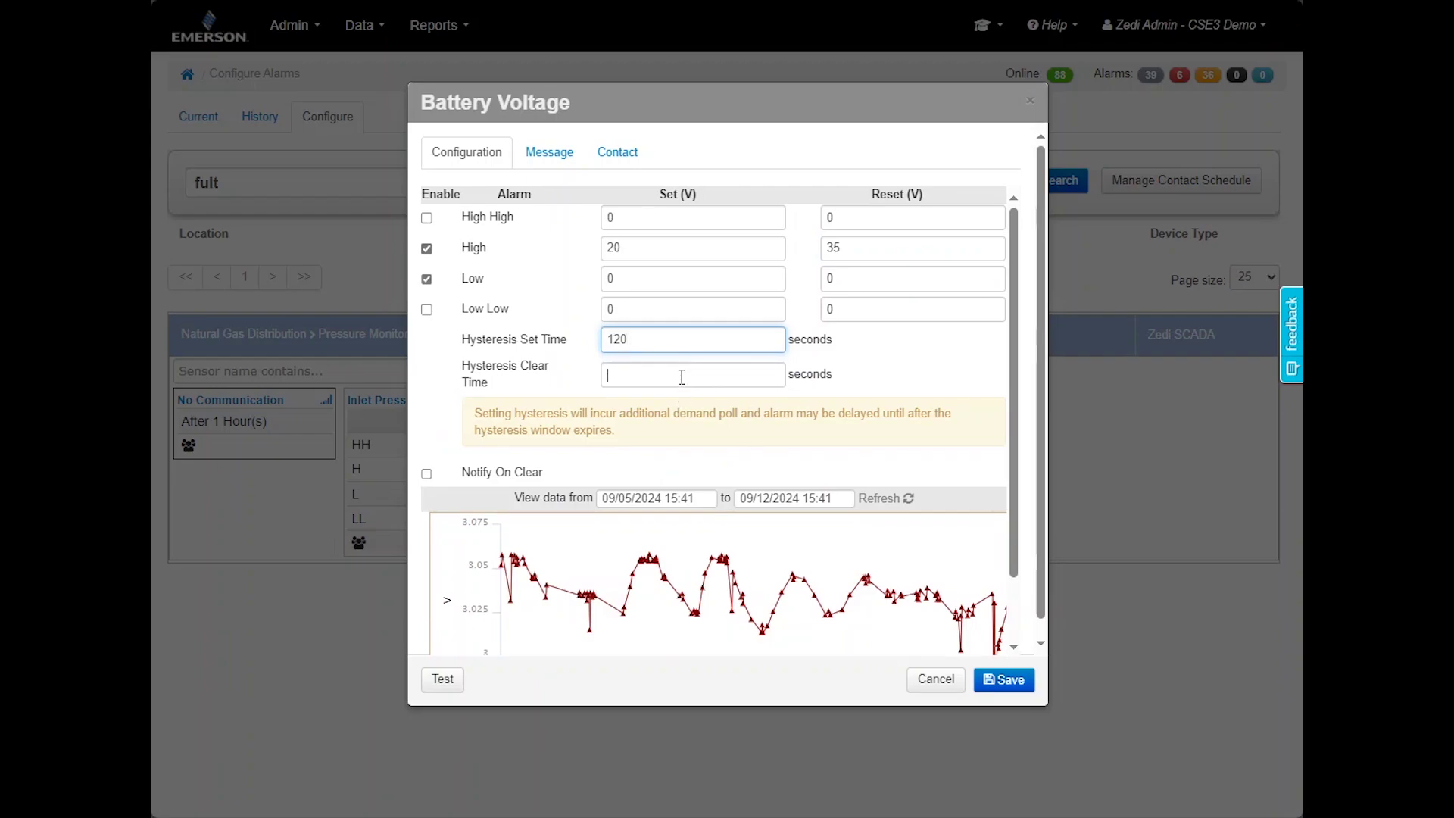
{"action": "left_click", "coordinate": [681, 376]}
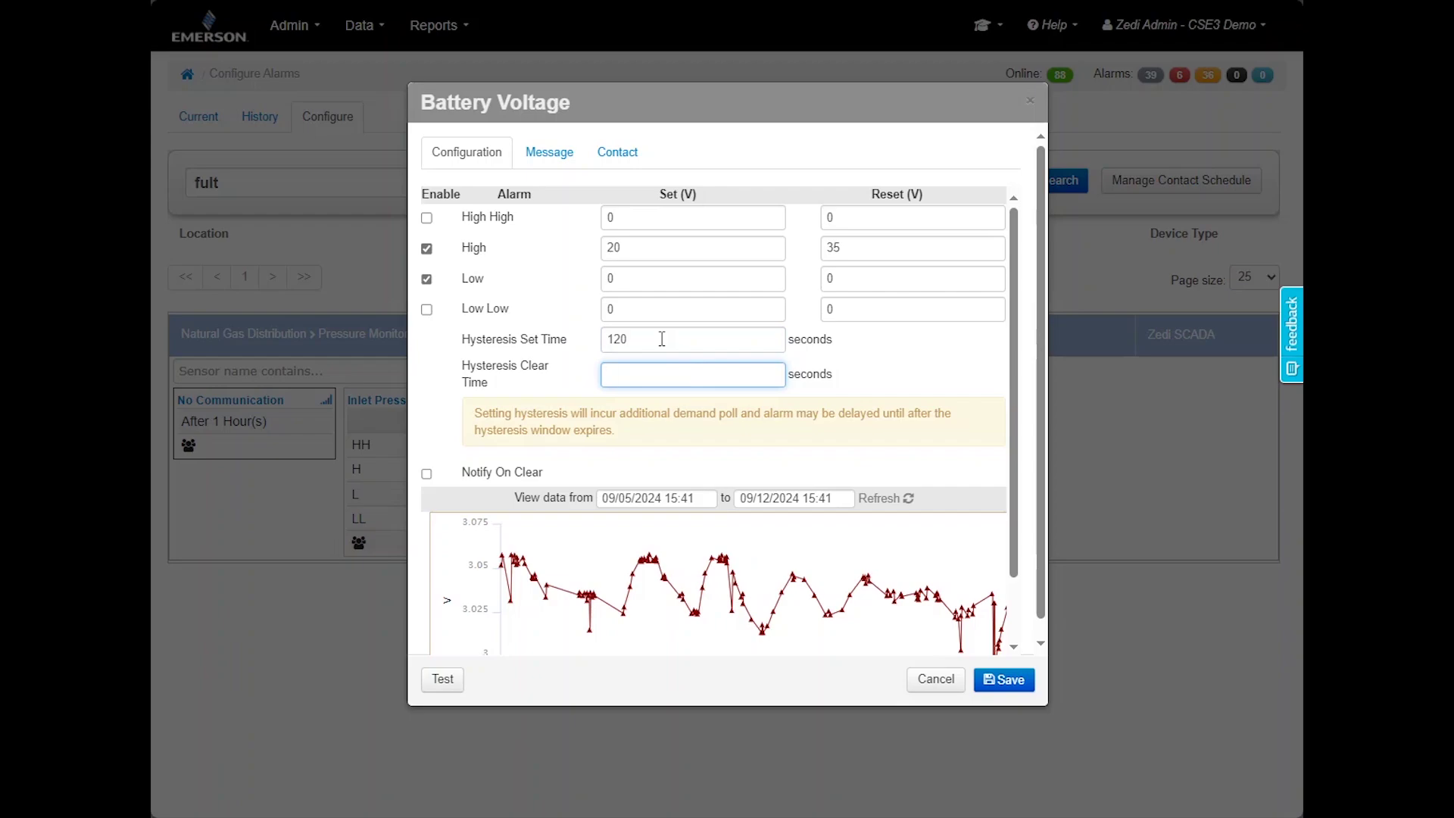
{"action": "left_click", "coordinate": [577, 155]}
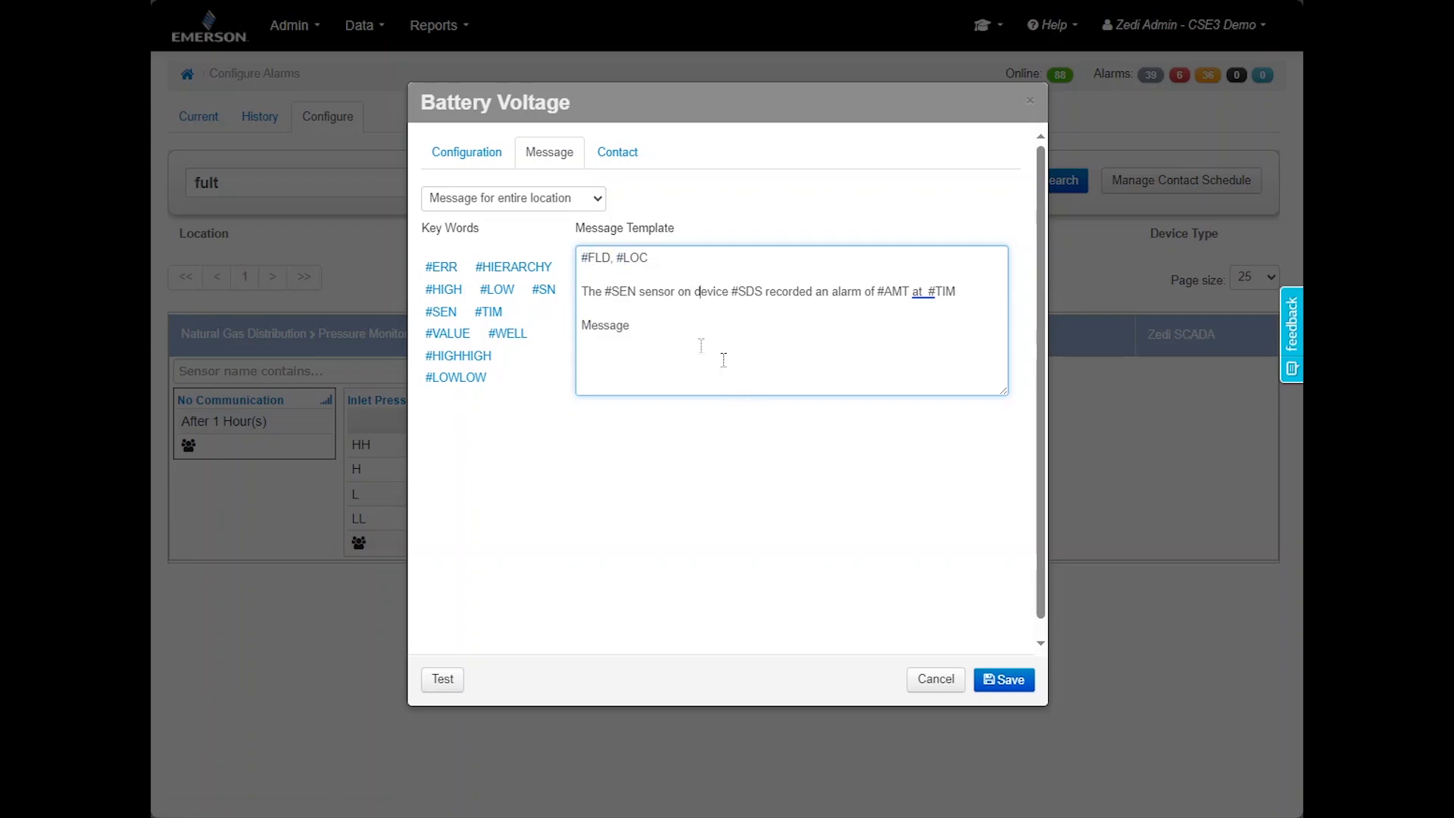
Append 'up to 200' to the template's closing 'Message' line
{"action": "type", "text": "up to 200"}
{"action": "left_click", "coordinate": [600, 163]}
Send Battery Voltage notifications to the DX group on a contact schedule
{"action": "left_click", "coordinate": [596, 203]}
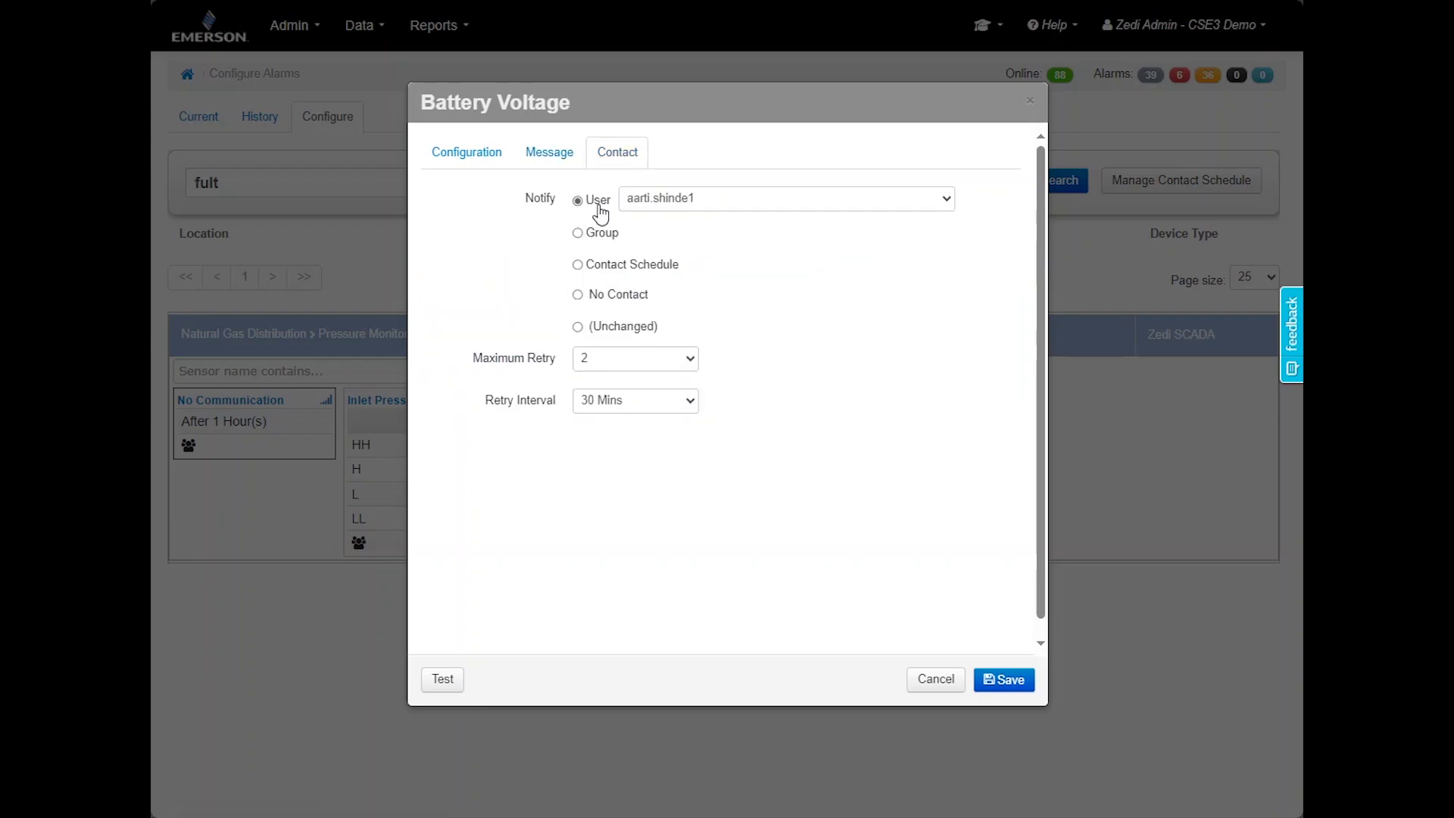
{"action": "left_click", "coordinate": [581, 234]}
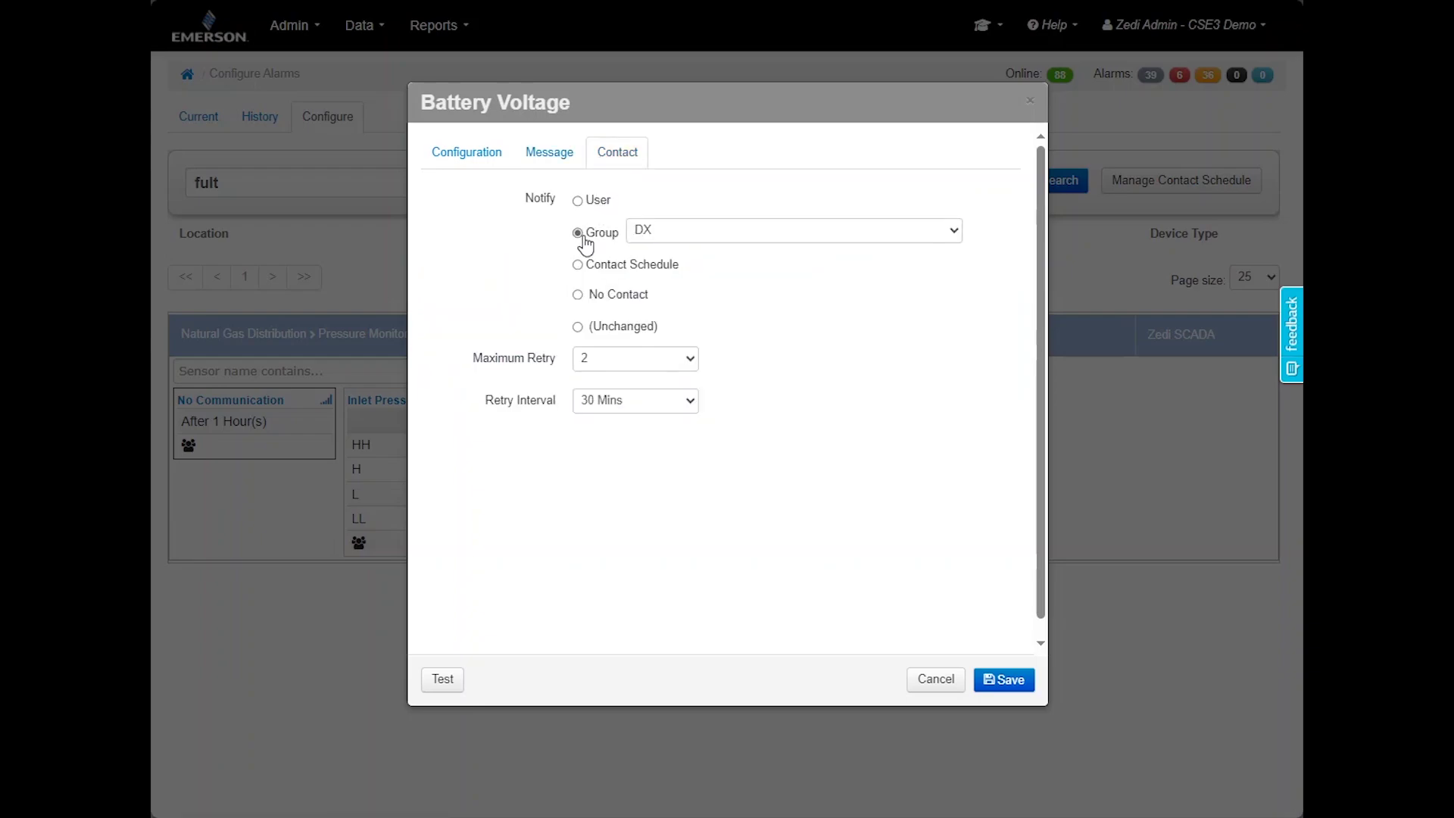
{"action": "left_click", "coordinate": [681, 241]}
{"action": "left_click", "coordinate": [681, 243]}
{"action": "left_click", "coordinate": [648, 265]}
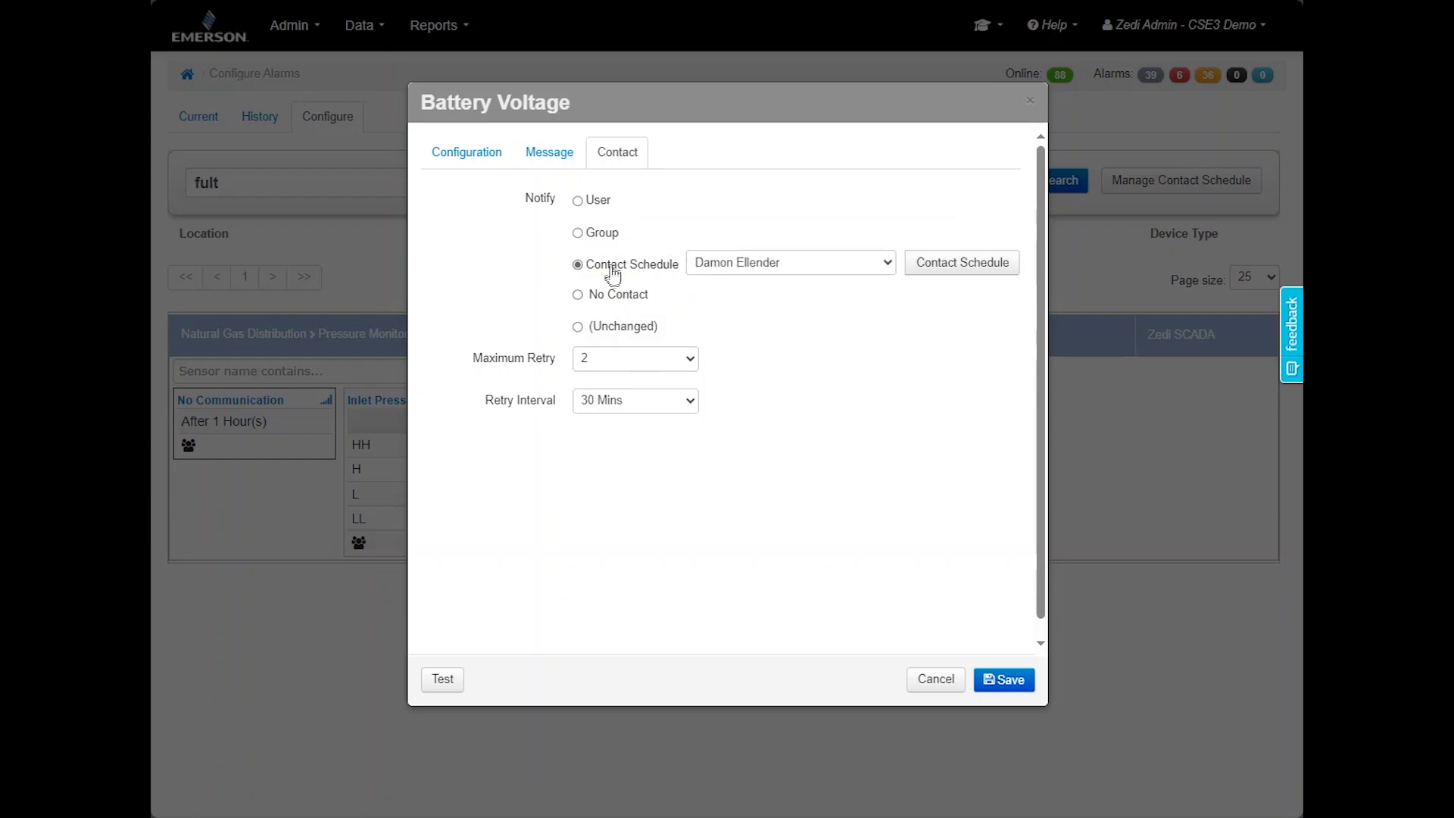
Keep Maximum Retry at 2 and Retry Interval at 30 Mins, then review Message and Configuration
{"action": "left_click", "coordinate": [612, 358]}
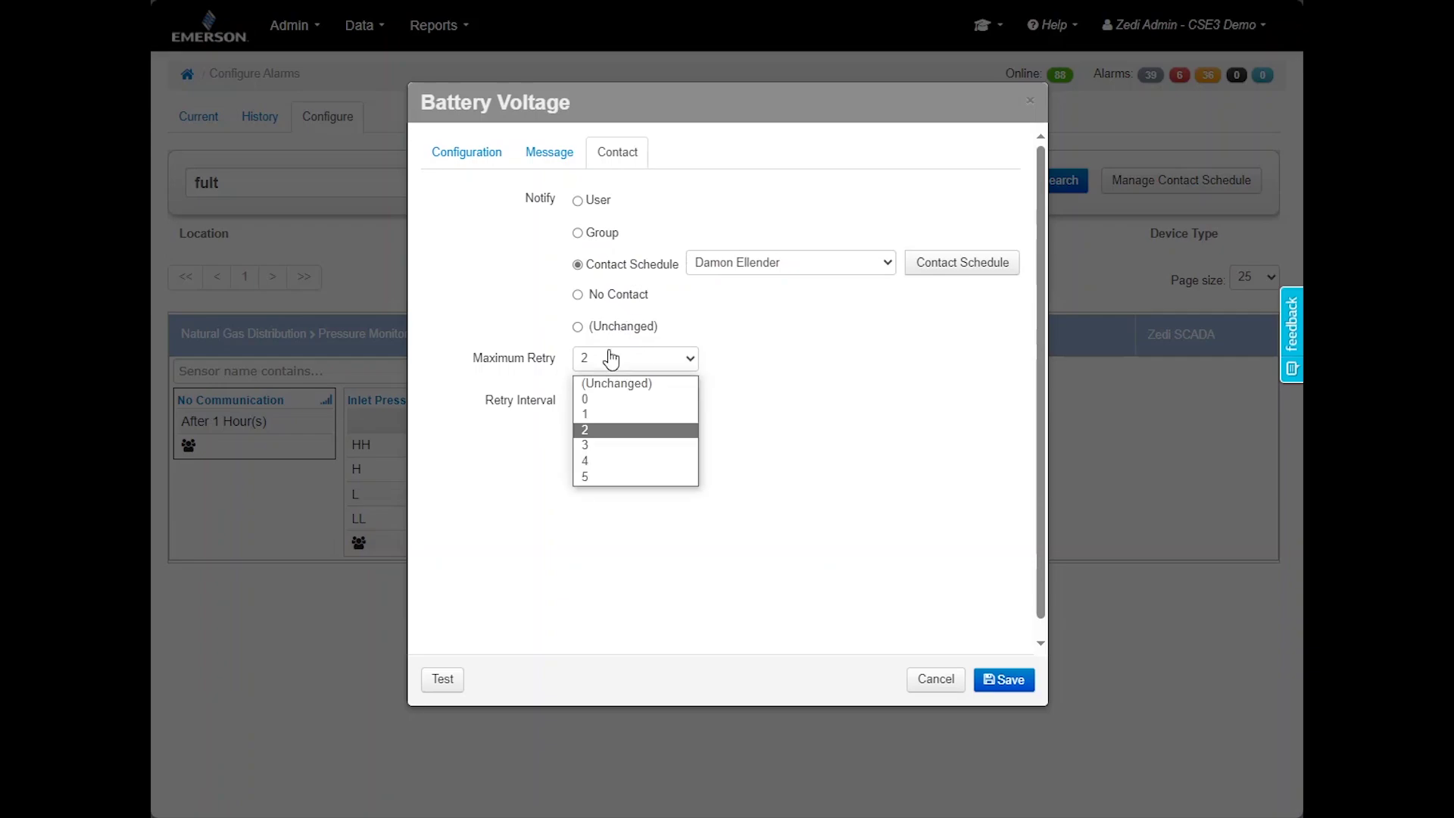
{"action": "left_click", "coordinate": [610, 428]}
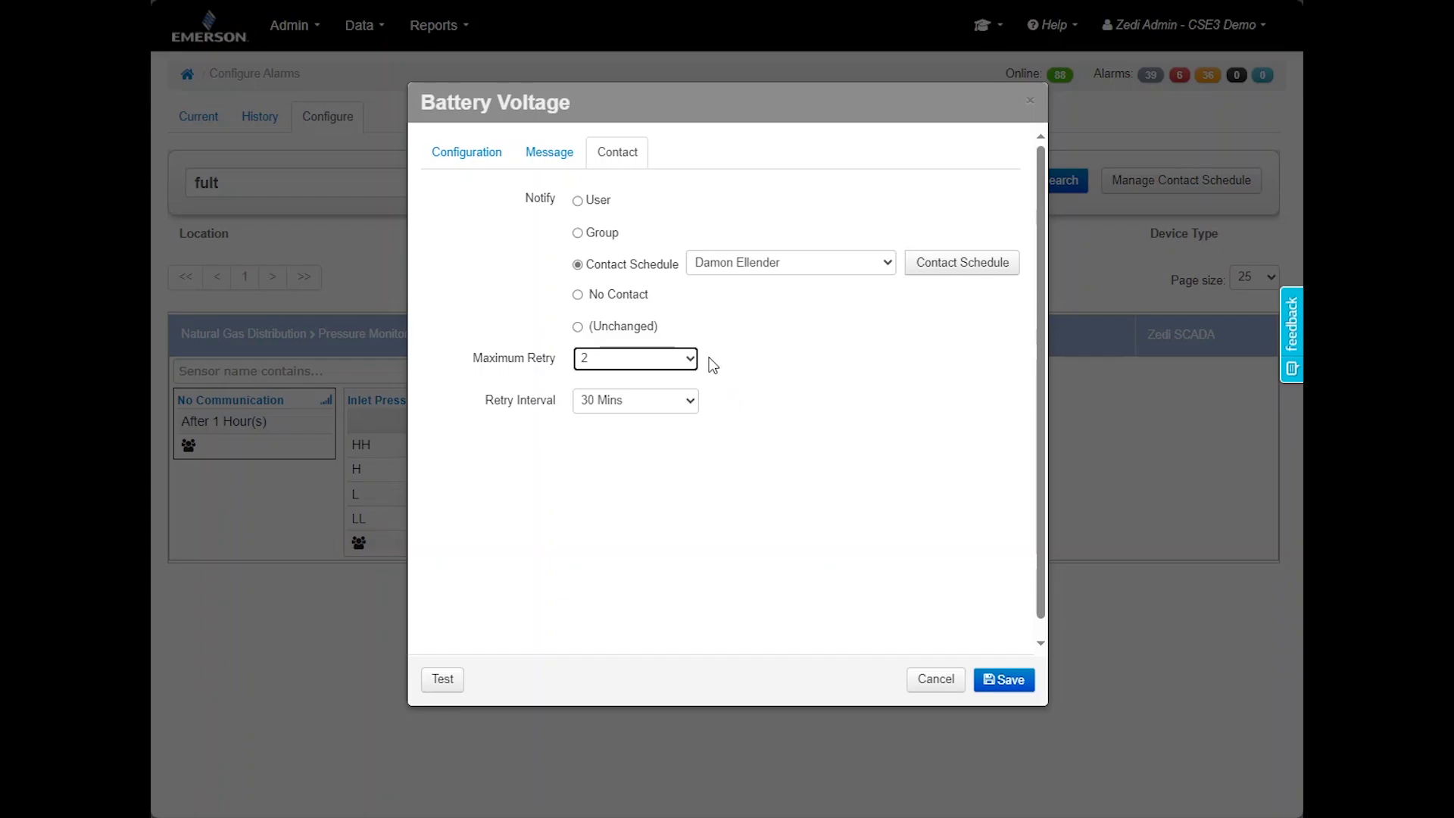
{"action": "left_click", "coordinate": [691, 402]}
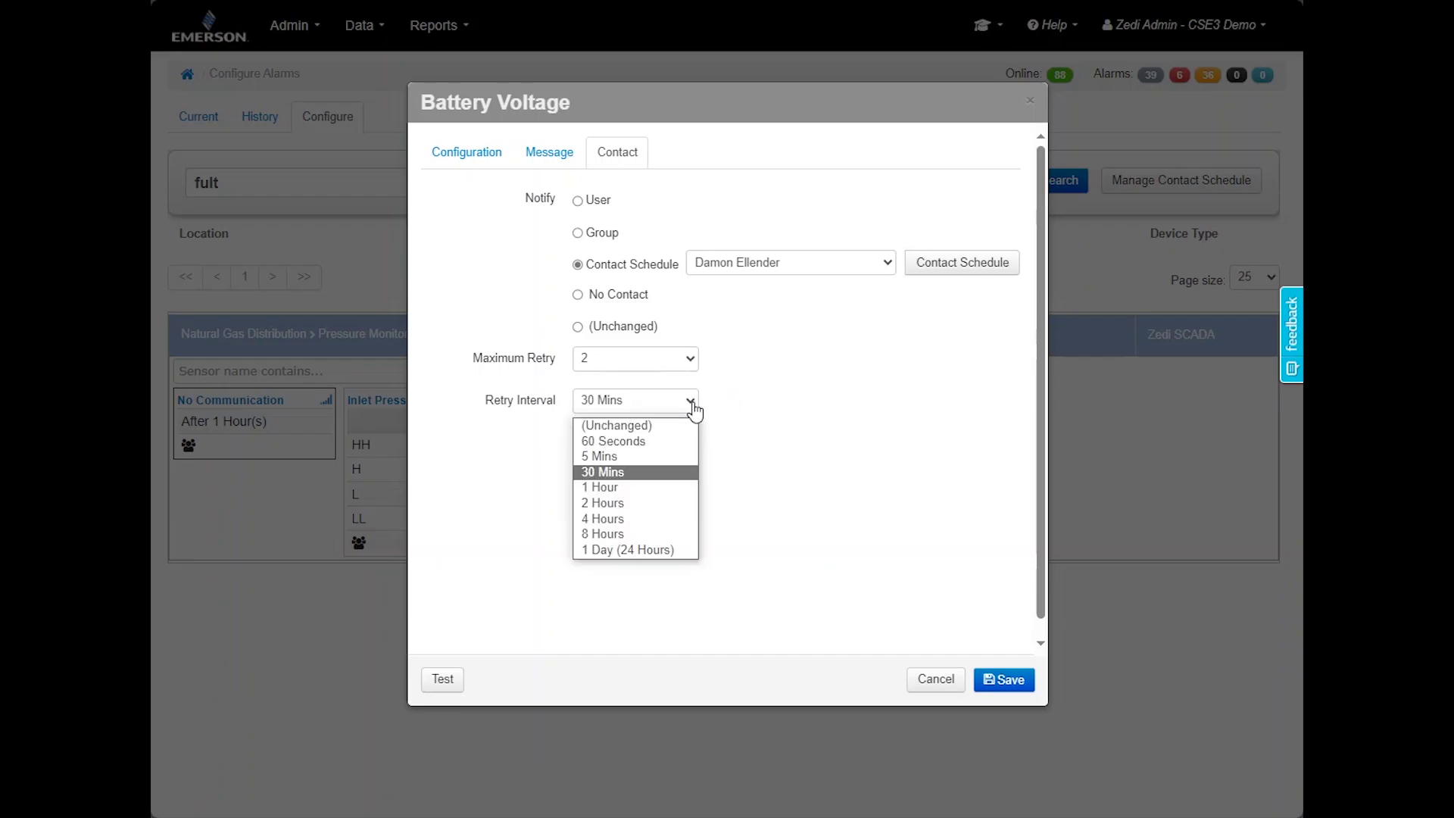
{"action": "left_click", "coordinate": [693, 406]}
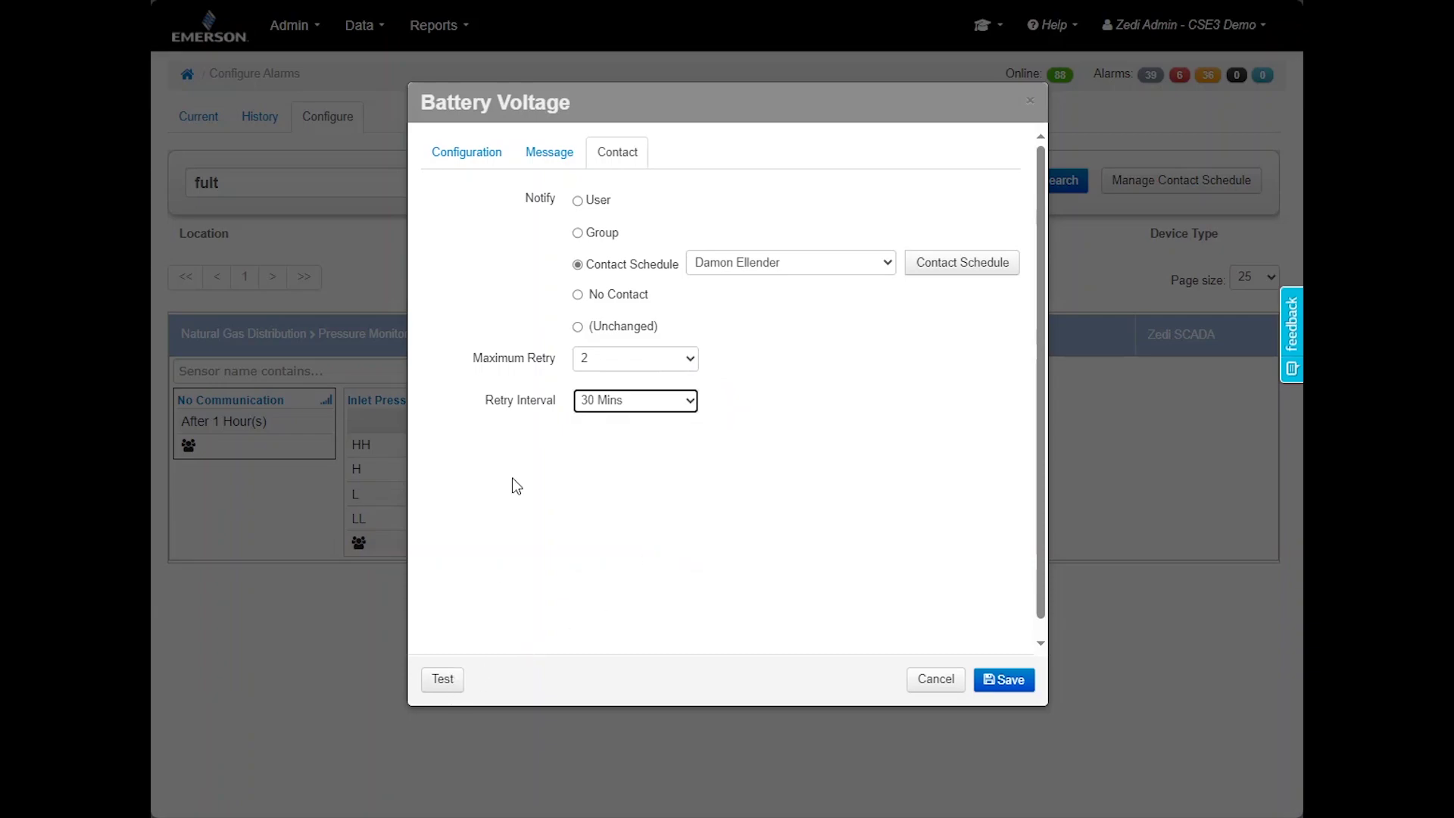
{"action": "left_click", "coordinate": [544, 149]}
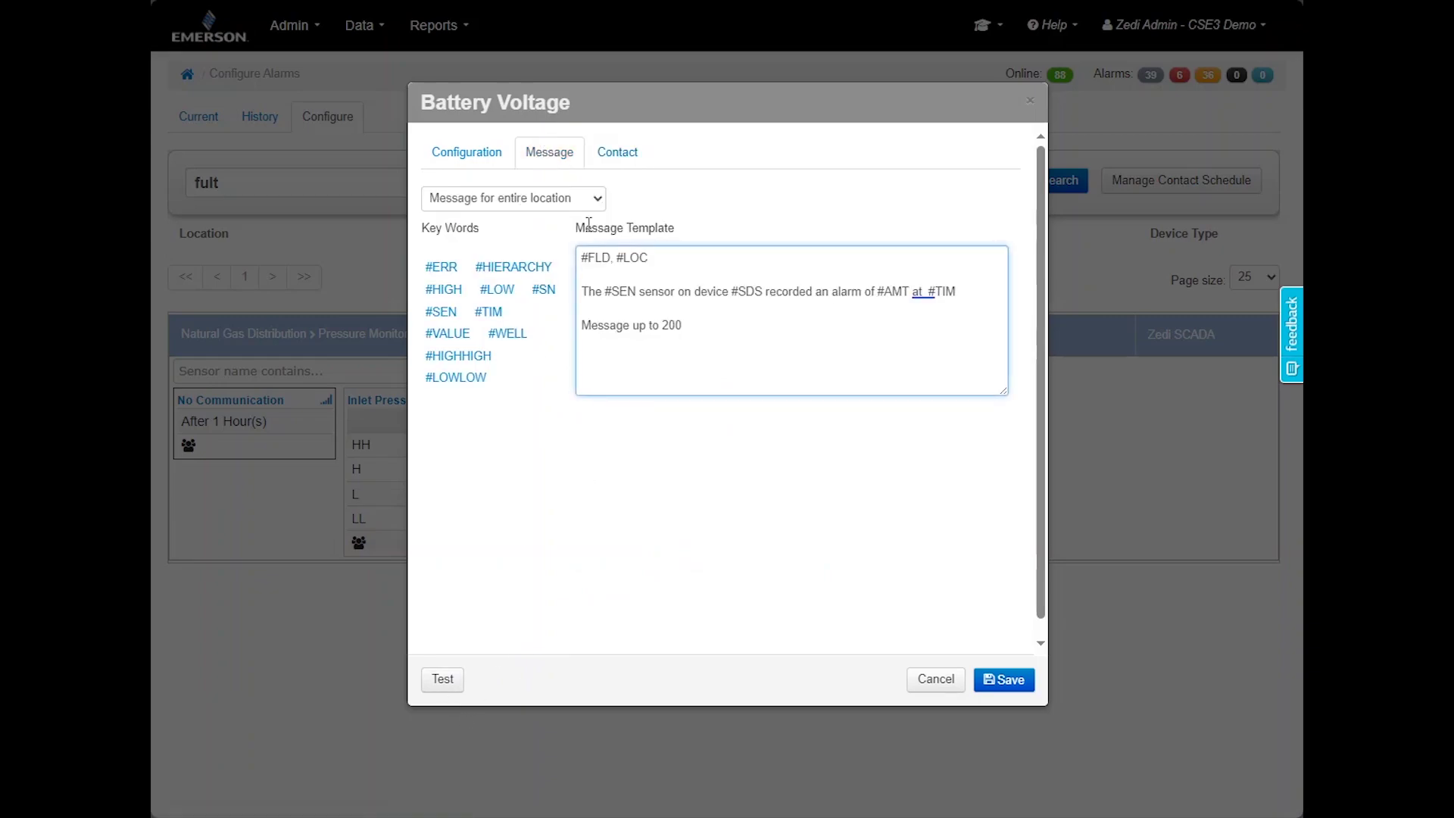
{"action": "left_click", "coordinate": [492, 161]}
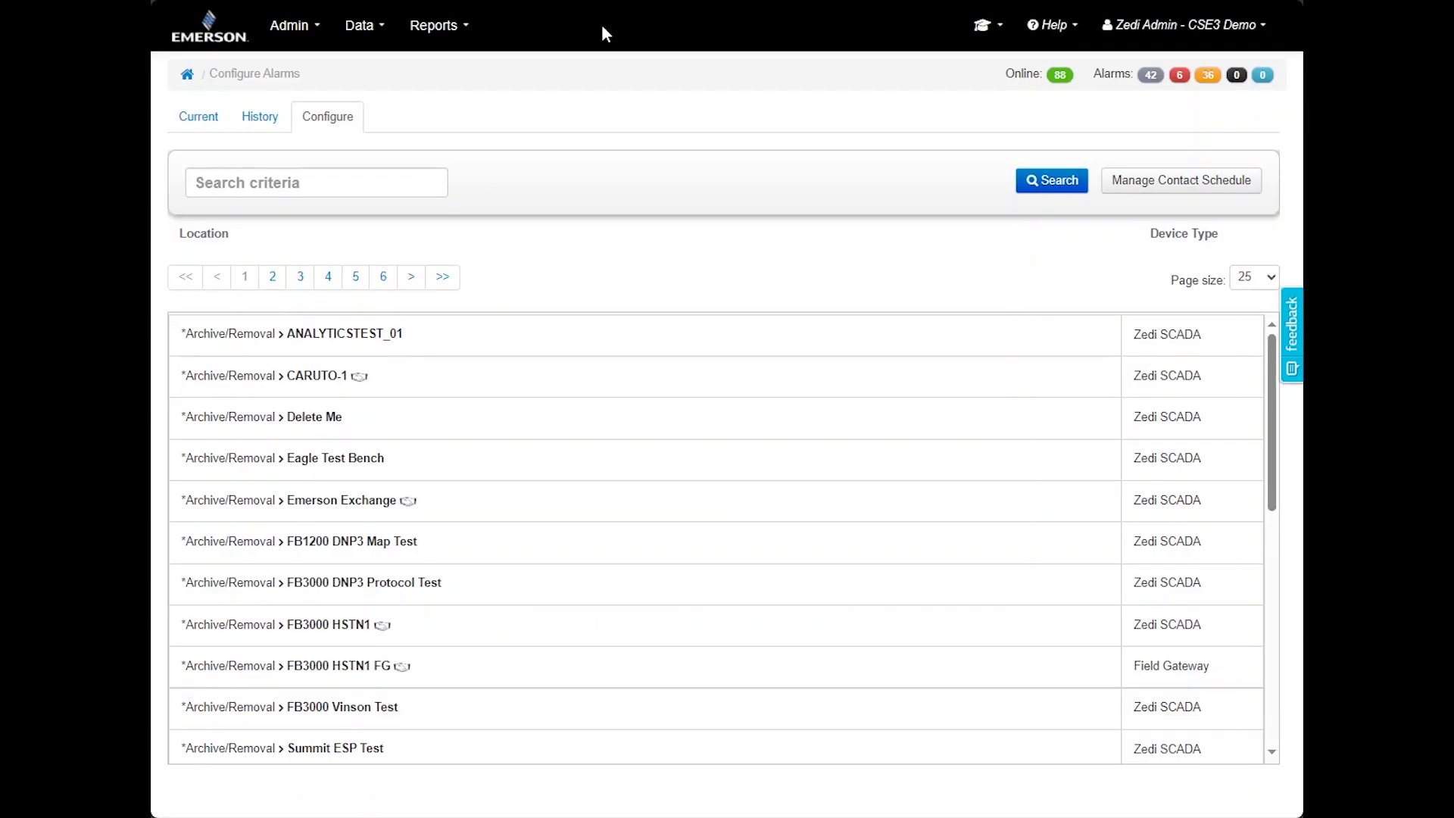
{"action": "left_click", "coordinate": [1142, 183]}
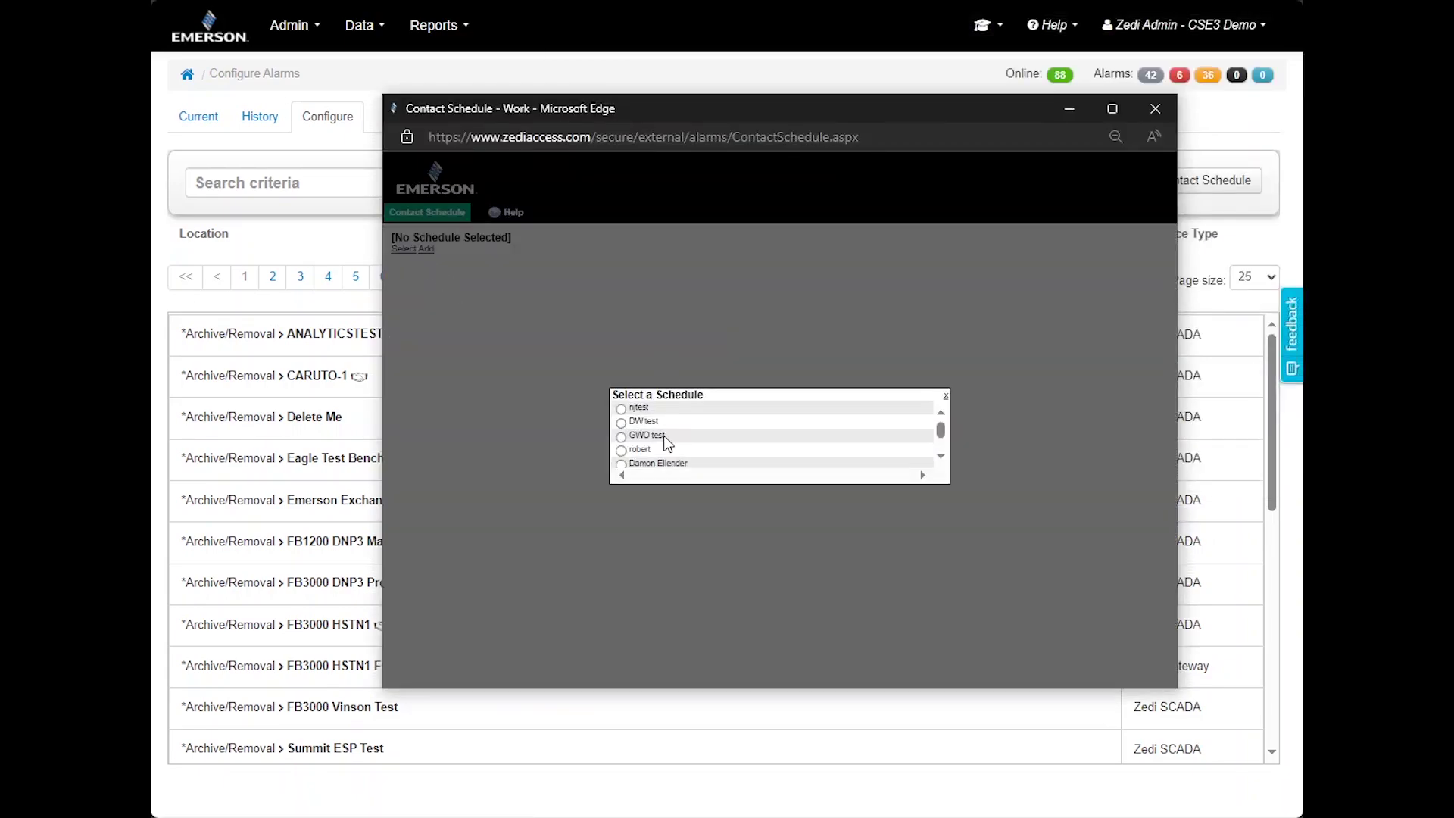
{"action": "left_click", "coordinate": [631, 412]}
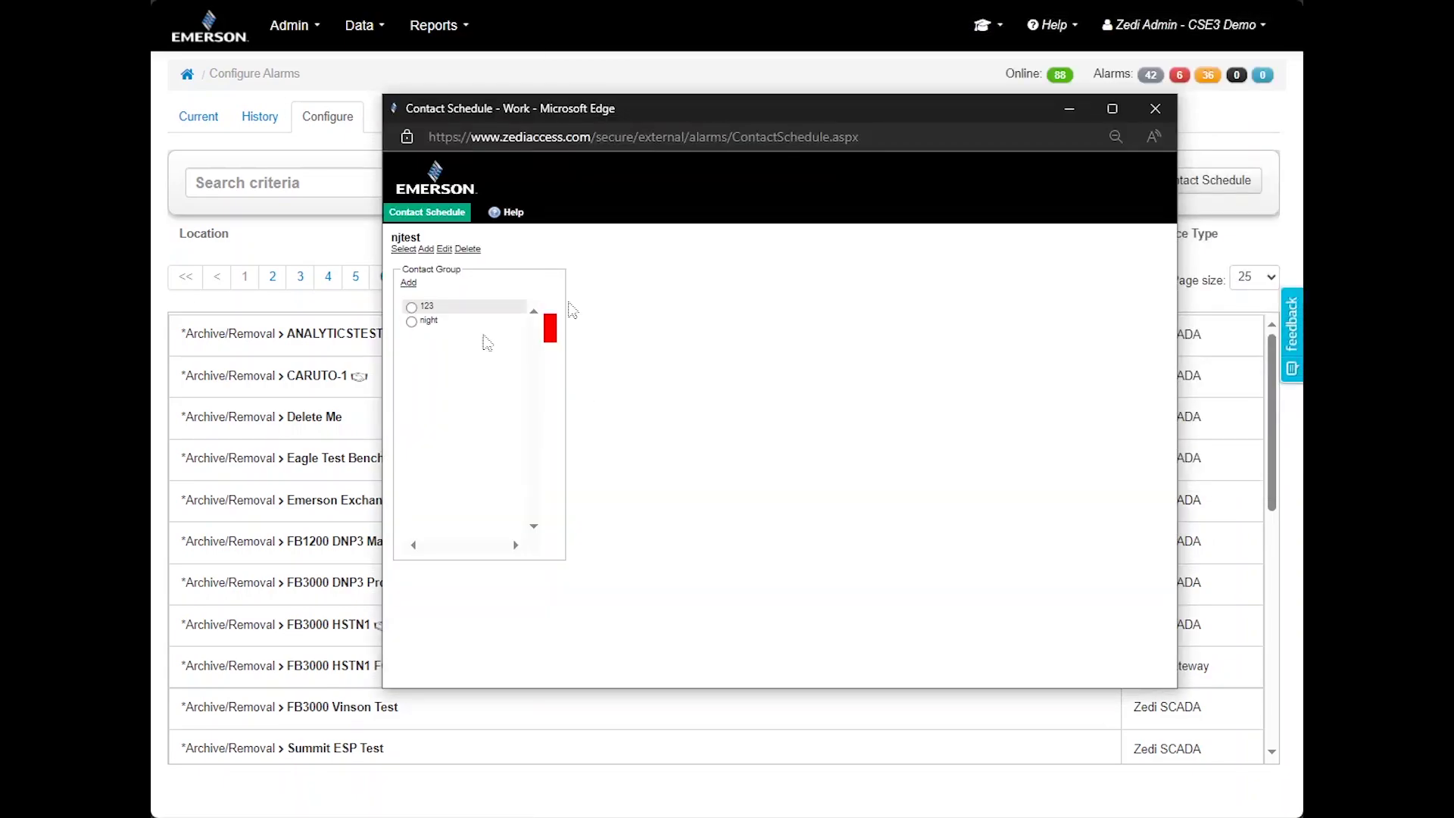
{"action": "left_click", "coordinate": [426, 321]}
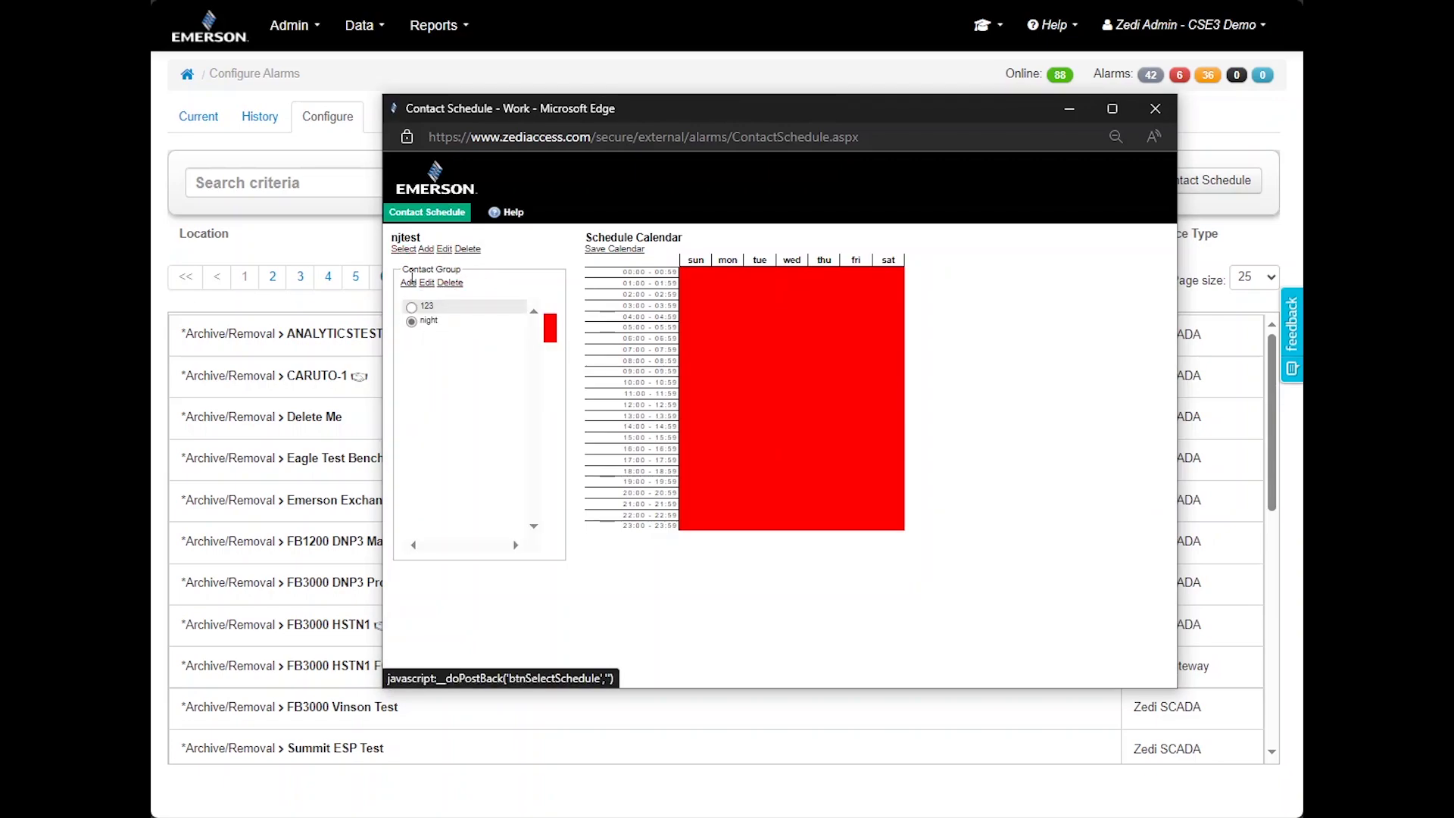
{"action": "left_click", "coordinate": [408, 282]}
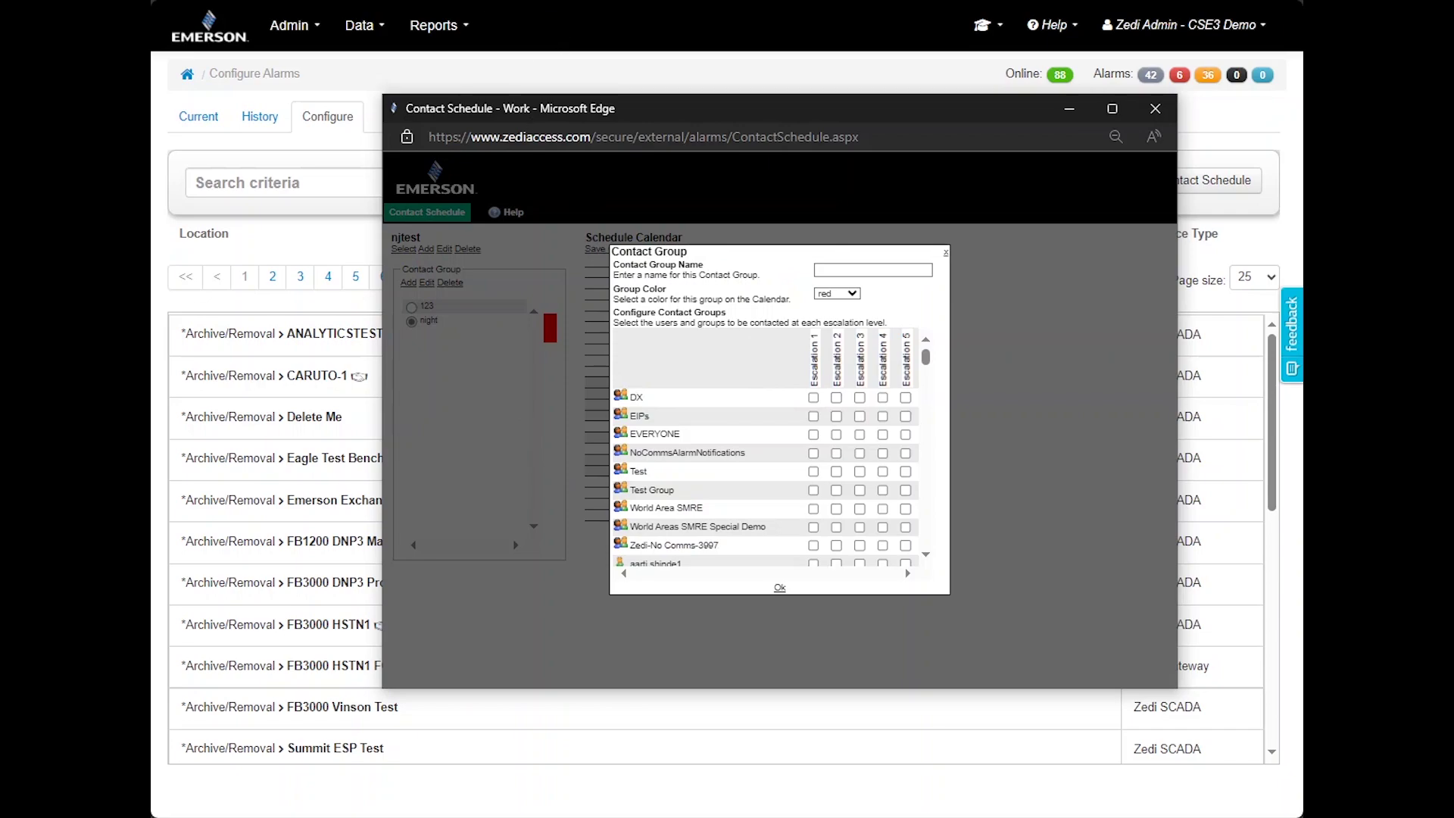
{"action": "left_click", "coordinate": [531, 6]}
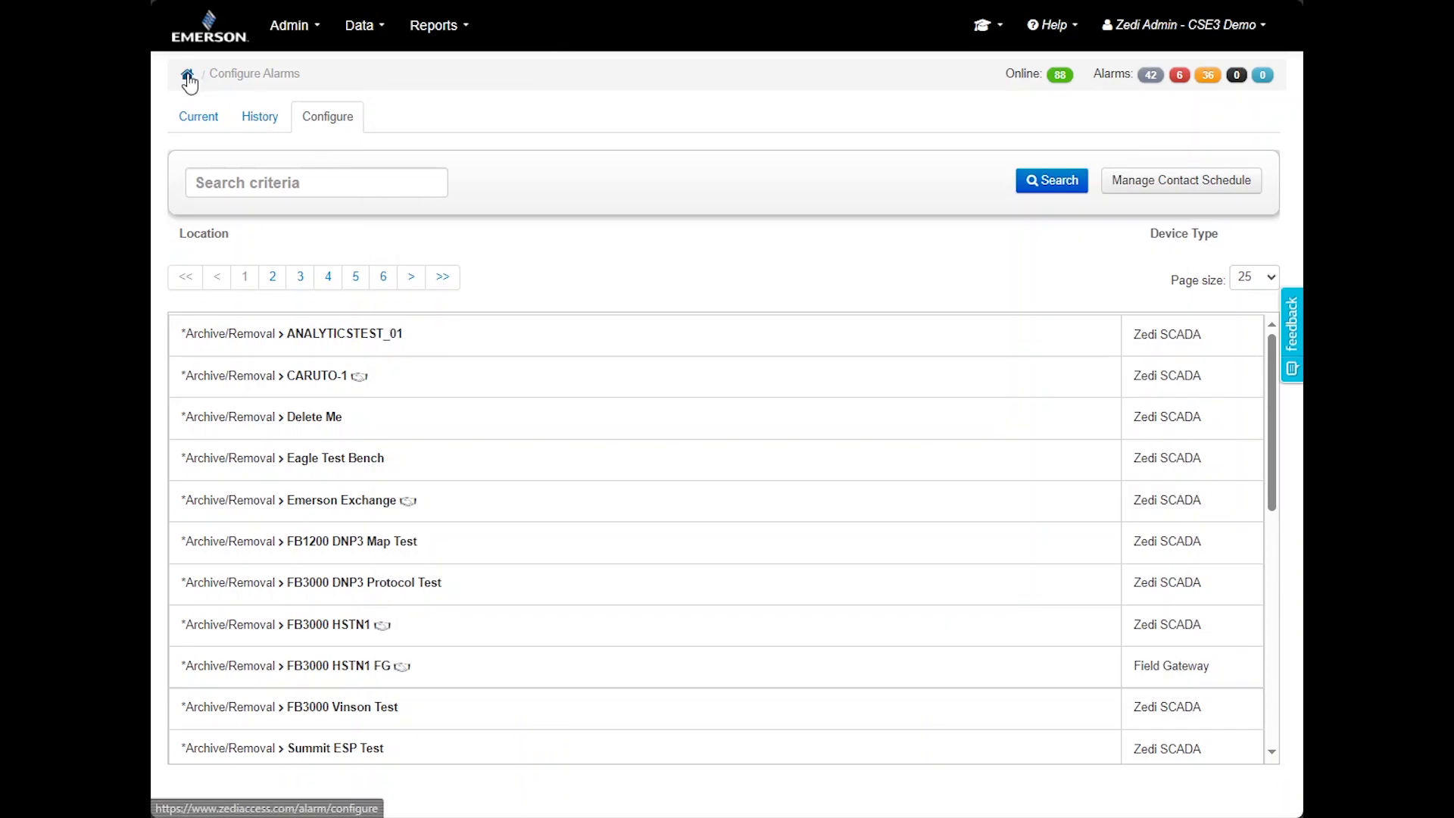
Return to the dashboard and open Admin > Company > Settings
{"action": "left_click", "coordinate": [221, 34]}
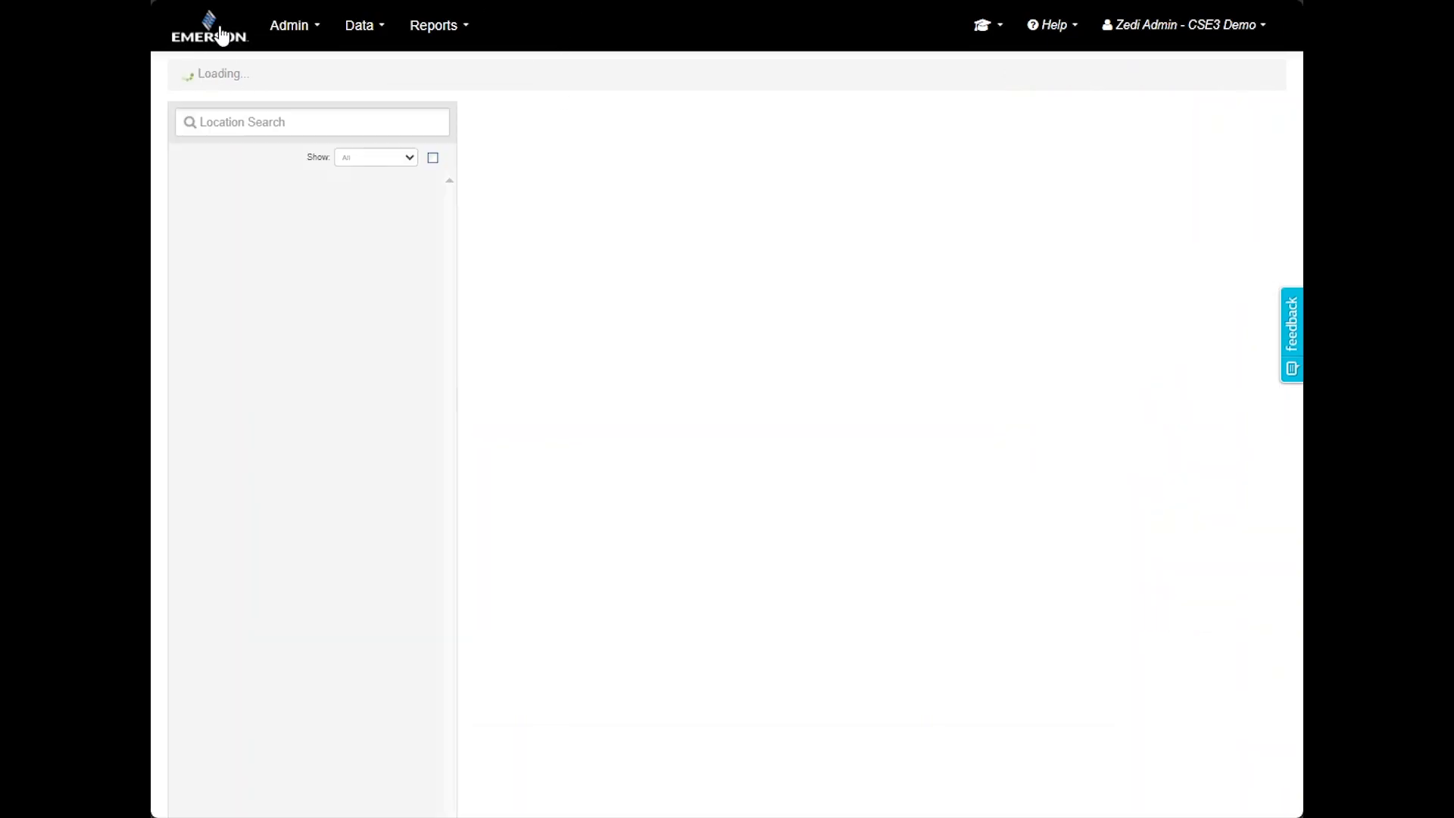
{"action": "left_click", "coordinate": [294, 38]}
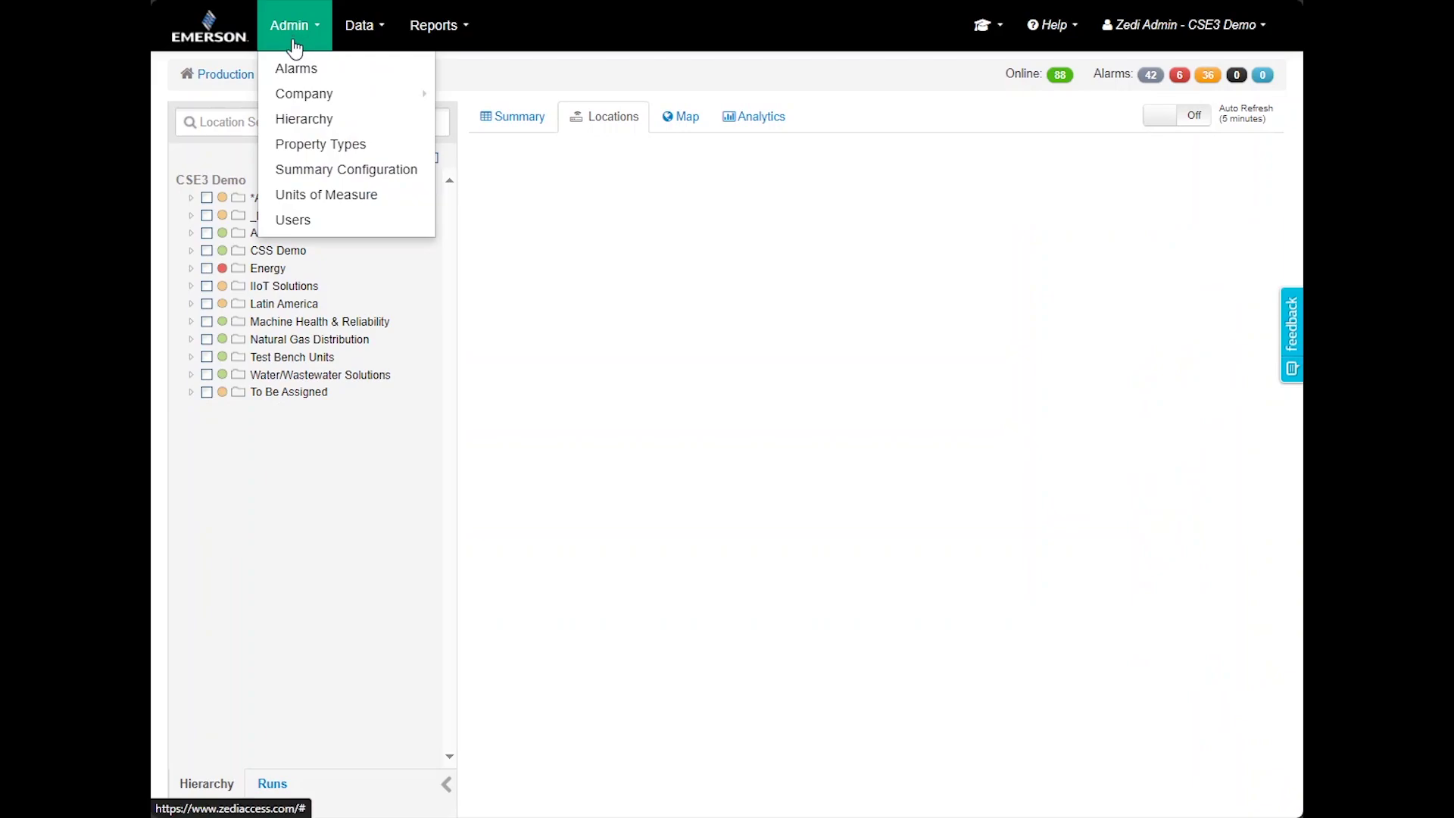
{"action": "mouse_move", "coordinate": [305, 97]}
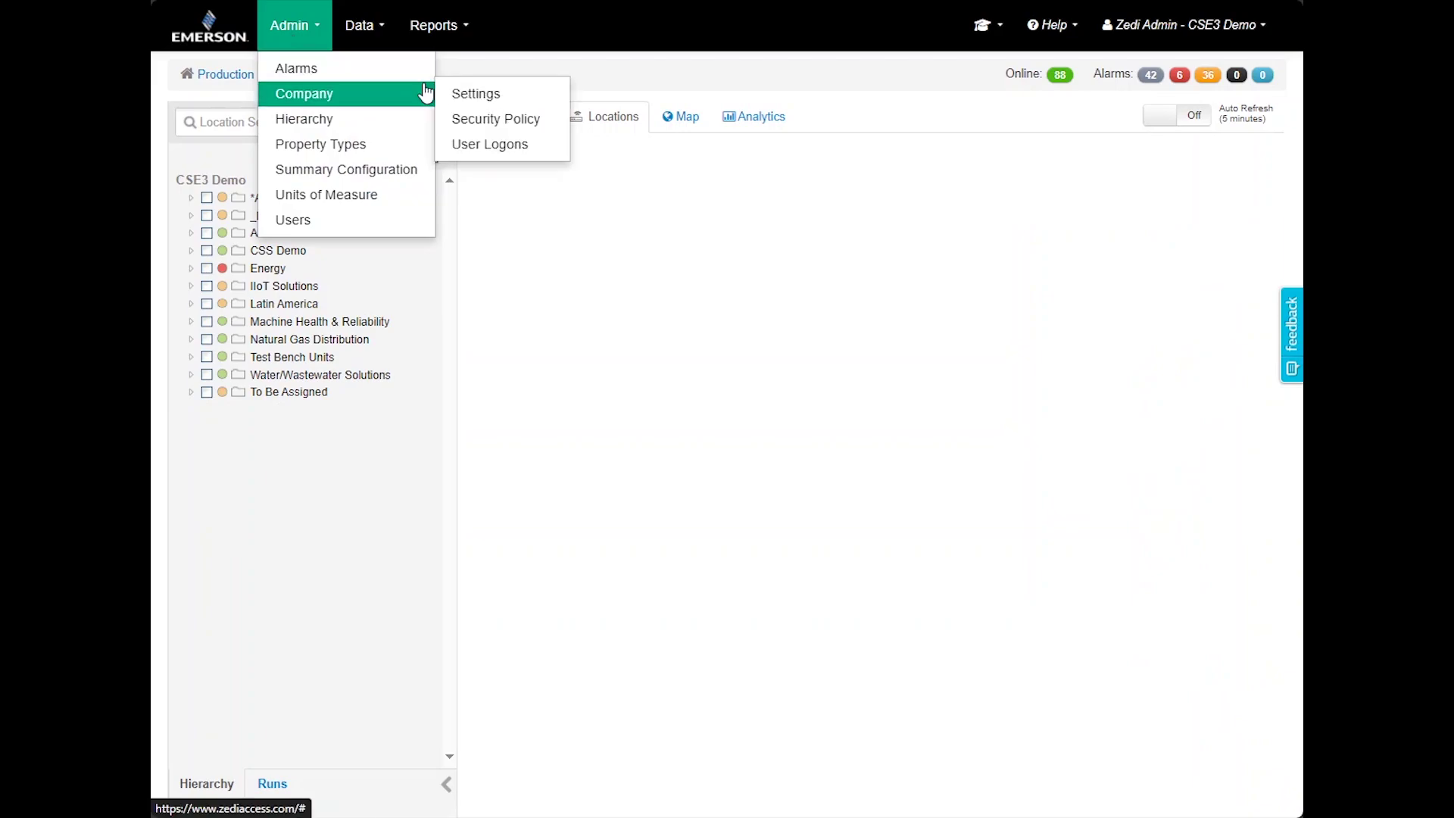
{"action": "left_click", "coordinate": [476, 96]}
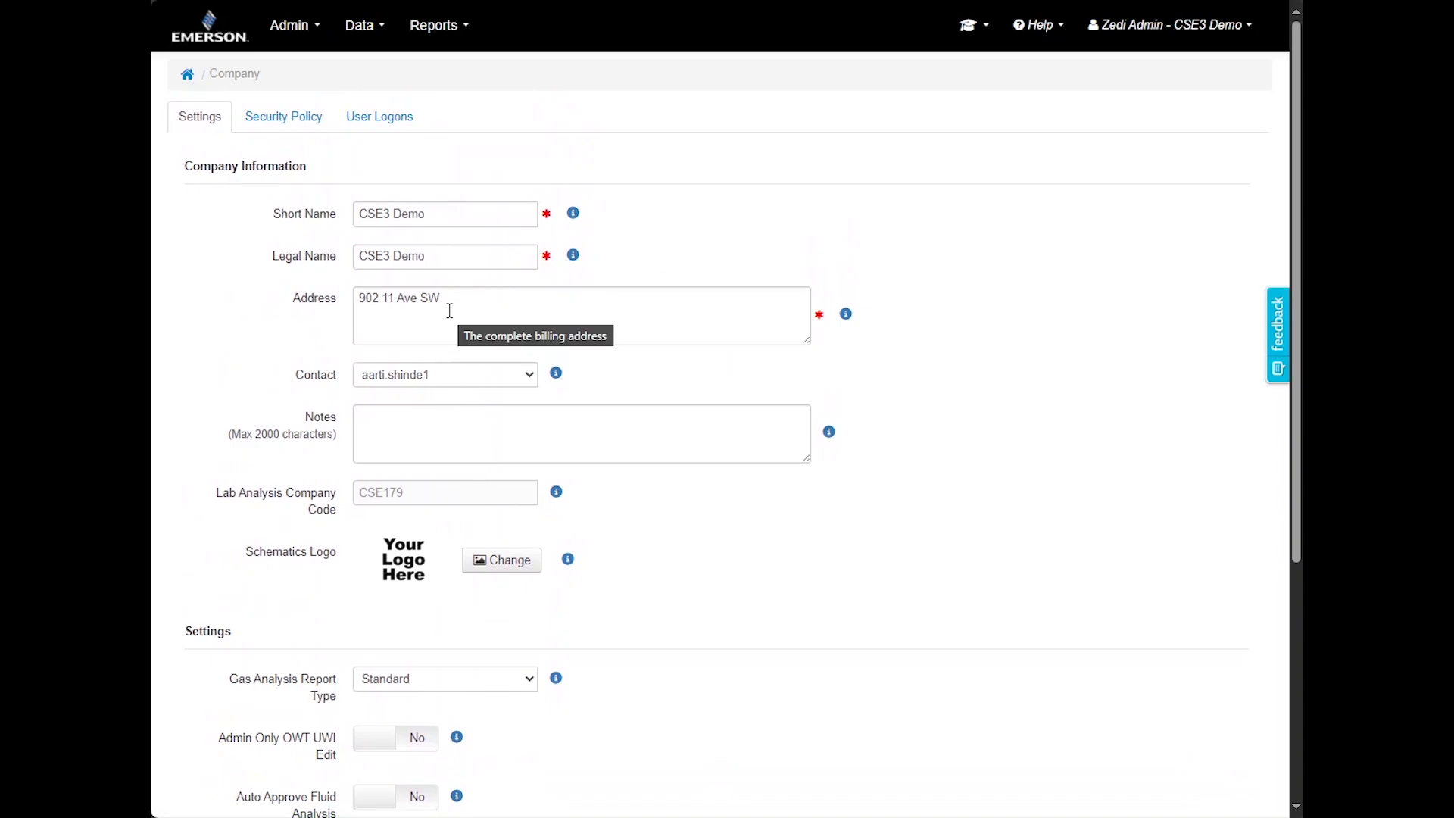
Review the password security policy and recent user logons, then open Hierarchy Administration
{"action": "left_click", "coordinate": [291, 120]}
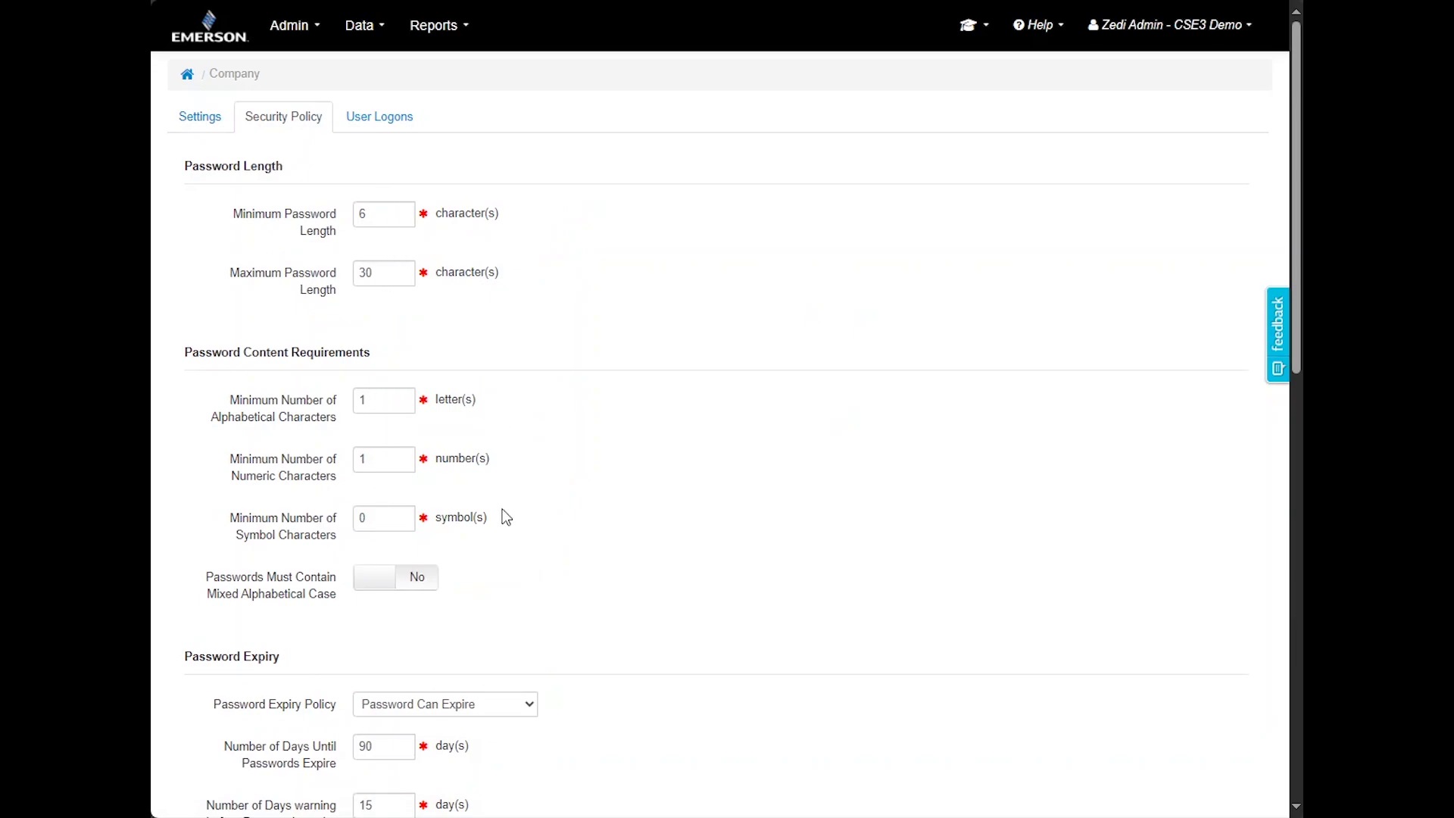
{"action": "left_click", "coordinate": [385, 118]}
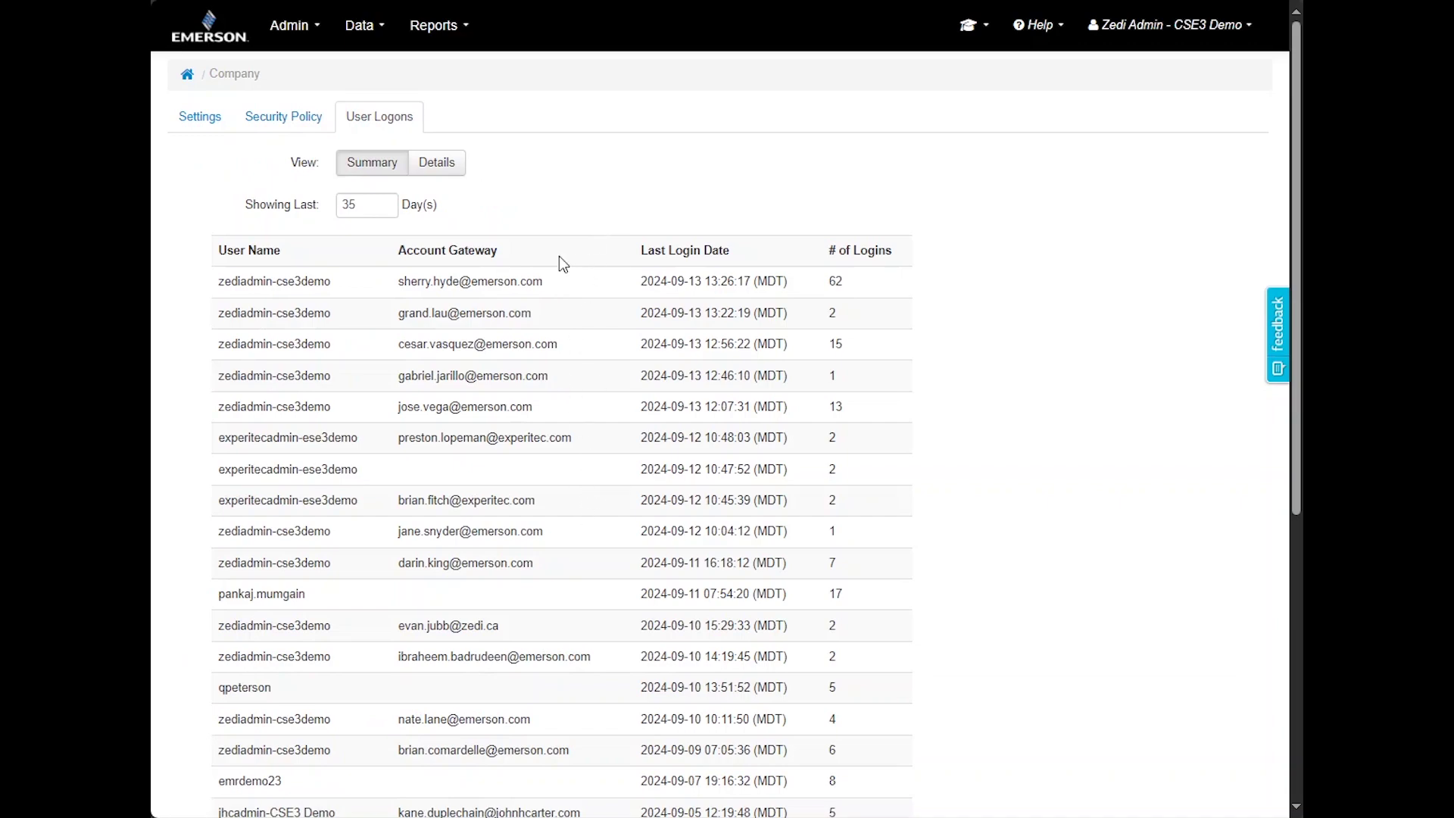
{"action": "left_click", "coordinate": [292, 25]}
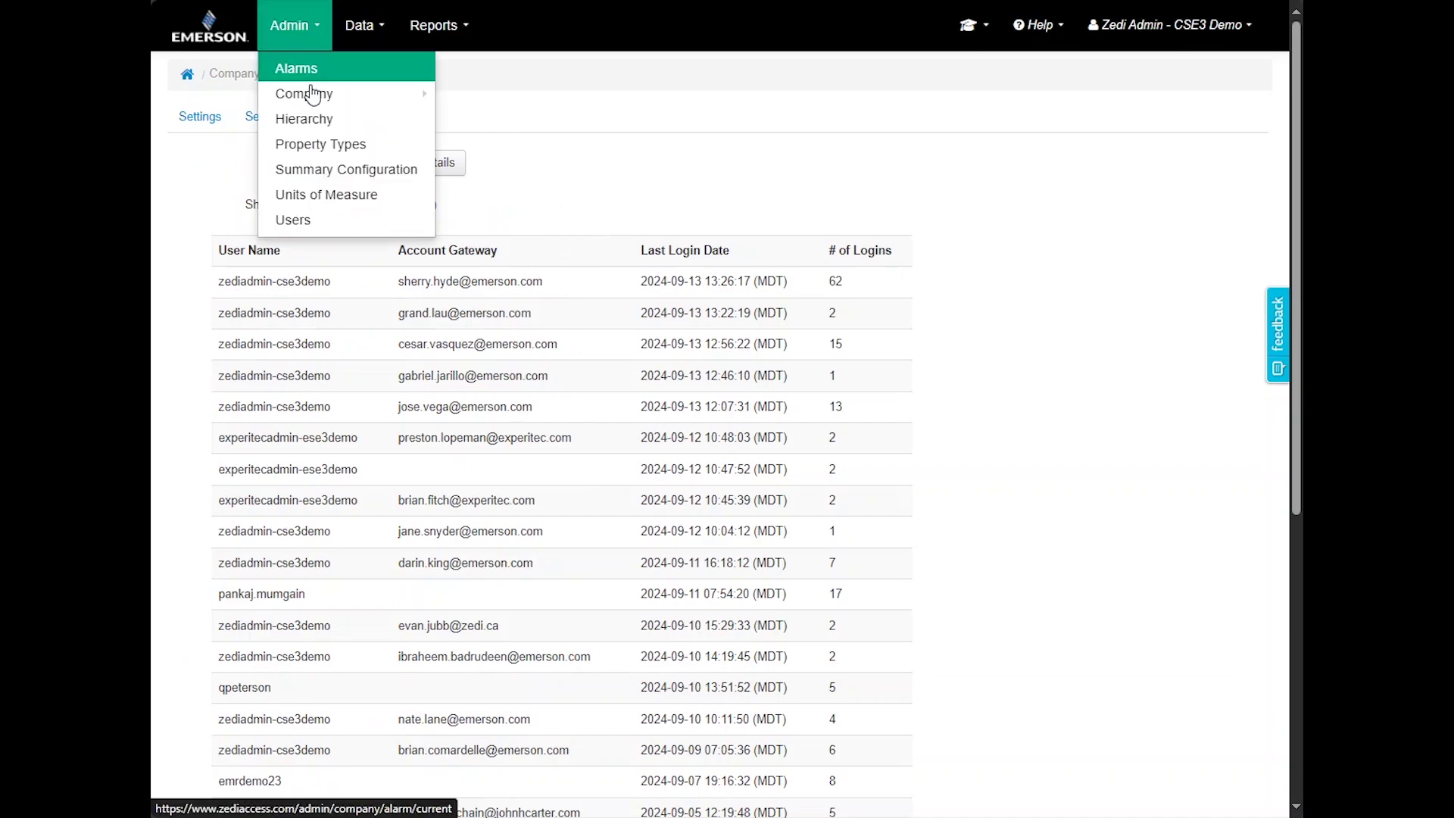
{"action": "left_click", "coordinate": [323, 120]}
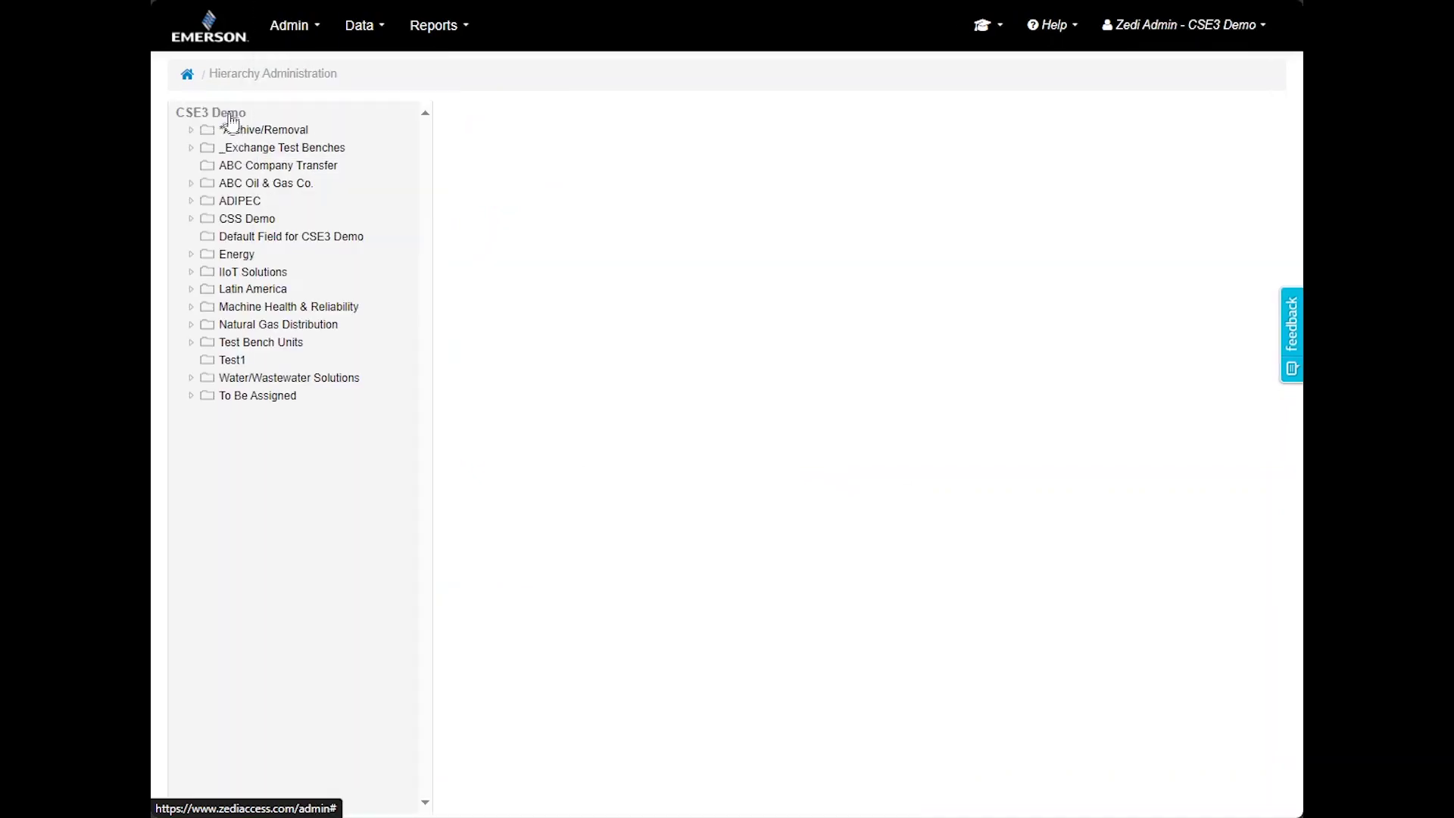
Expand _Exchange Test Benches in Hierarchy, review Property Types, then view Summary Configuration
{"action": "left_click", "coordinate": [254, 147]}
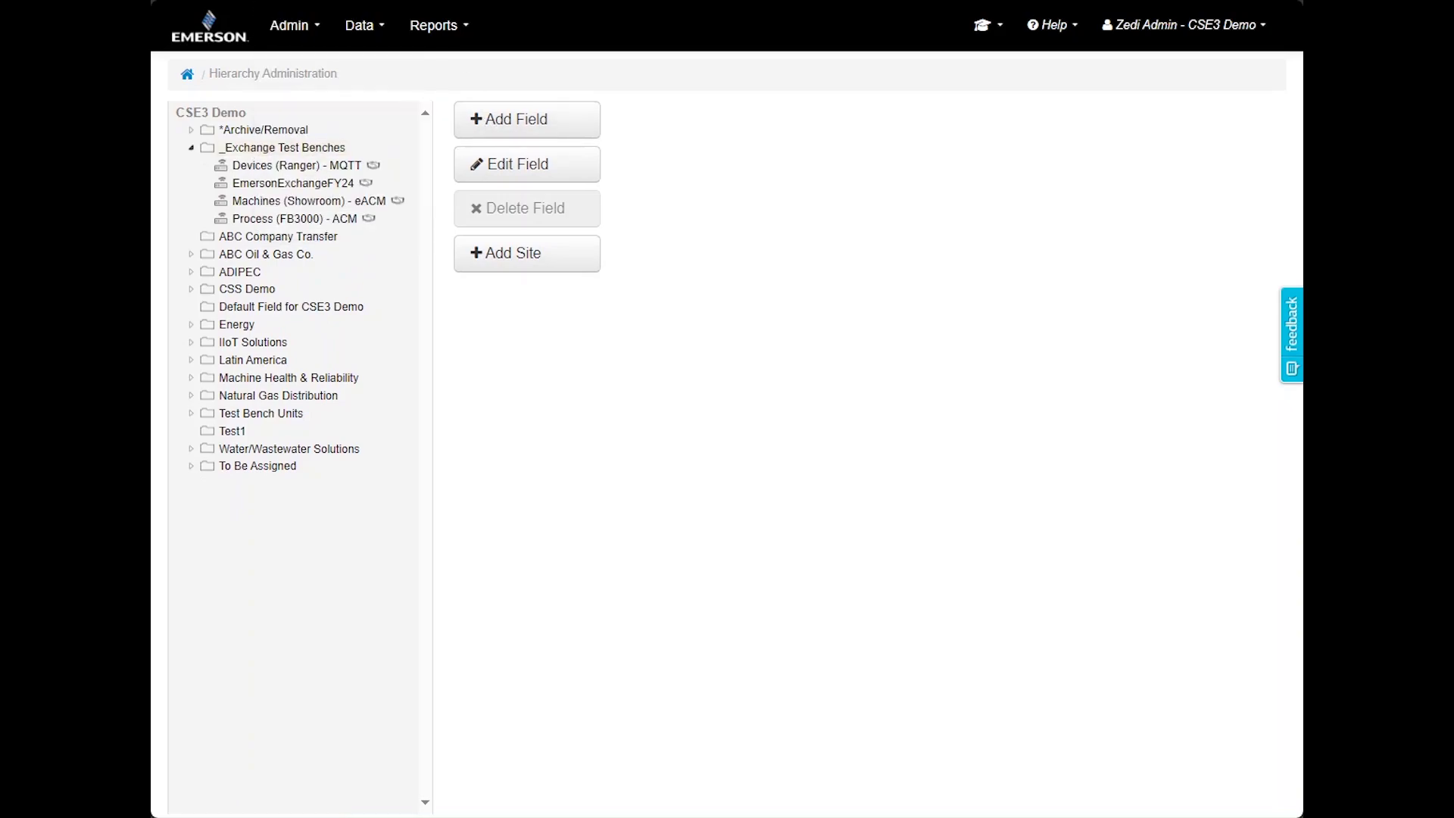
{"action": "left_click", "coordinate": [255, 147]}
{"action": "left_click", "coordinate": [290, 25]}
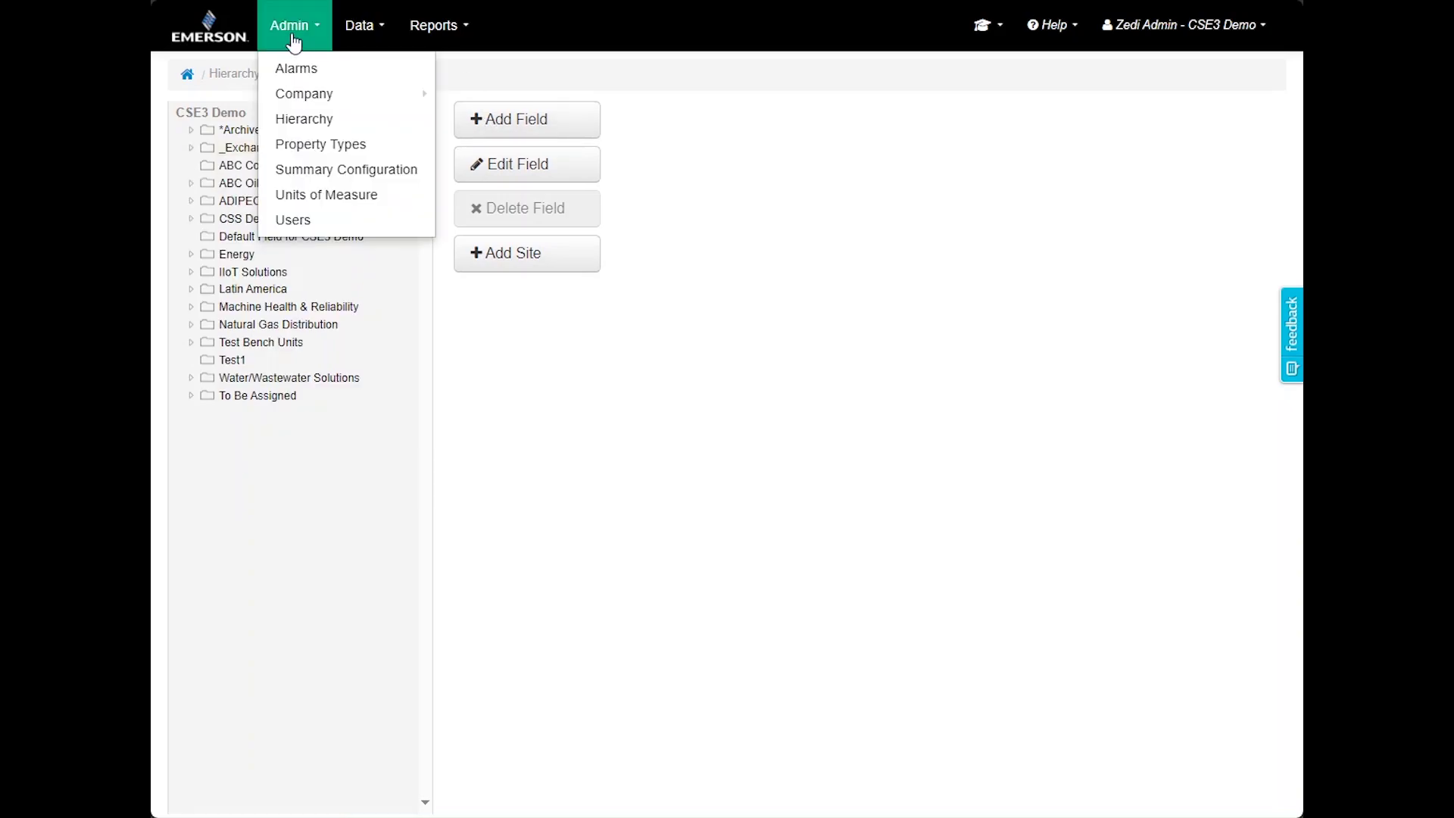
{"action": "left_click", "coordinate": [324, 149]}
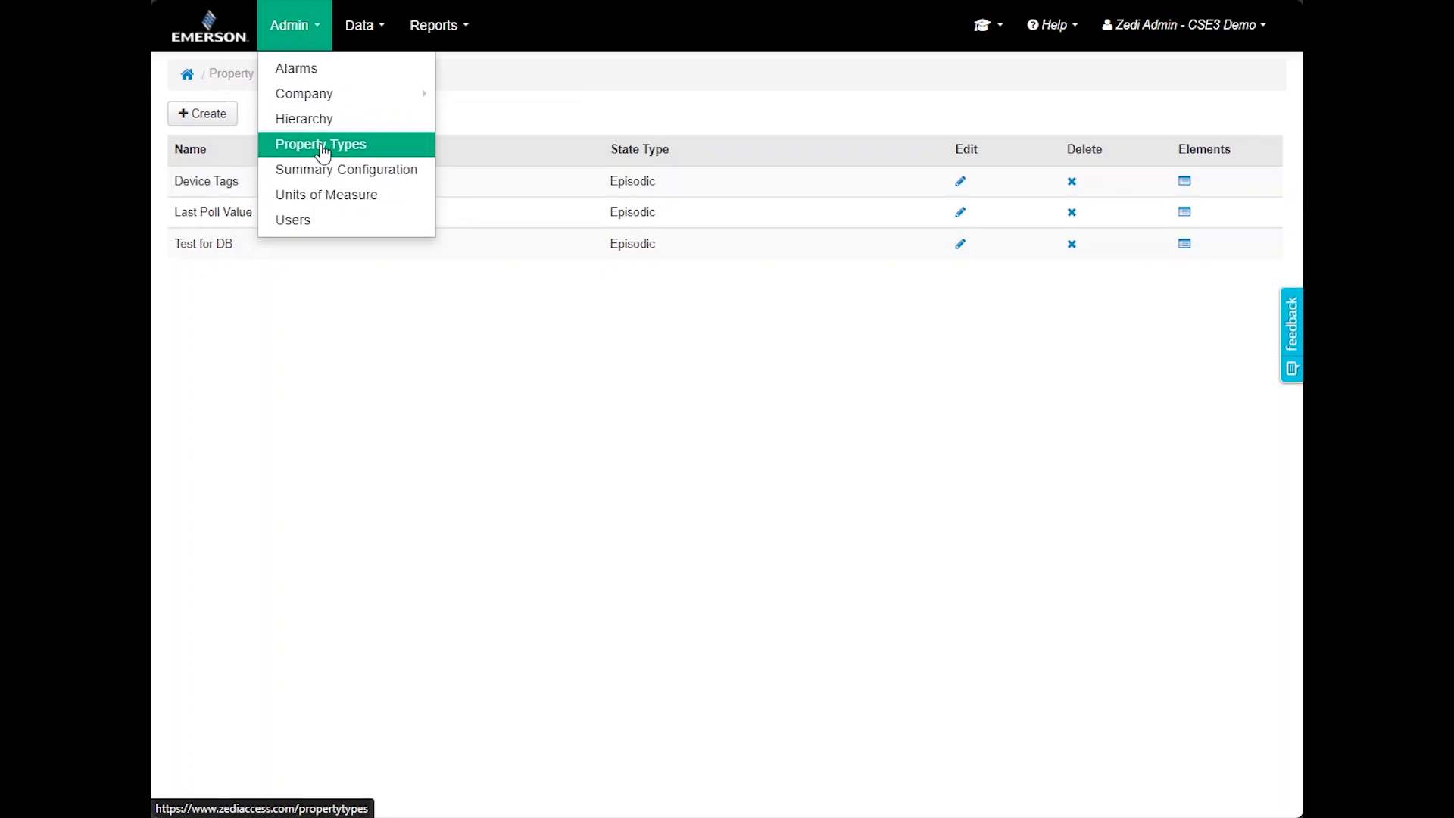
{"action": "left_click", "coordinate": [363, 151]}
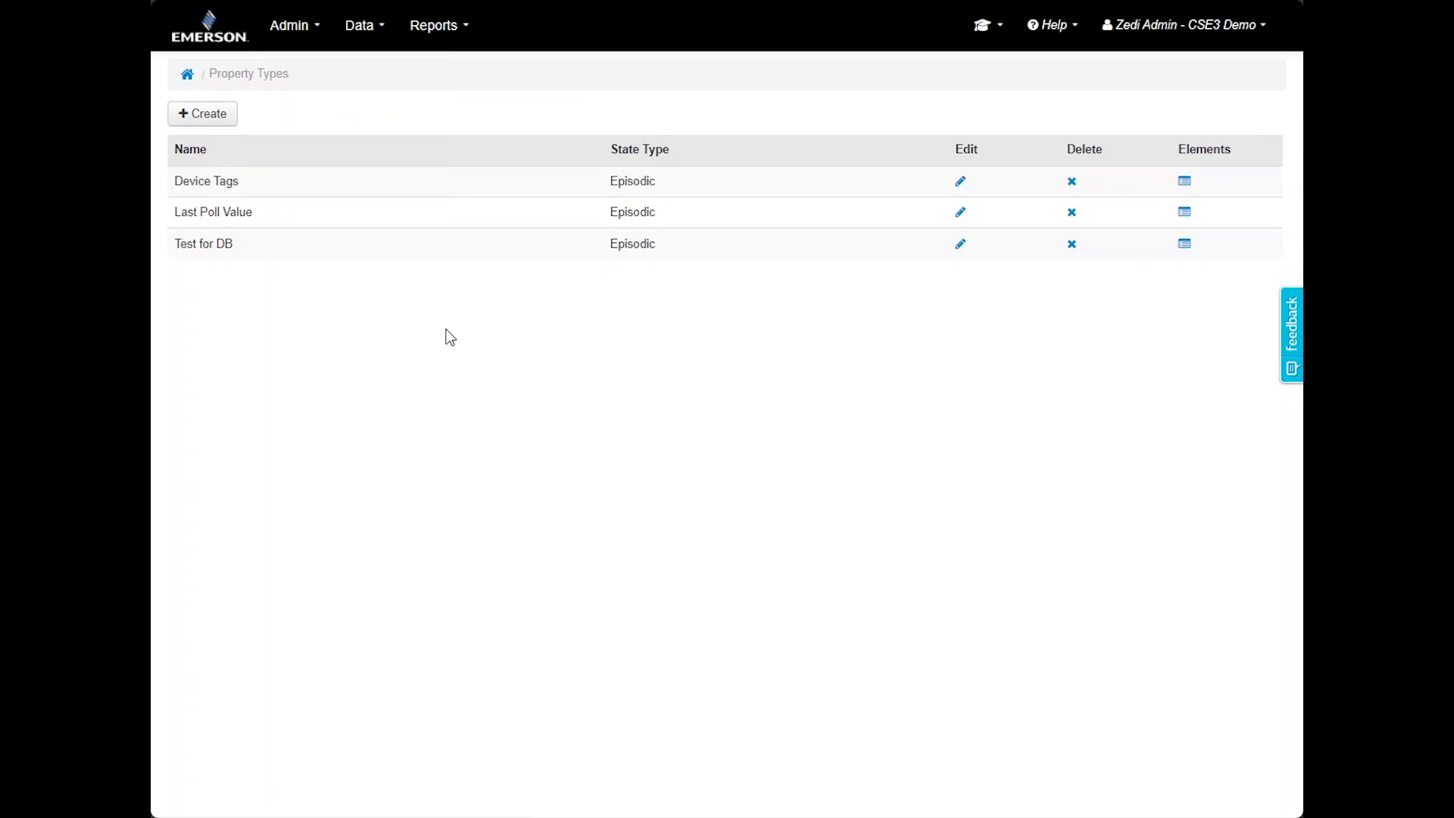
{"action": "left_click", "coordinate": [297, 30]}
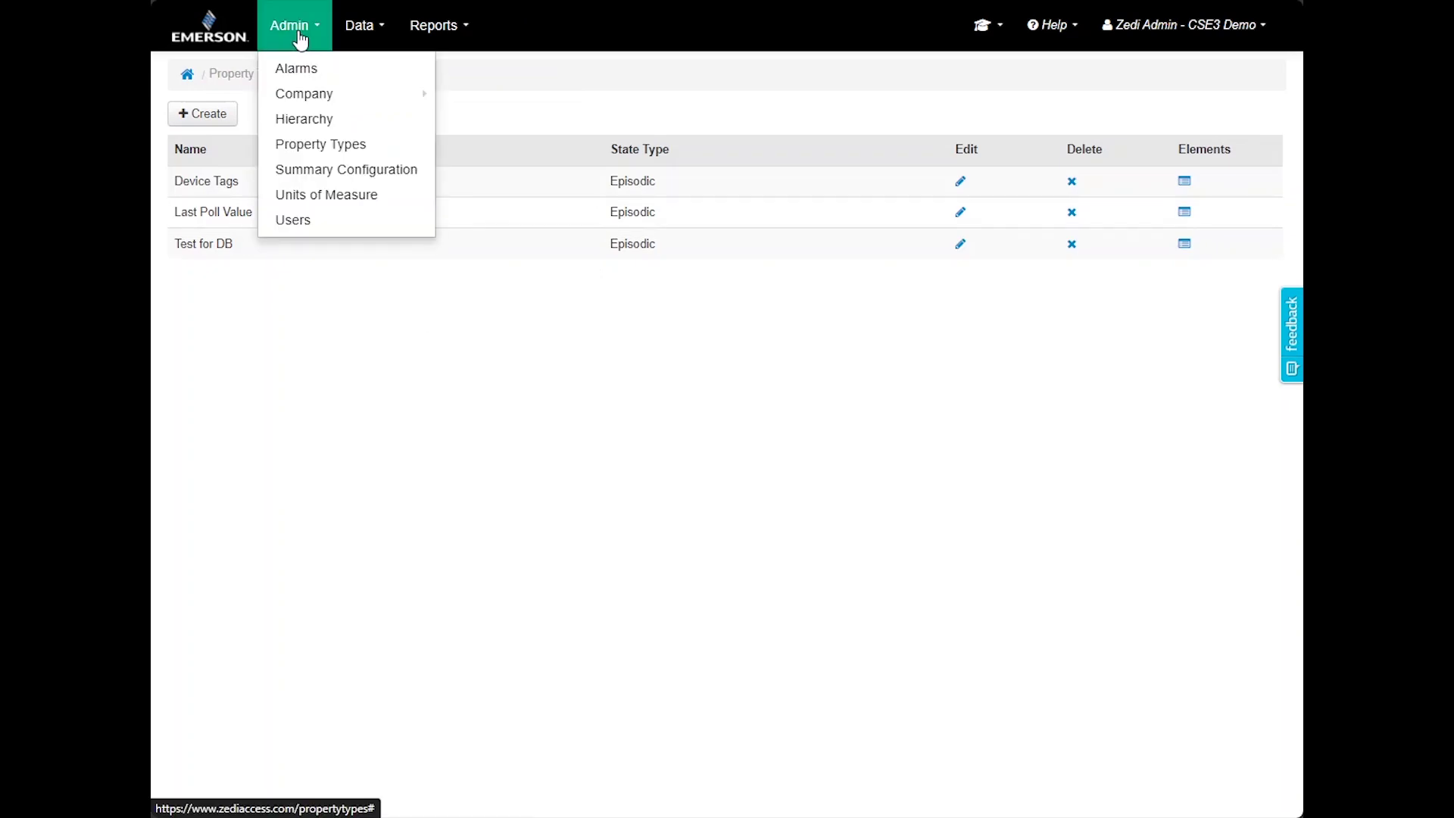
{"action": "left_click", "coordinate": [342, 182]}
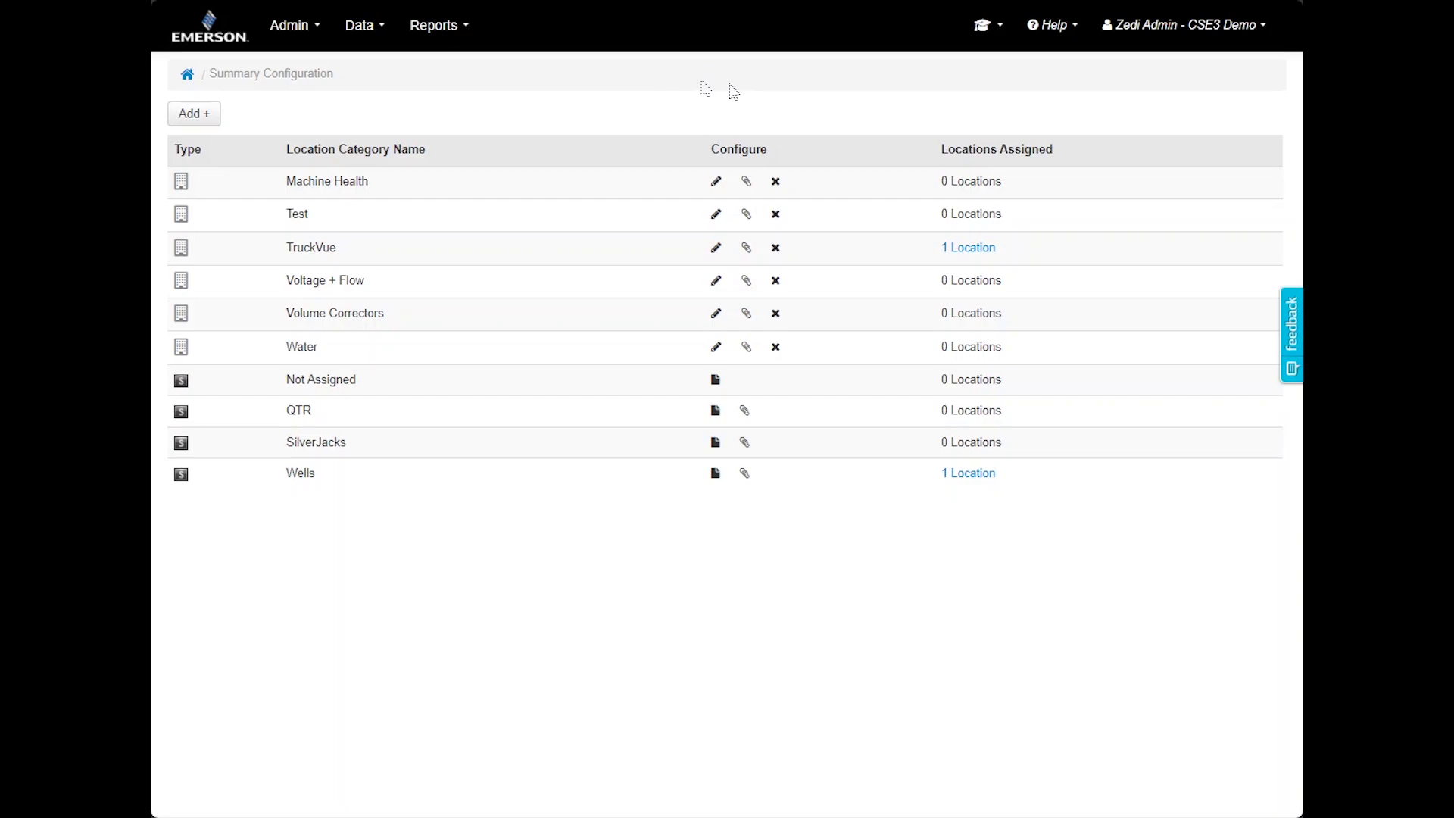
In Units of Measure, filter for 'volume' and open Volume Rate's effective unit choice
{"action": "left_click", "coordinate": [306, 31]}
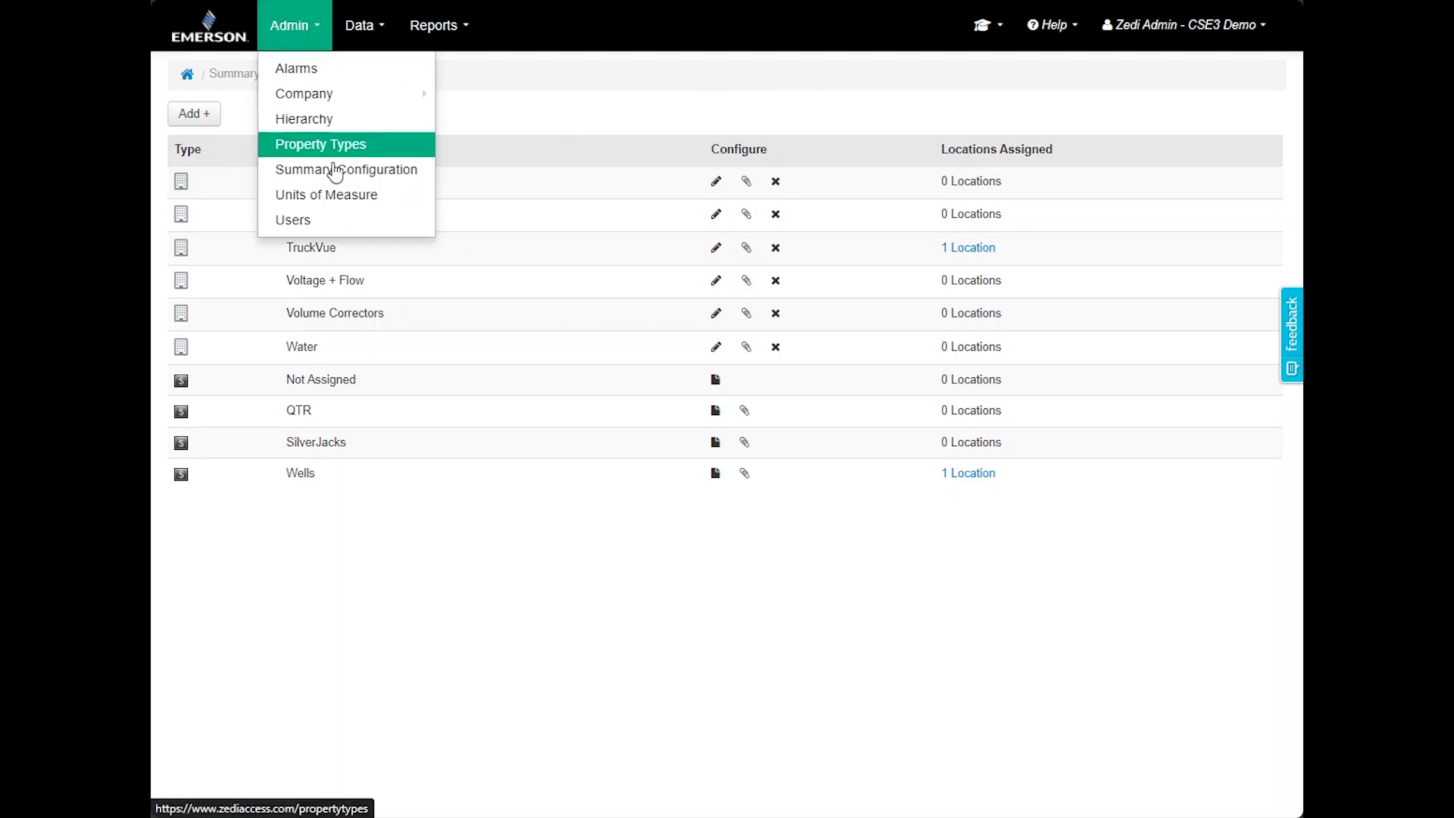
{"action": "left_click", "coordinate": [350, 198]}
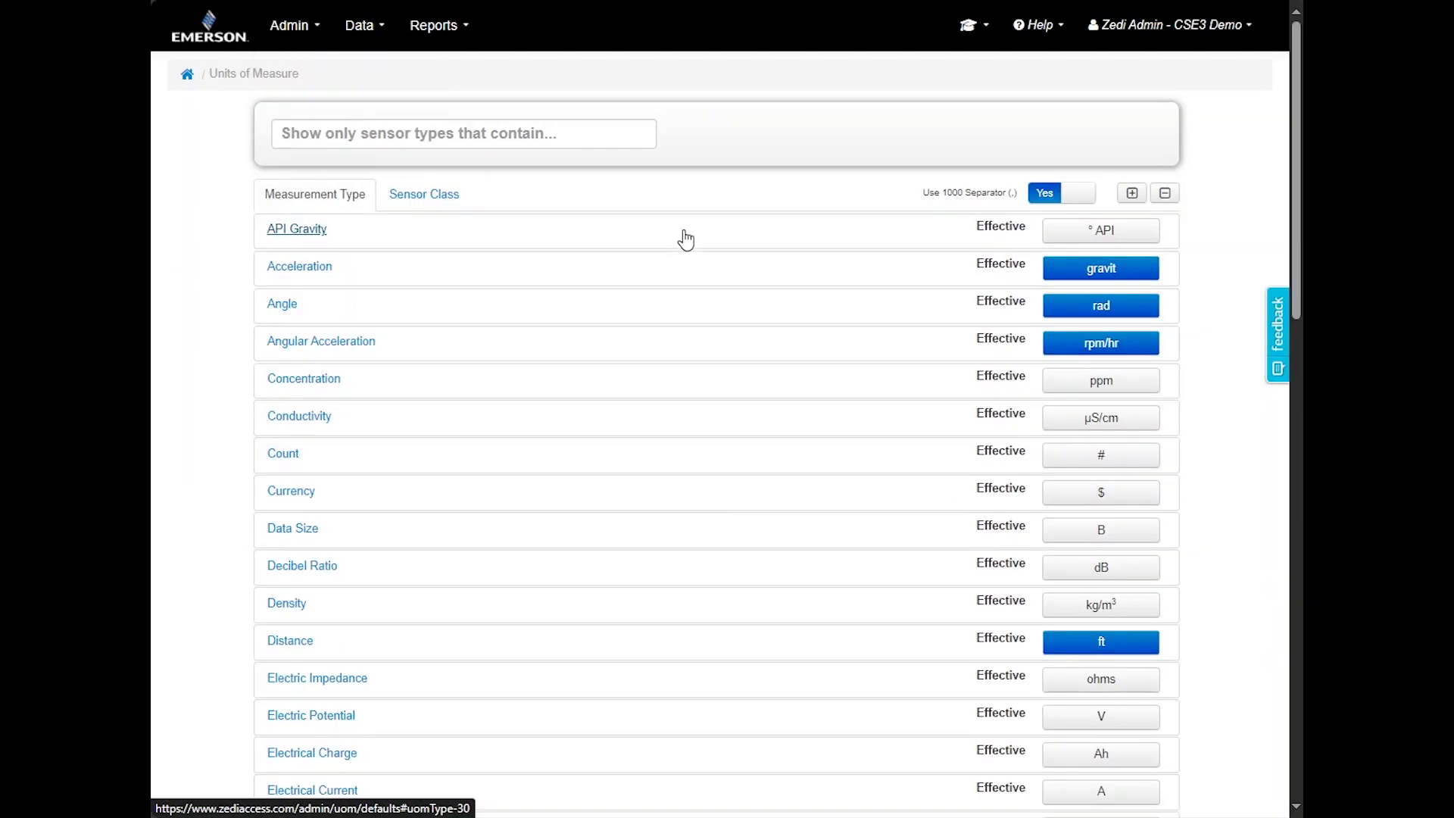
{"action": "left_click", "coordinate": [519, 134]}
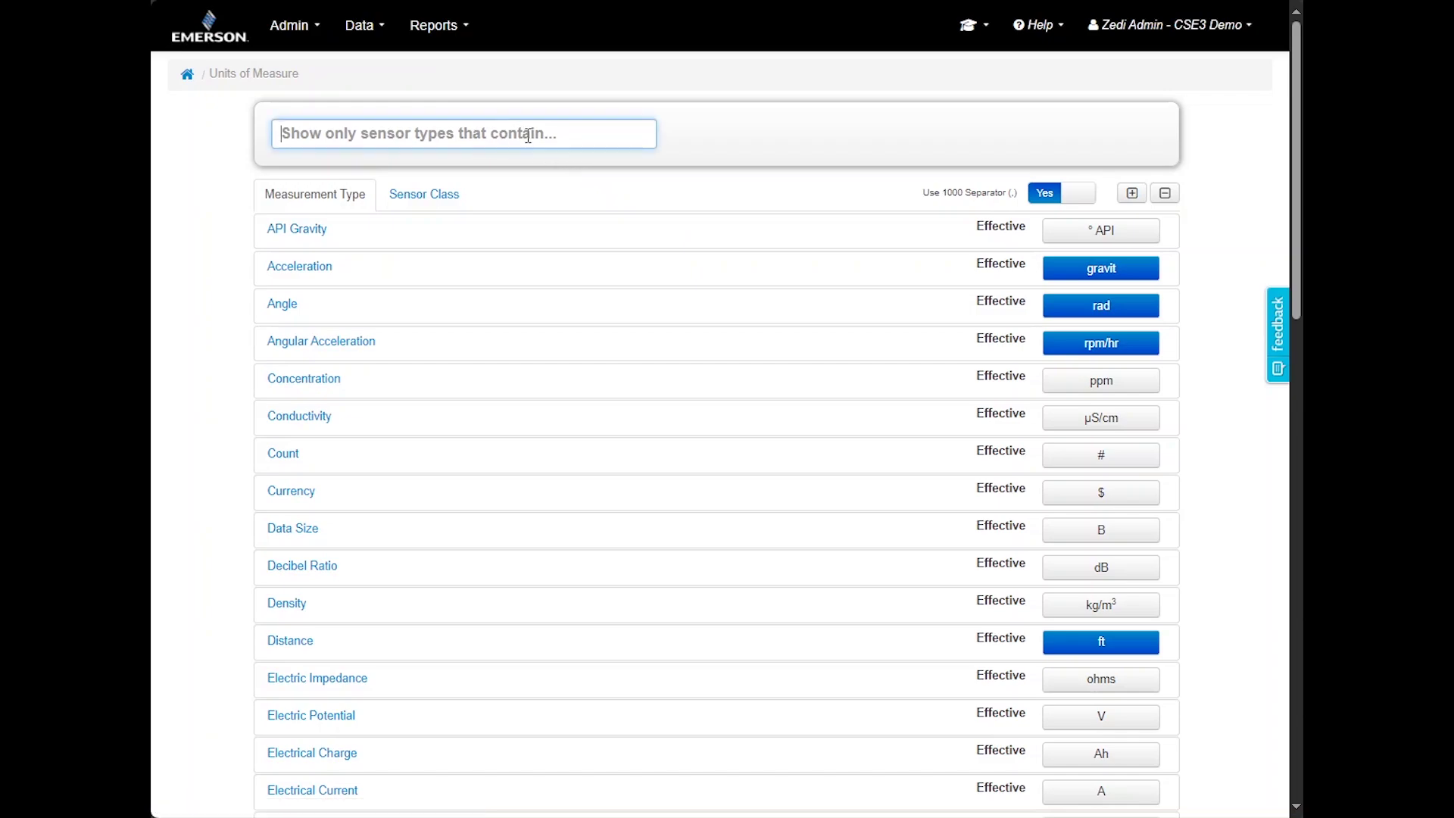
{"action": "type", "text": "volume"}
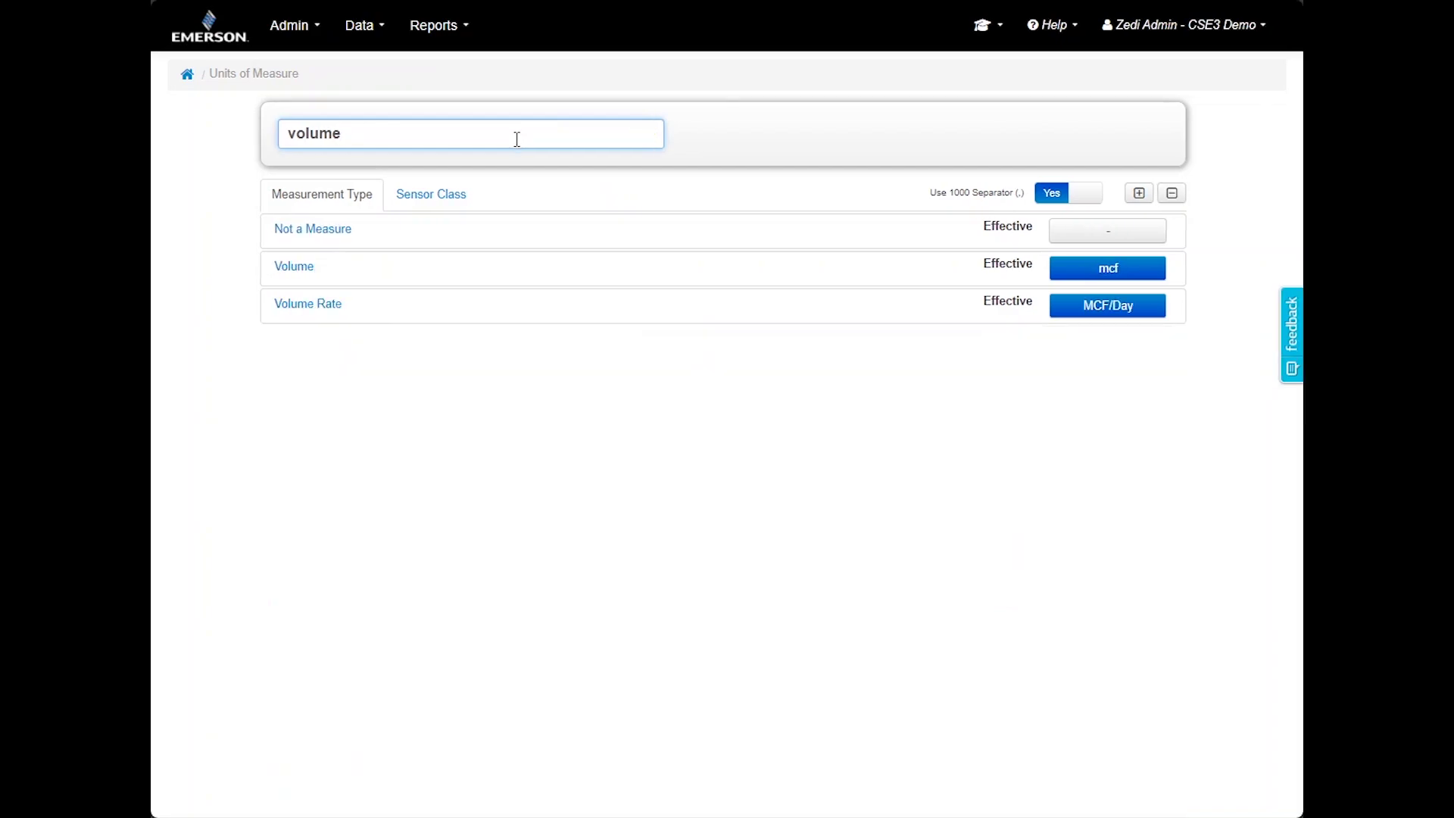
{"action": "left_click", "coordinate": [421, 303]}
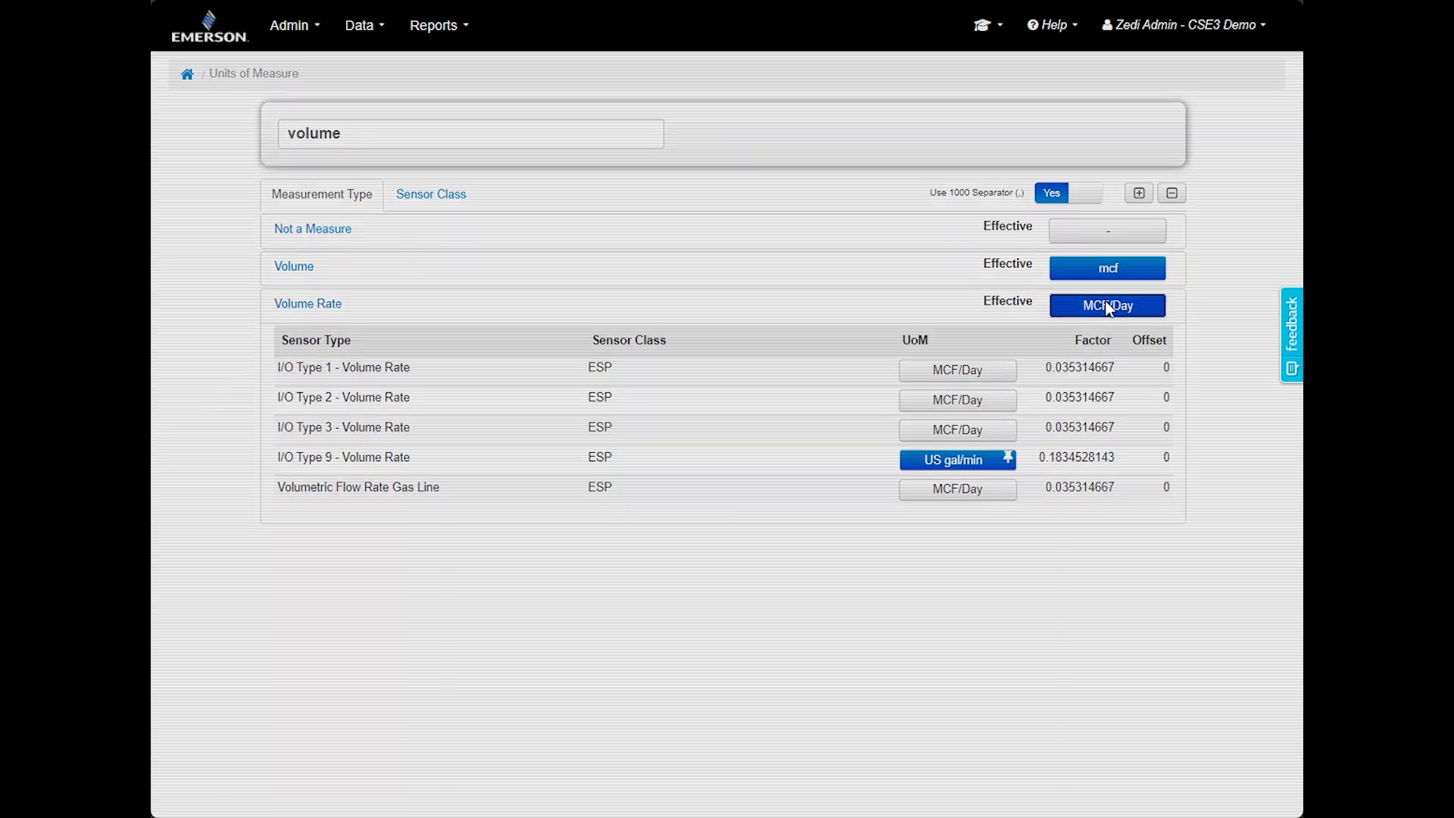
{"action": "left_click", "coordinate": [1106, 303]}
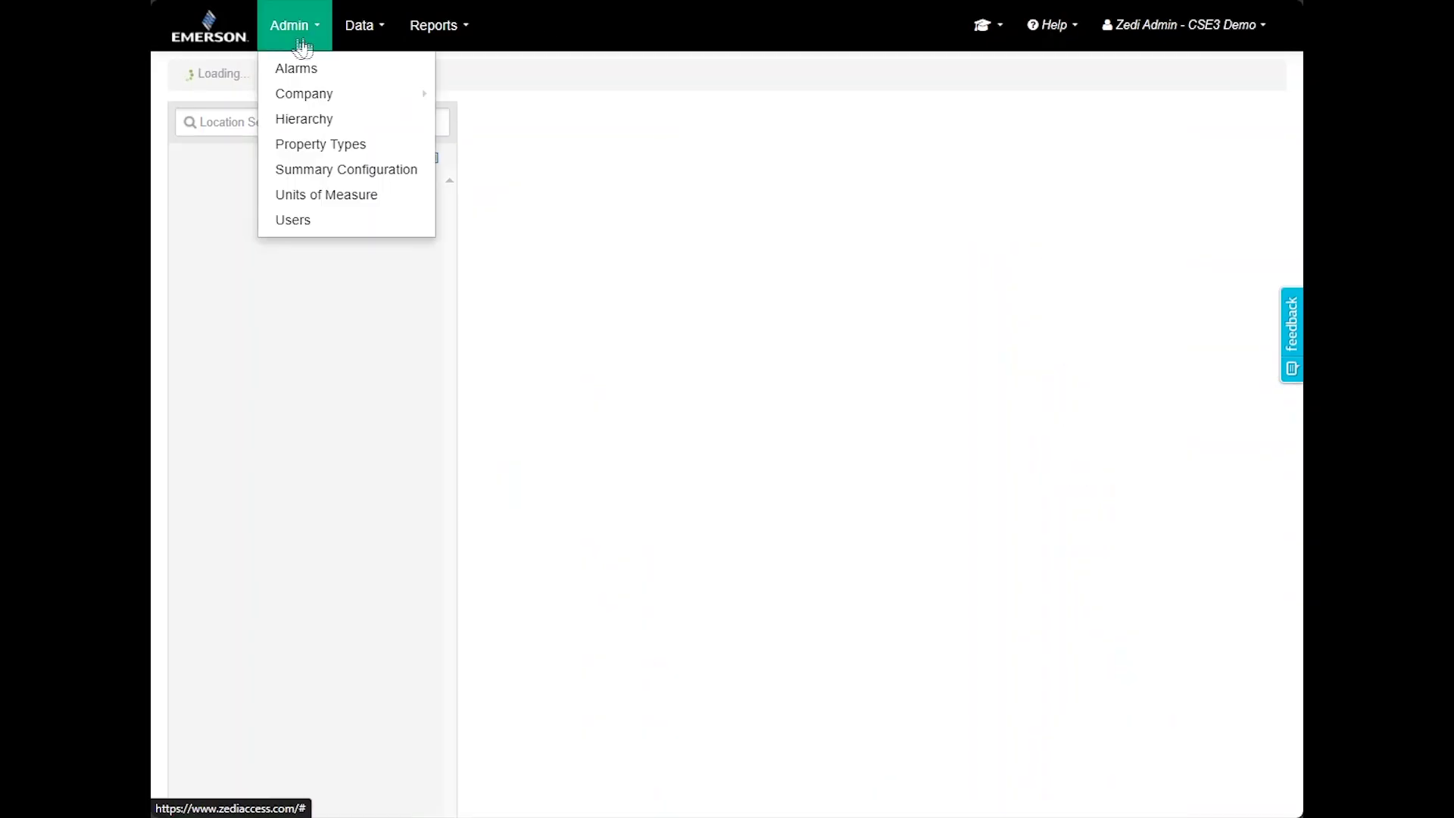
In Users, select the EIPs group on the Groups page and list all available users
{"action": "left_click", "coordinate": [315, 233]}
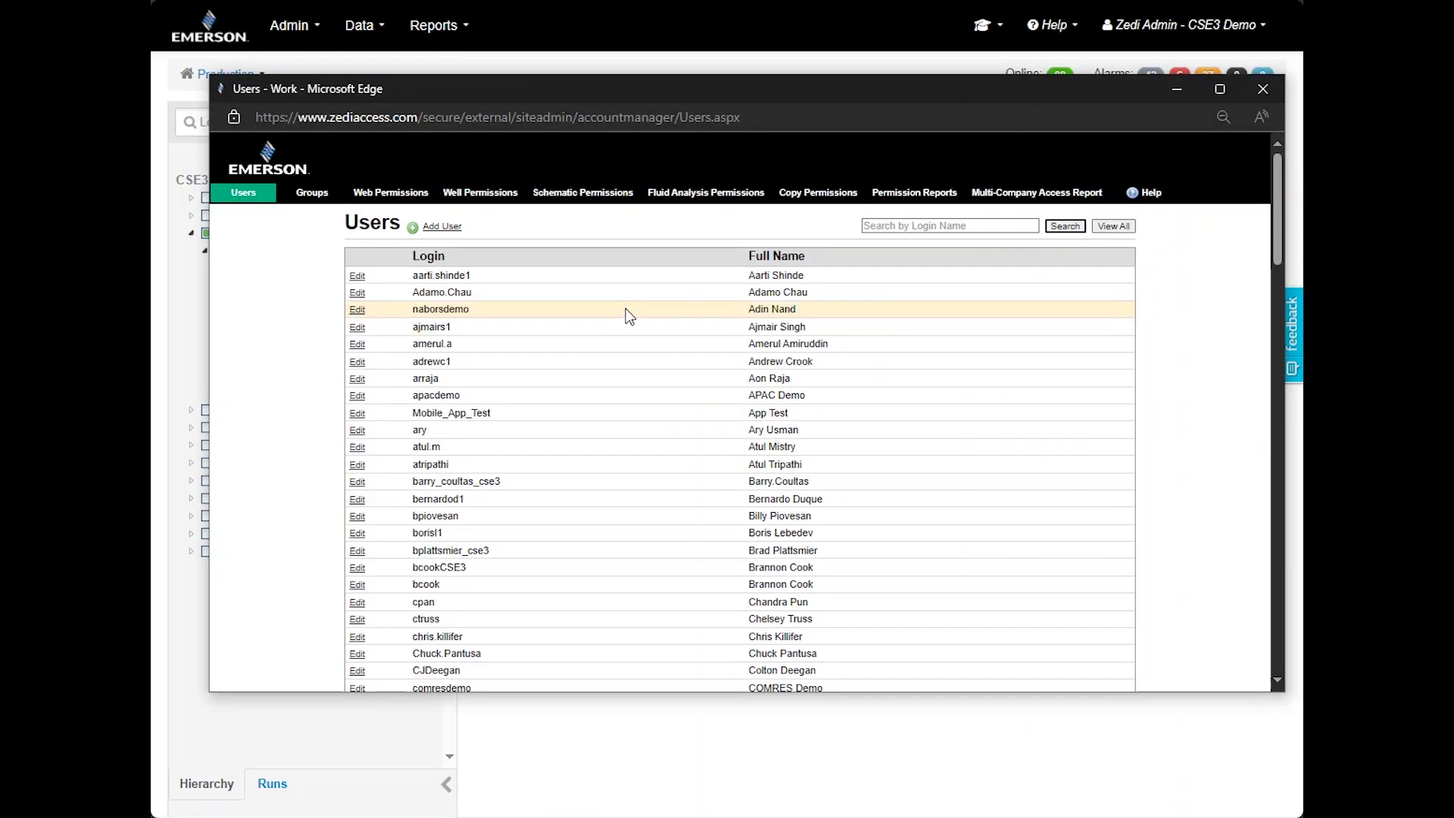
{"action": "left_click", "coordinate": [312, 196]}
{"action": "left_click", "coordinate": [363, 269]}
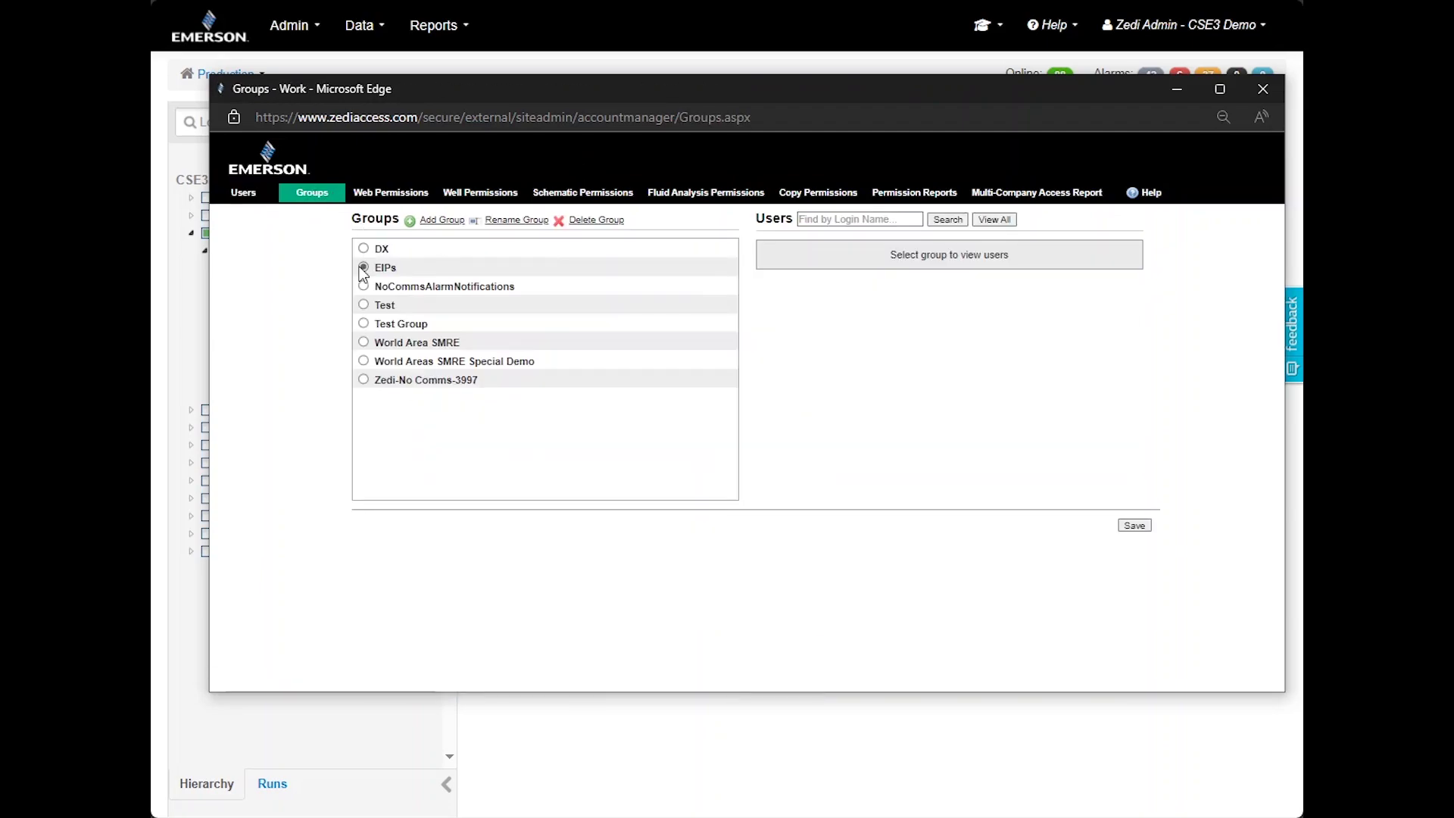
{"action": "left_click", "coordinate": [998, 220]}
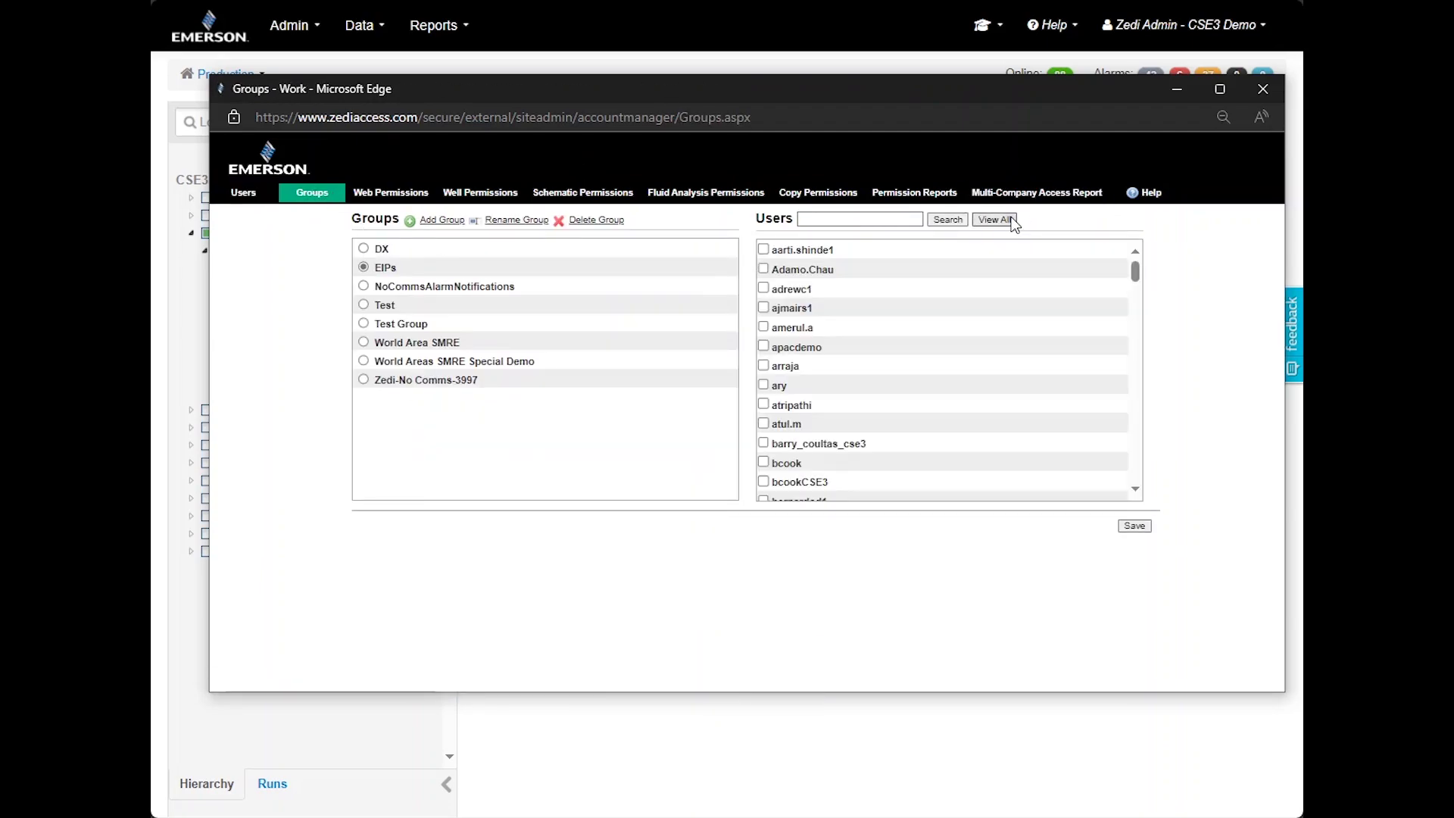
Show web permissions for EIPs and well permissions for Test, then close the window
{"action": "left_click", "coordinate": [393, 198]}
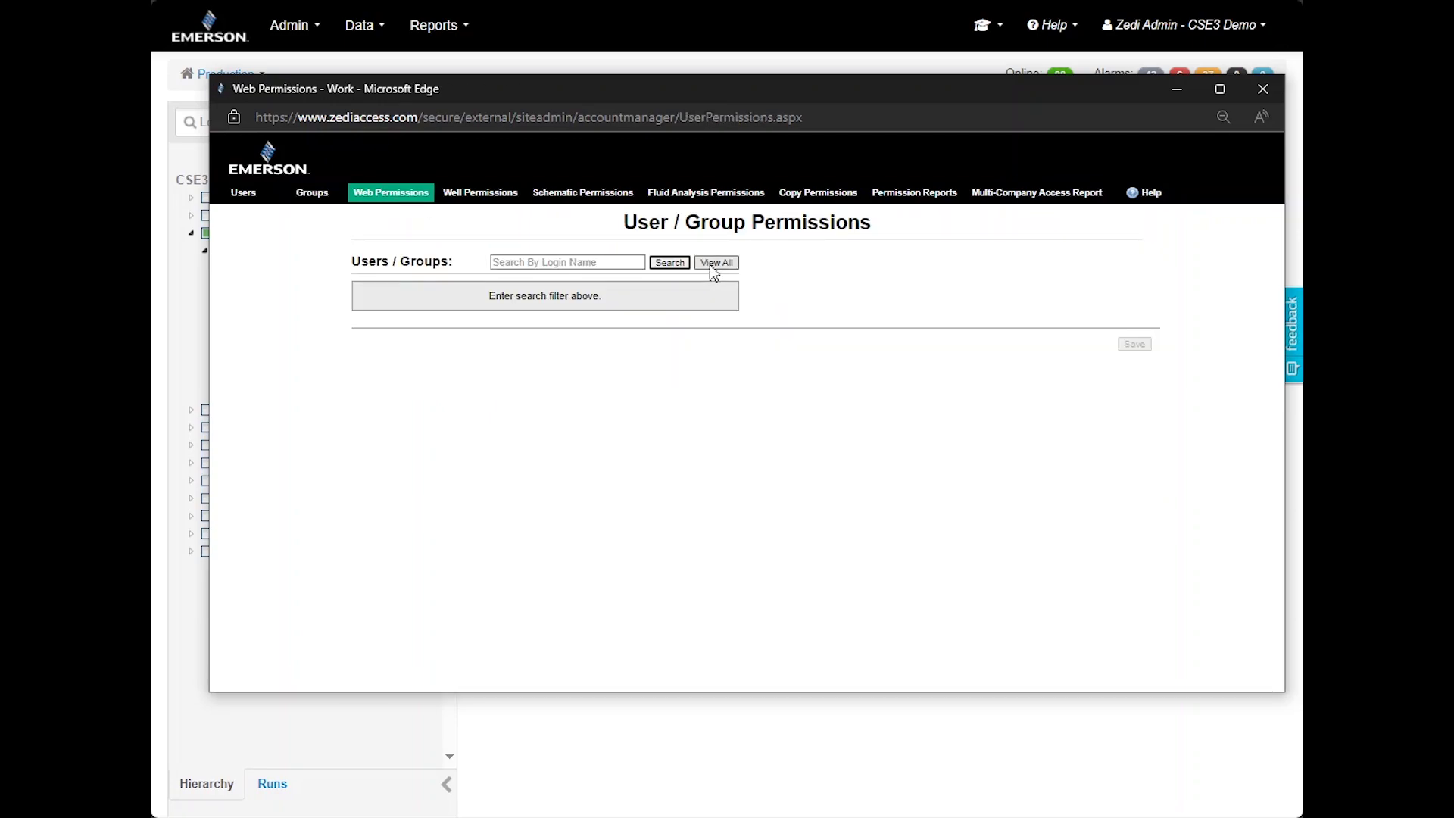
{"action": "left_click", "coordinate": [716, 263]}
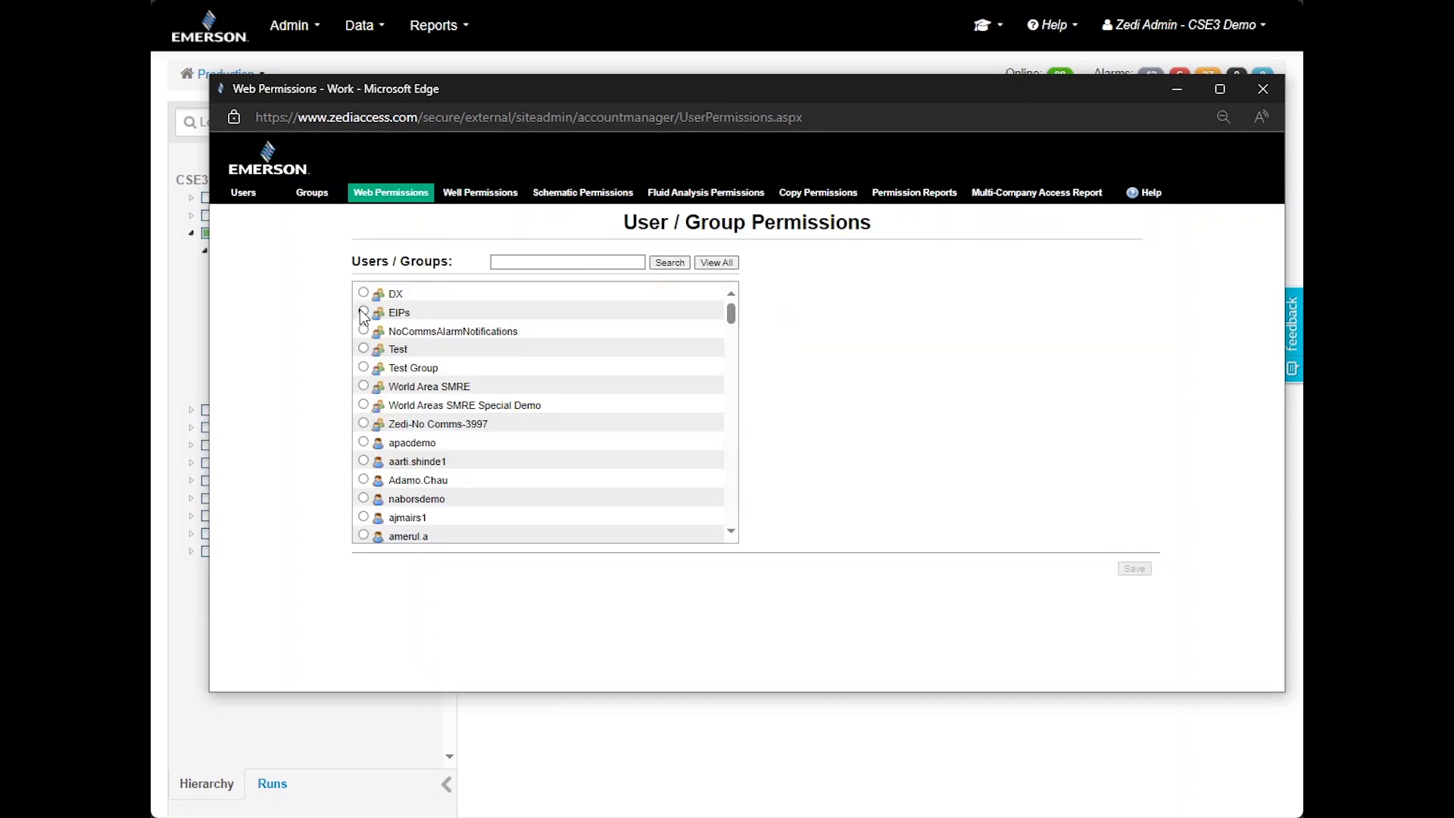
{"action": "left_click", "coordinate": [364, 311]}
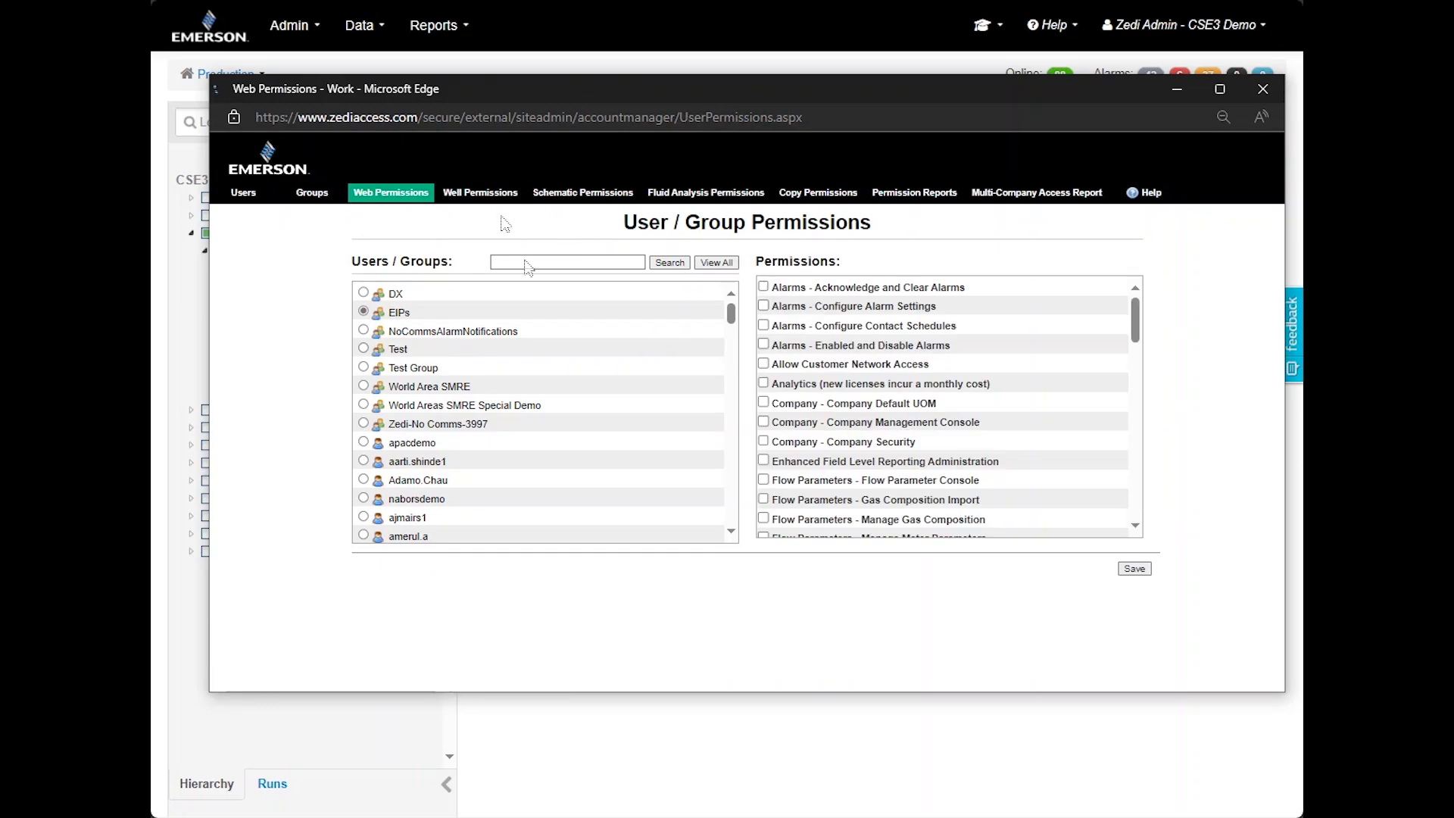
{"action": "left_click", "coordinate": [577, 279]}
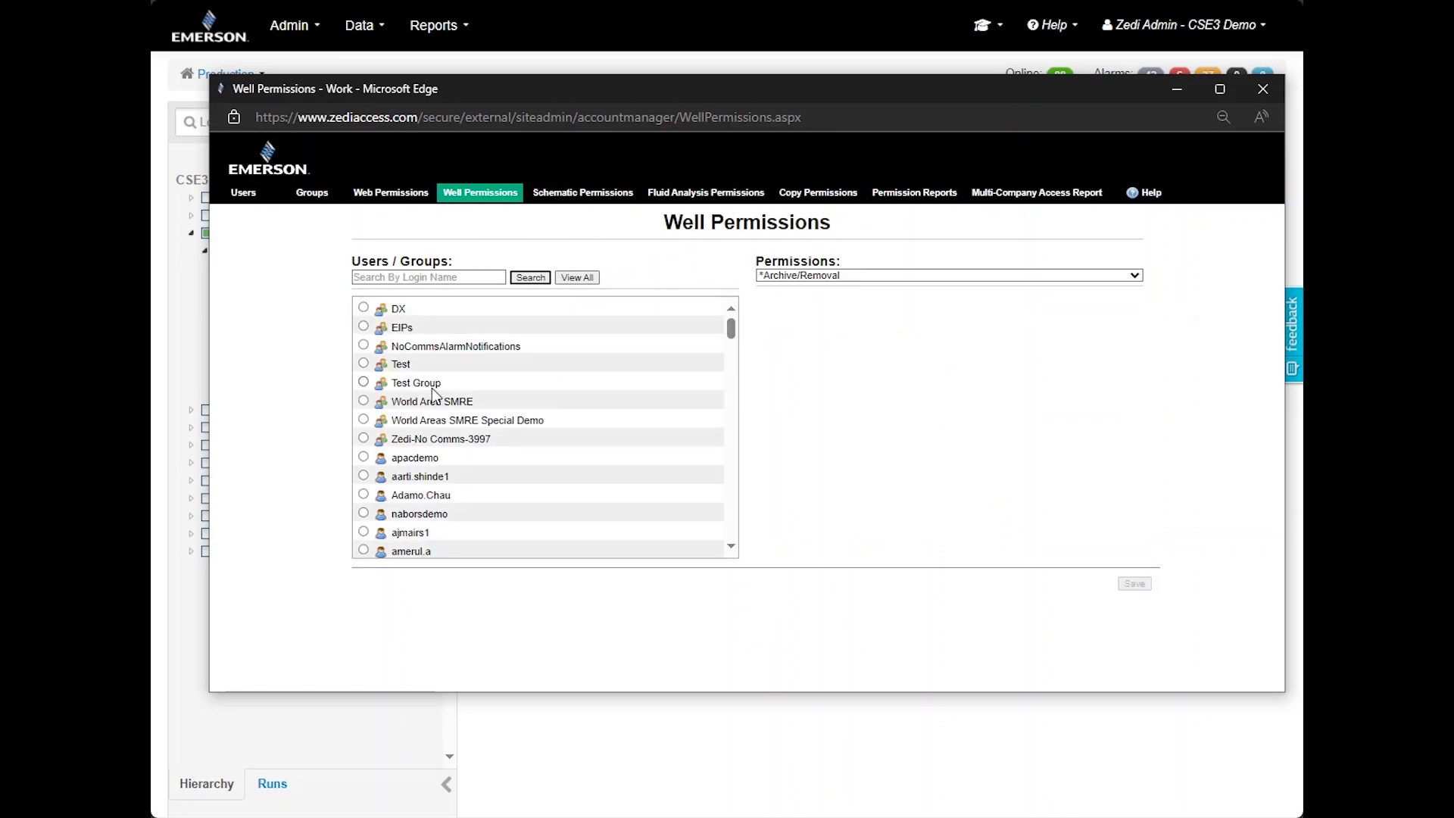
{"action": "left_click", "coordinate": [363, 363]}
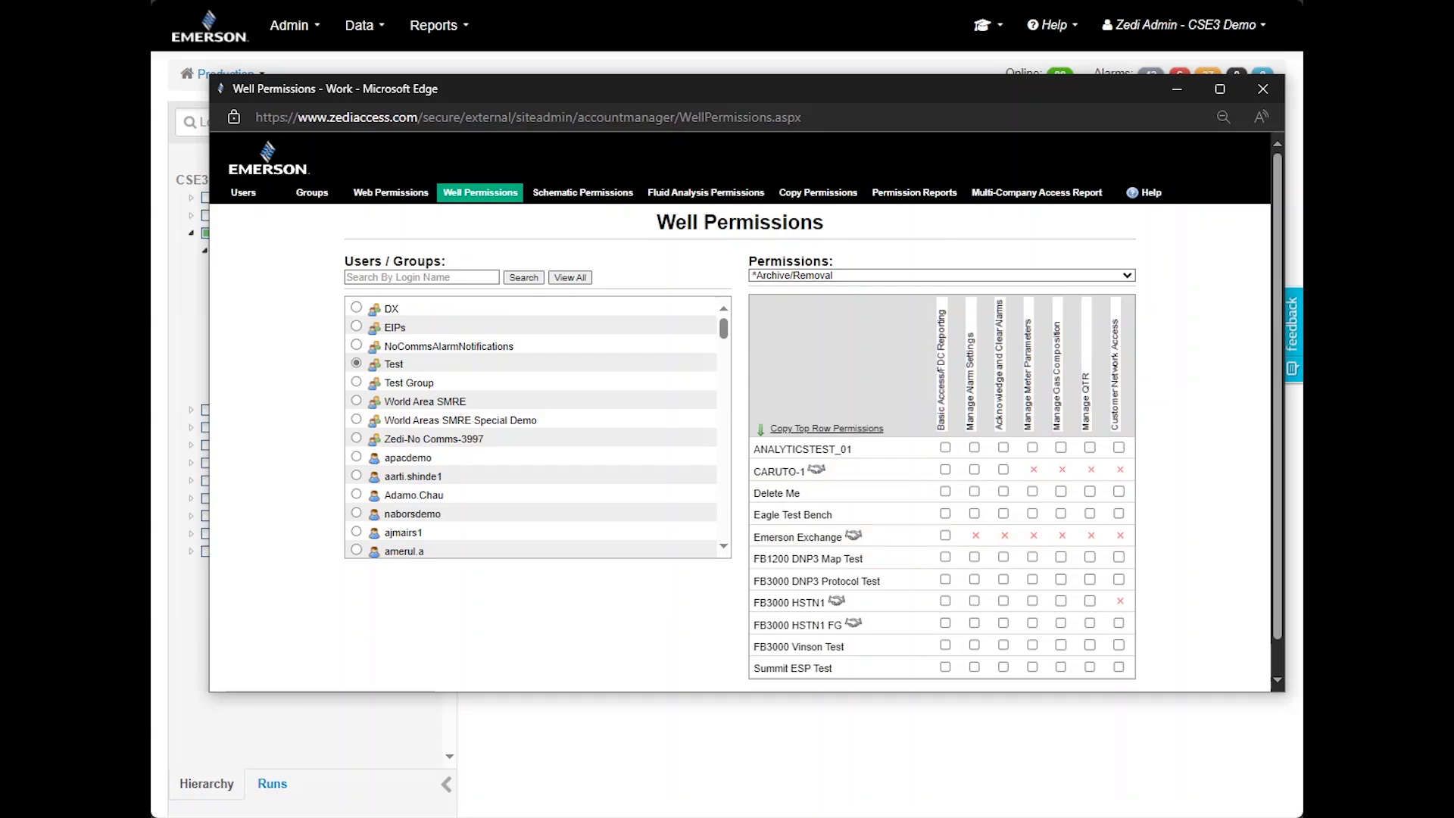
{"action": "left_click", "coordinate": [1259, 92]}
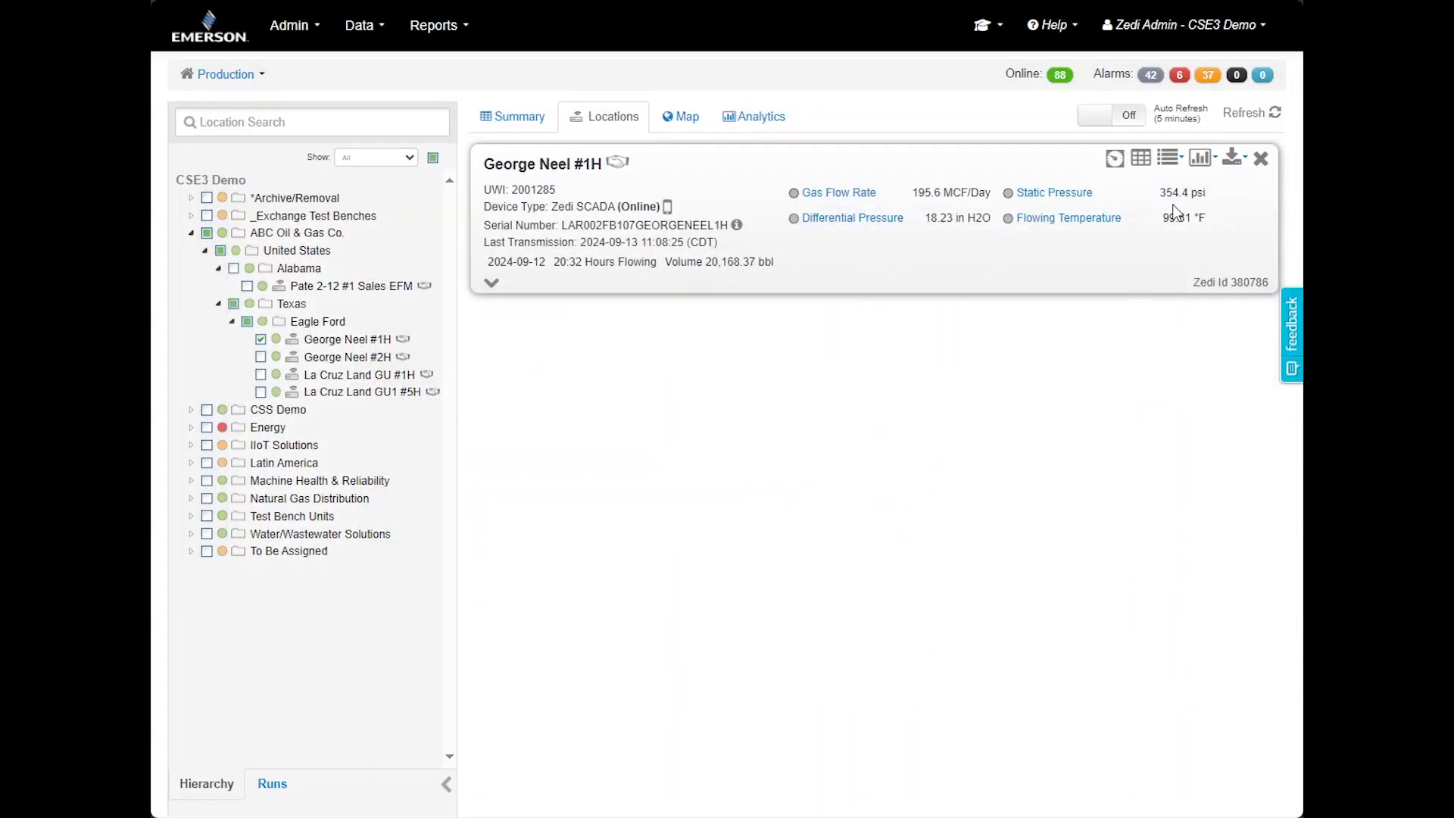
Open George Neel #1H's Data Entry window and close it again
{"action": "left_click", "coordinate": [1168, 158]}
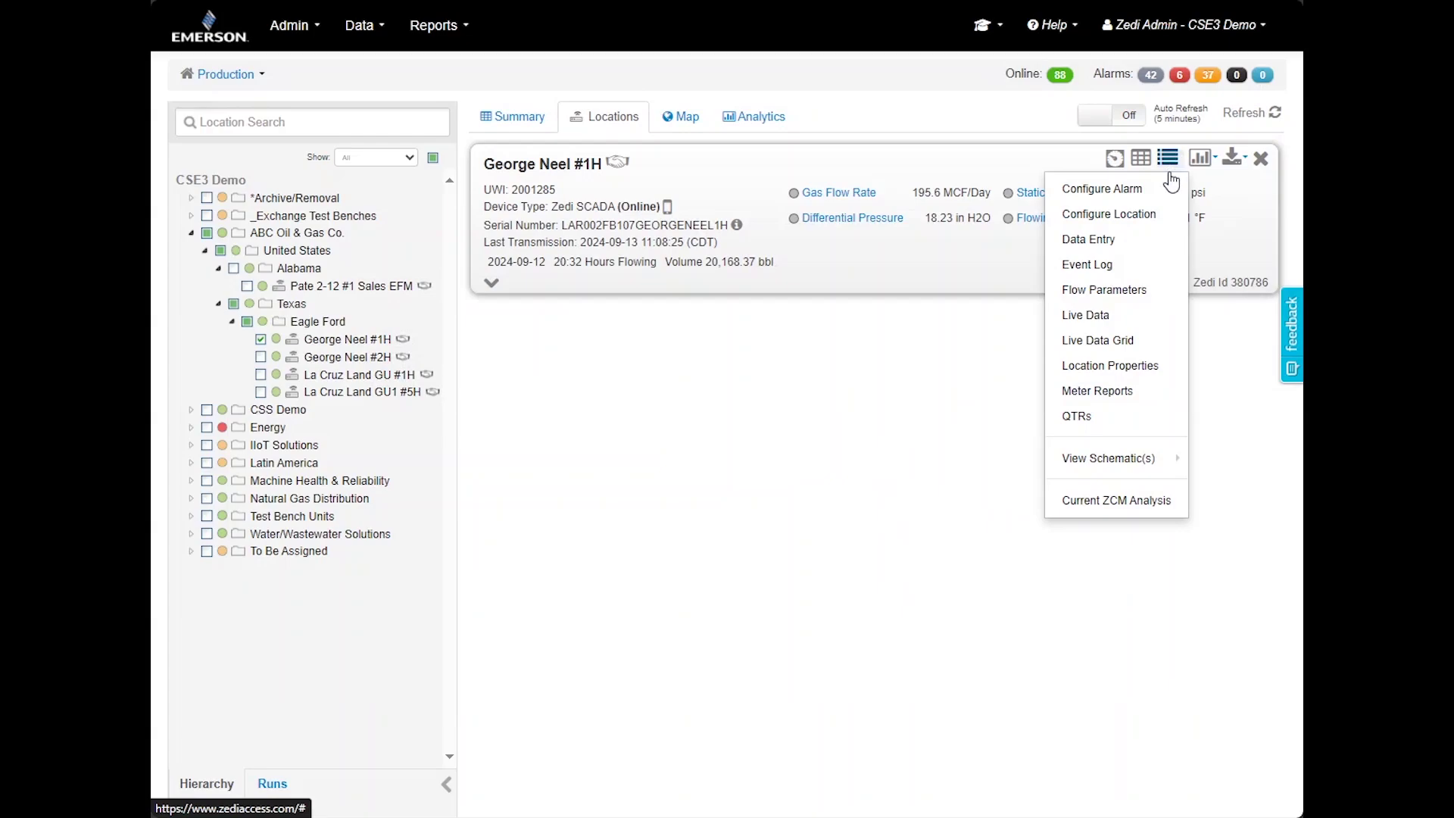
{"action": "left_click", "coordinate": [1156, 238]}
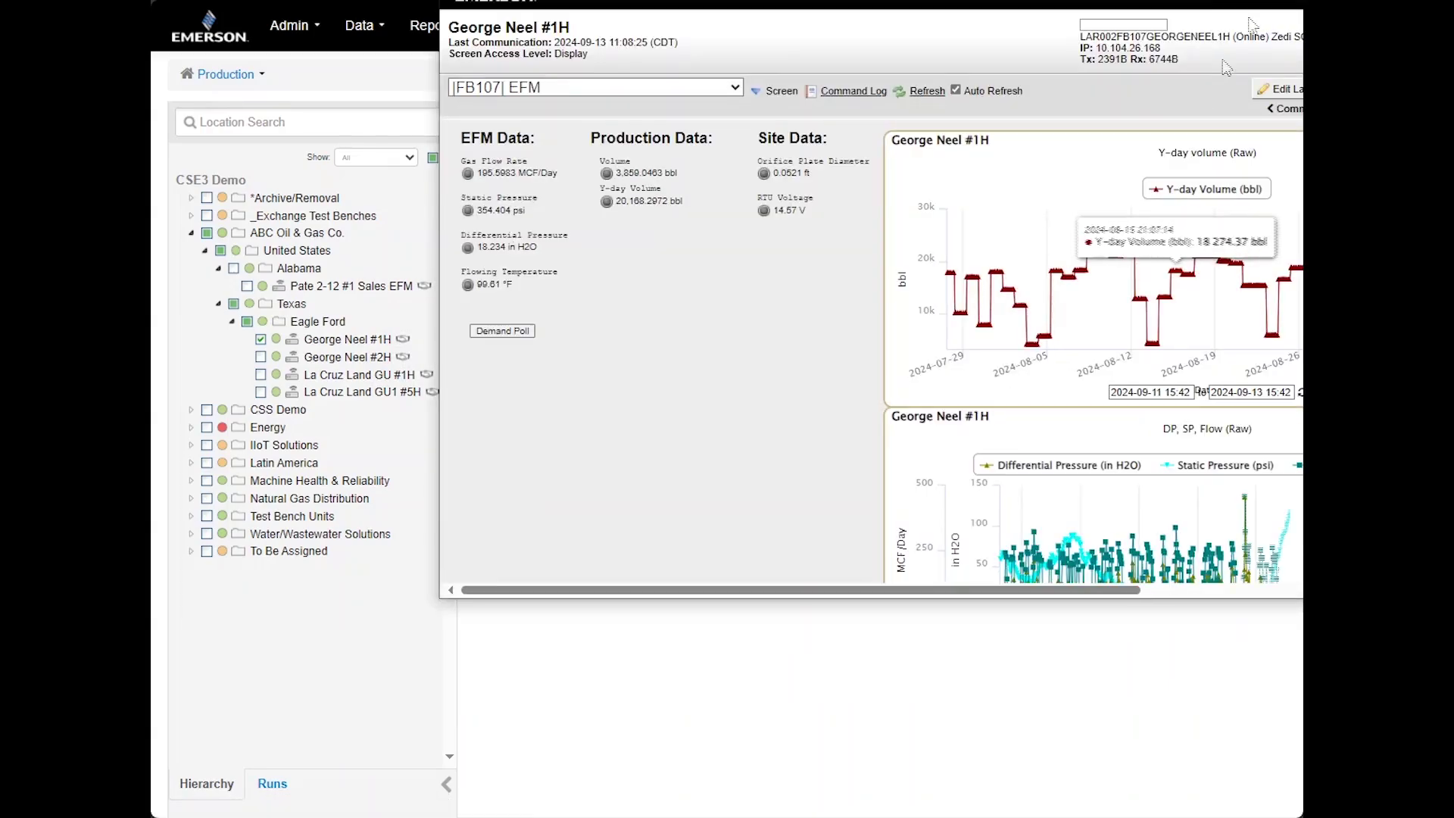
{"action": "key", "text": "ctrl+w"}
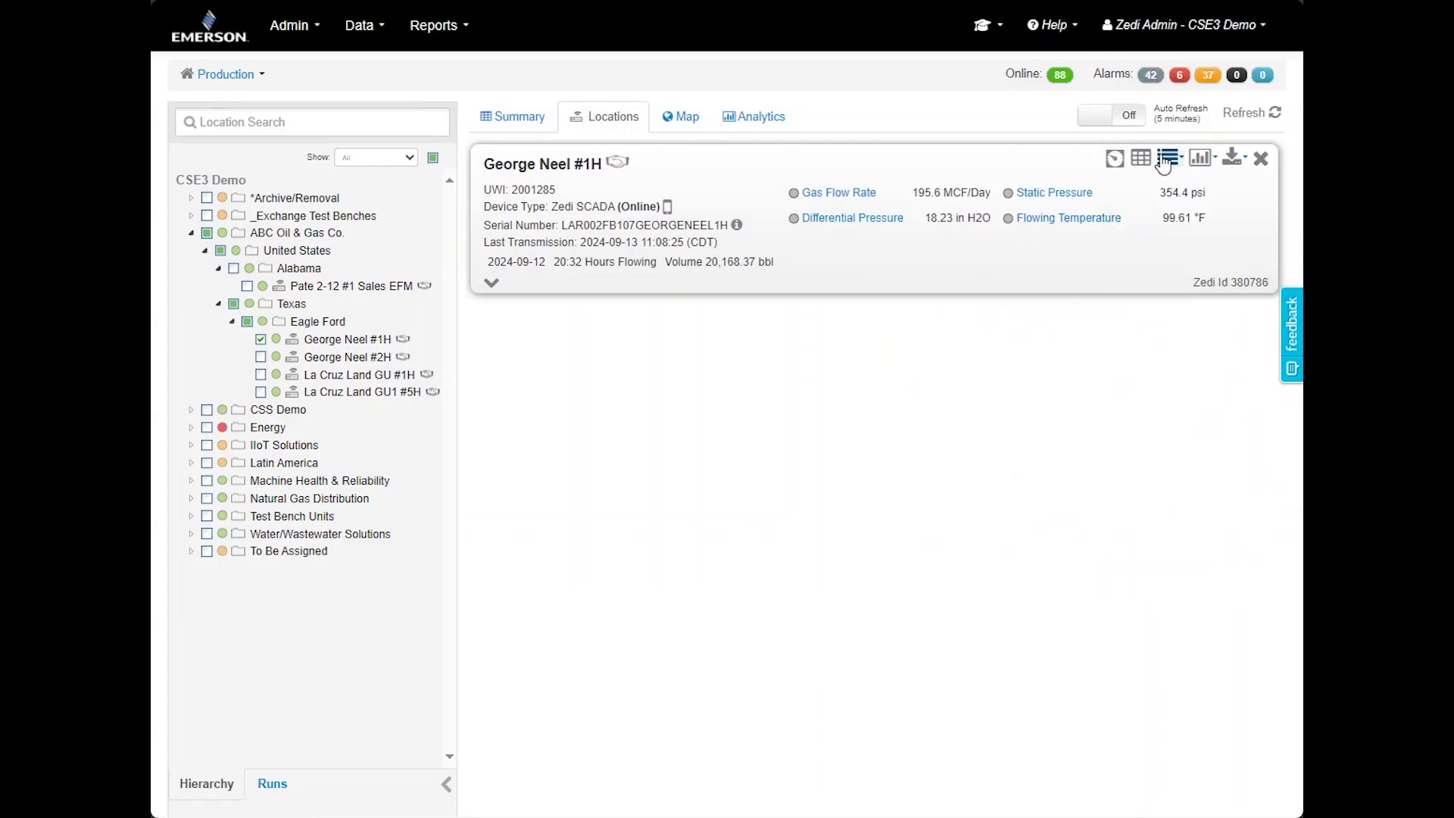
Open and close George Neel #1H's Event Log, then open its daily QTR listing
{"action": "left_click", "coordinate": [1167, 158]}
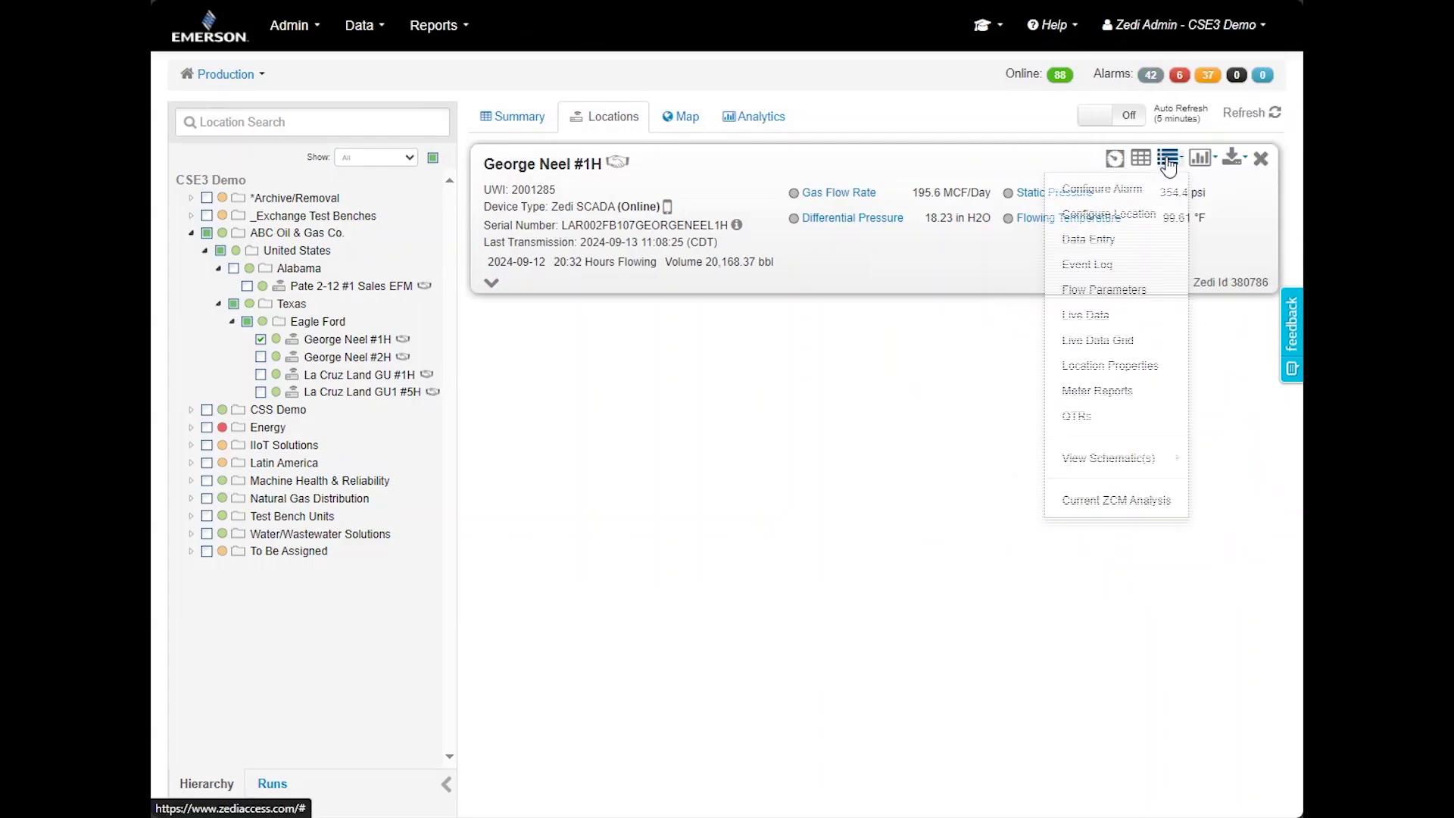
{"action": "left_click", "coordinate": [1132, 267]}
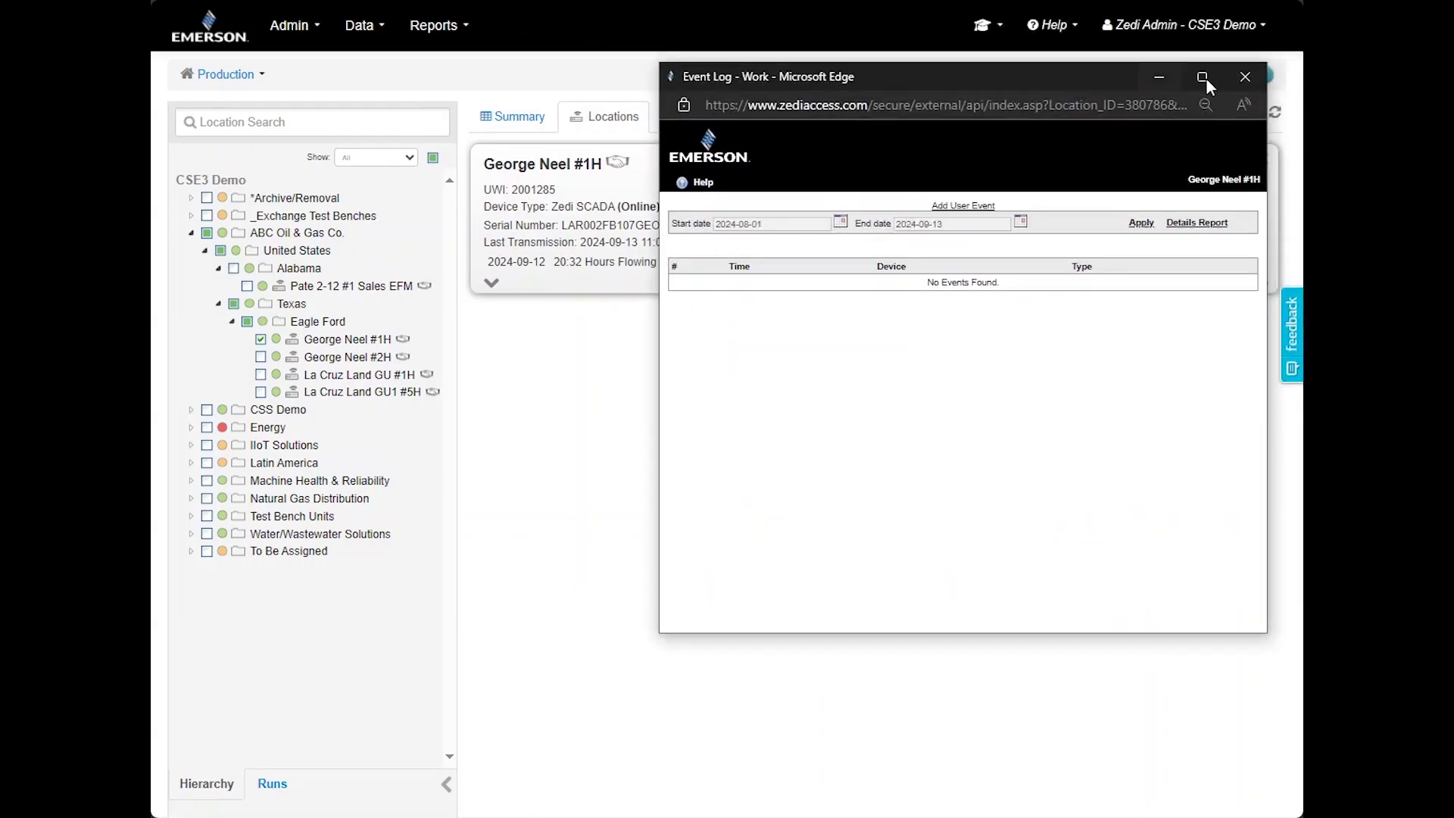
{"action": "left_click", "coordinate": [1246, 81]}
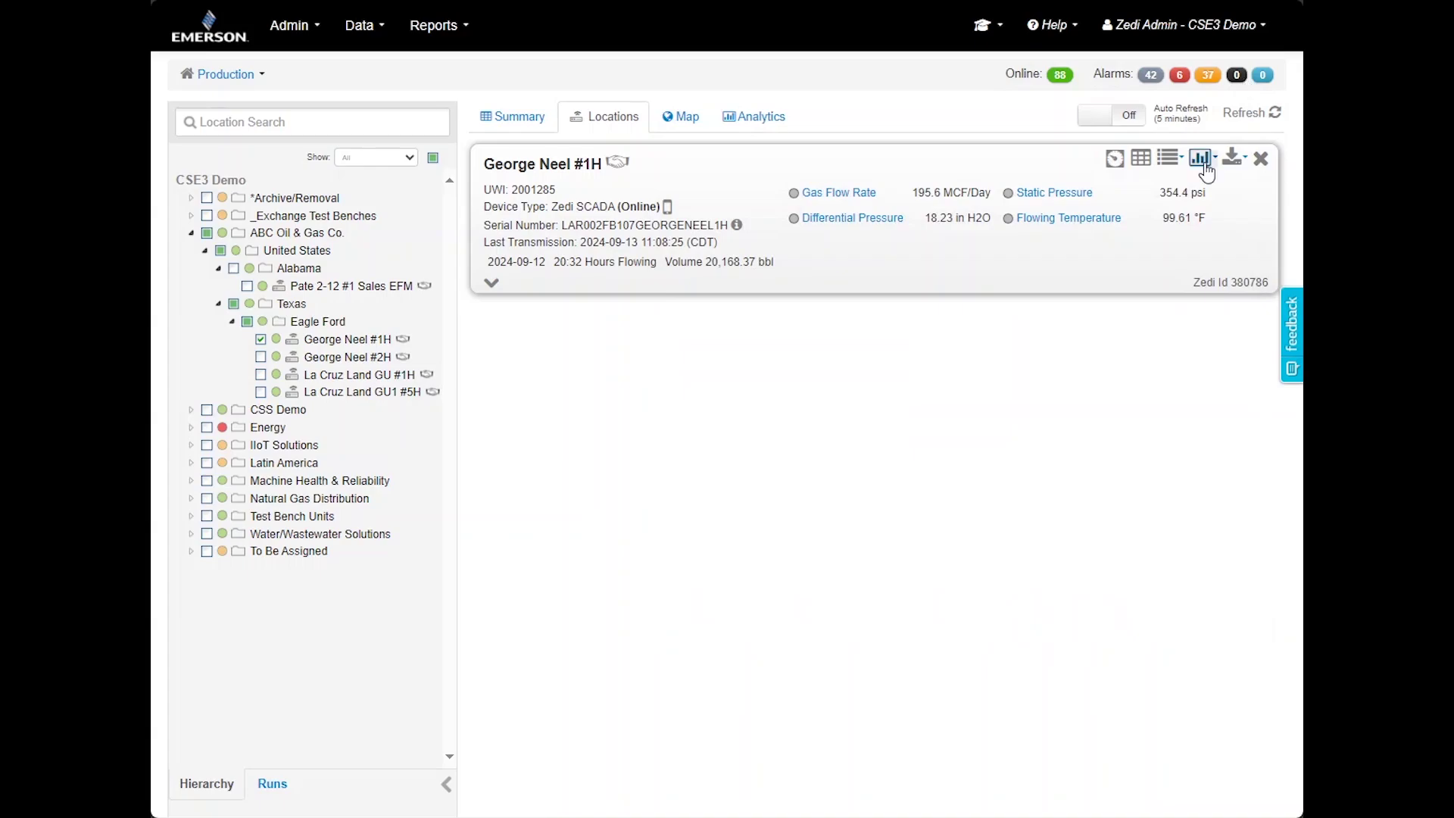
{"action": "left_click", "coordinate": [1169, 158]}
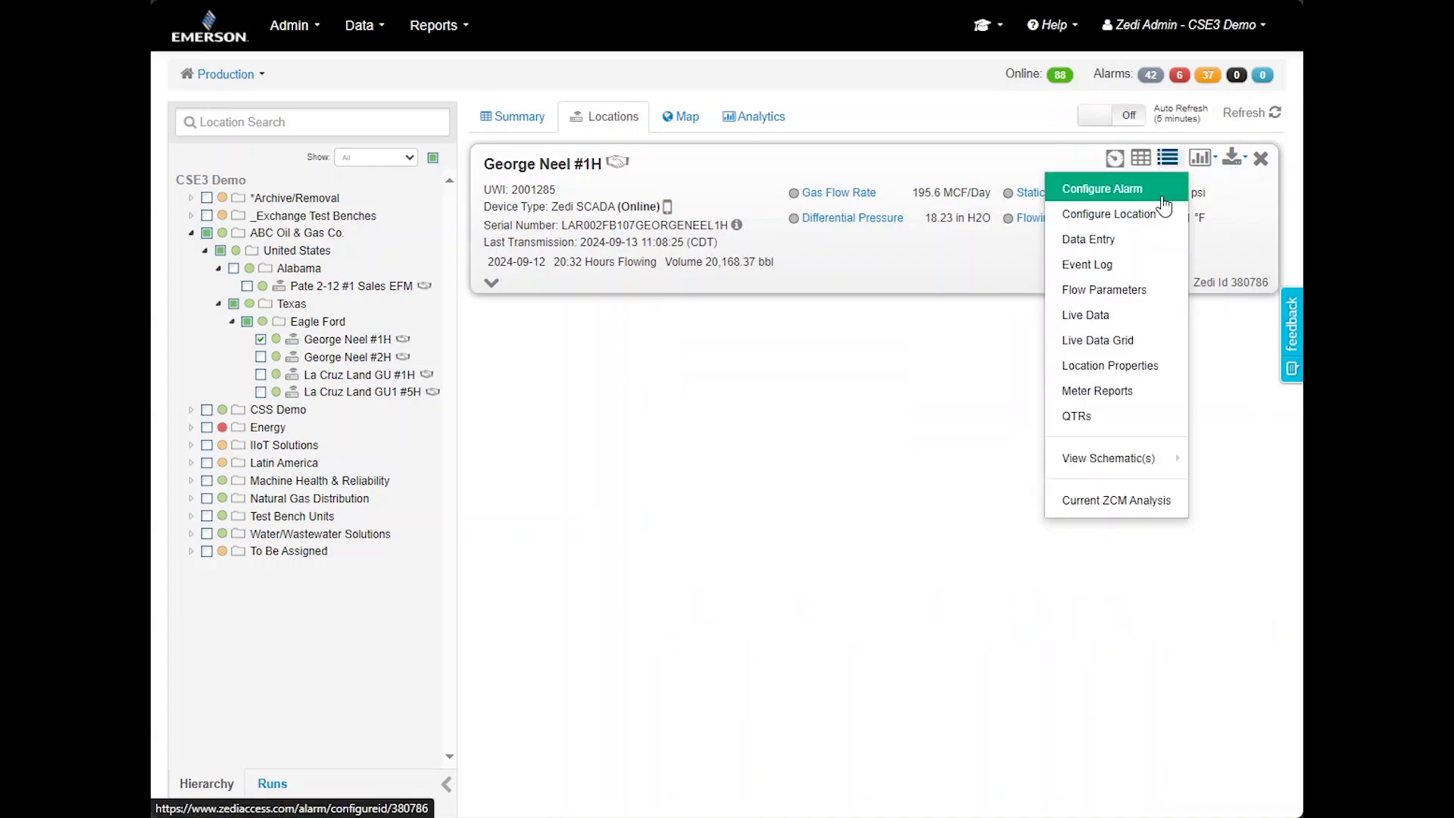
{"action": "left_click", "coordinate": [1144, 418]}
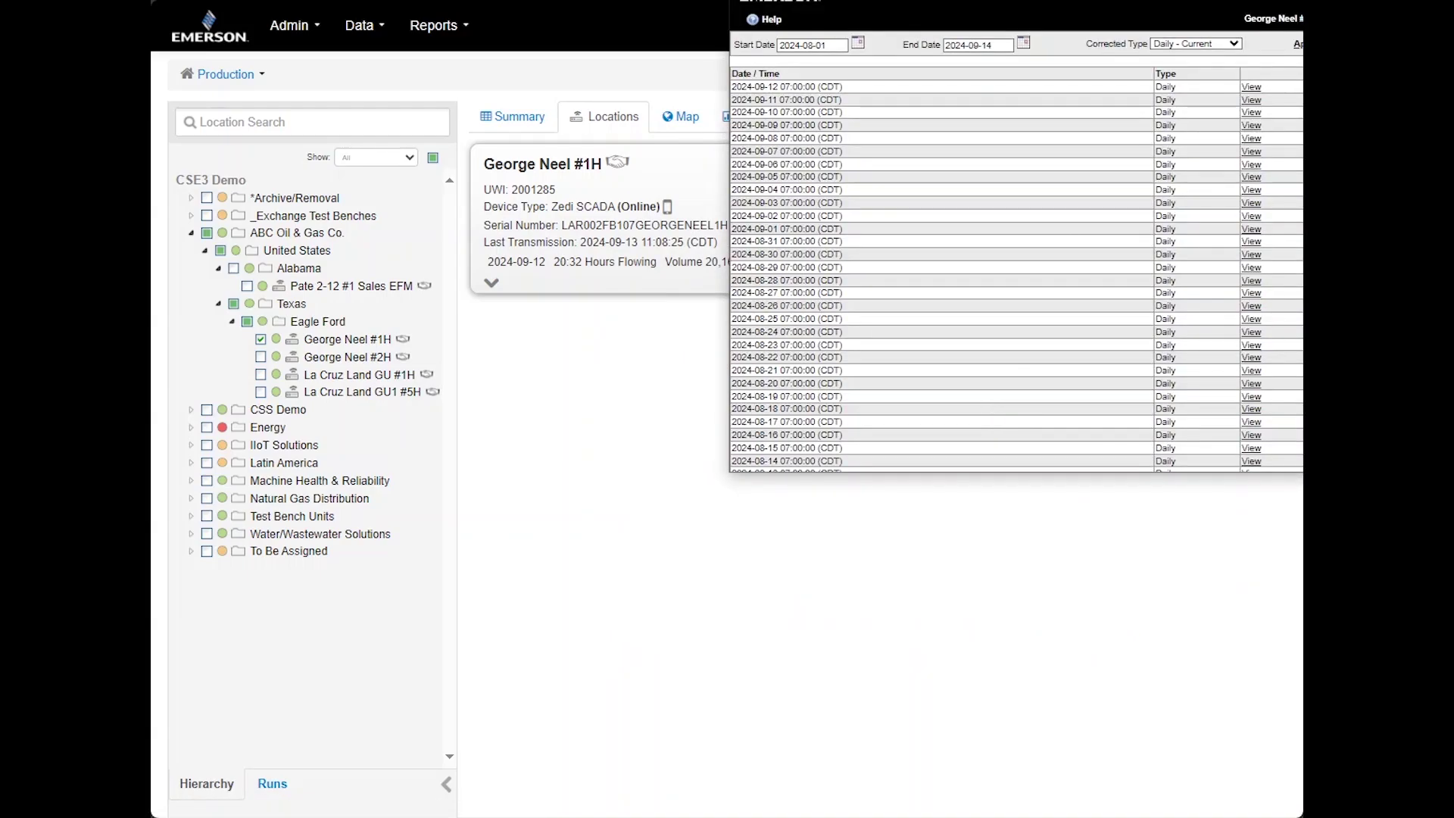
Open the correction form for the 2024-09-12 daily QTR, then close the QTR console
{"action": "left_click_drag", "start_coordinate": [1030, 6], "coordinate": [854, 145]}
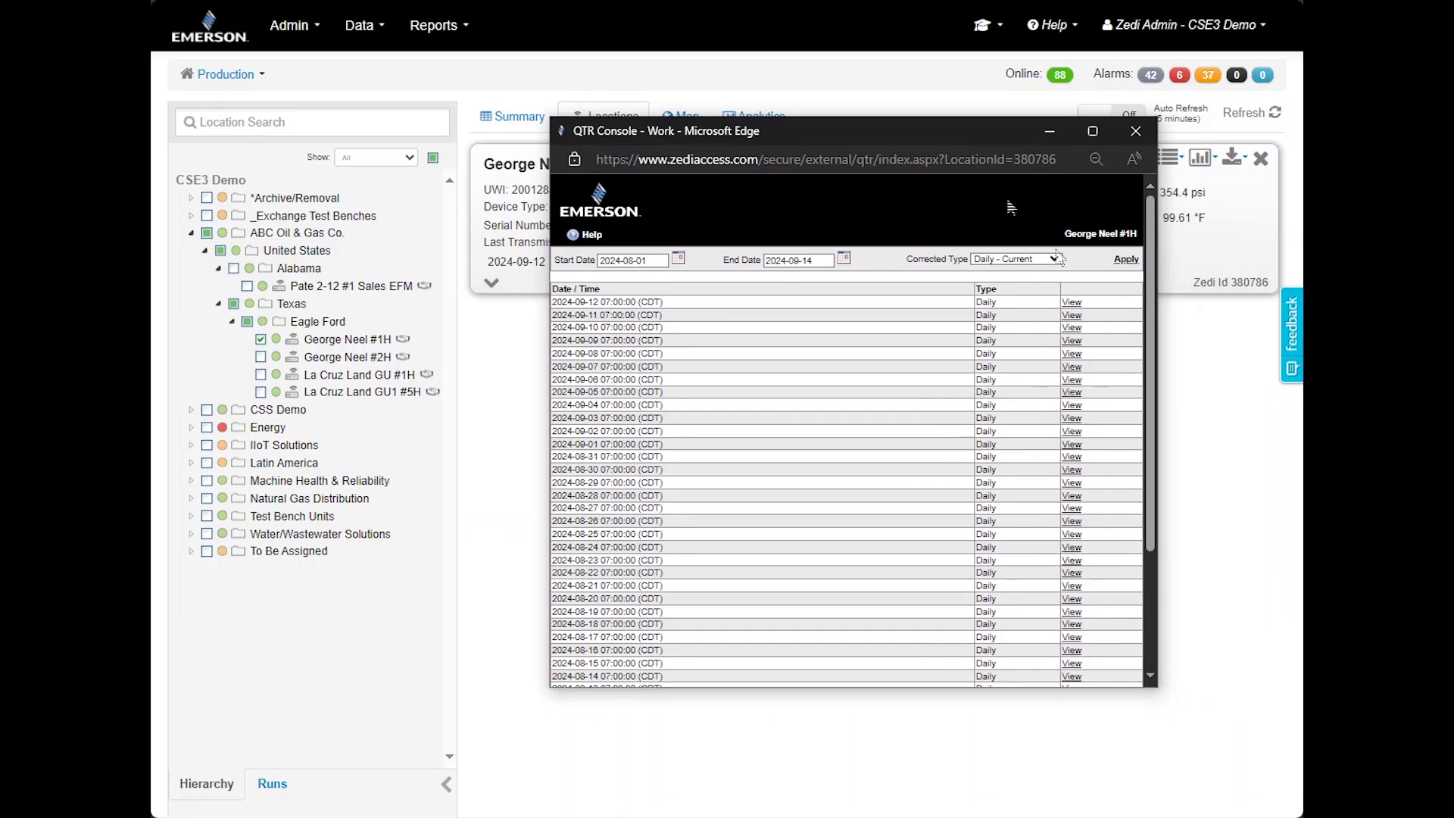
{"action": "left_click", "coordinate": [1072, 304]}
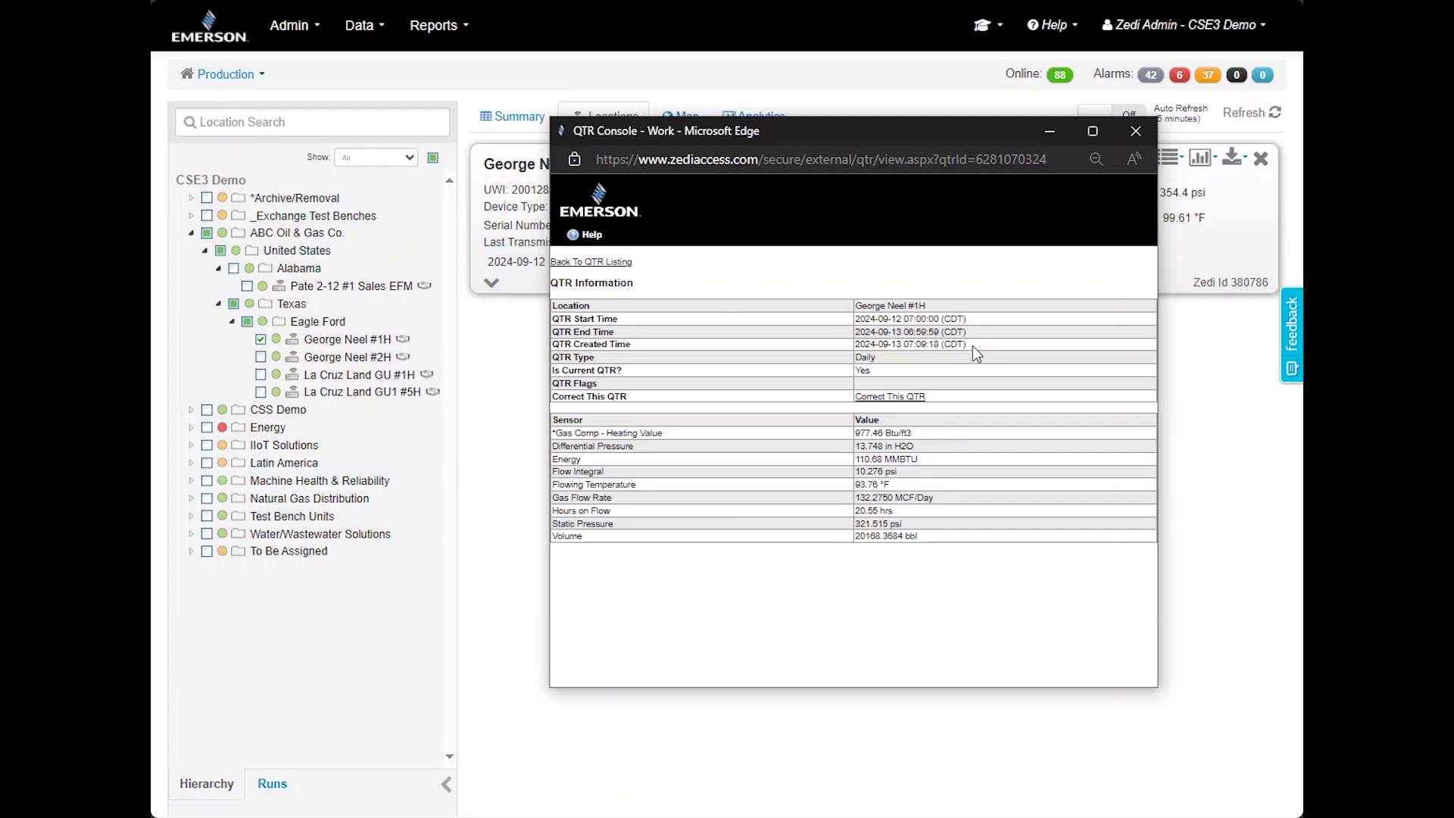
{"action": "left_click", "coordinate": [915, 399]}
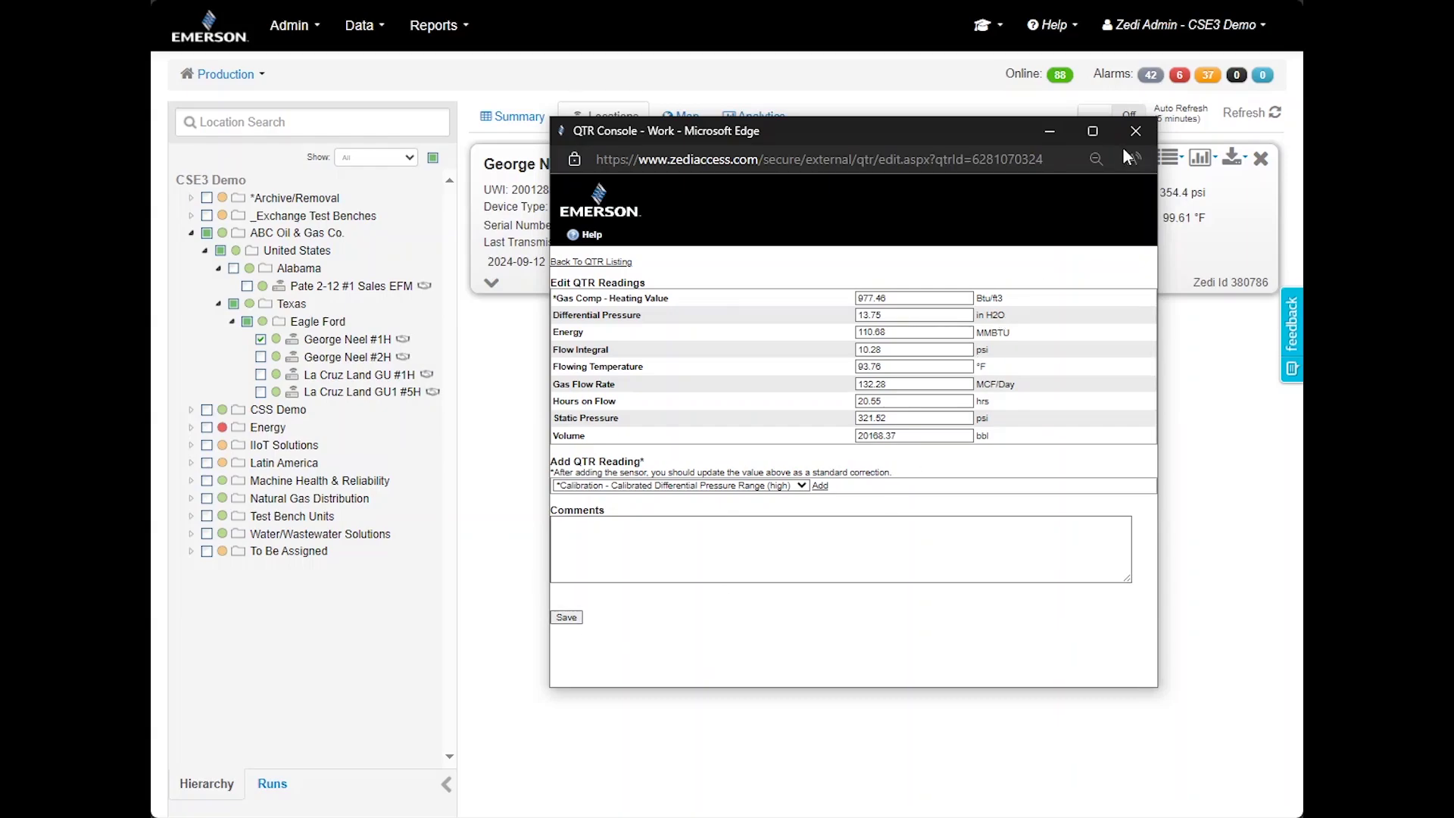
{"action": "left_click", "coordinate": [1142, 133]}
Open Data Push, find its selector list empty, close it, and go to Data Exports
{"action": "left_click", "coordinate": [364, 25]}
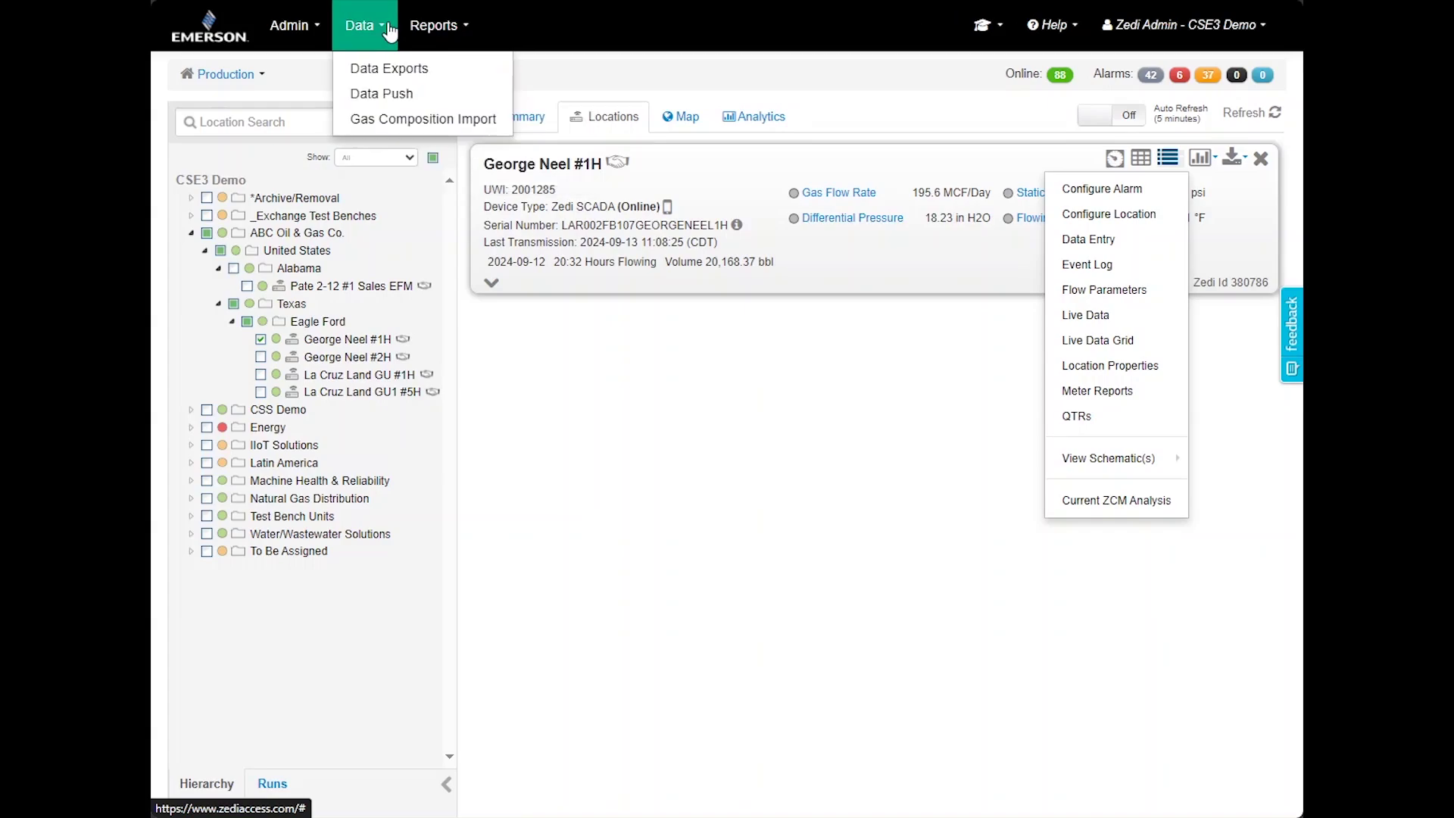
{"action": "left_click", "coordinate": [403, 101]}
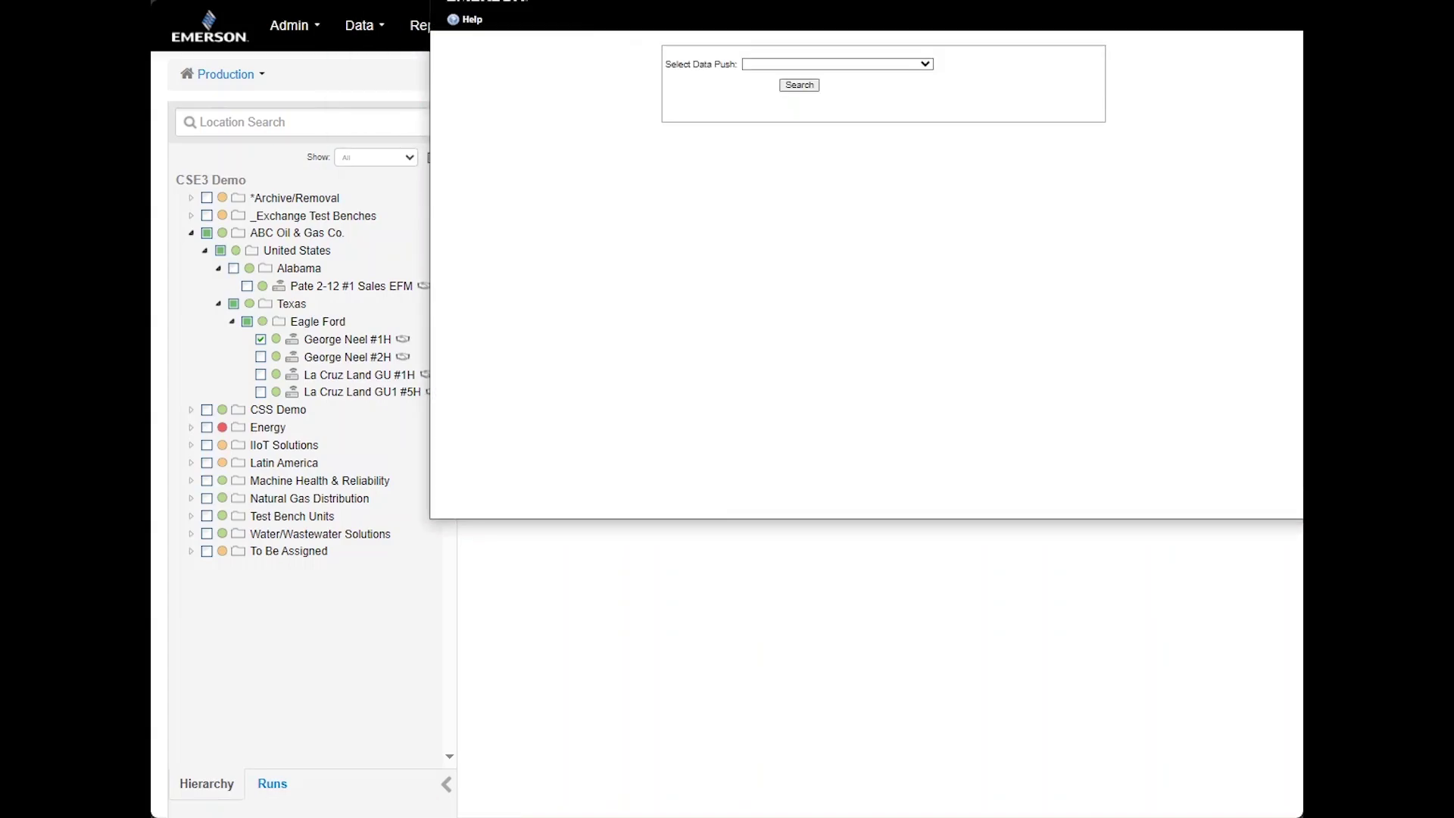
{"action": "left_click_drag", "start_coordinate": [951, 0], "coordinate": [951, 45]}
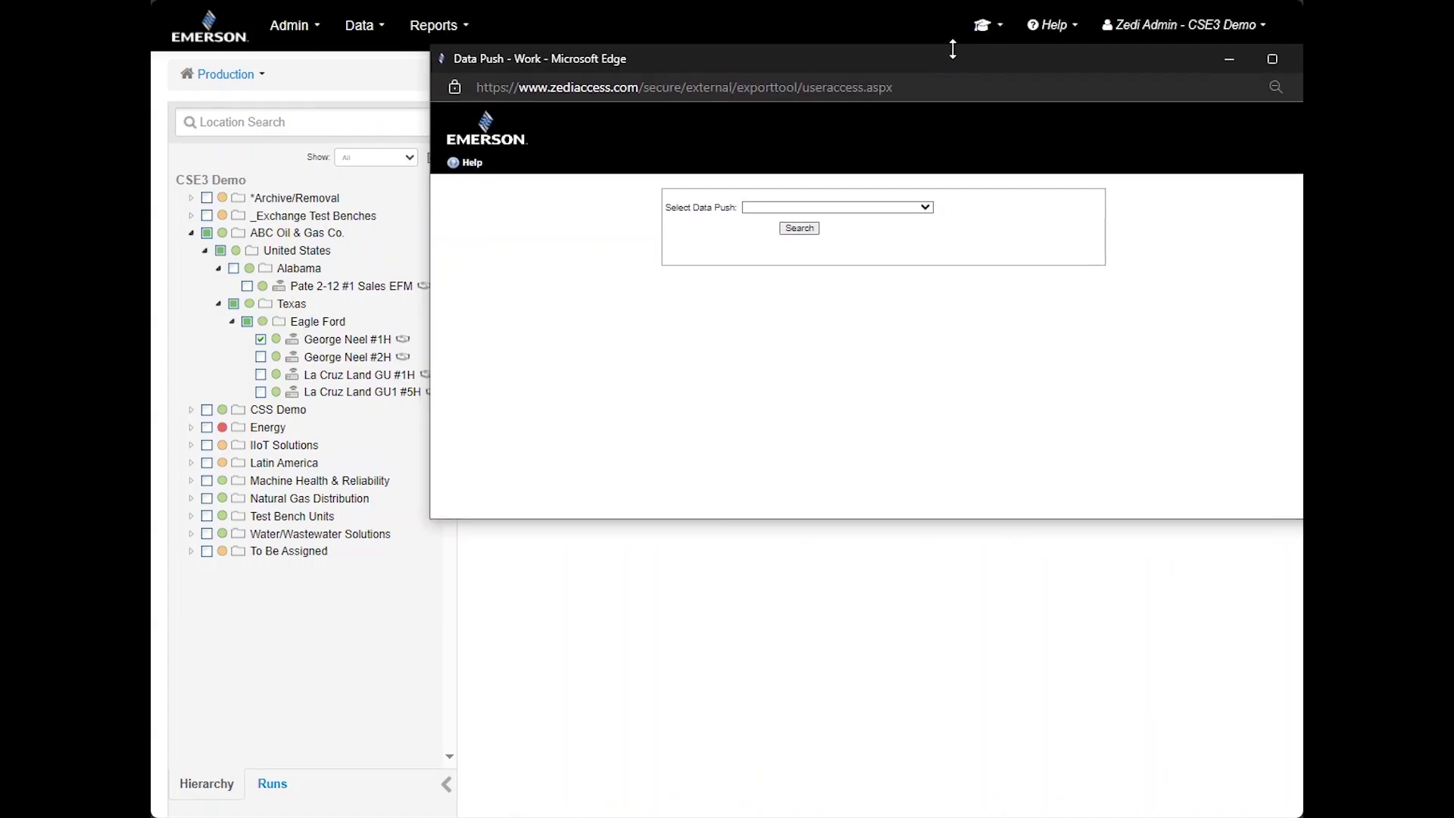
{"action": "left_click", "coordinate": [889, 202]}
{"action": "left_click", "coordinate": [889, 203]}
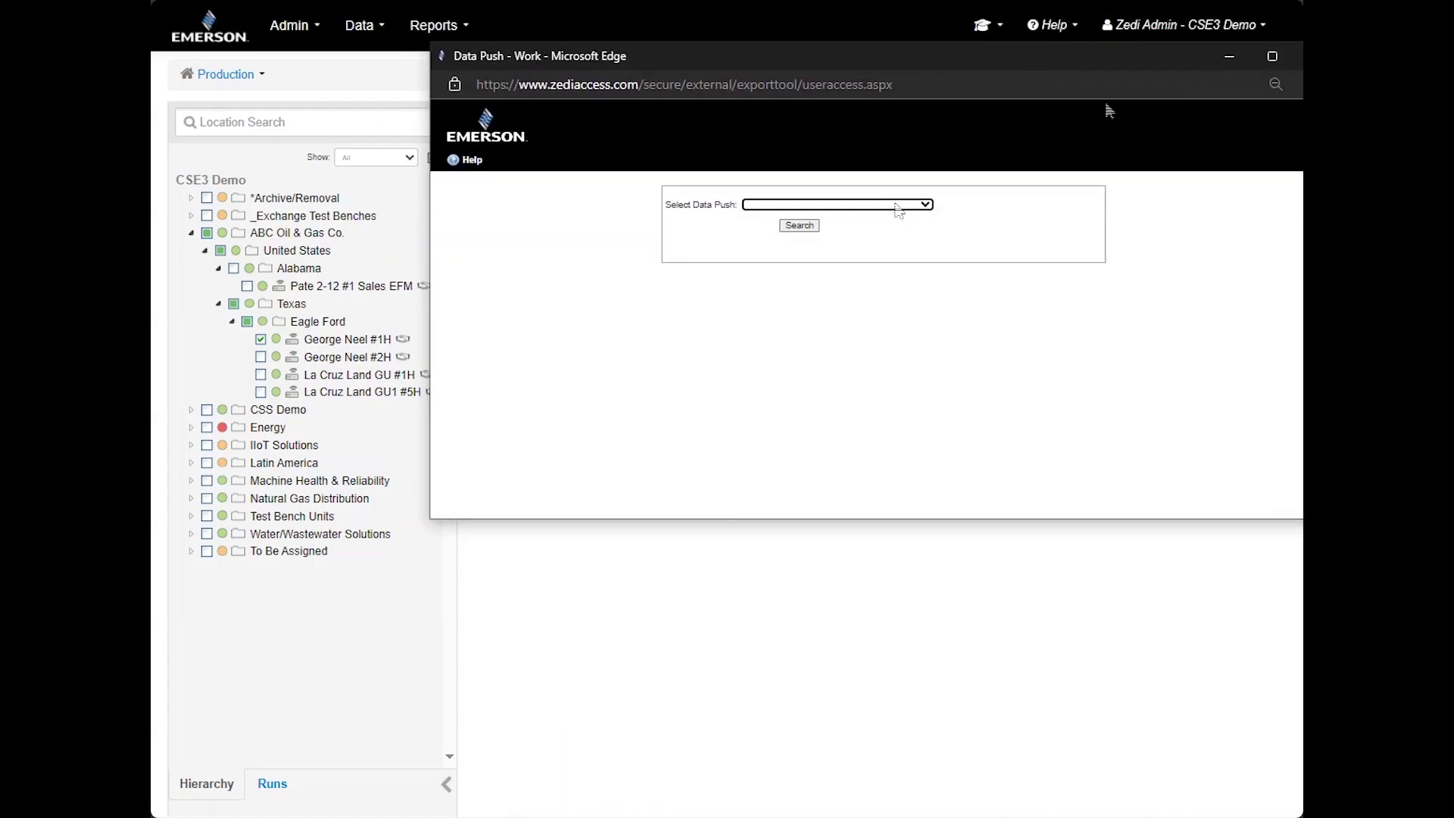
{"action": "left_click", "coordinate": [1298, 56]}
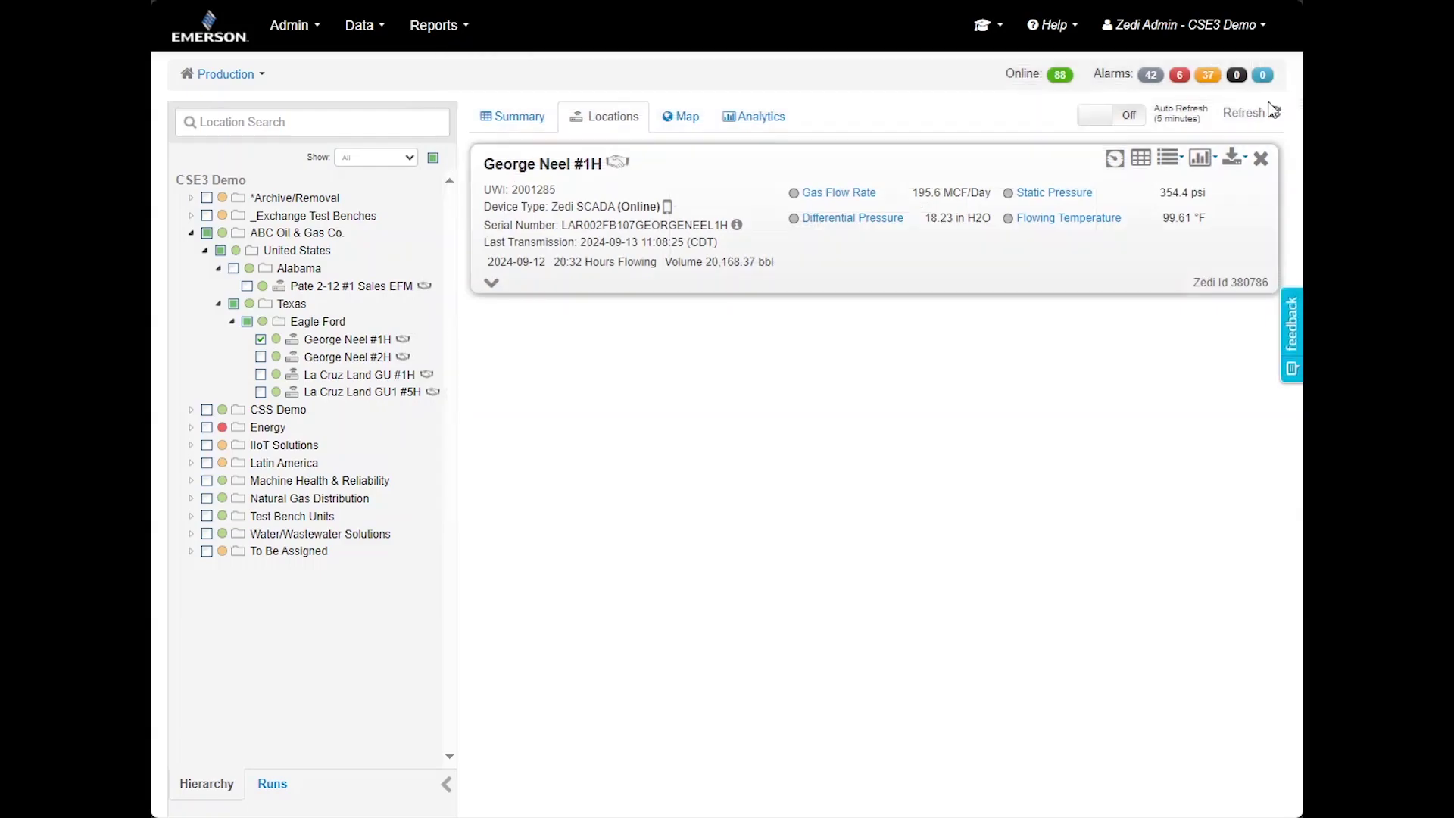
{"action": "left_click", "coordinate": [370, 28]}
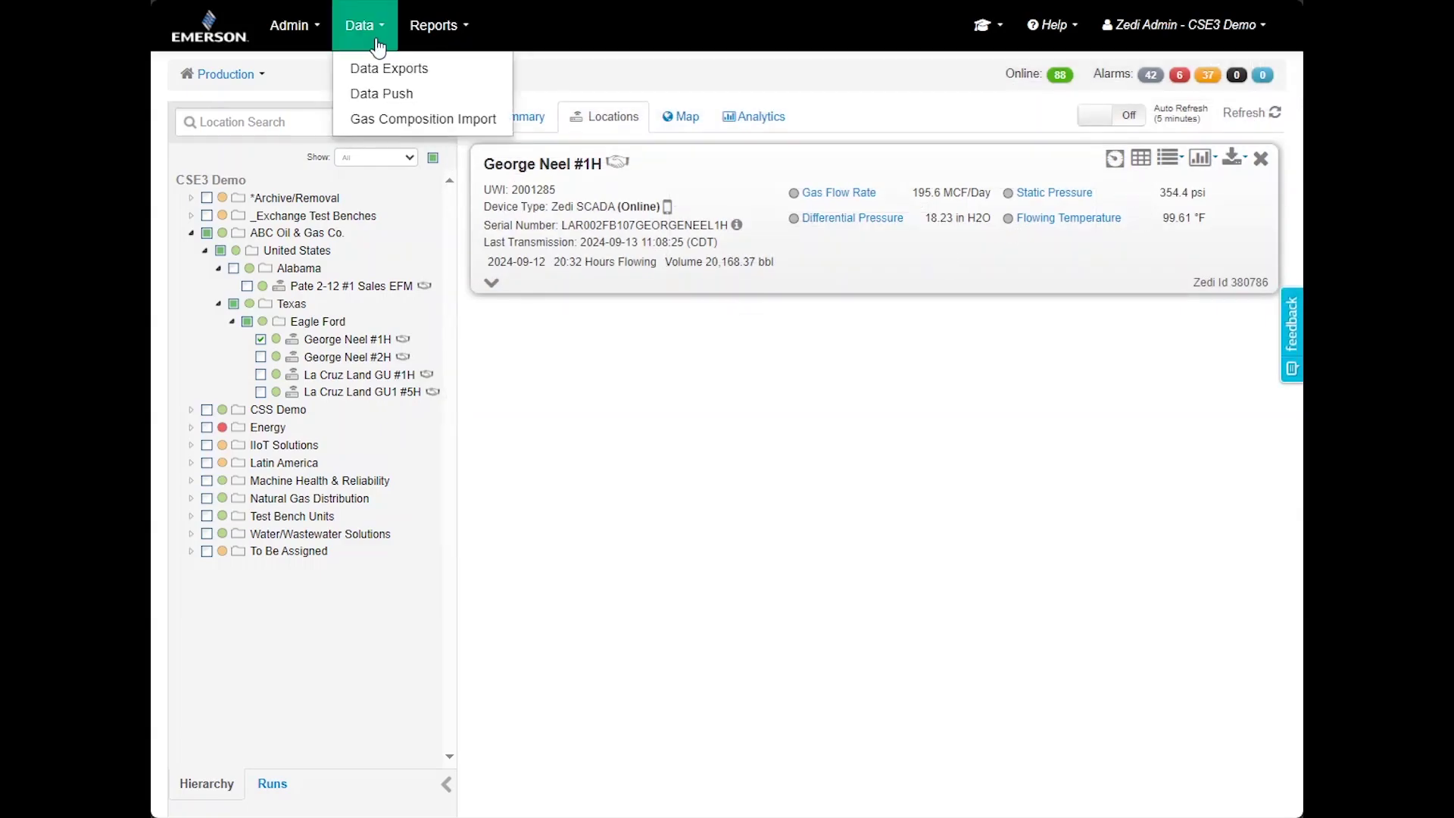
{"action": "left_click", "coordinate": [388, 70]}
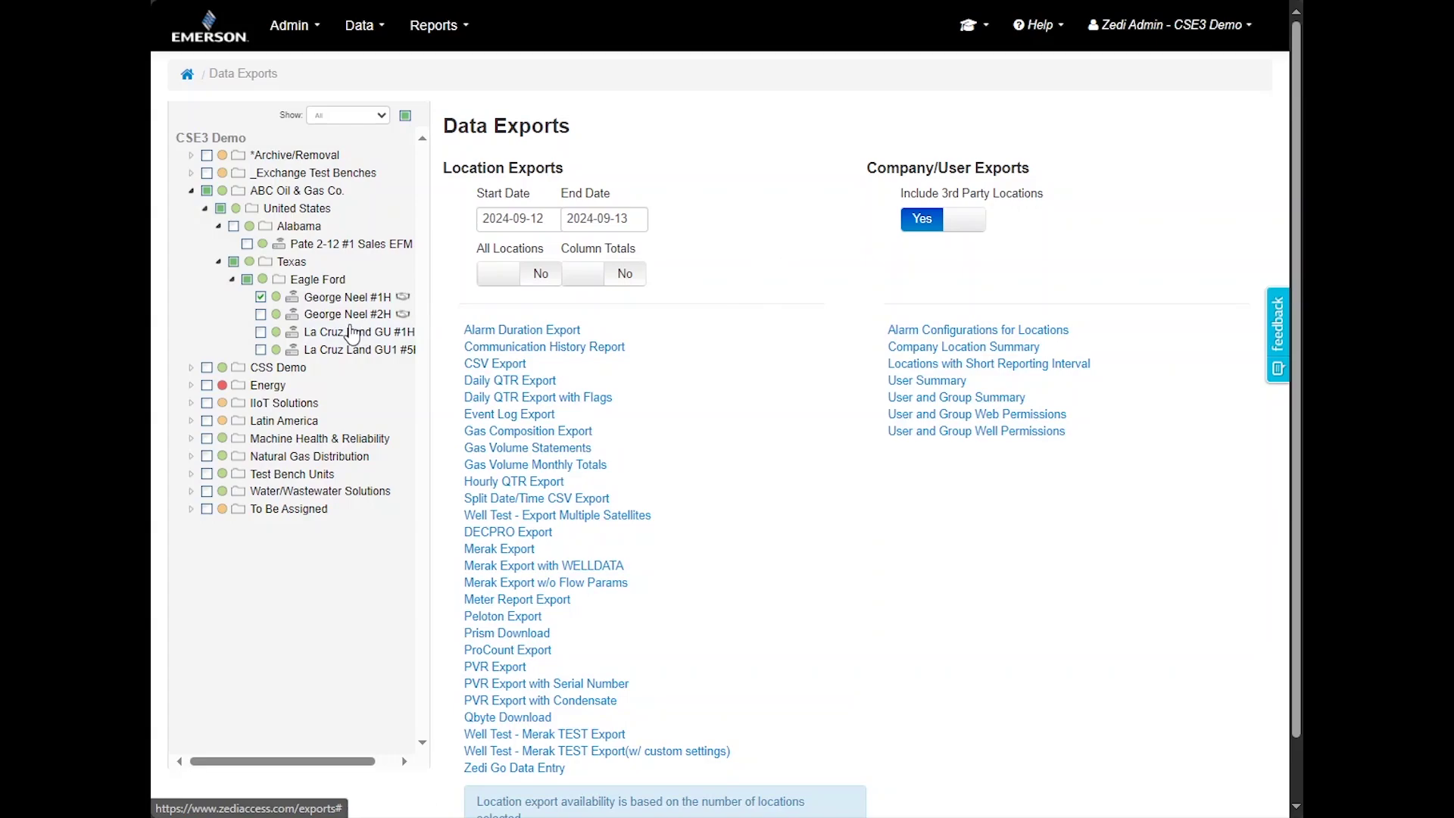
Check George Neel #2H and La Cruz Land GU #1H, download the Alarm Duration Export, and return home
{"action": "left_click", "coordinate": [260, 315]}
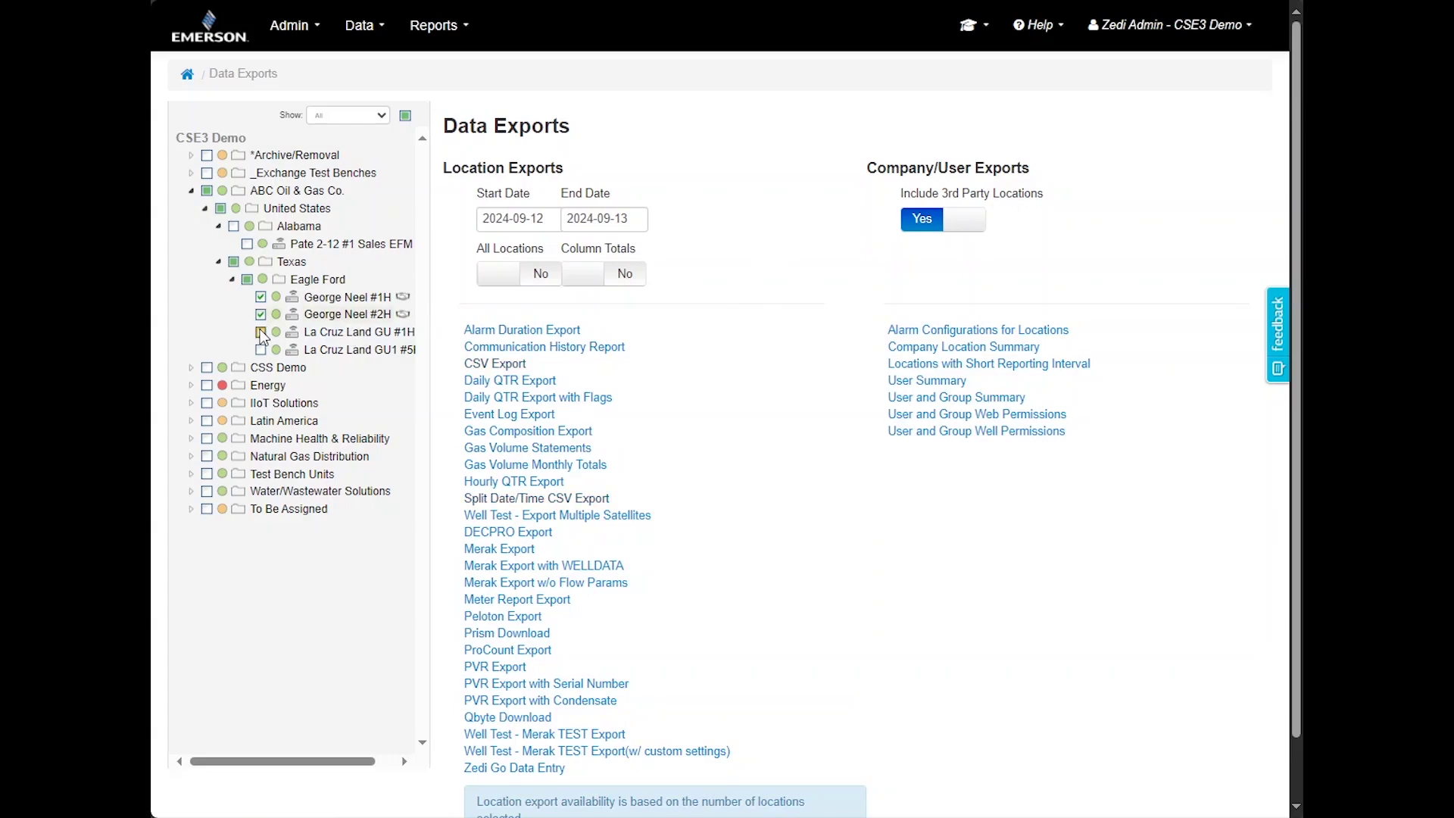
{"action": "left_click", "coordinate": [260, 333]}
{"action": "left_click", "coordinate": [520, 225]}
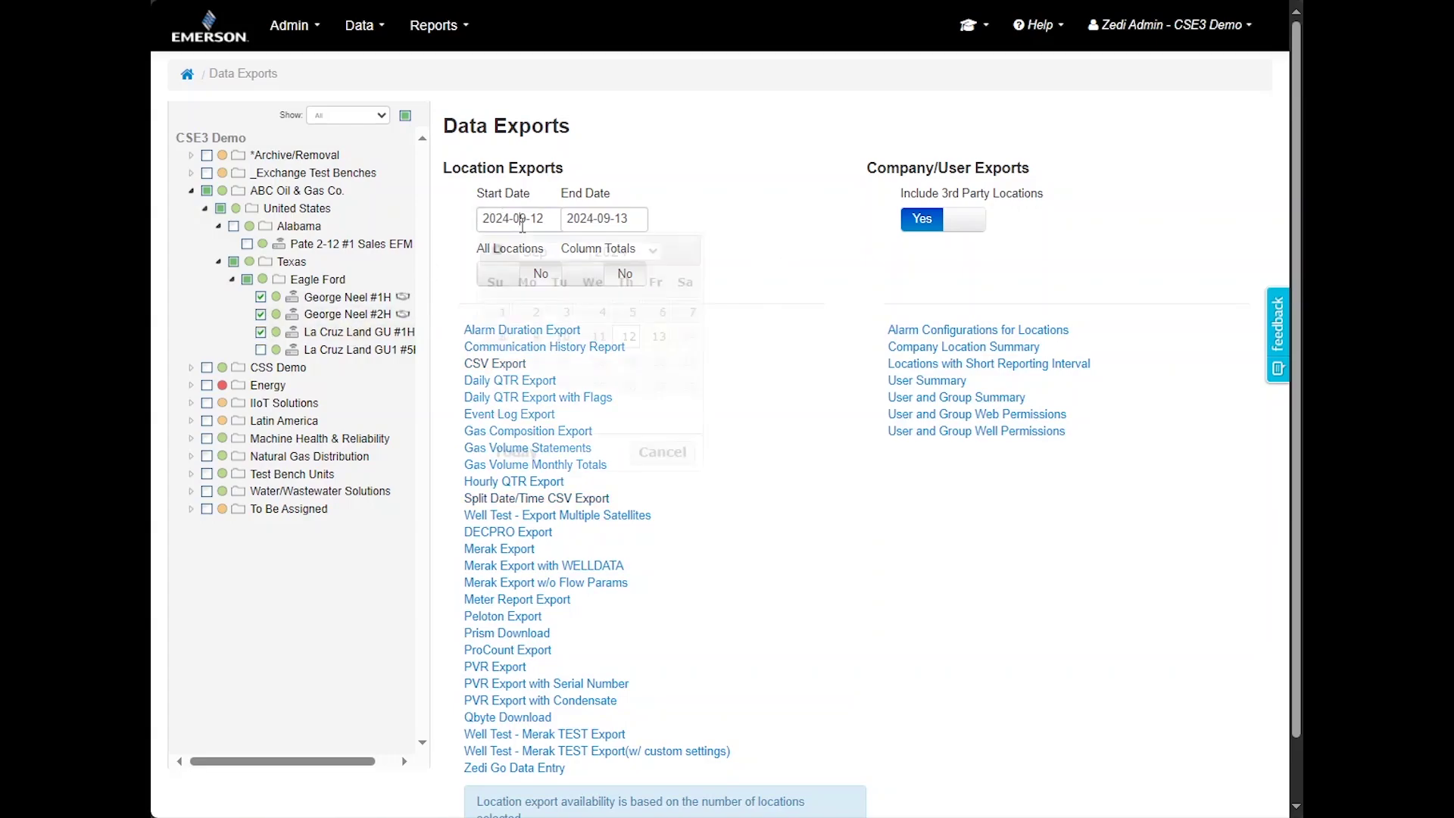
{"action": "left_click", "coordinate": [714, 215]}
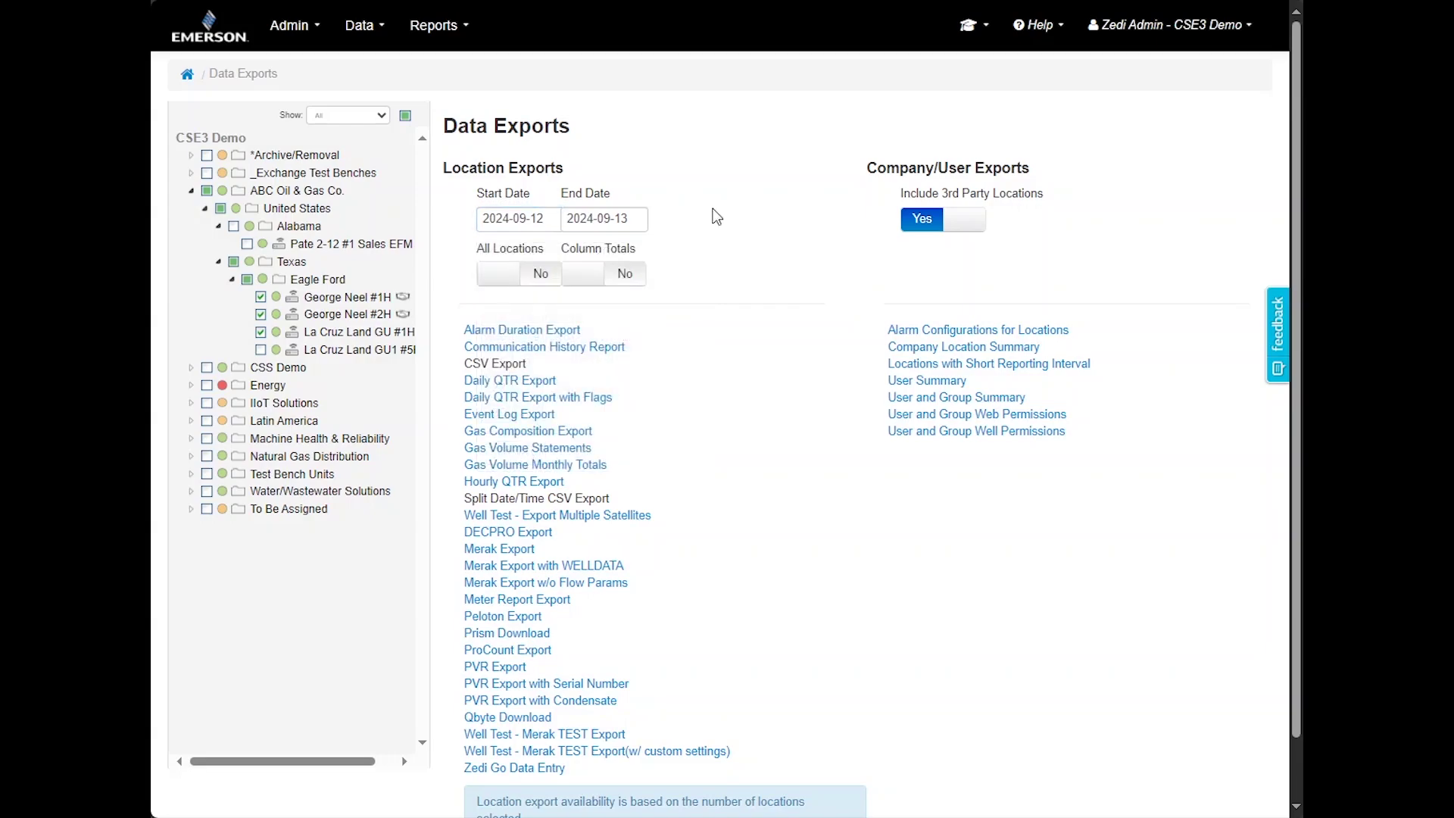
{"action": "left_click", "coordinate": [527, 277]}
{"action": "left_click", "coordinate": [526, 278]}
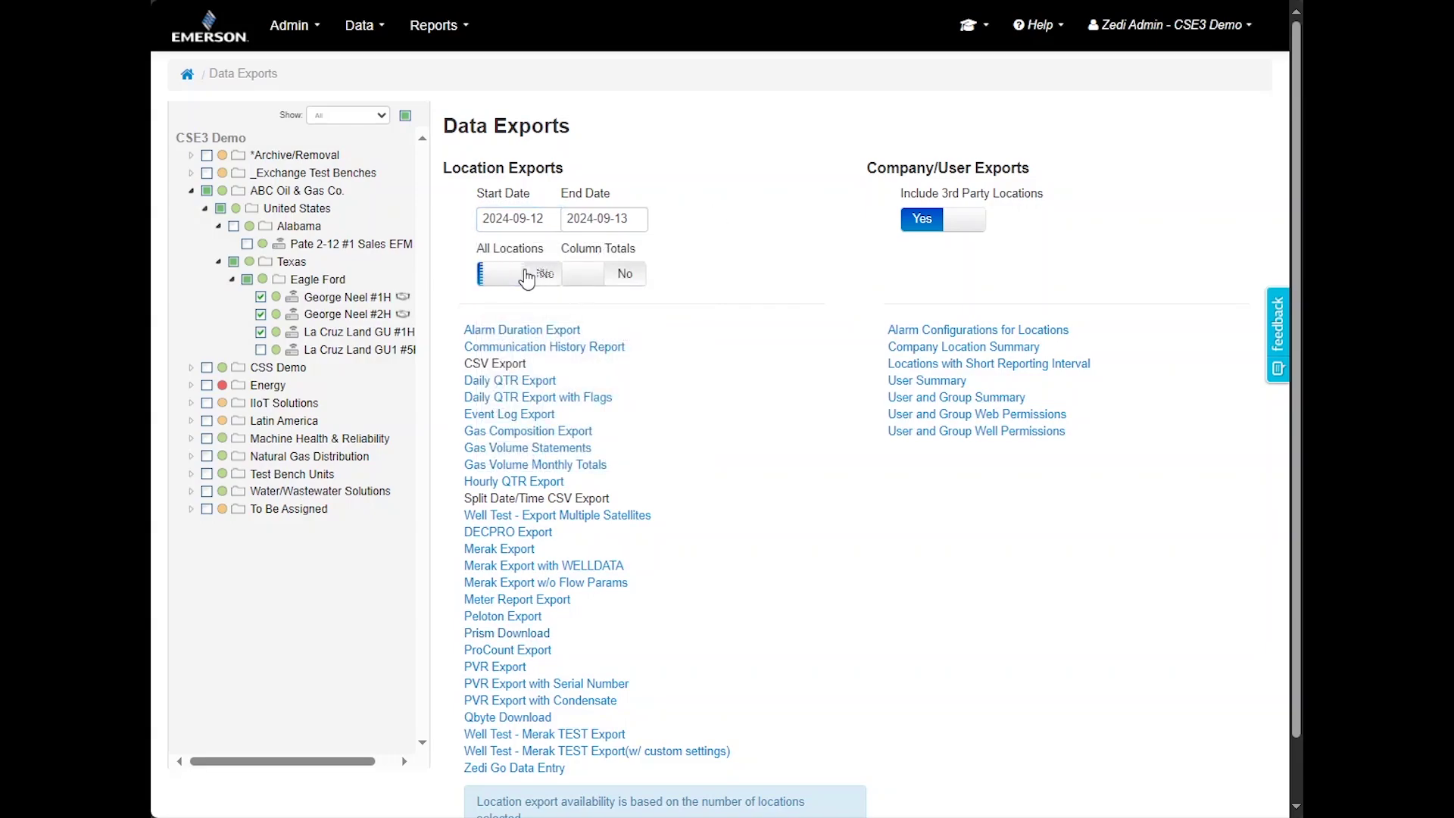
{"action": "left_click", "coordinate": [574, 285]}
{"action": "left_click", "coordinate": [577, 284]}
{"action": "left_click", "coordinate": [542, 339]}
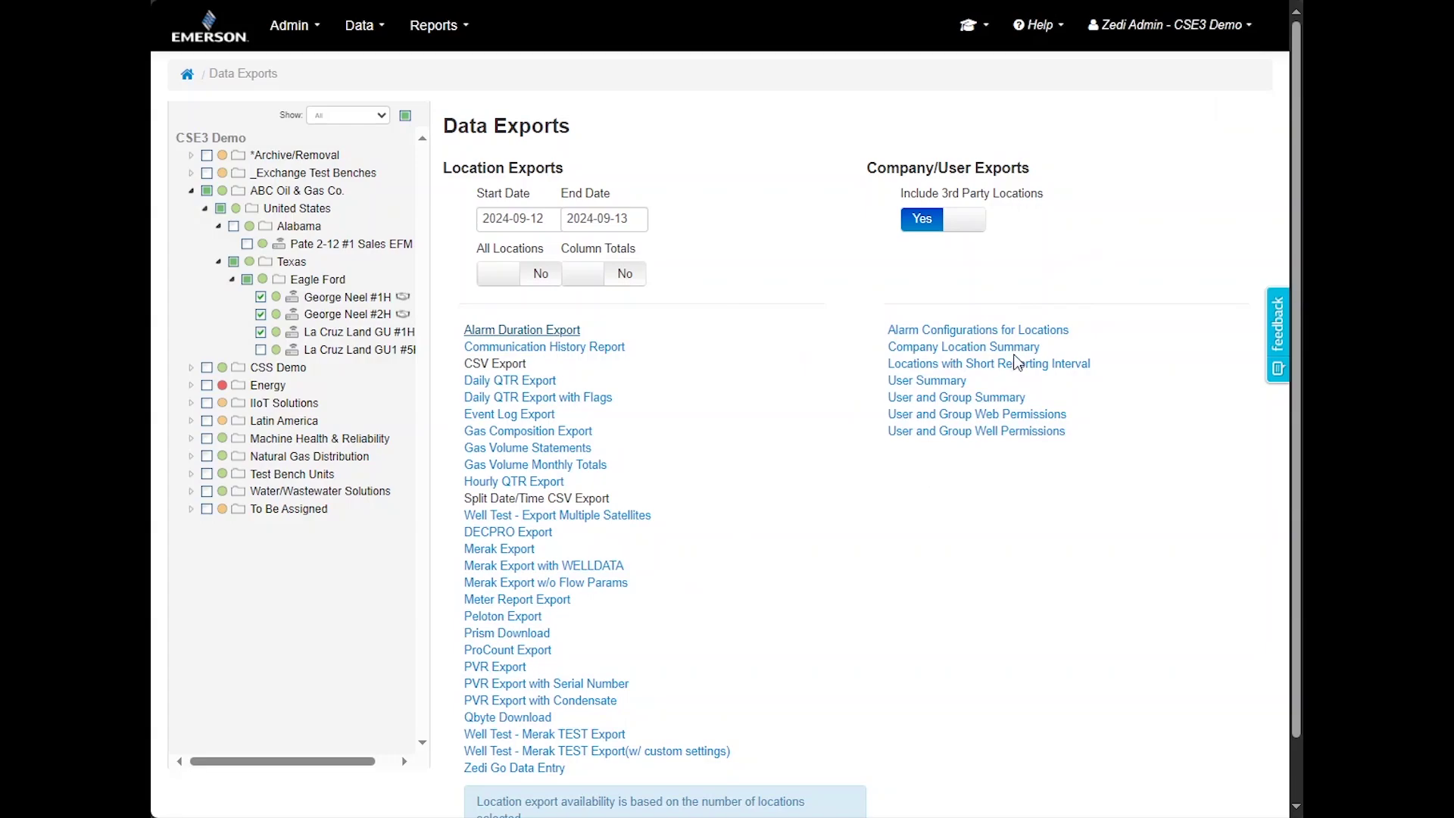
{"action": "left_click", "coordinate": [188, 74]}
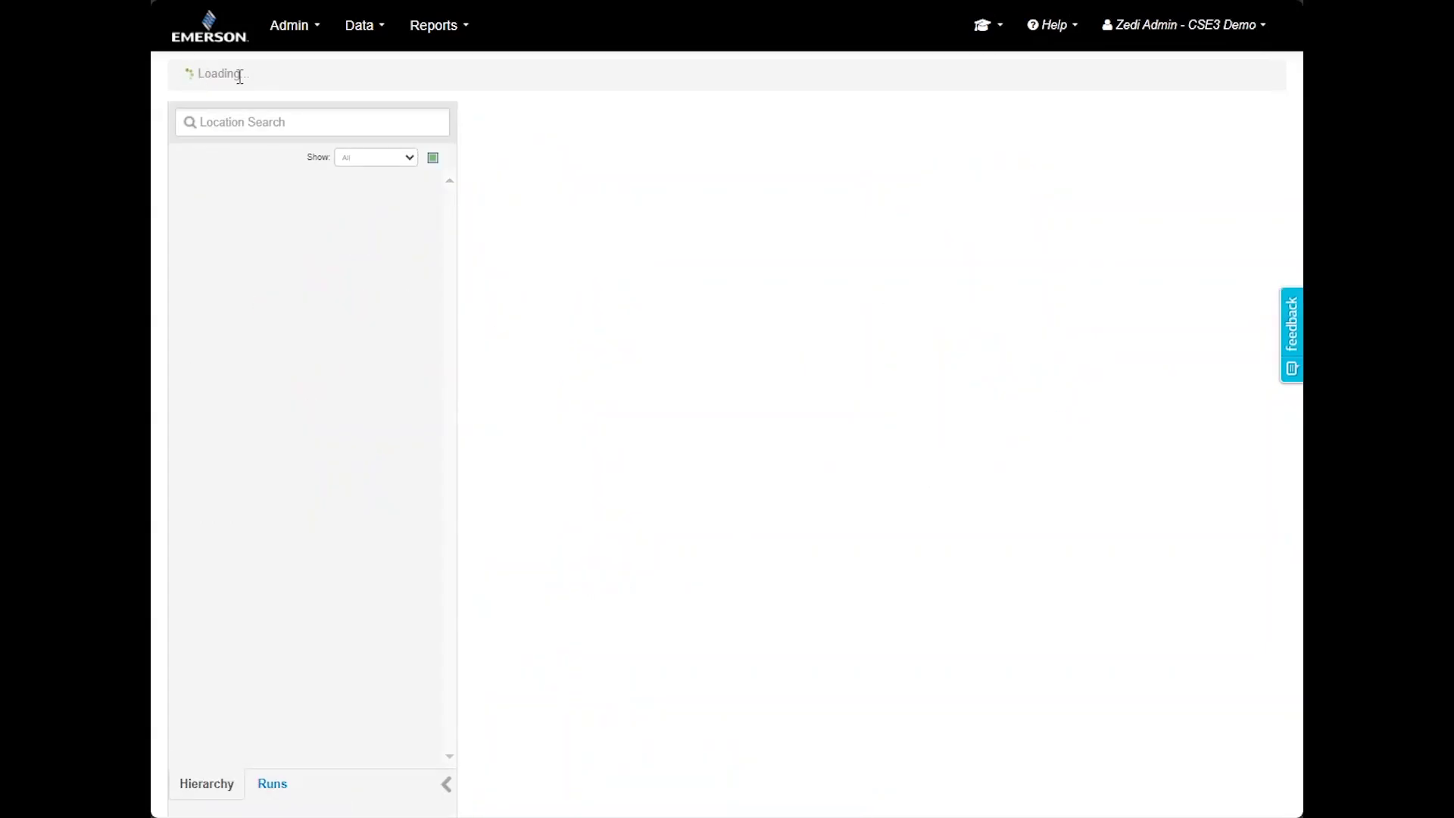
In Report Center, show all reports and unstar then re-star [1 day] Well Summary
{"action": "left_click", "coordinate": [450, 38]}
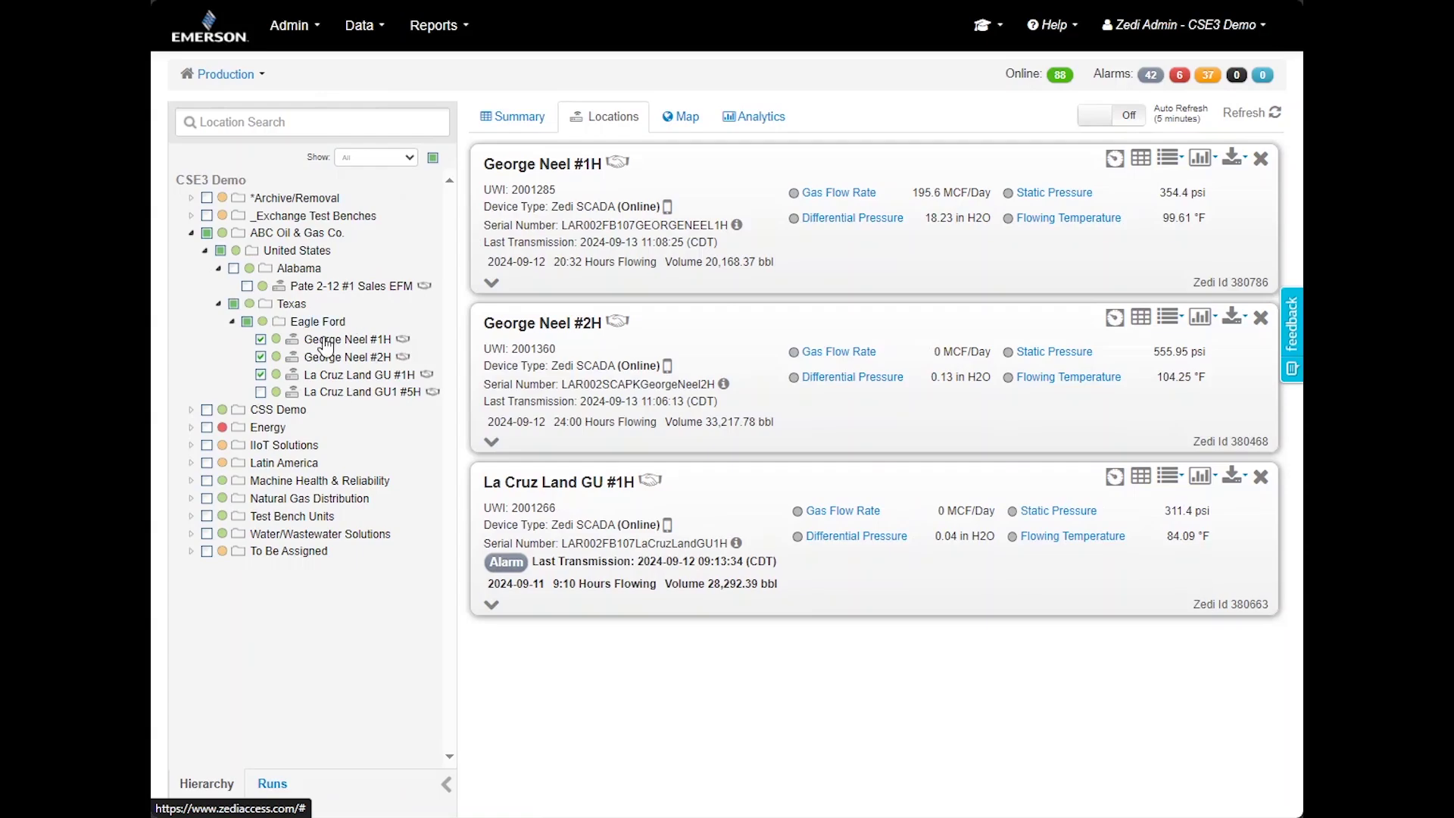
{"action": "left_click", "coordinate": [470, 40]}
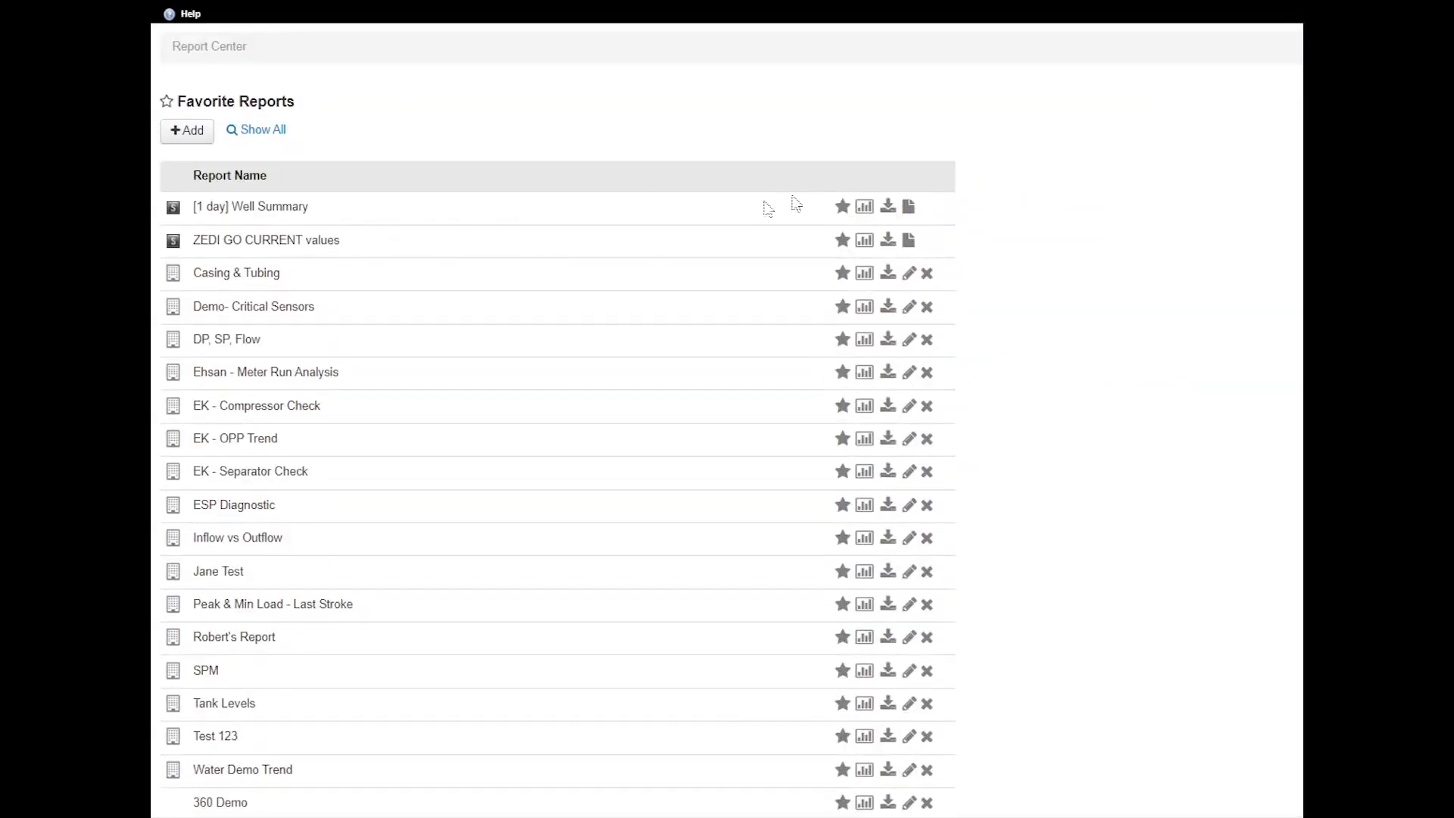
{"action": "left_click", "coordinate": [261, 132]}
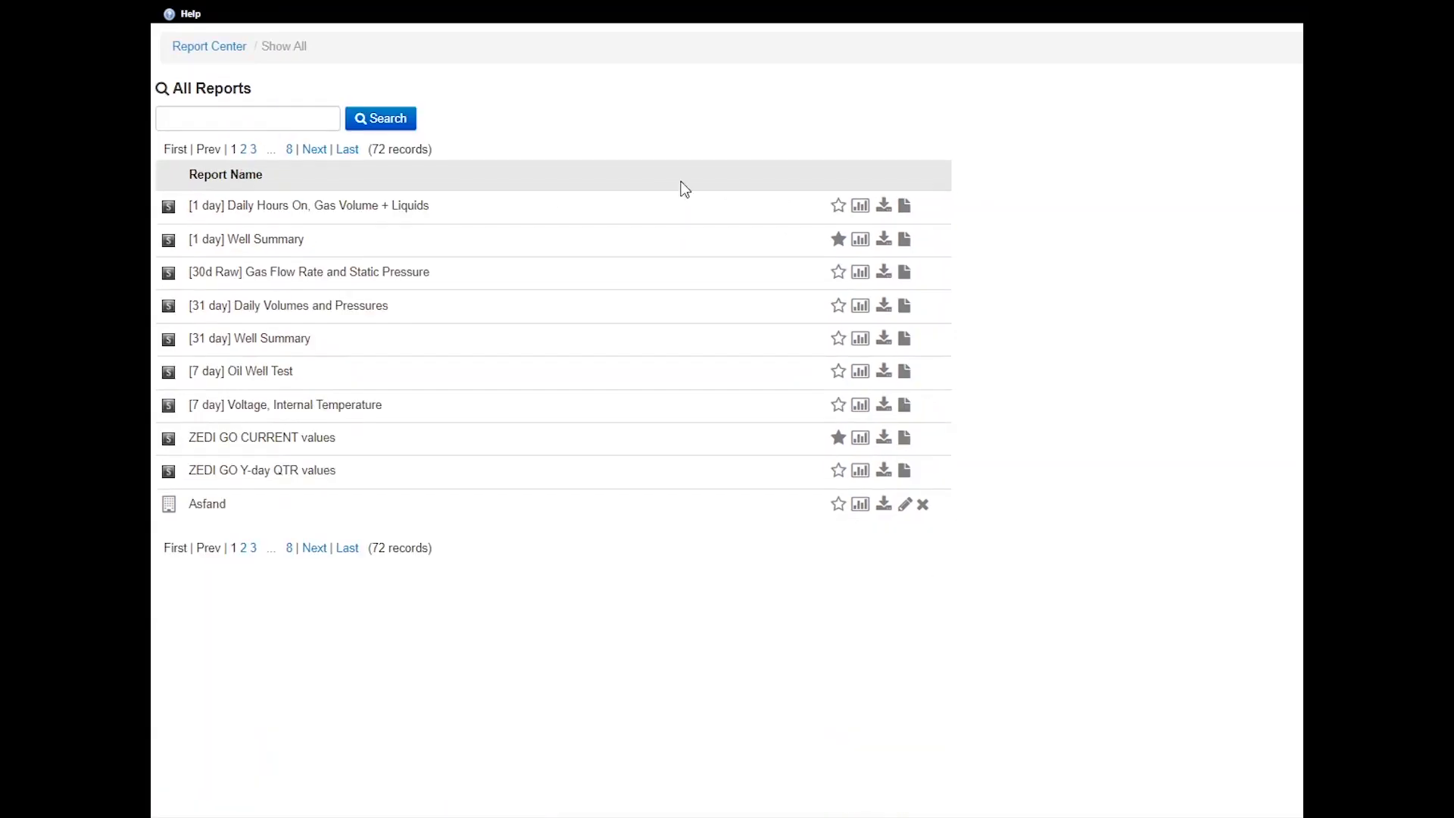
{"action": "left_click", "coordinate": [839, 241]}
{"action": "left_click", "coordinate": [838, 240]}
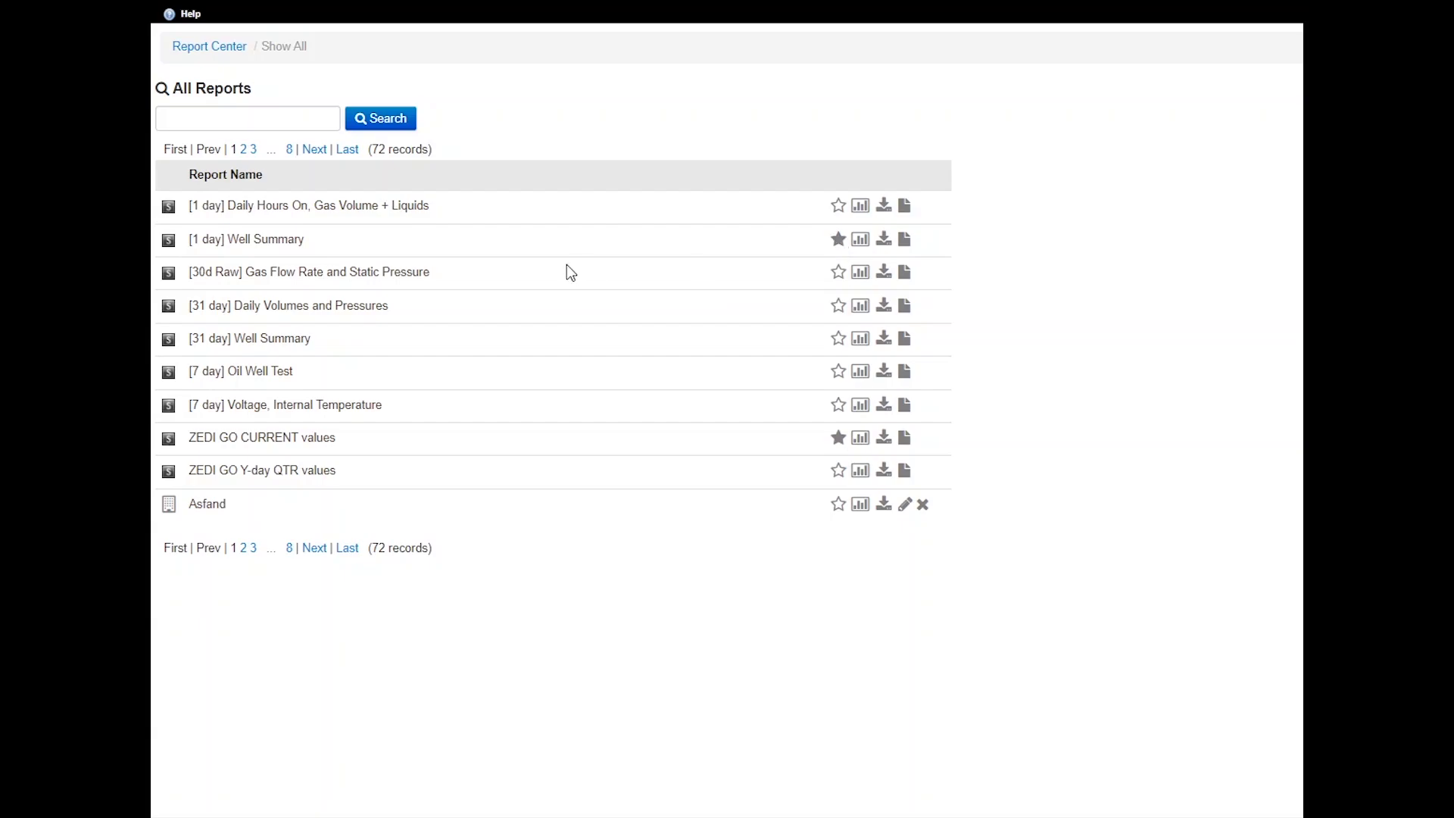
{"action": "left_click", "coordinate": [224, 47]}
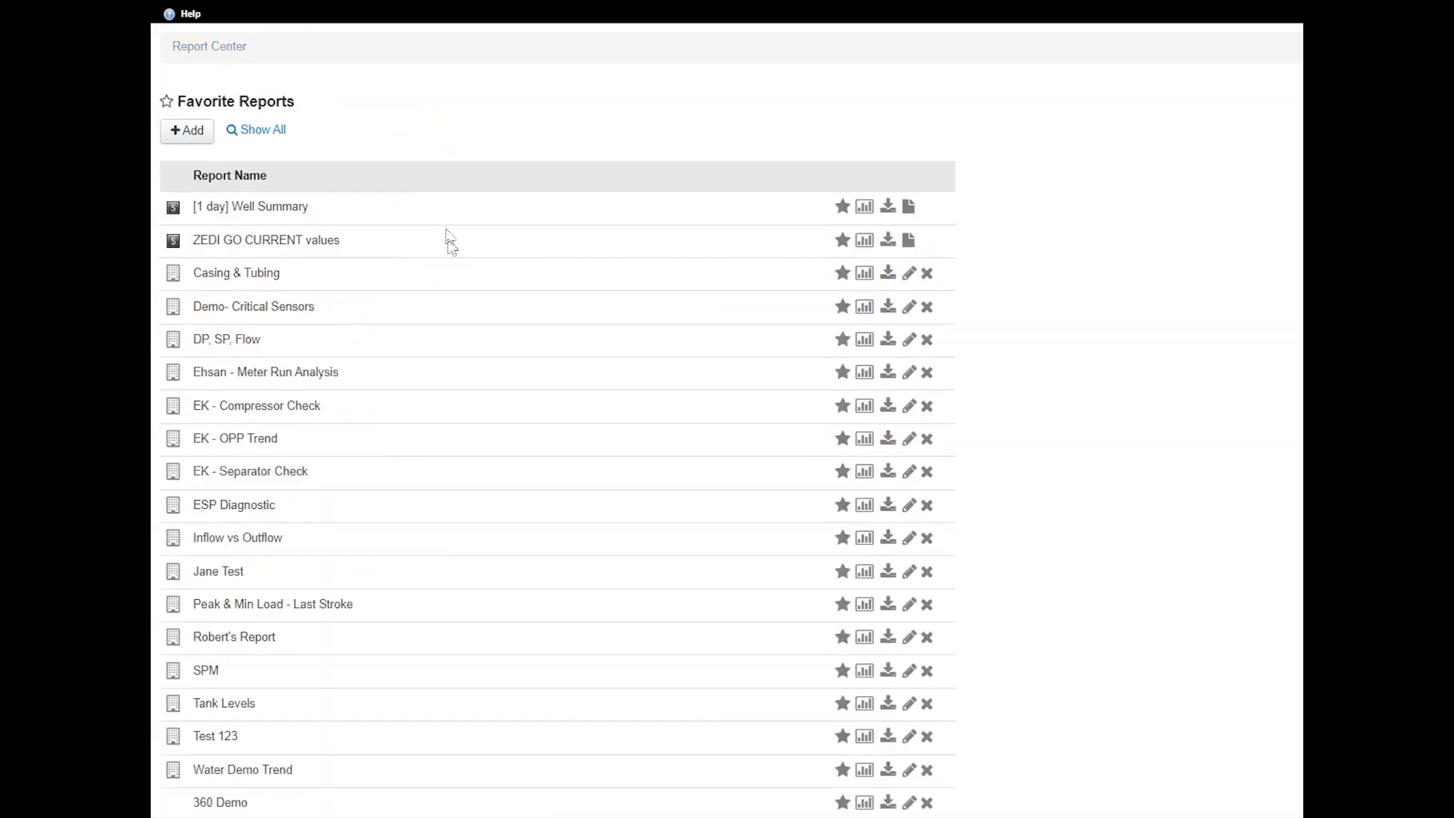
Graph [1 day] Well Summary for George Neel #2H and La Cruz Land GU #1H, then close it
{"action": "left_click", "coordinate": [867, 215]}
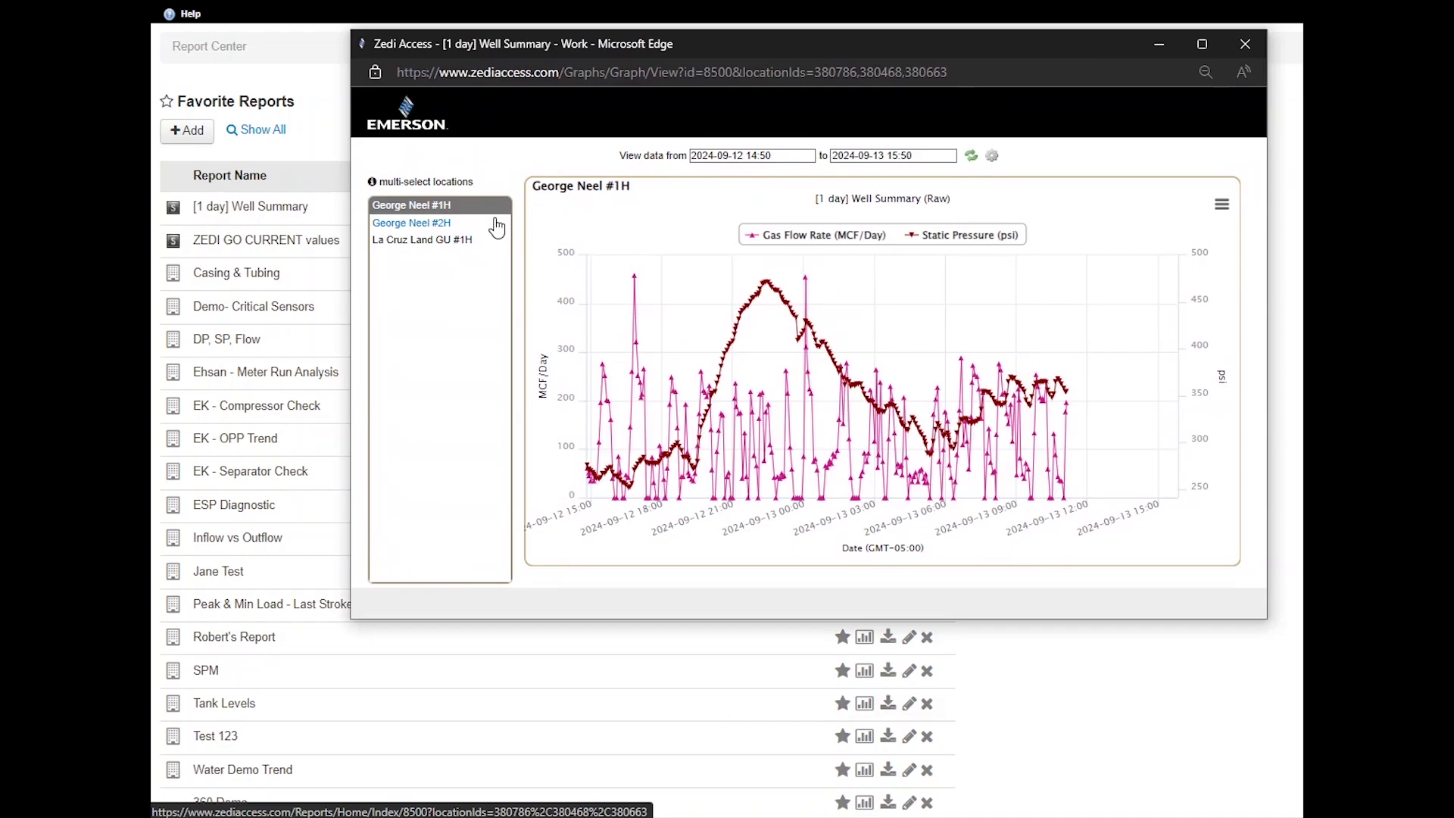
{"action": "left_click", "coordinate": [466, 223]}
{"action": "left_click", "coordinate": [467, 241]}
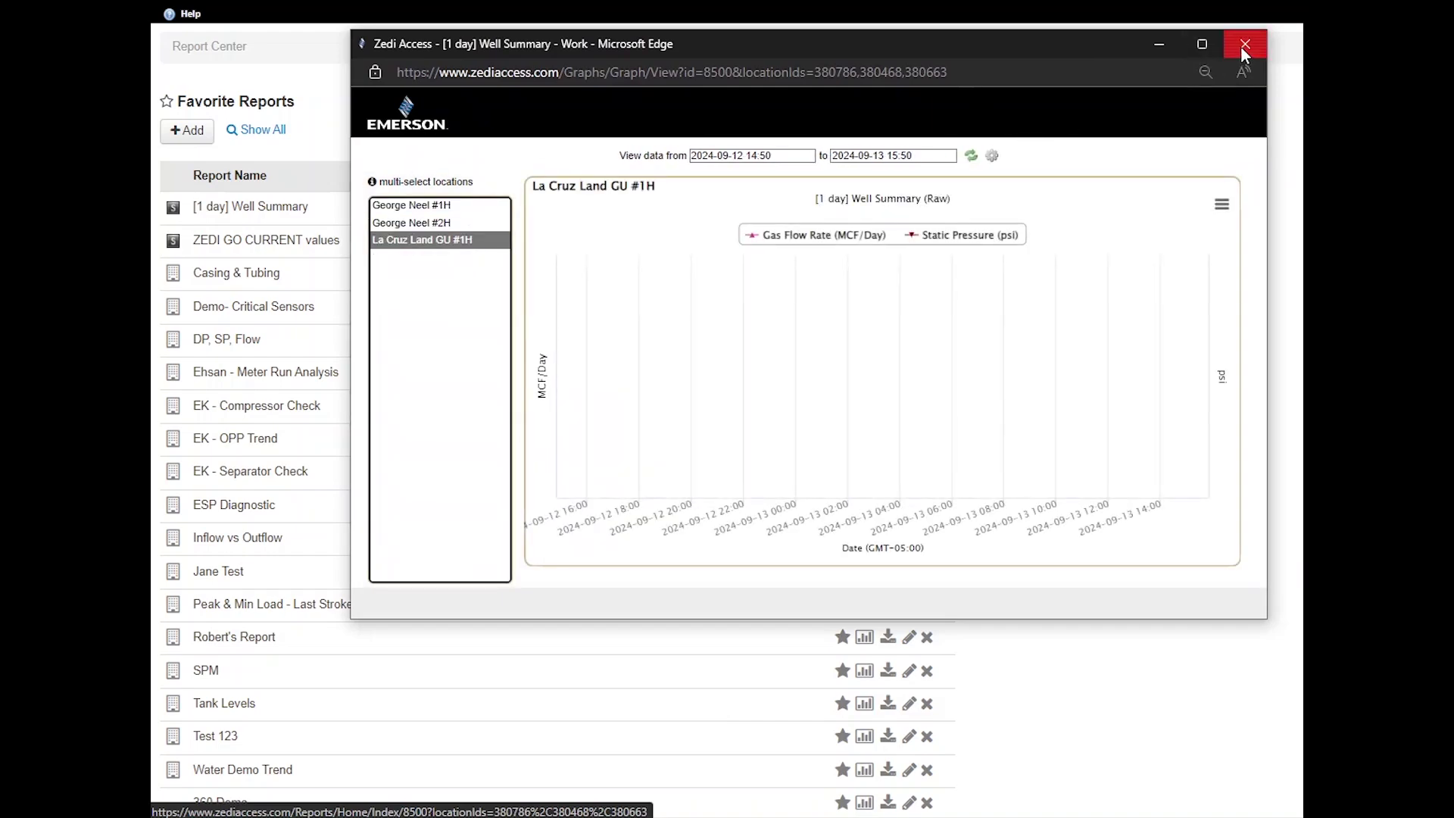
{"action": "left_click", "coordinate": [1244, 43]}
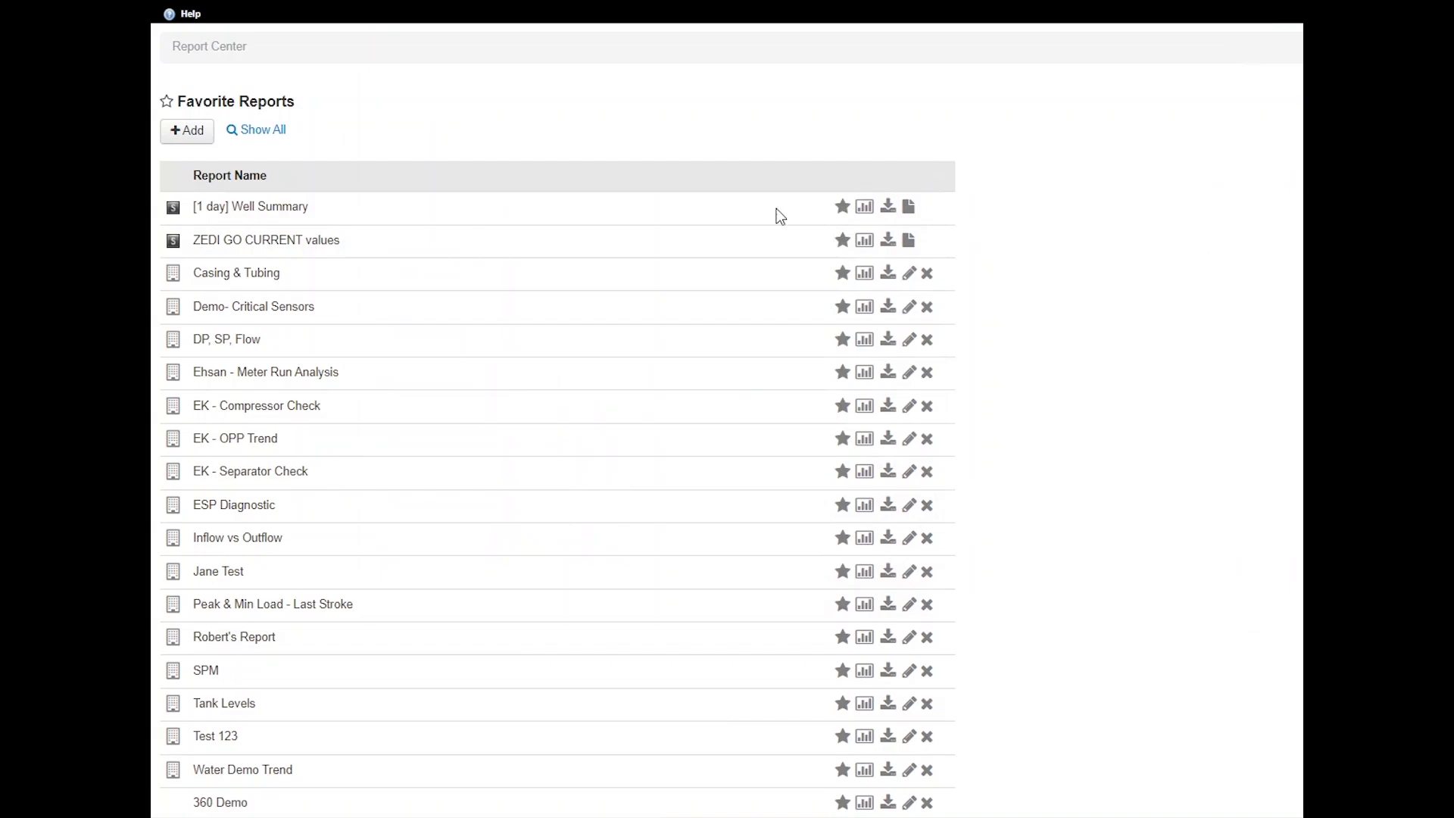
Start a new report, leave the date range unchanged, and expand the EFM sensor types
{"action": "left_click", "coordinate": [187, 134]}
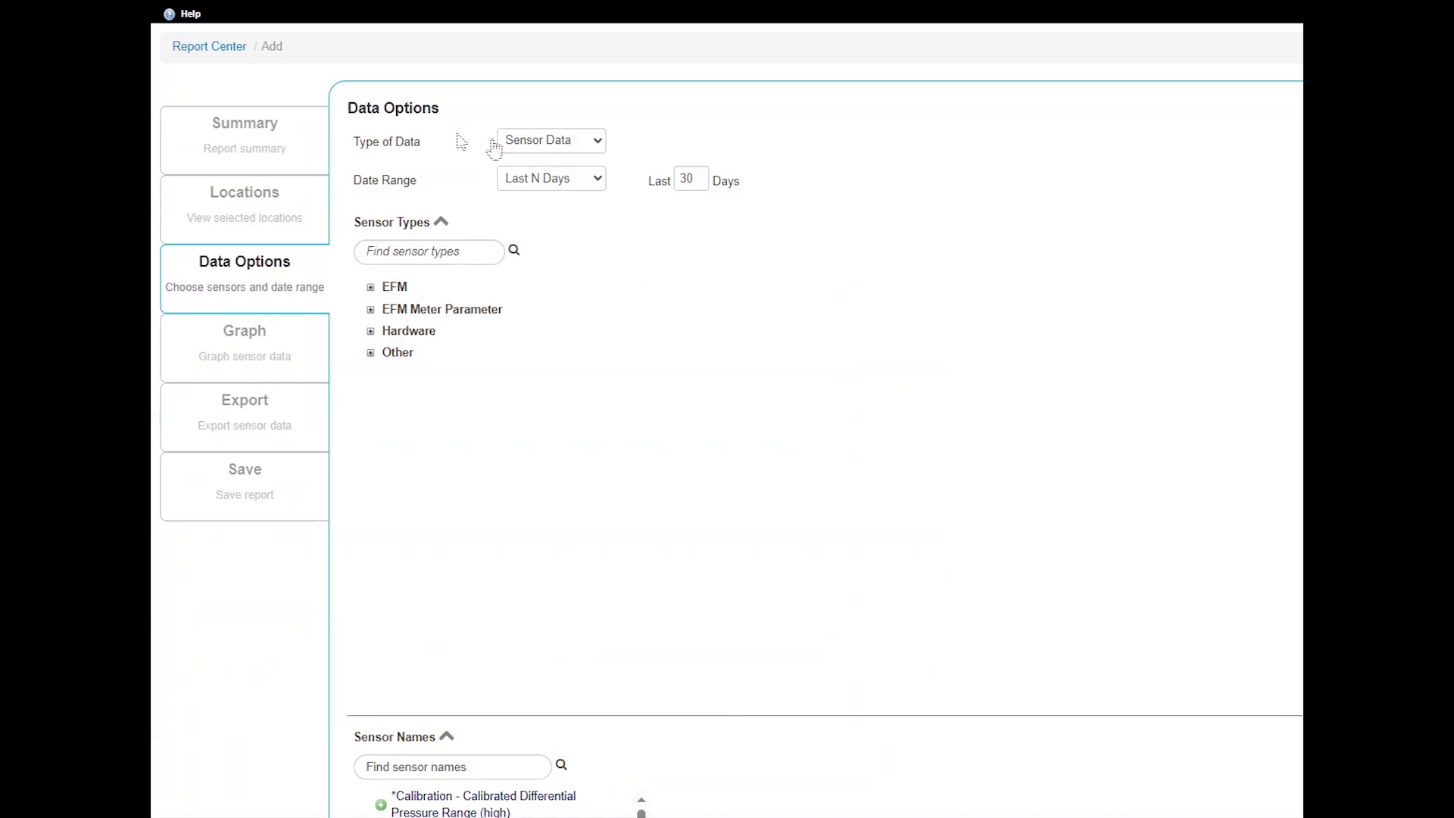
{"action": "left_click", "coordinate": [572, 184]}
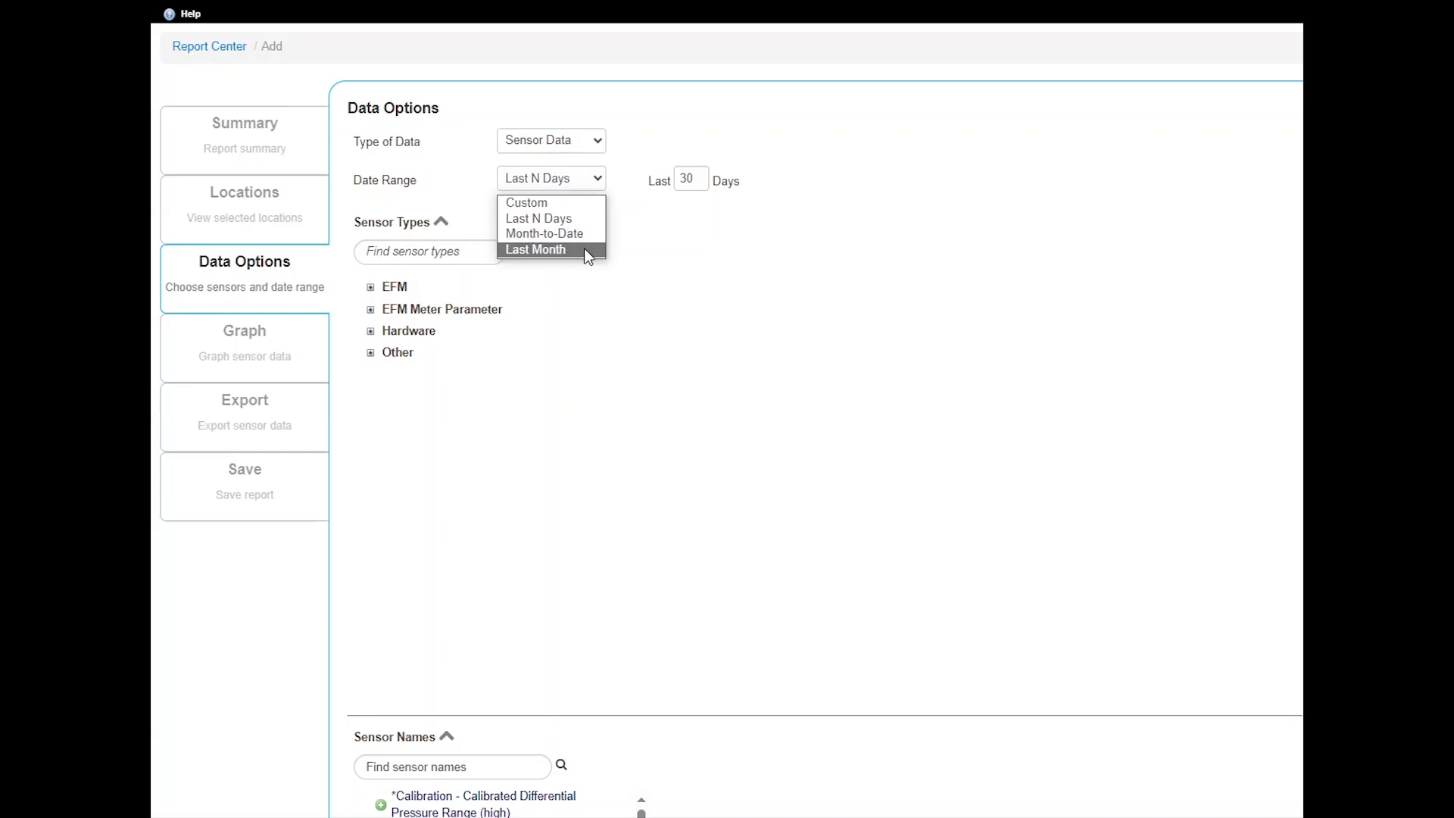
{"action": "left_click", "coordinate": [642, 290]}
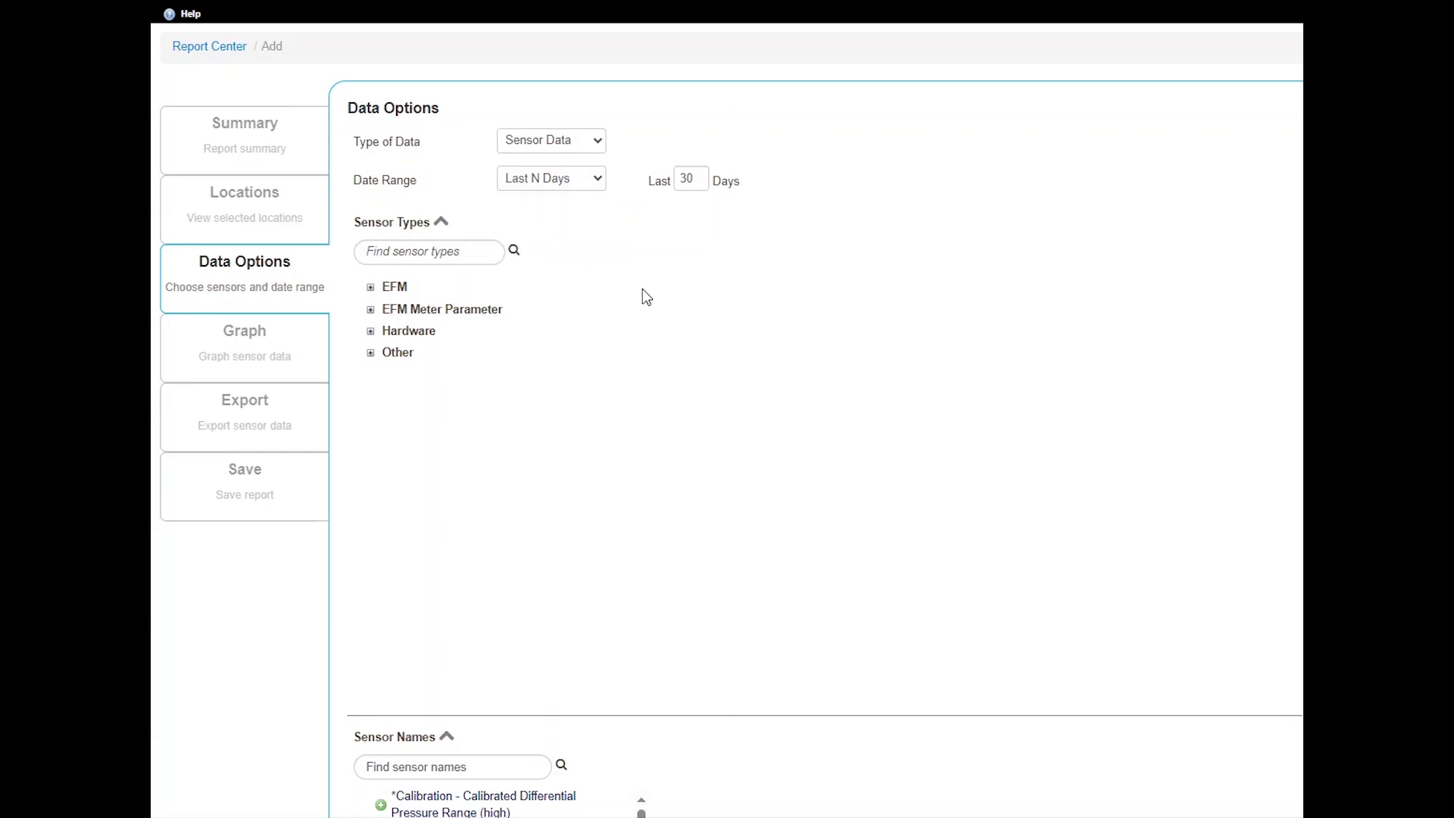
{"action": "left_click", "coordinate": [393, 259]}
{"action": "left_click", "coordinate": [371, 287]}
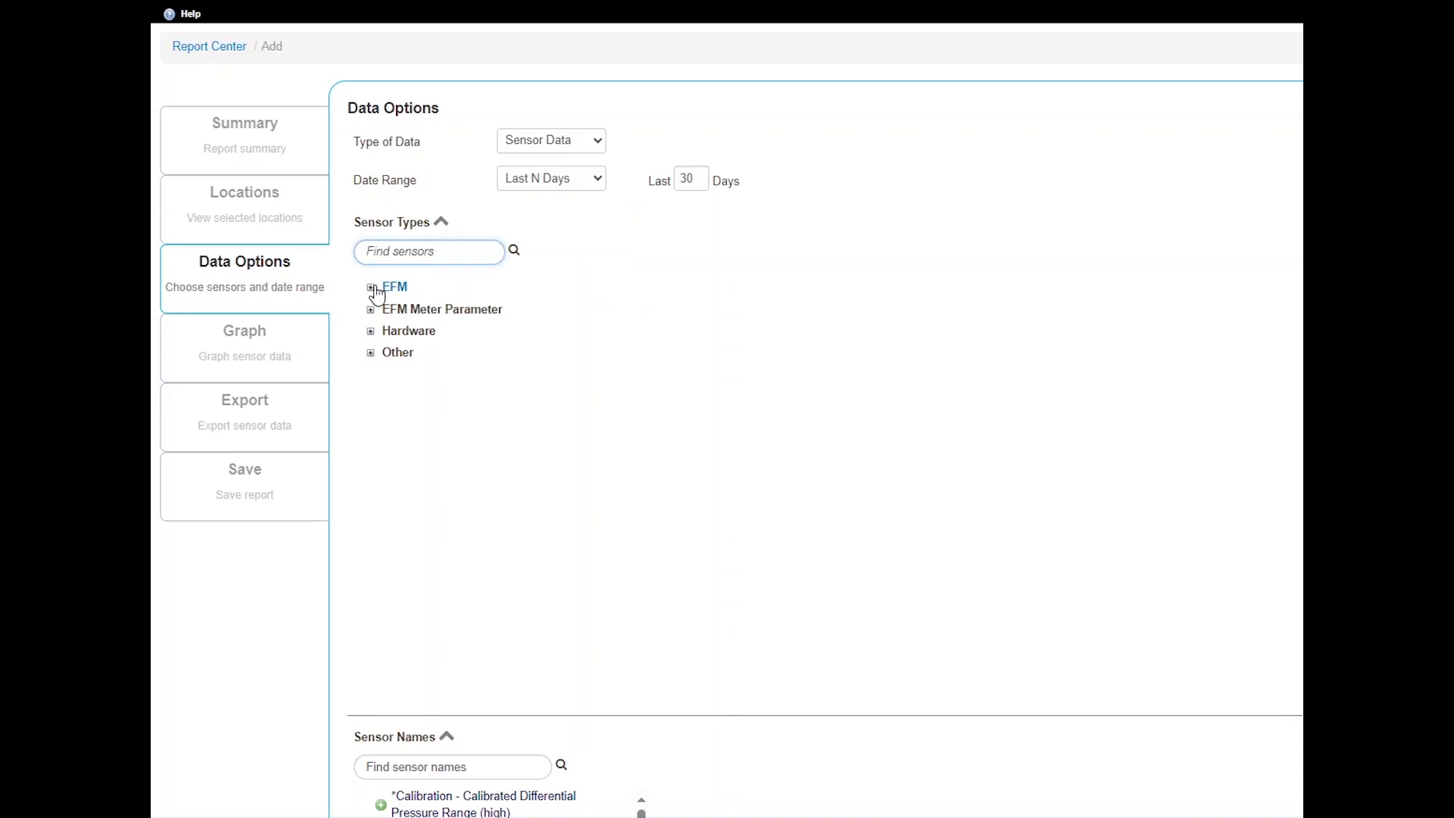
{"action": "left_click", "coordinate": [400, 303]}
{"action": "left_click", "coordinate": [371, 289]}
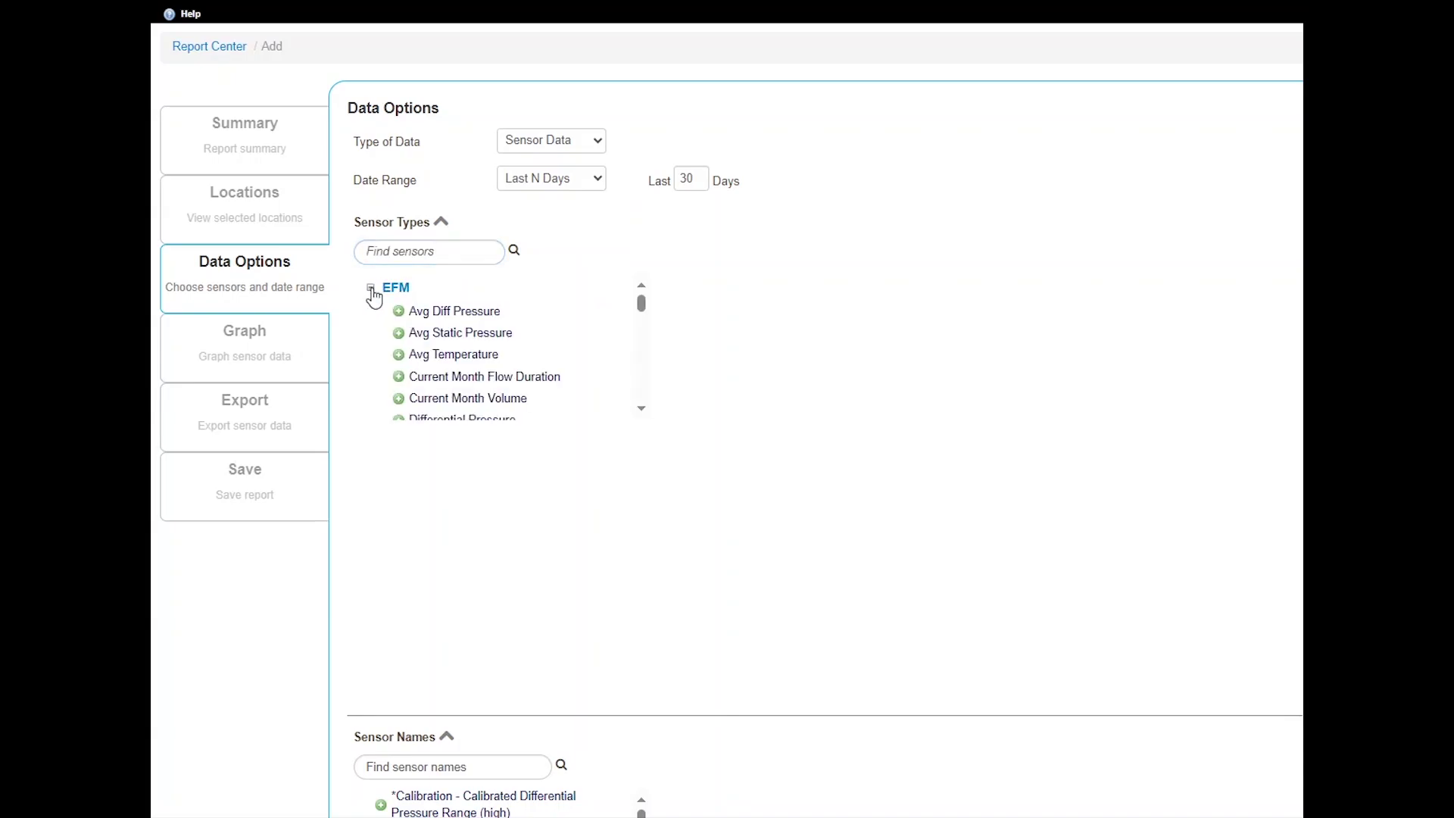
Add Avg Static Pressure and Avg Temperature trends, colouring static pressure blue #4f81bd
{"action": "left_click", "coordinate": [399, 334]}
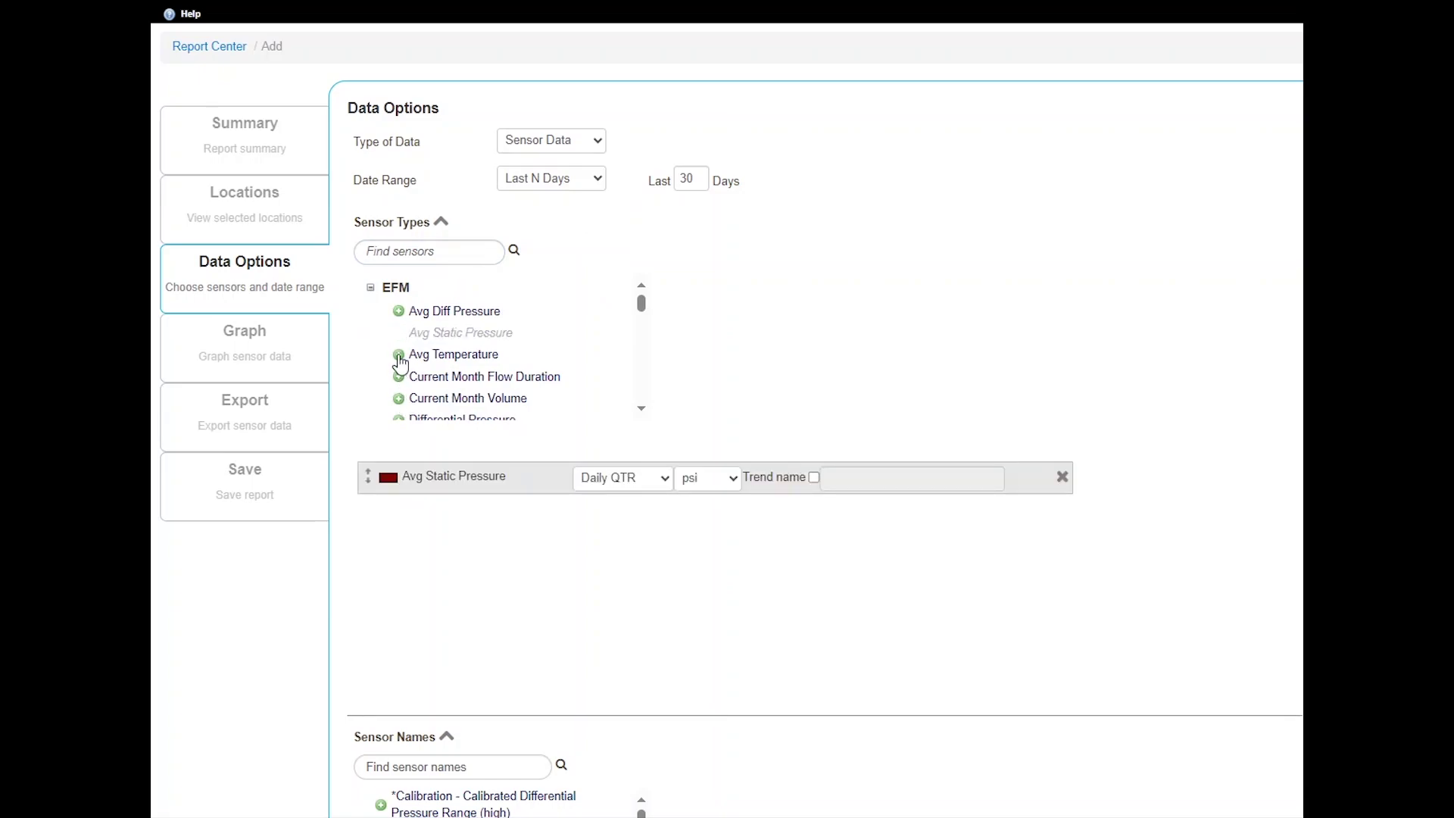
{"action": "left_click", "coordinate": [399, 355]}
{"action": "left_click", "coordinate": [390, 477]}
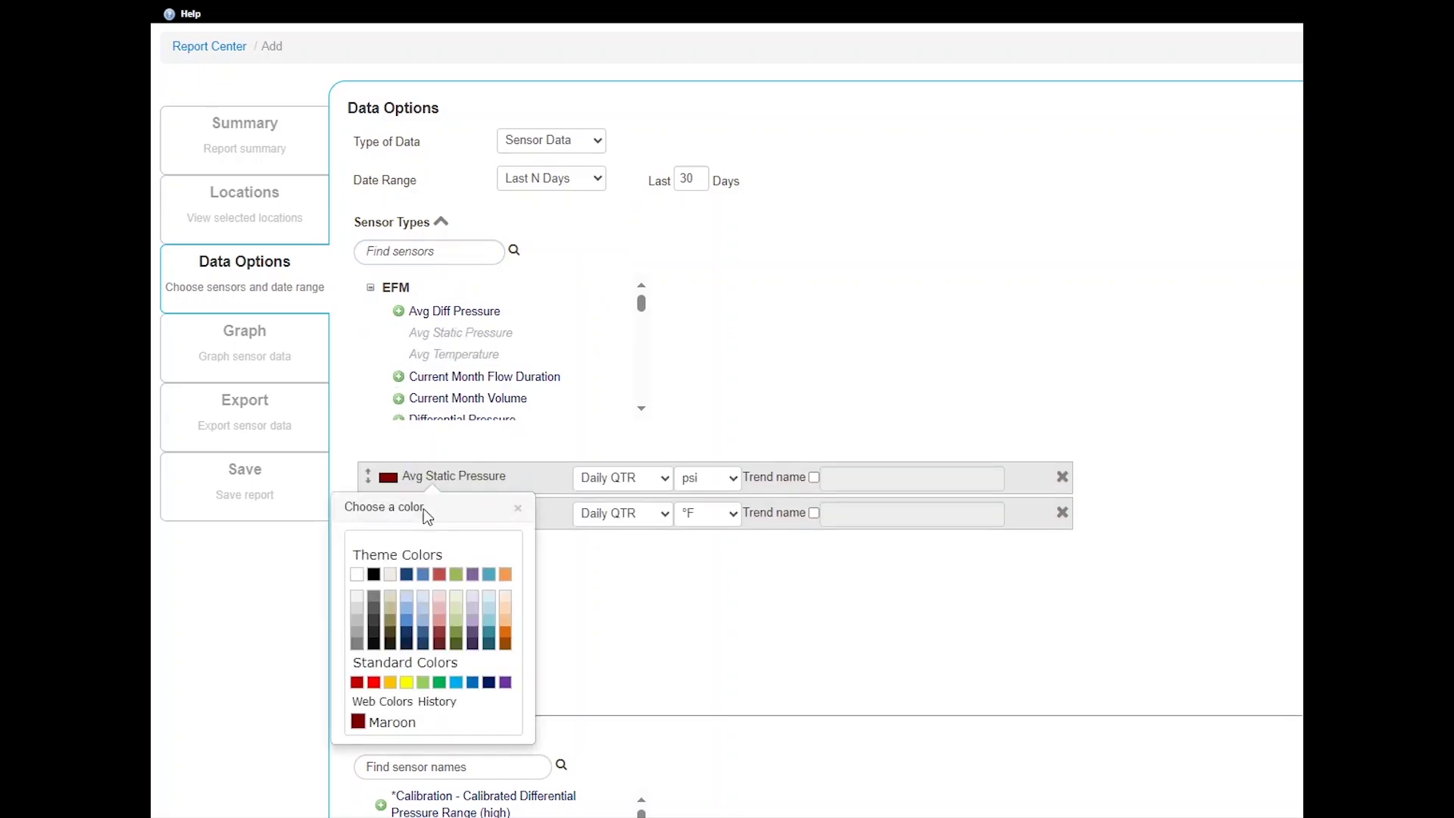
{"action": "left_click", "coordinate": [423, 575]}
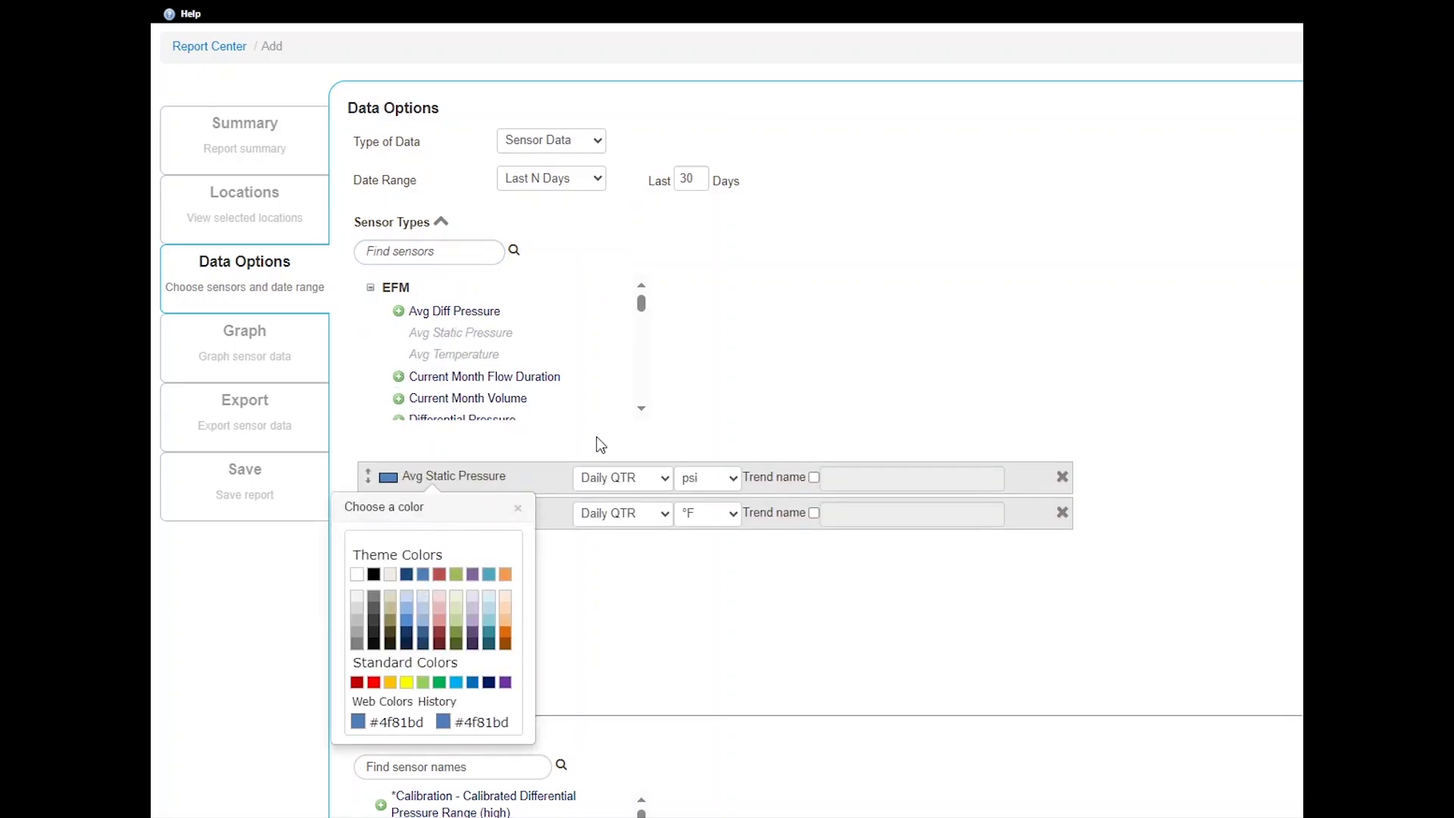
{"action": "left_click", "coordinate": [518, 507]}
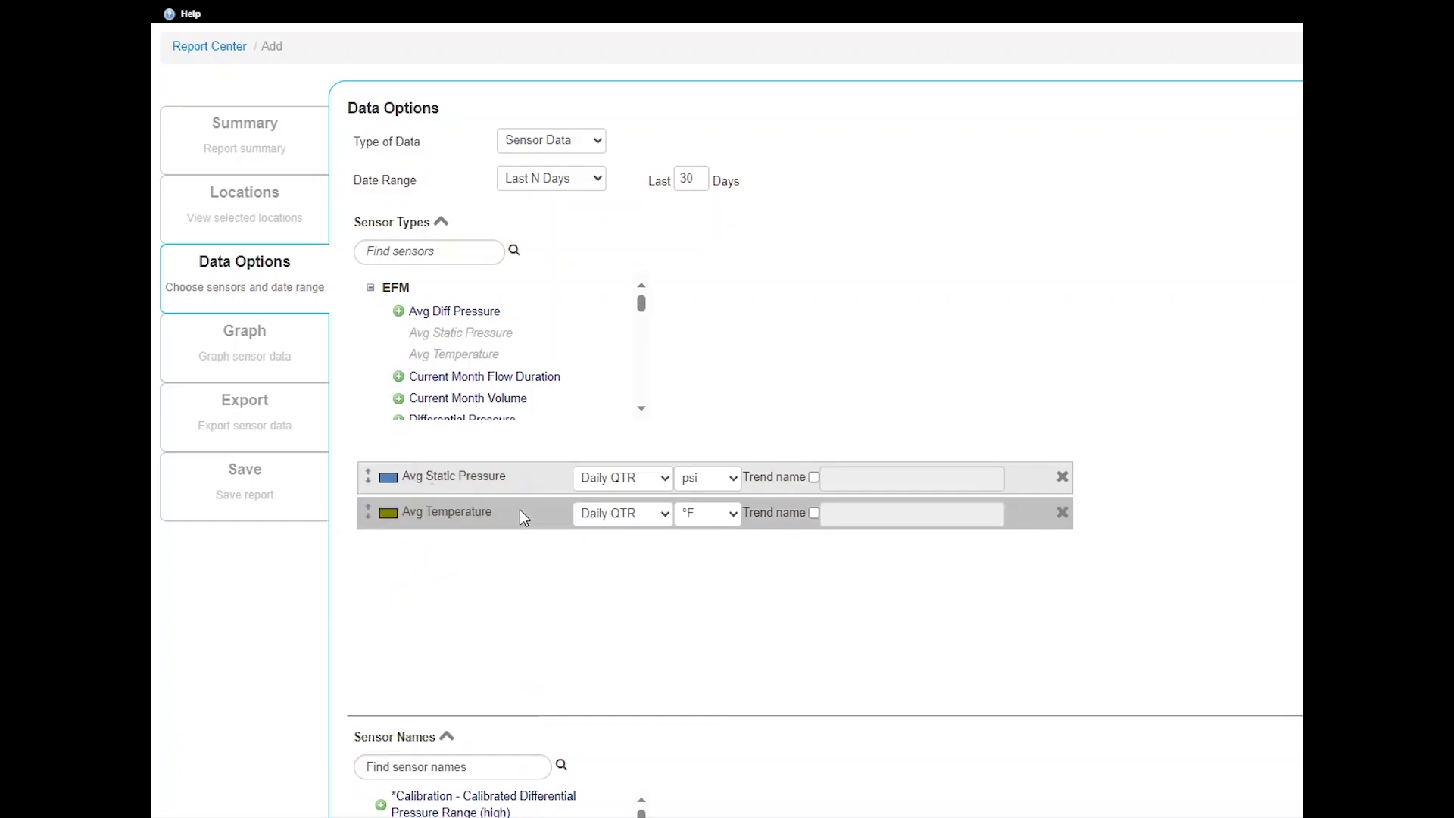
{"action": "left_click", "coordinate": [656, 476]}
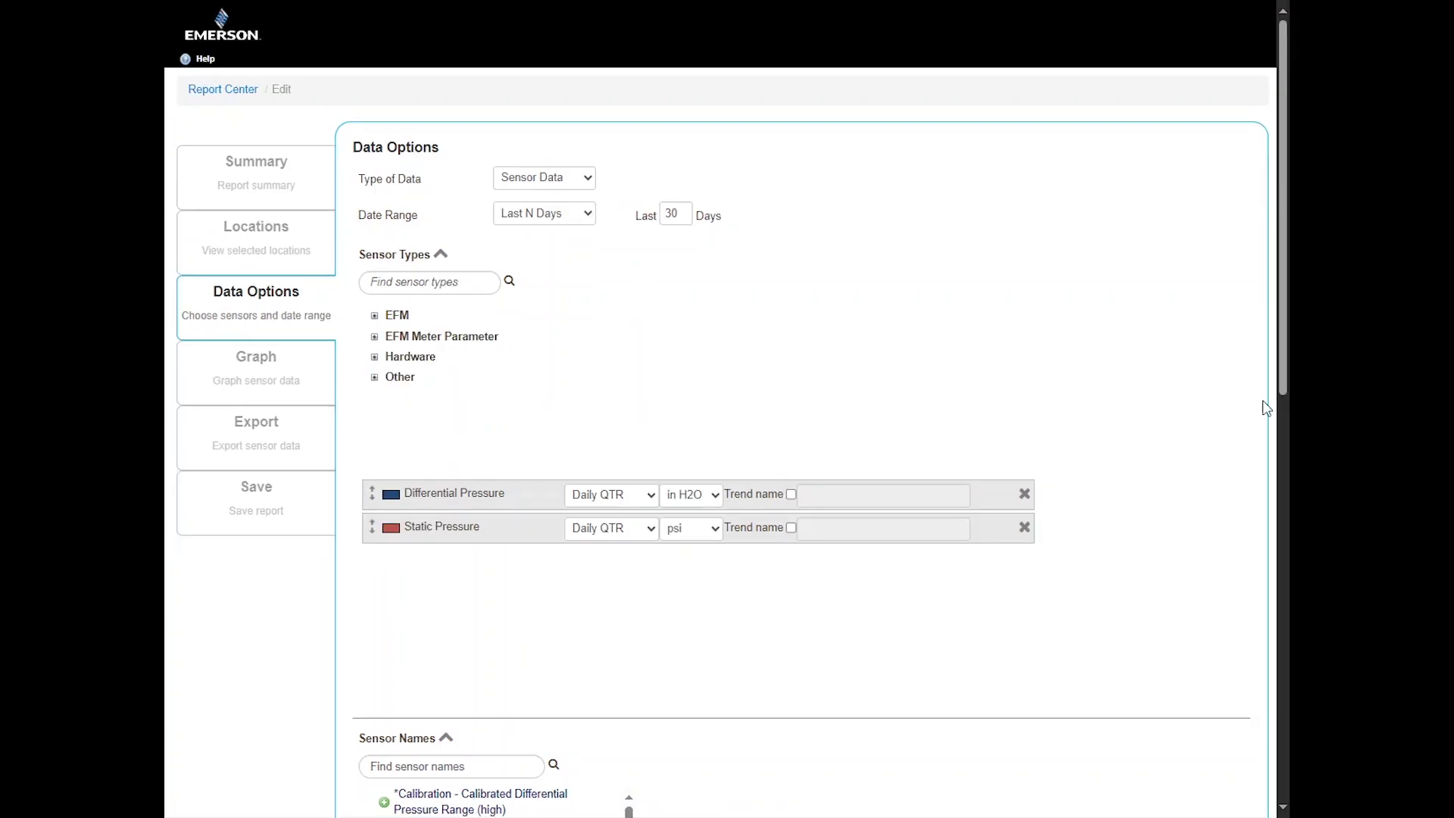
Name the Differential Pressure trend 'Test' and move on to the report's Graph step
{"action": "left_click", "coordinate": [650, 500]}
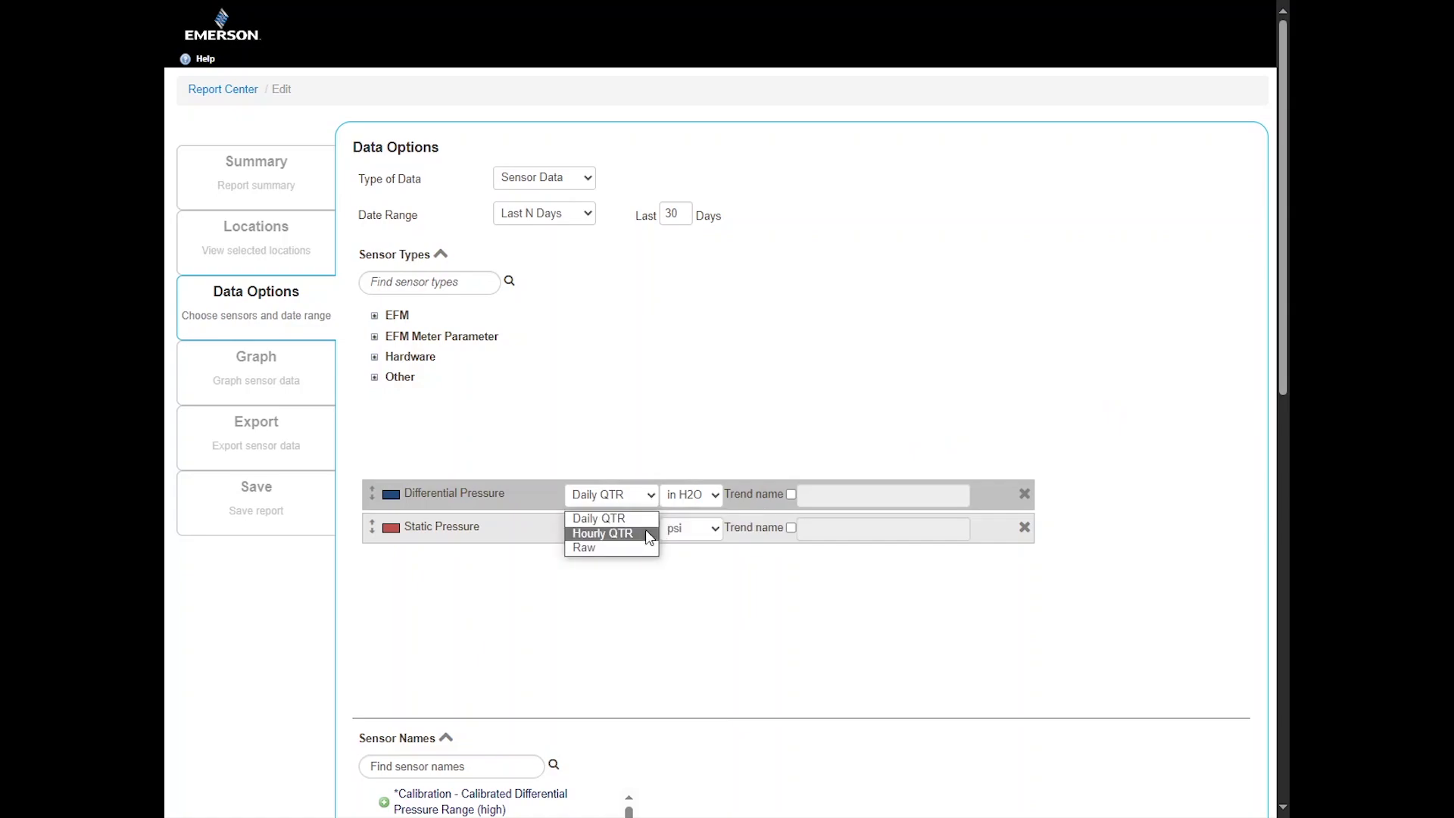
{"action": "left_click", "coordinate": [712, 499]}
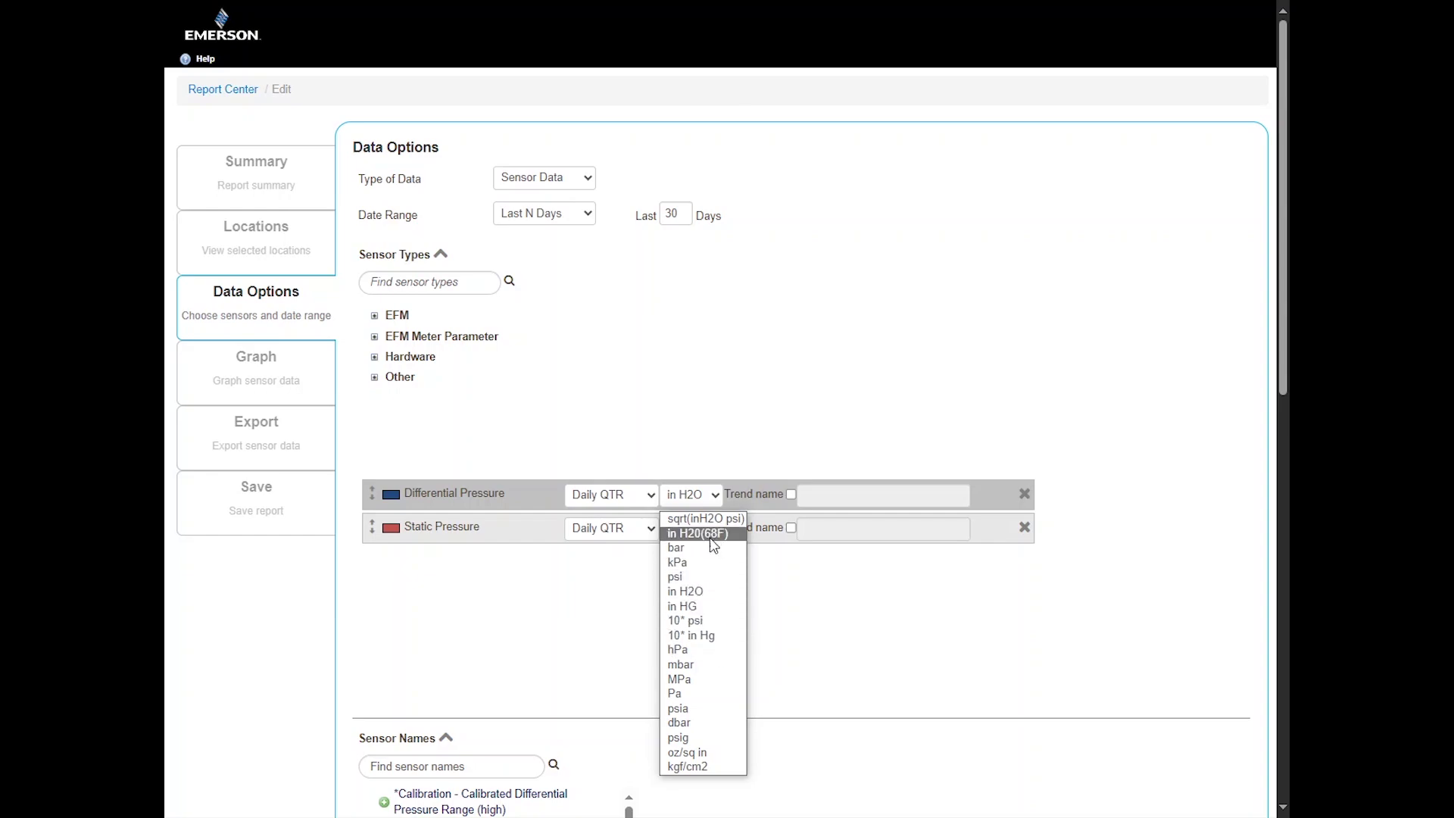
{"action": "left_click", "coordinate": [792, 496]}
{"action": "left_click", "coordinate": [792, 496]}
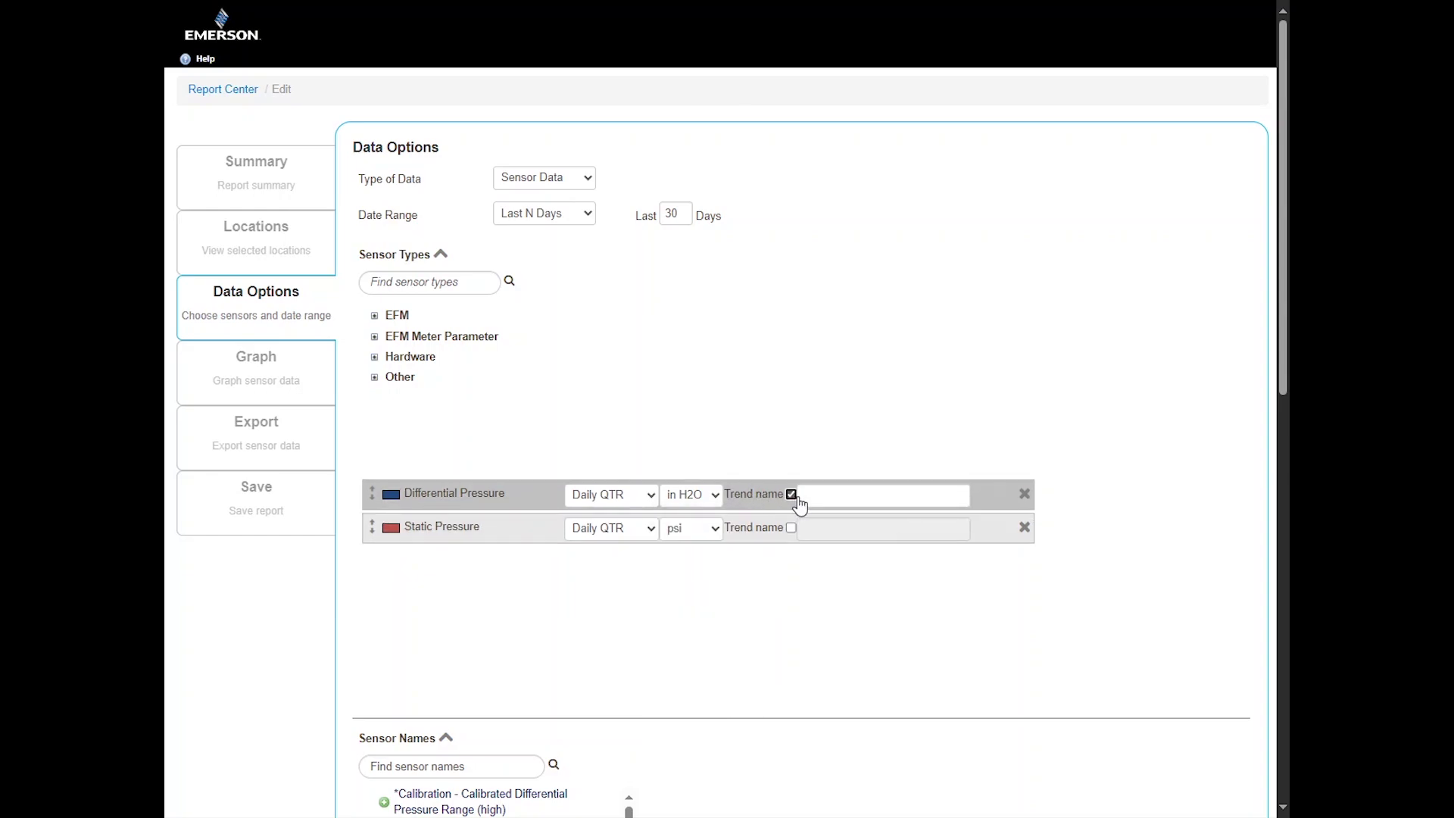
{"action": "left_click", "coordinate": [825, 493]}
{"action": "type", "text": "Test"}
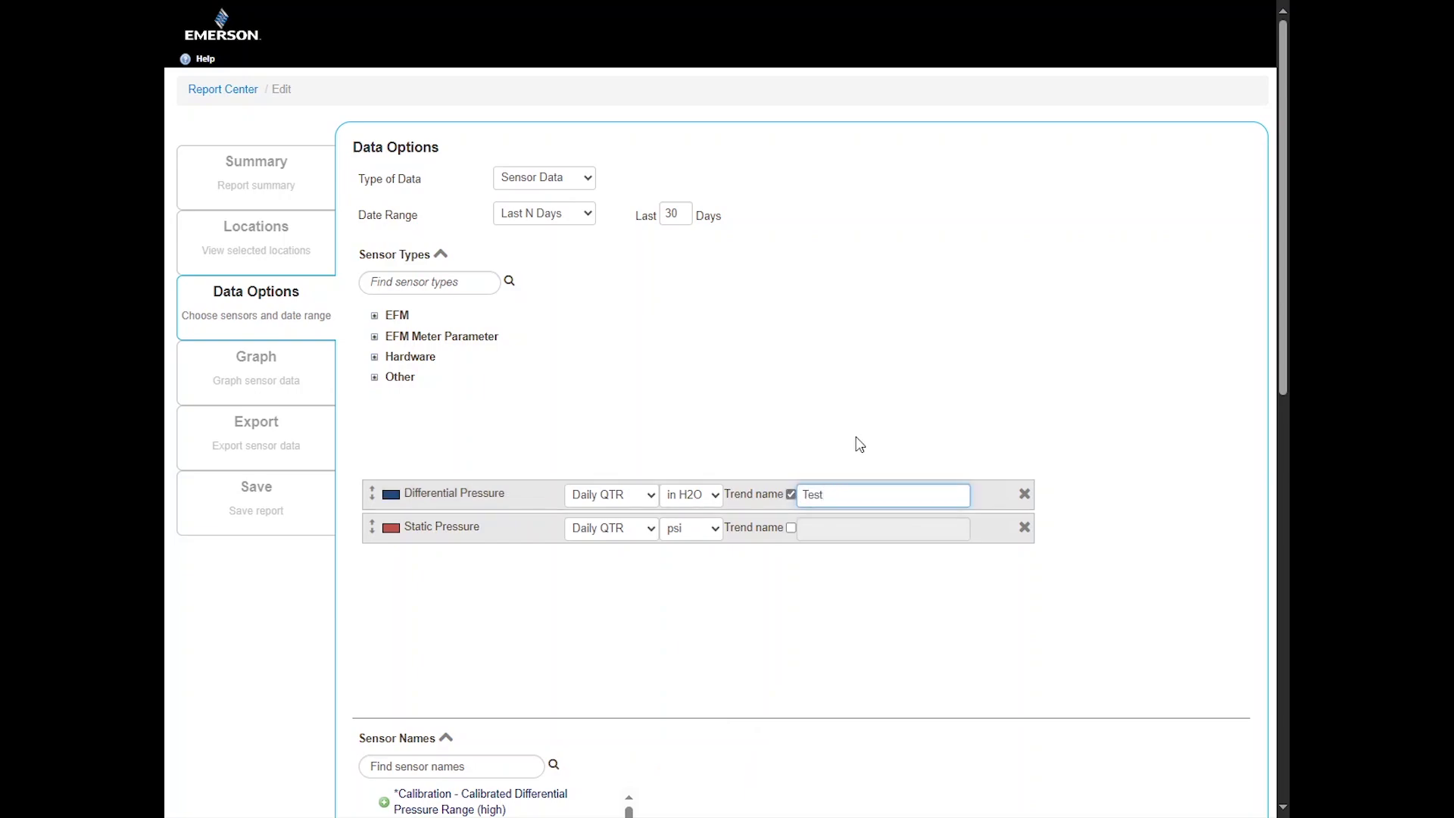
{"action": "left_click", "coordinate": [859, 445]}
{"action": "left_click", "coordinate": [311, 380]}
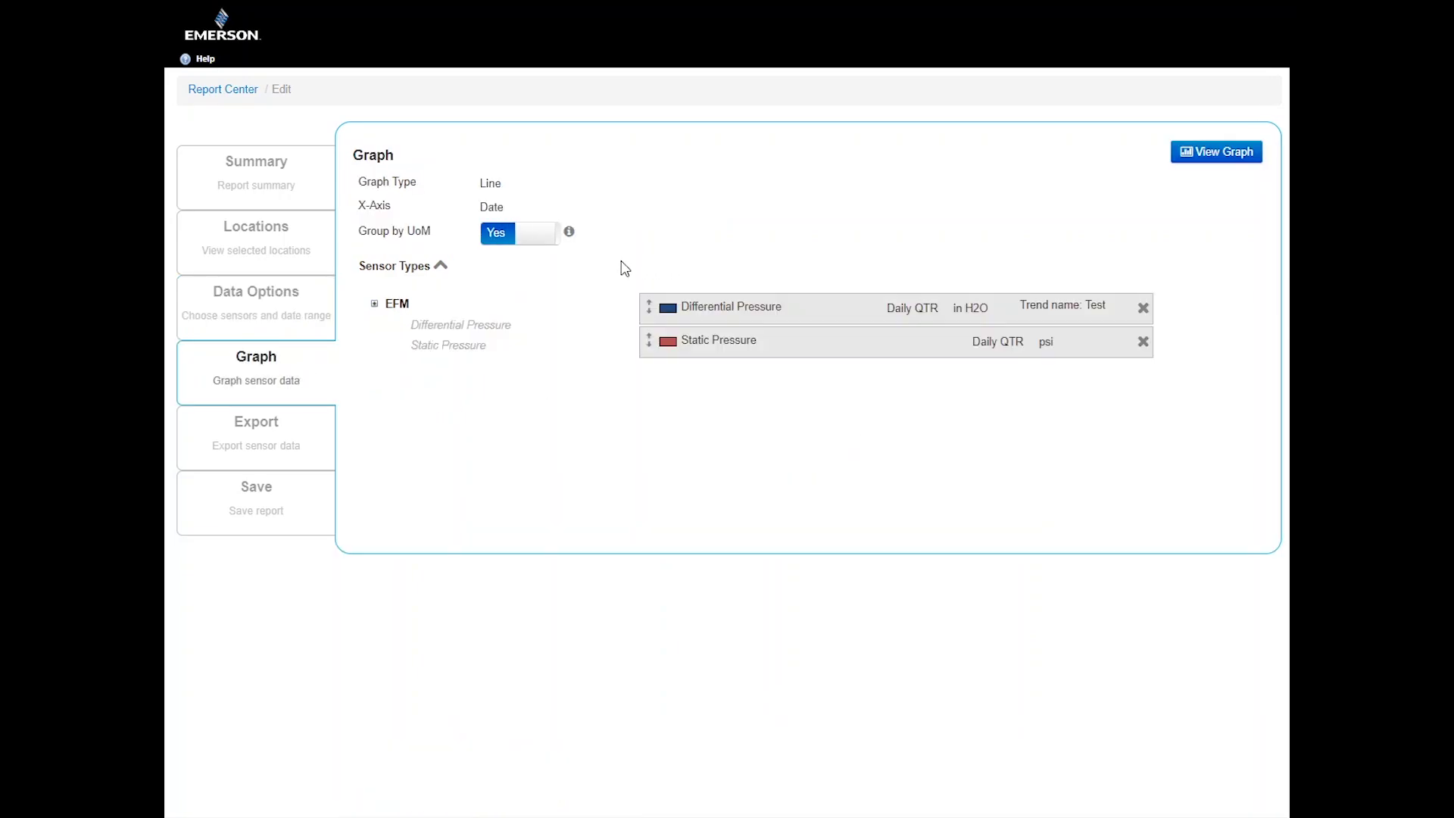
Toggle Group by UoM off and back to Yes, then preview the trend graph
{"action": "left_click", "coordinate": [547, 240]}
{"action": "left_click", "coordinate": [545, 238]}
{"action": "left_click", "coordinate": [1215, 152]}
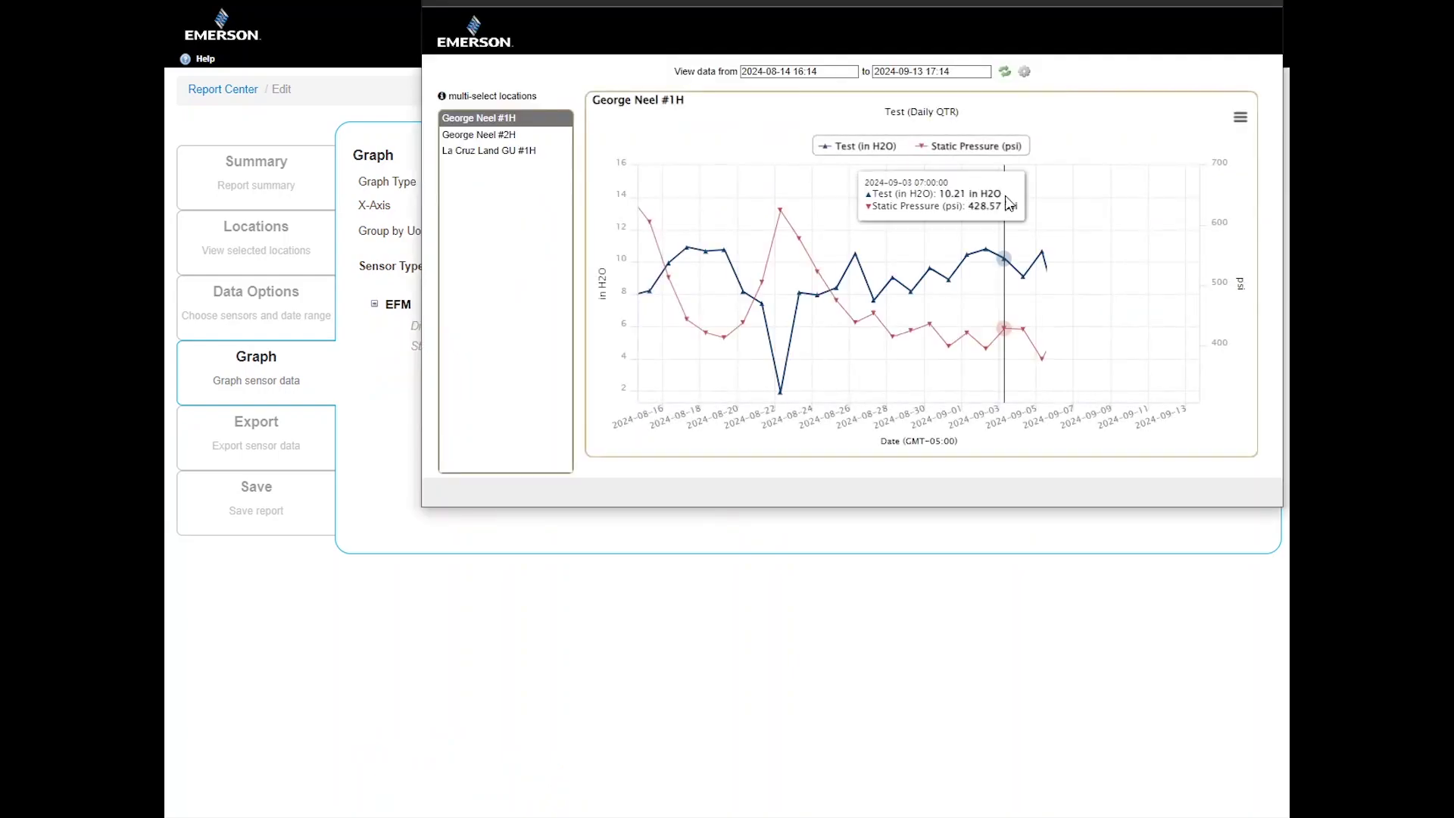
Hide and reshow Static Pressure, zoom around August 30, then close the graph preview
{"action": "left_click", "coordinate": [993, 150]}
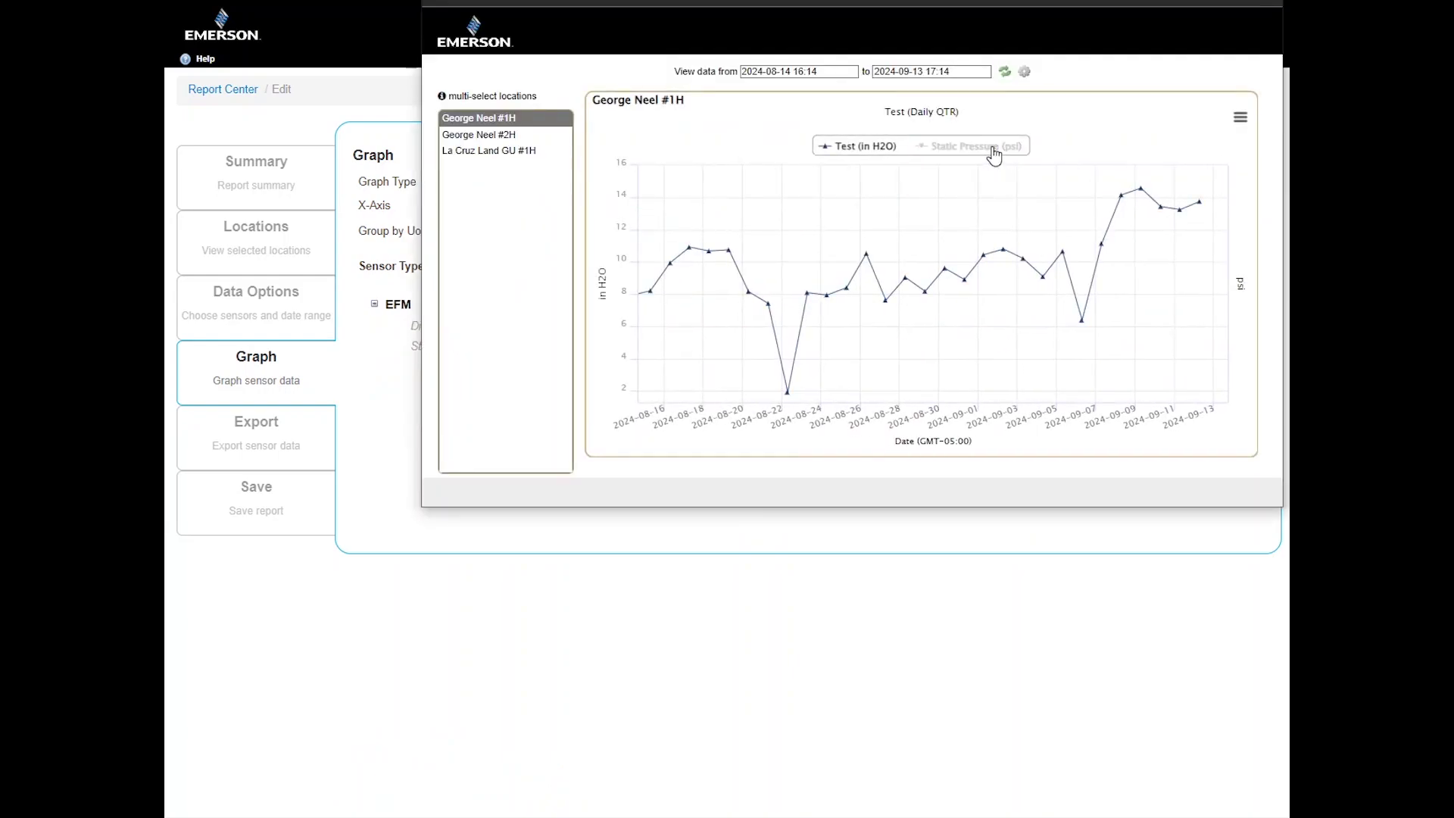
{"action": "left_click", "coordinate": [994, 150]}
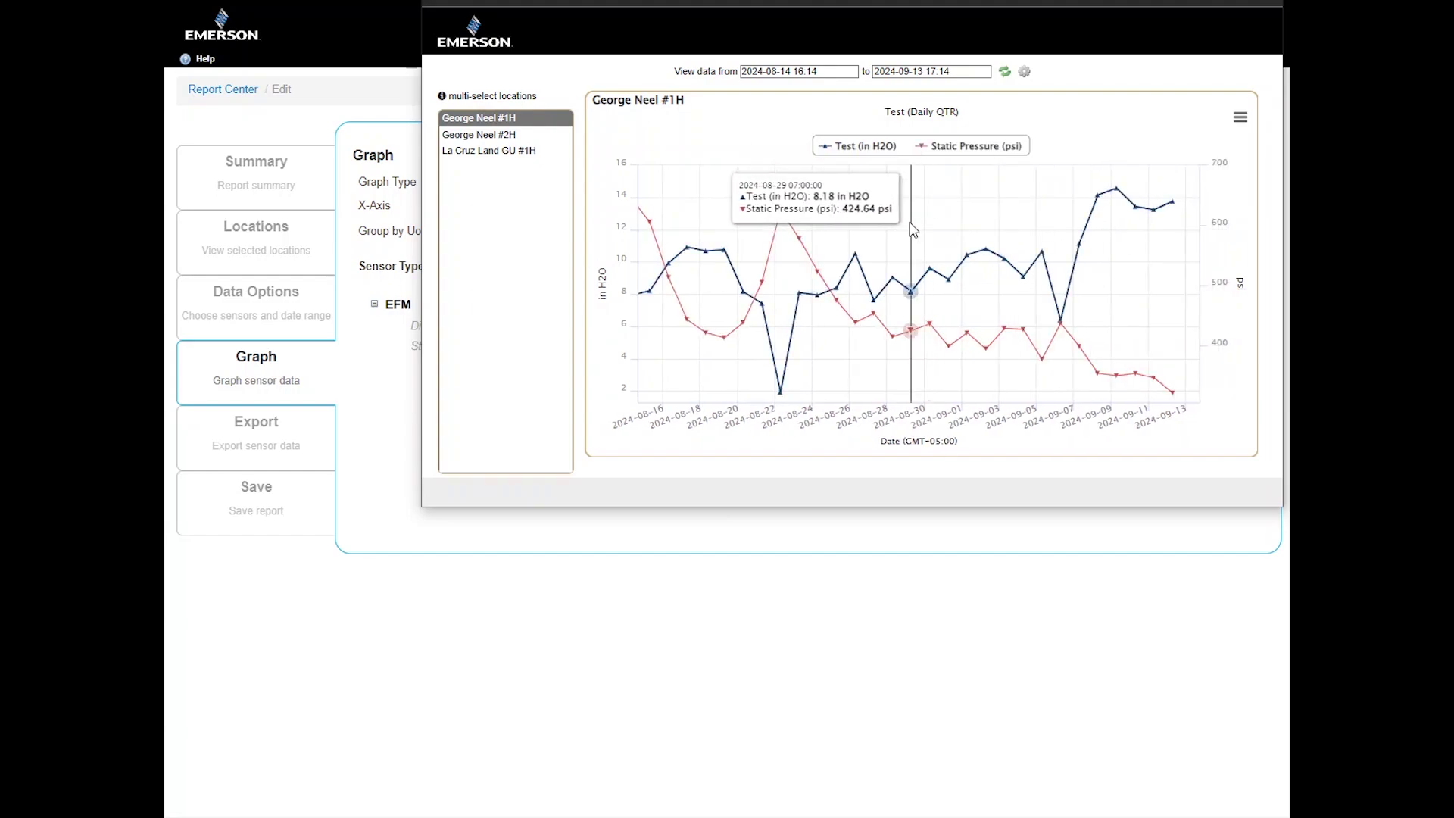
{"action": "left_click_drag", "start_coordinate": [911, 222], "coordinate": [958, 379]}
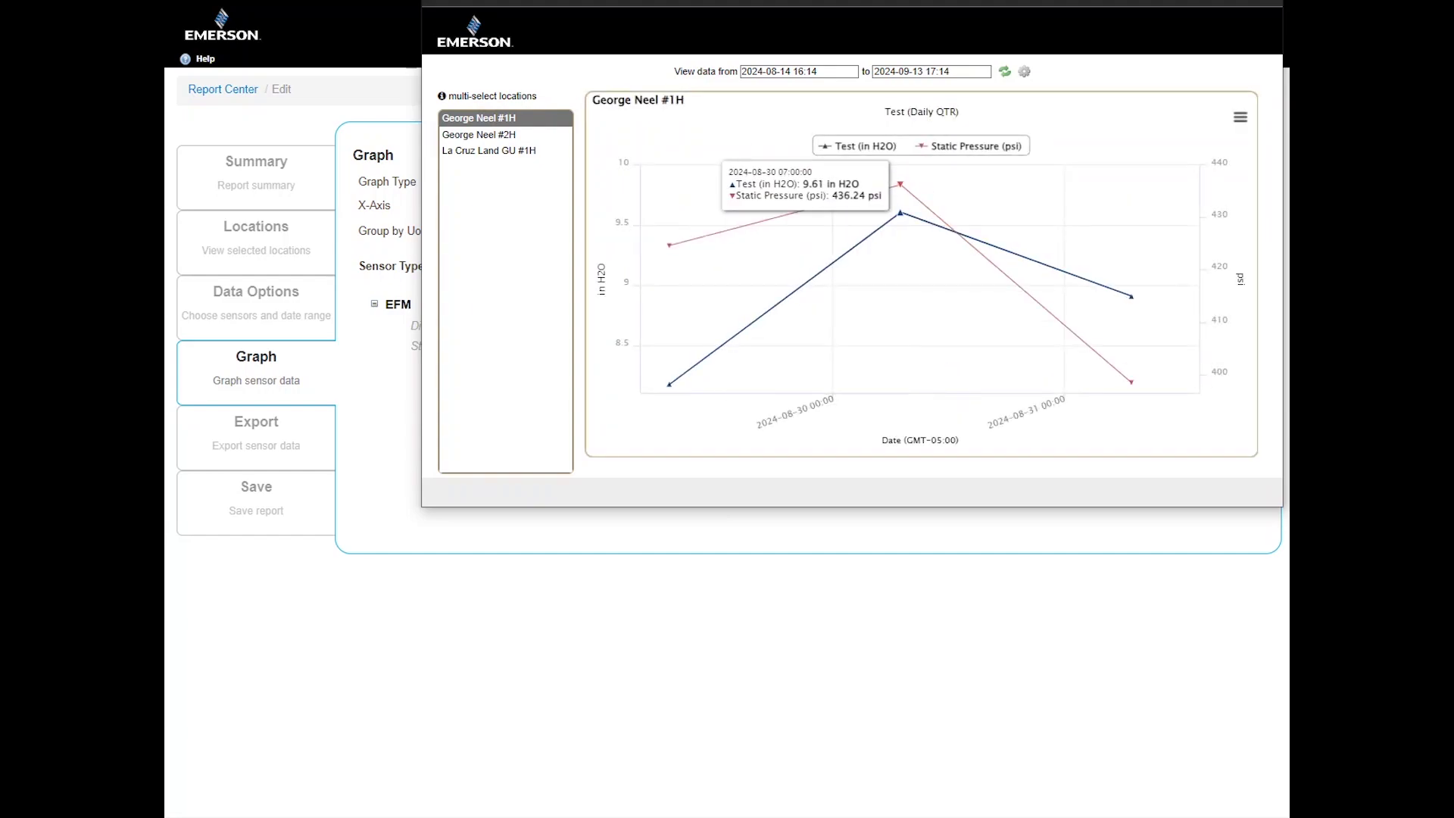
{"action": "key", "text": "Escape"}
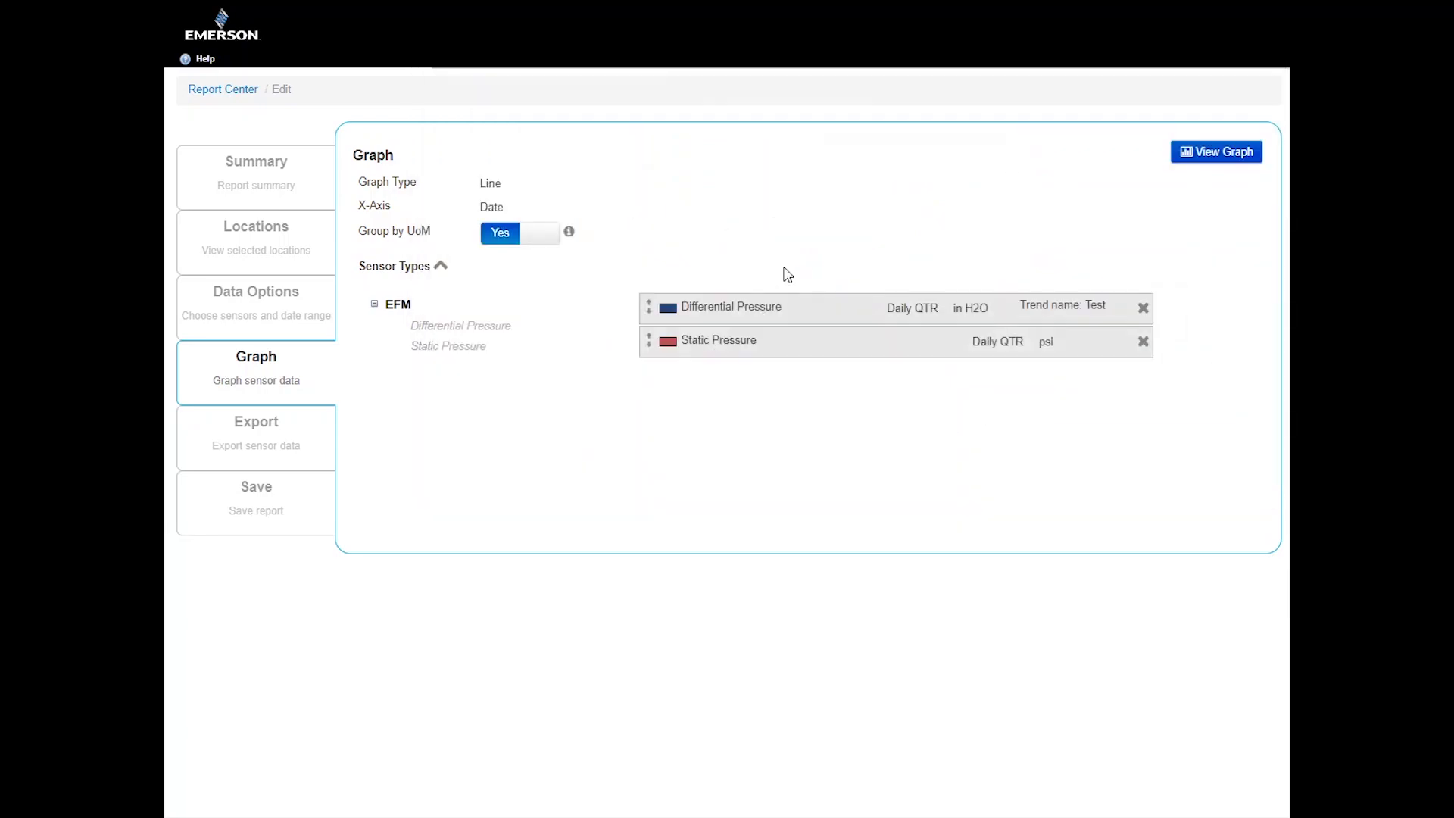
Try the Export step's totals, multiple-file and side-by-side format toggles, keeping a single file
{"action": "left_click", "coordinate": [252, 454]}
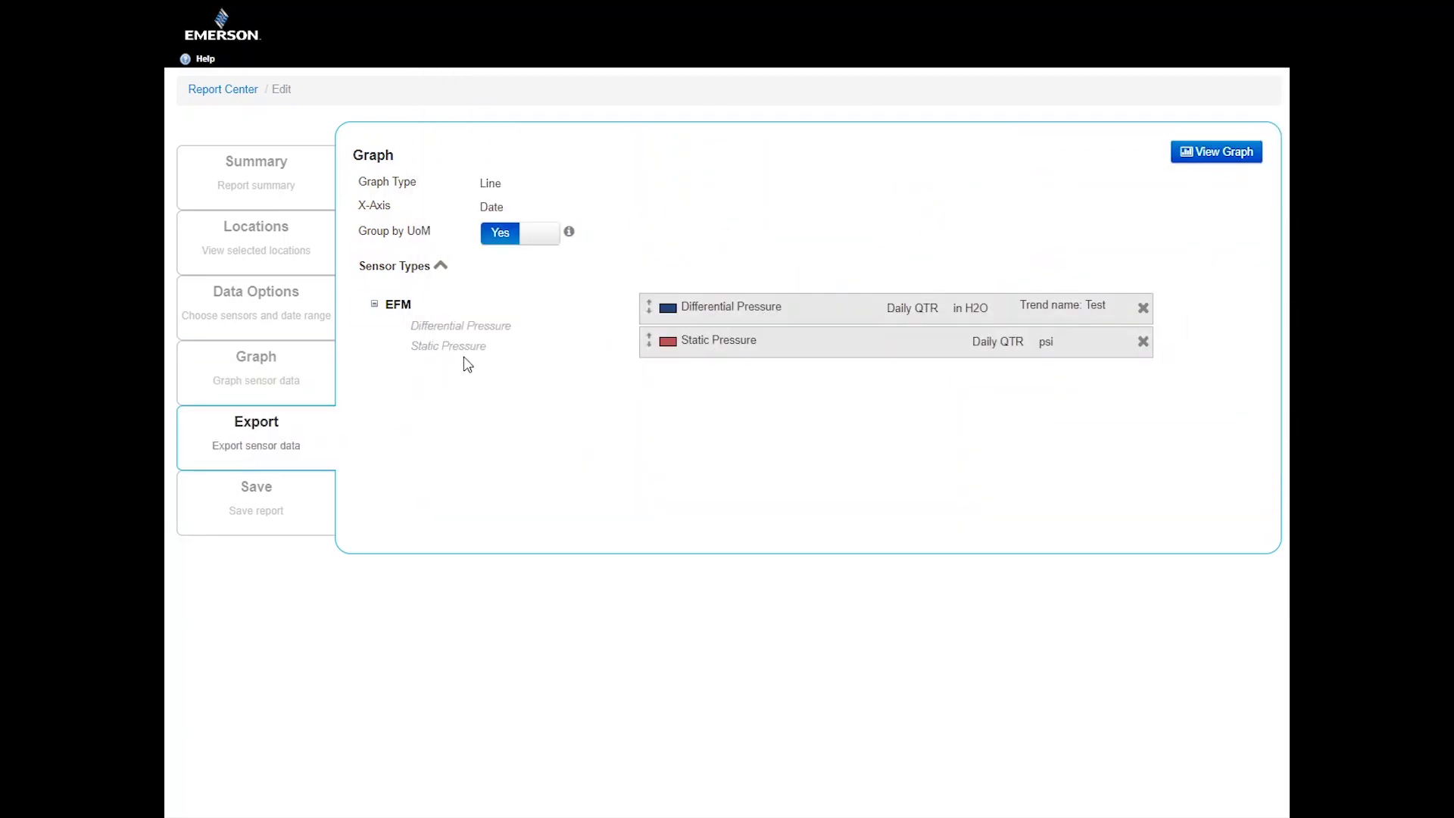
{"action": "left_click", "coordinate": [413, 203]}
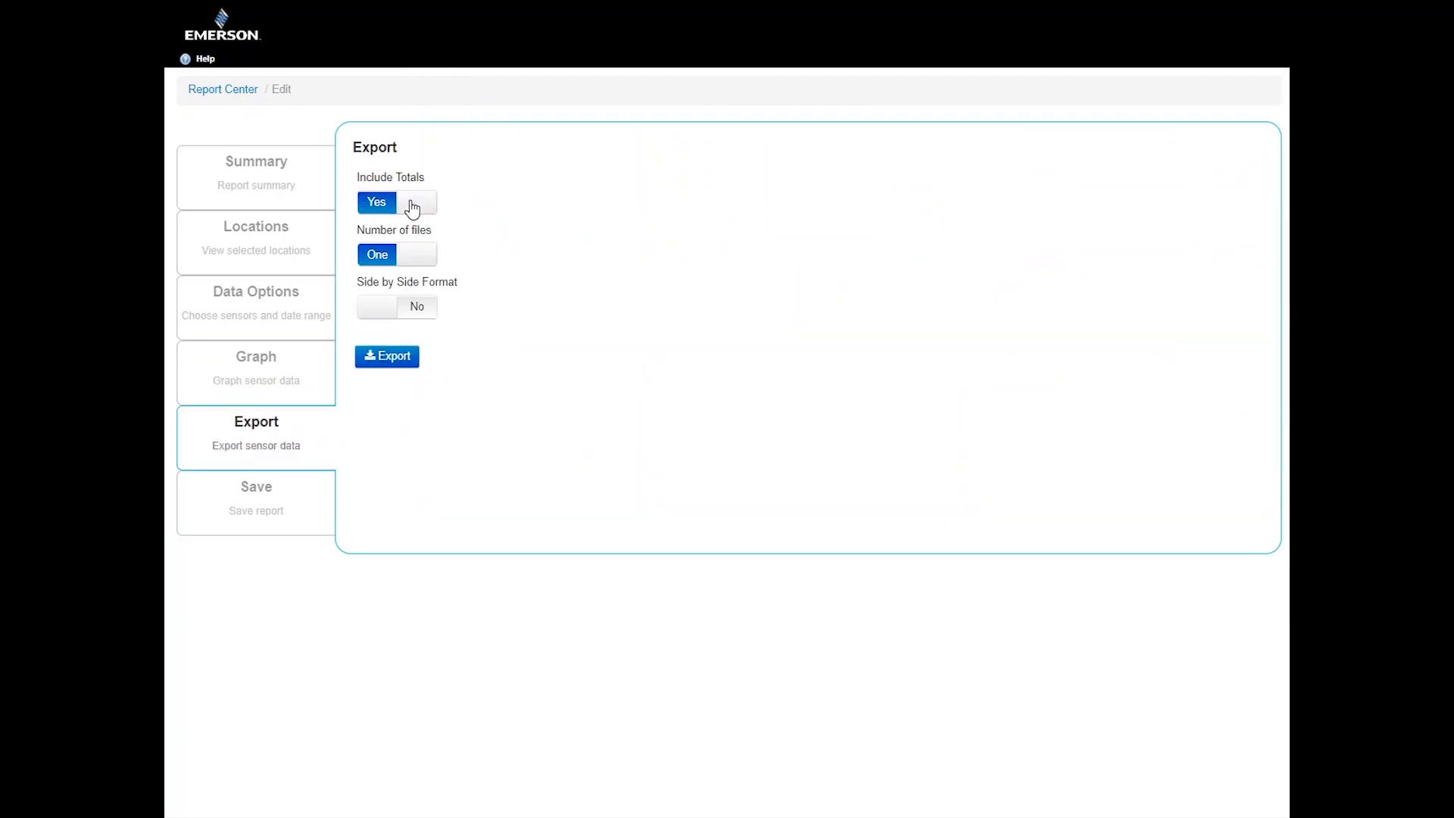
{"action": "left_click", "coordinate": [425, 263]}
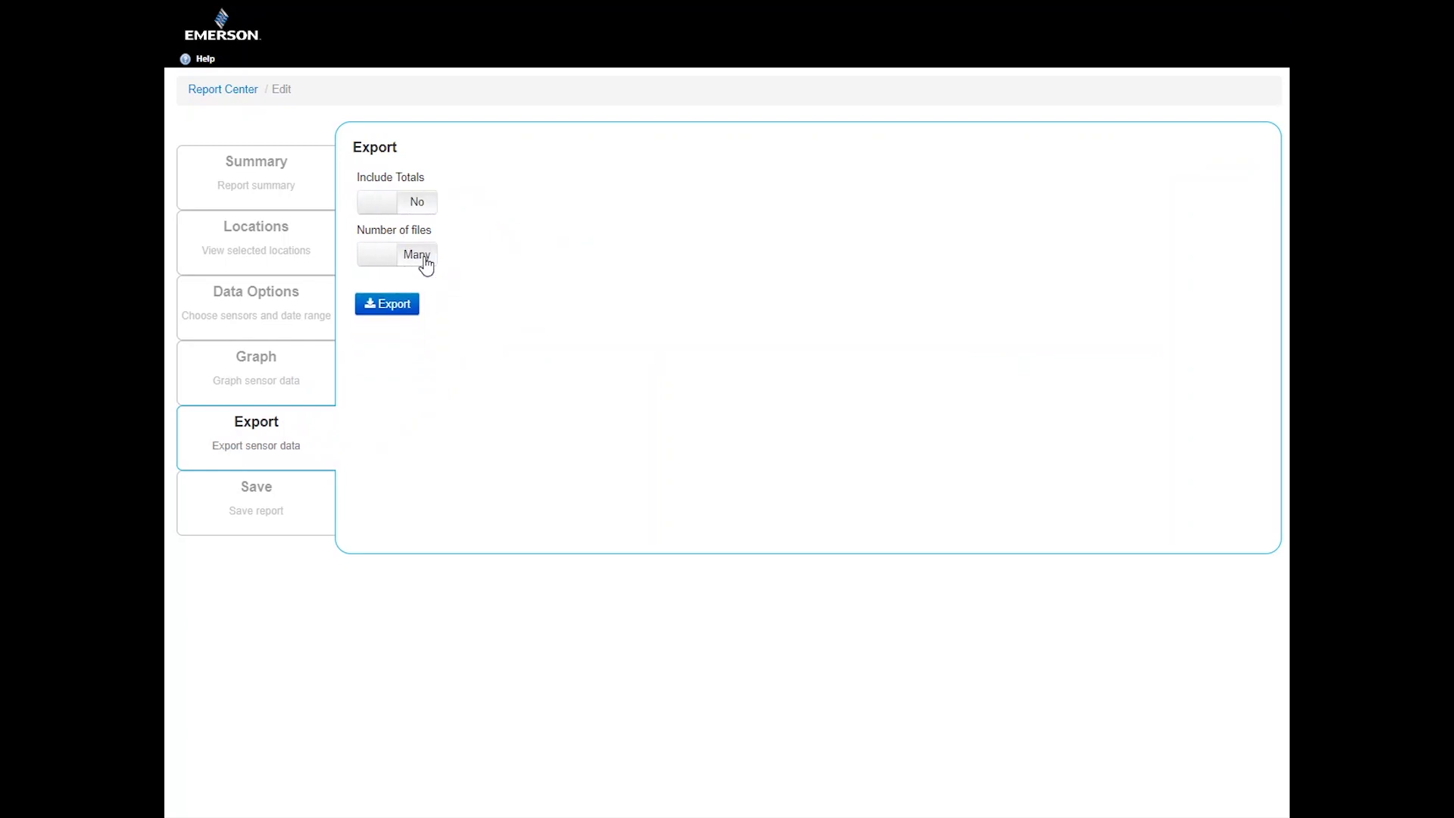
{"action": "left_click", "coordinate": [379, 258]}
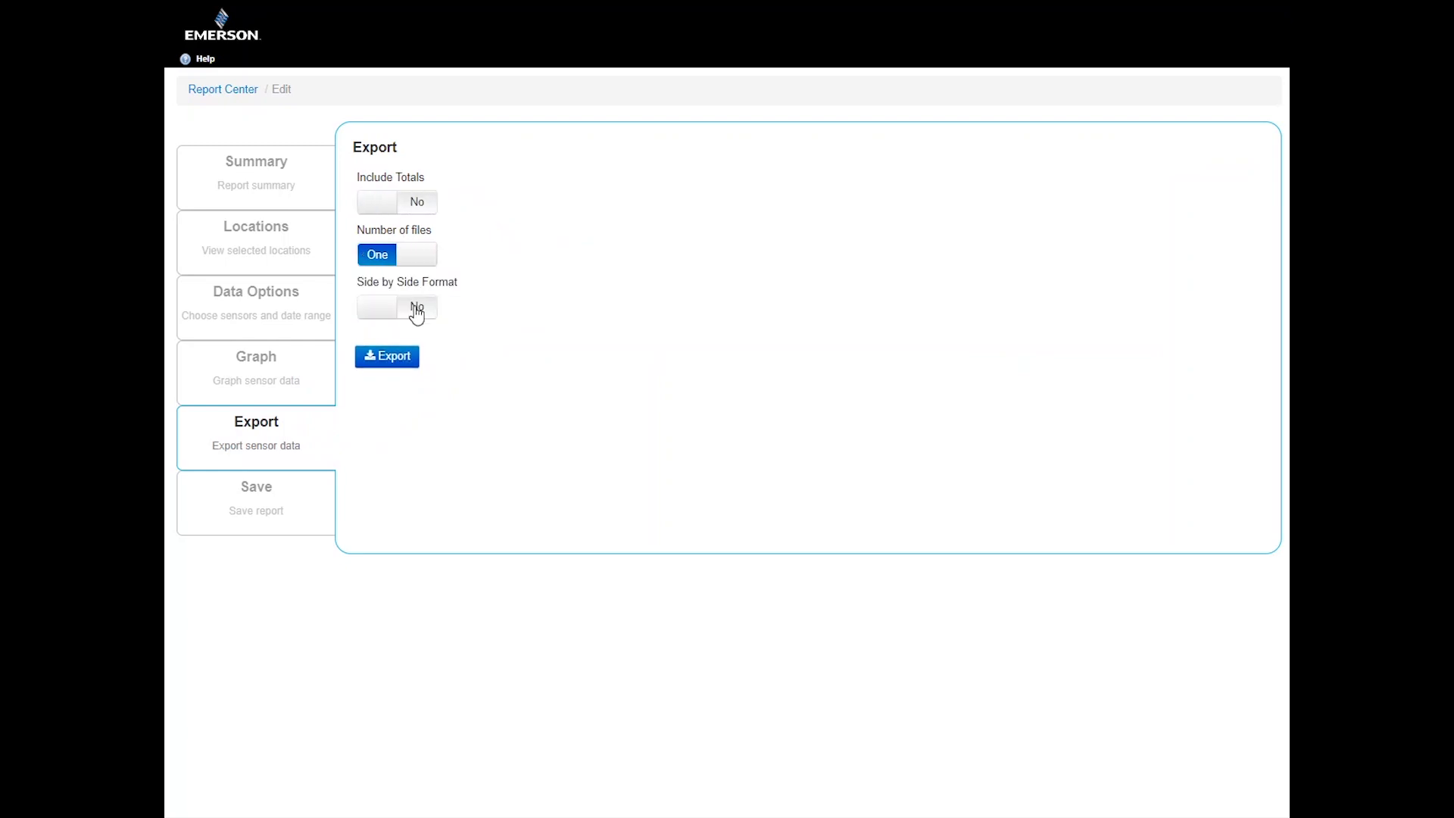
{"action": "left_click", "coordinate": [380, 318]}
{"action": "left_click", "coordinate": [417, 311]}
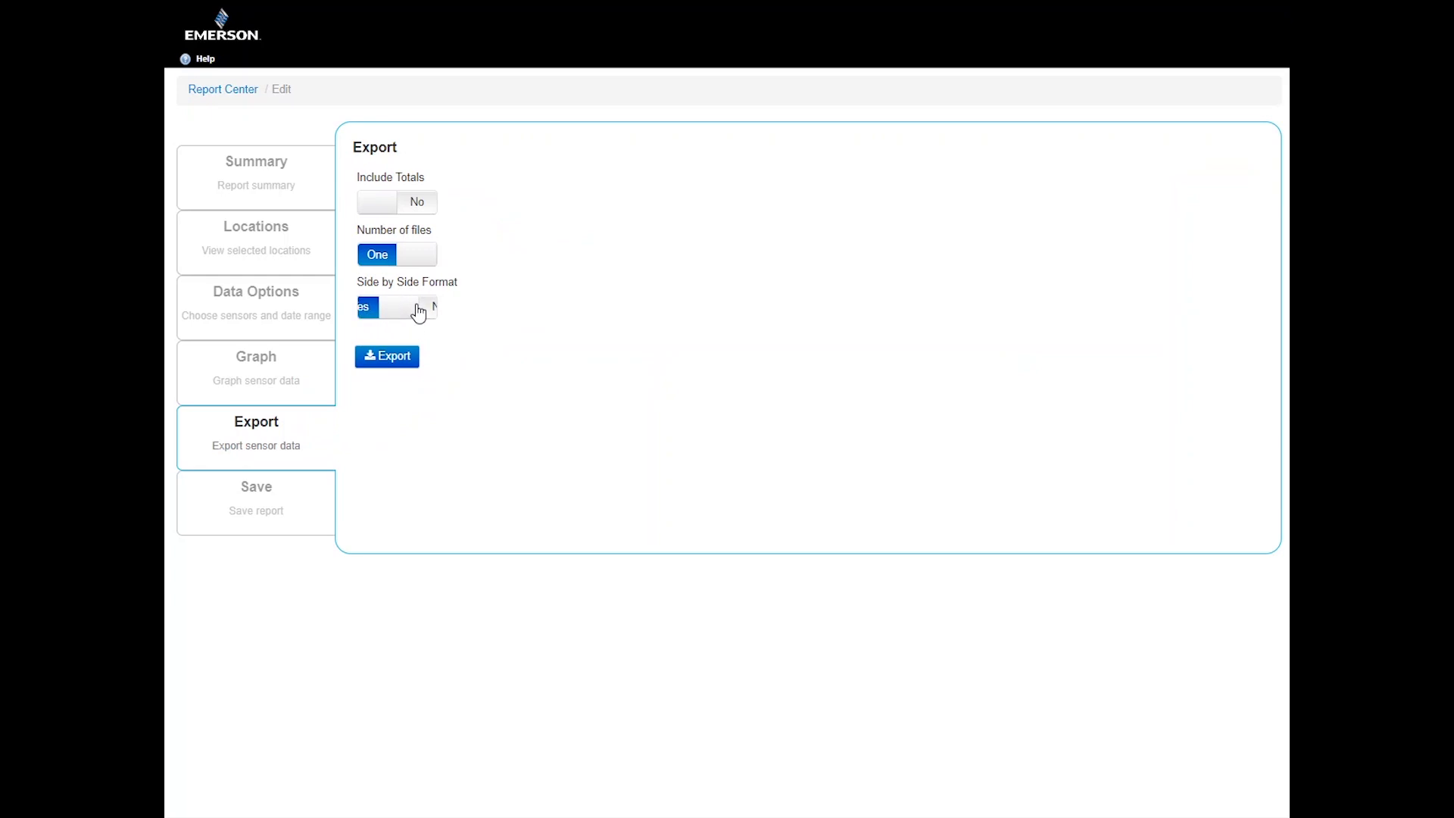
Save the report as Test with Company scope, marked as a Favorite Report
{"action": "left_click", "coordinate": [285, 532]}
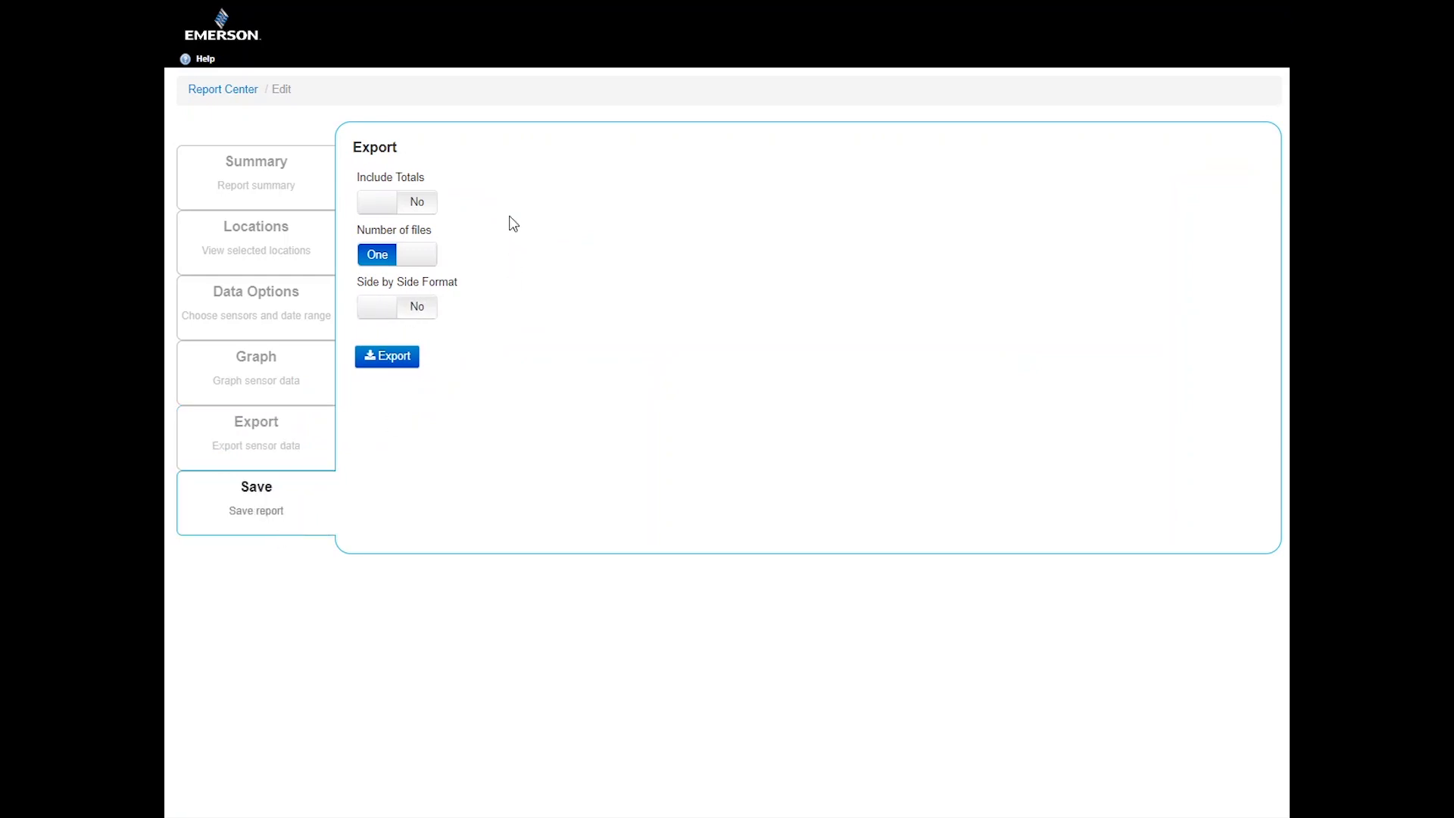
{"action": "left_click", "coordinate": [522, 183]}
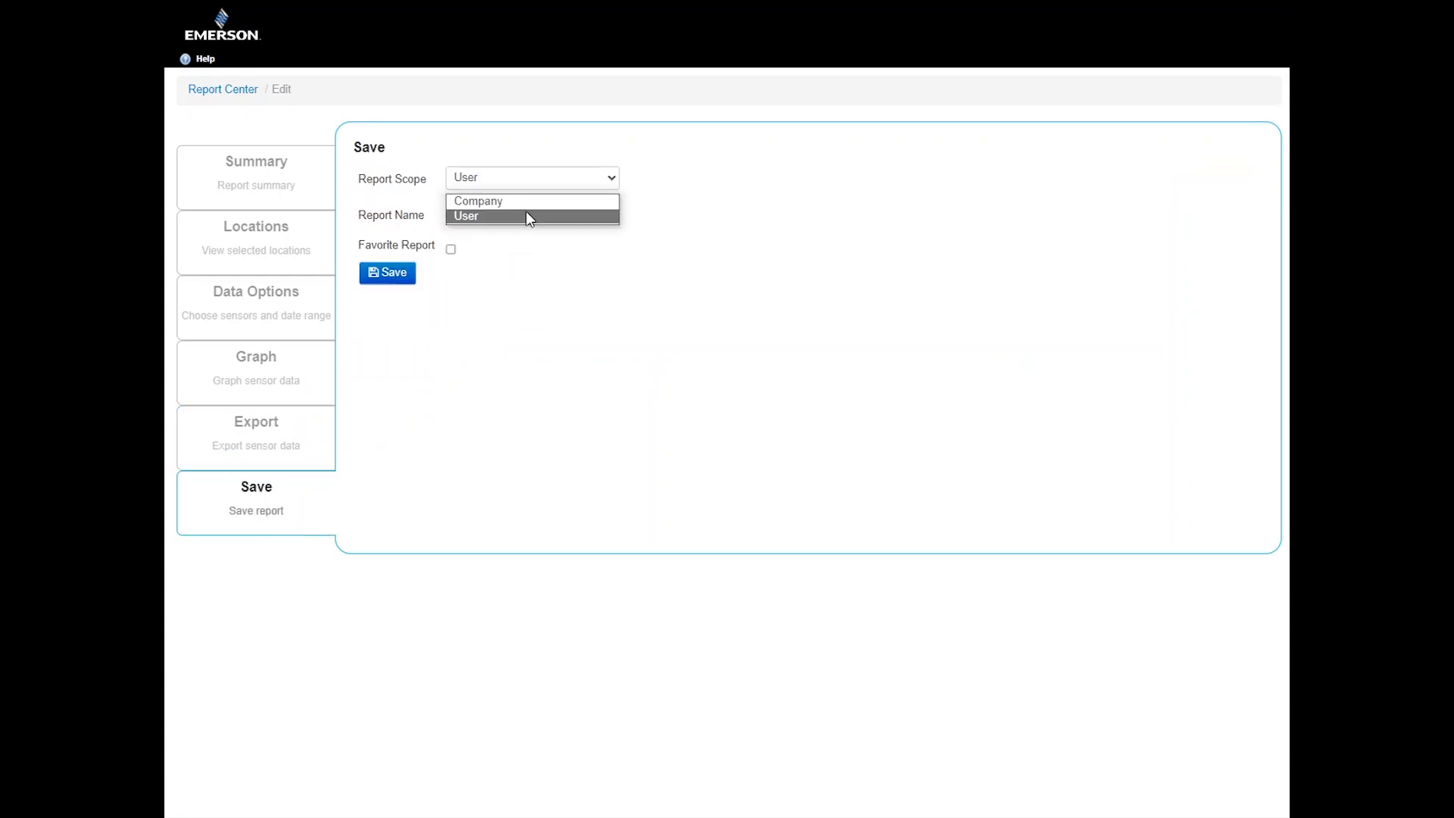
{"action": "left_click", "coordinate": [529, 201]}
{"action": "left_click", "coordinate": [513, 216]}
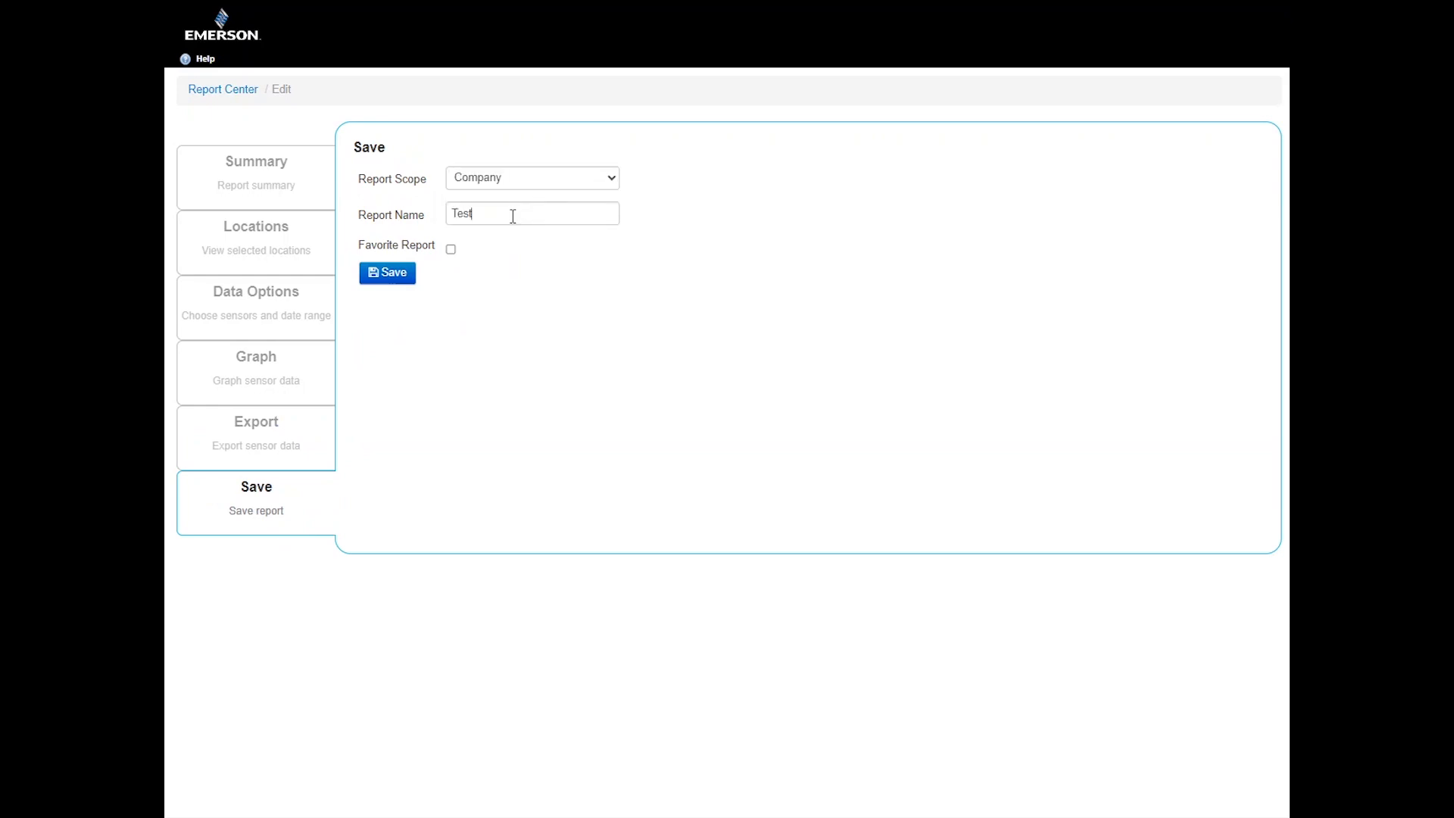
{"action": "left_click", "coordinate": [452, 250]}
{"action": "left_click", "coordinate": [387, 275]}
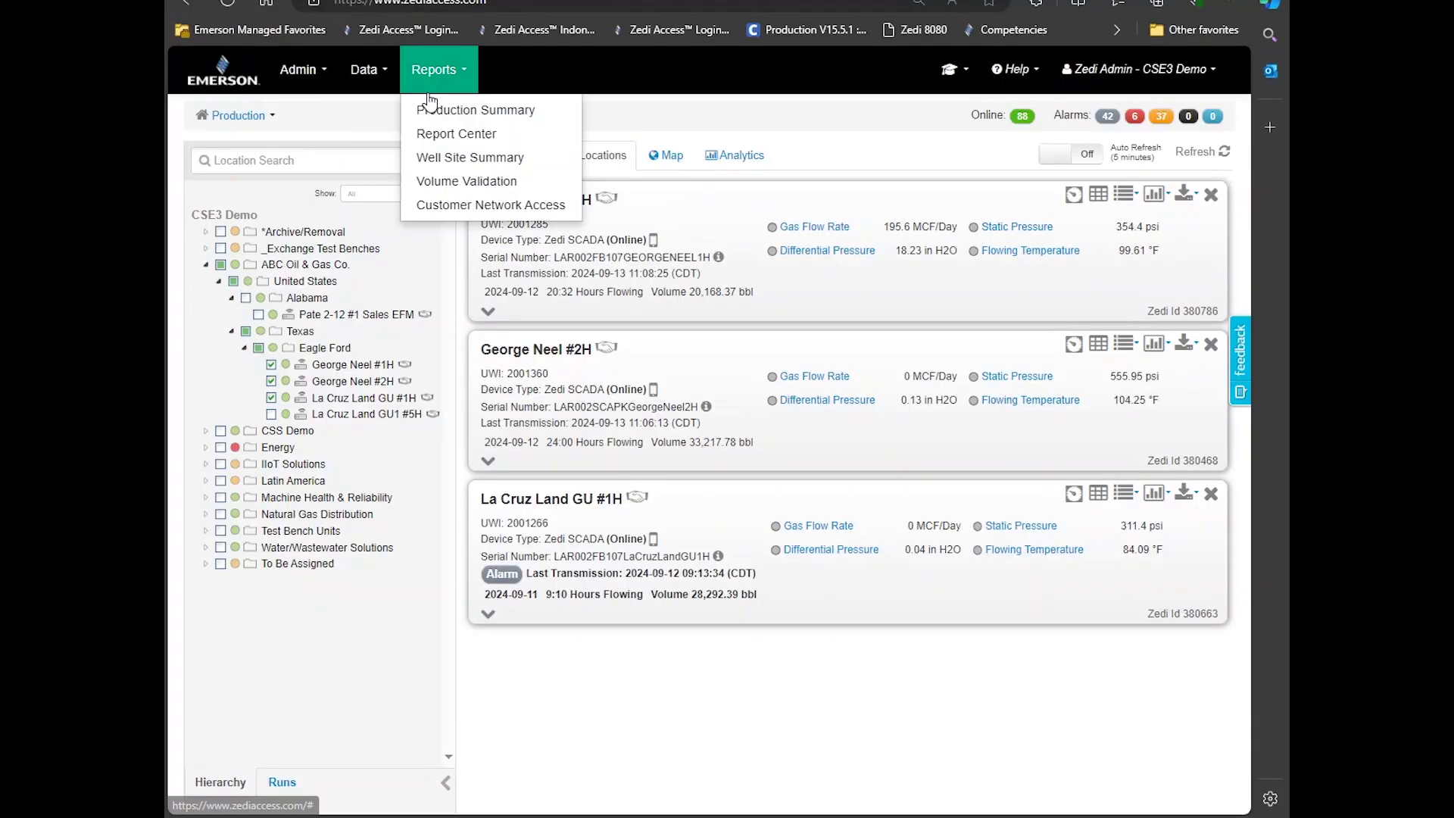
In Report Center, graph the Test report with La Cruz Land GU #1H added, then download its data
{"action": "left_click", "coordinate": [456, 135]}
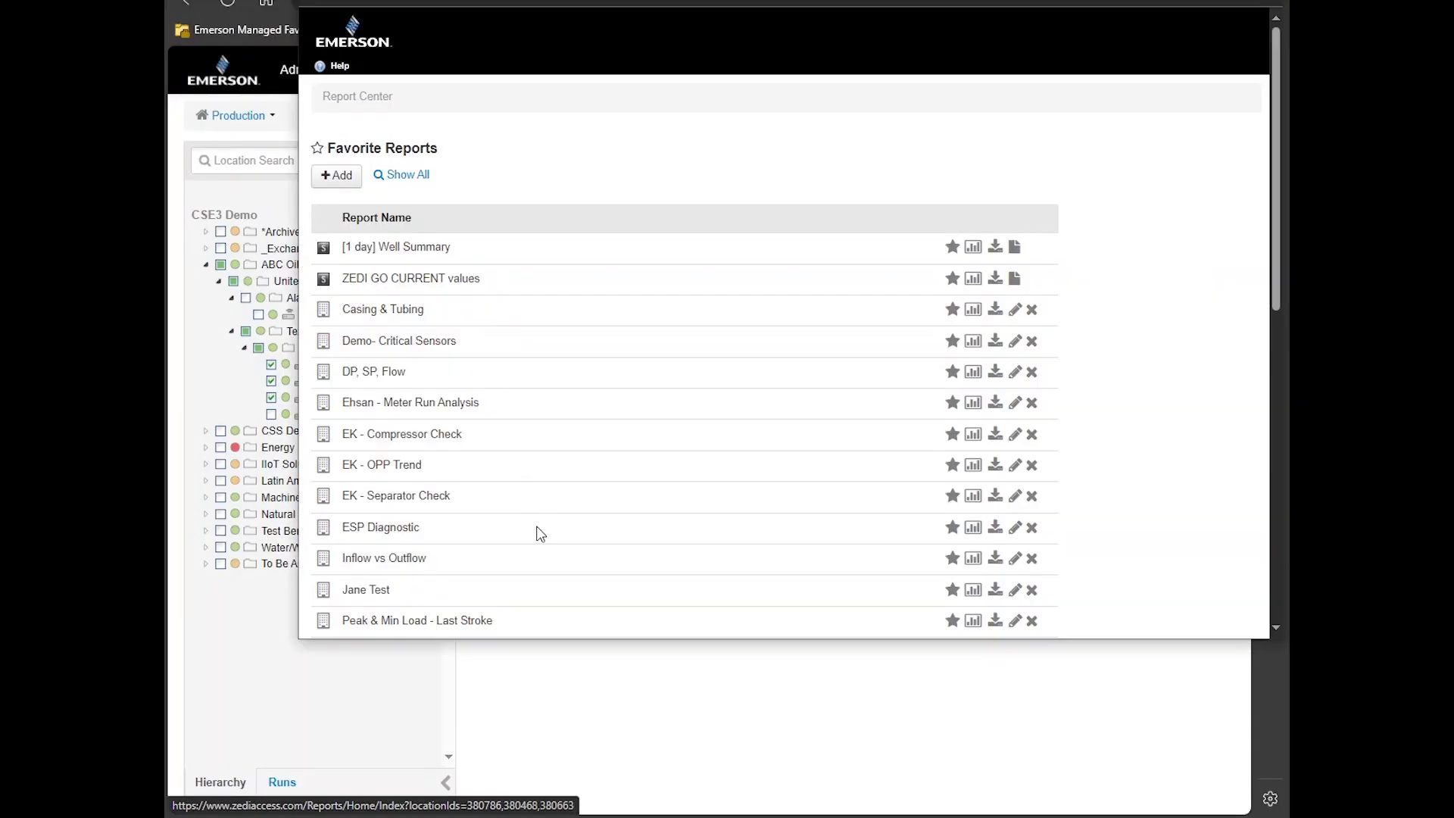
{"action": "scroll", "coordinate": [540, 534], "scroll_direction": "down", "scroll_amount": 6}
{"action": "scroll", "coordinate": [718, 507], "scroll_direction": "down", "scroll_amount": 4}
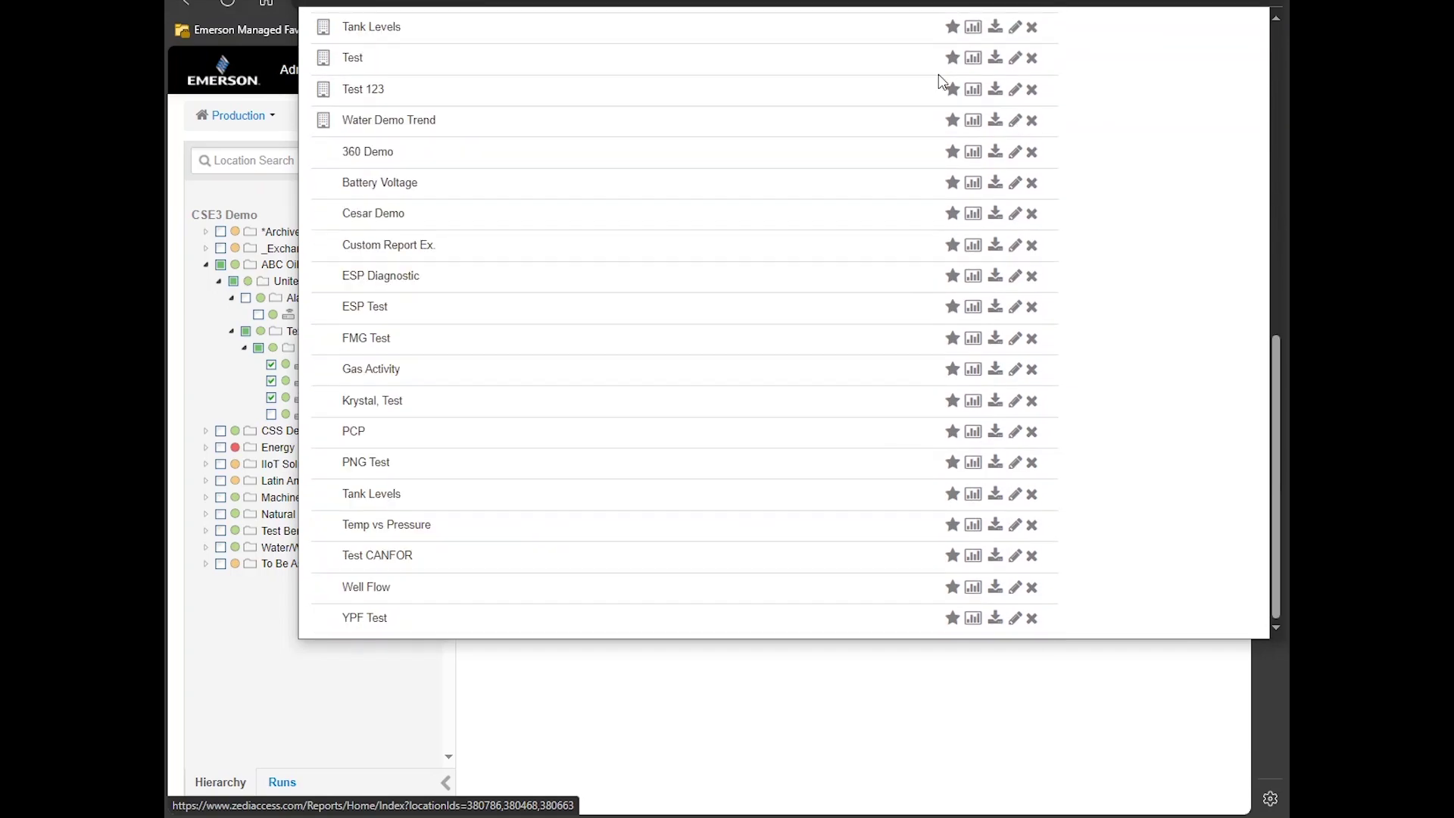
{"action": "left_click", "coordinate": [973, 57]}
{"action": "left_click", "coordinate": [554, 152], "text": "ctrl"}
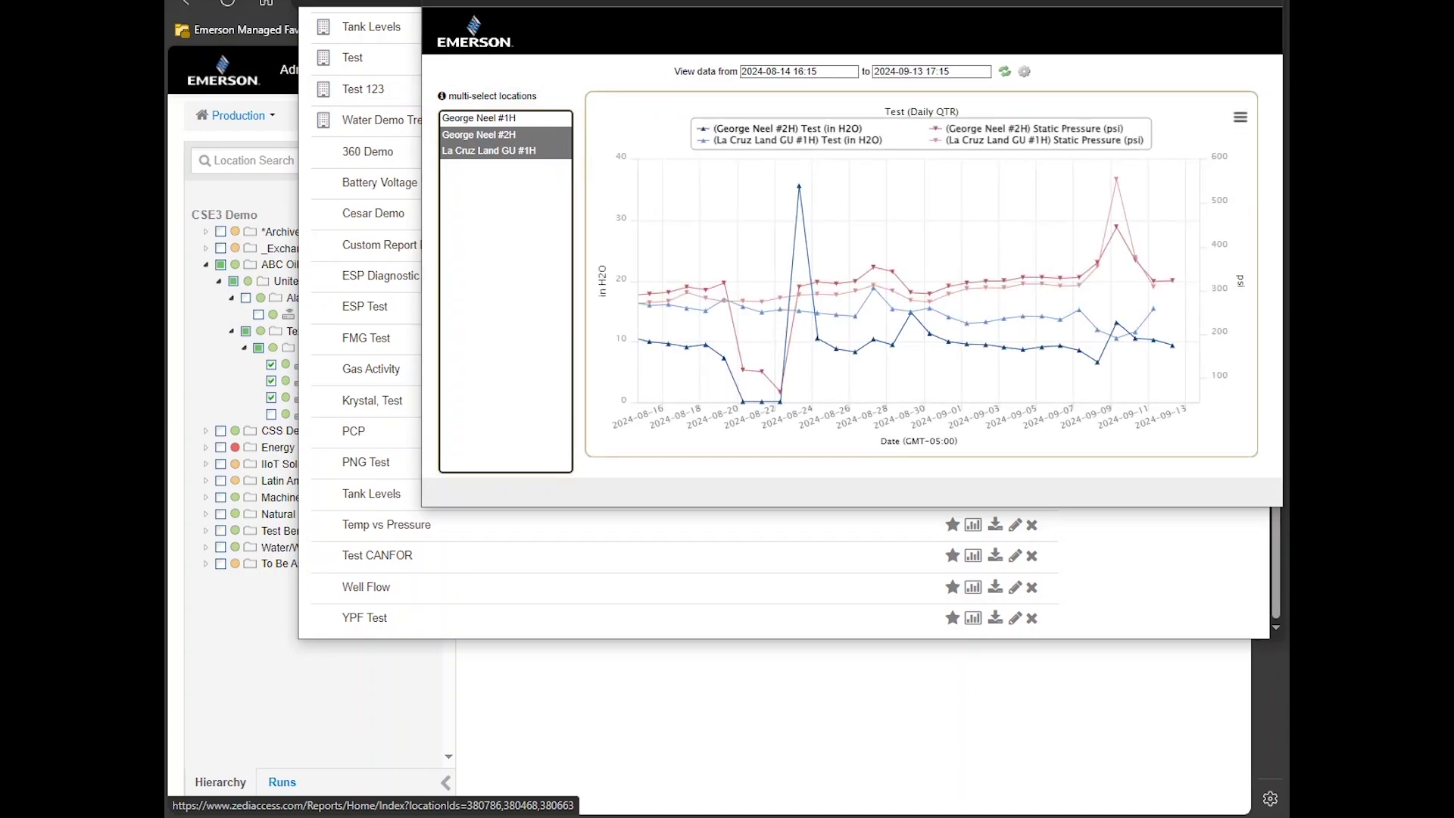
{"action": "key", "text": "Escape"}
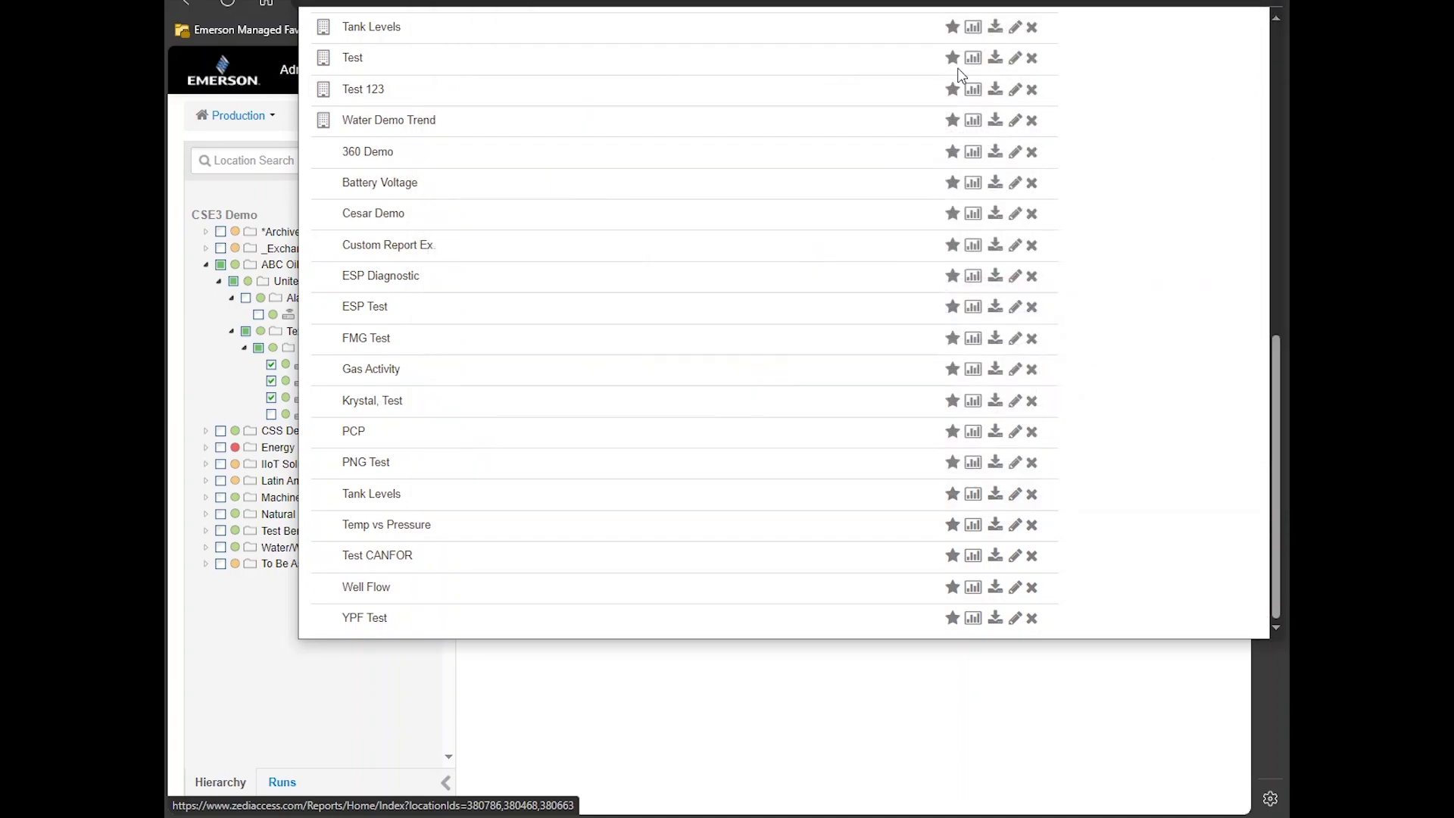
{"action": "left_click", "coordinate": [996, 61]}
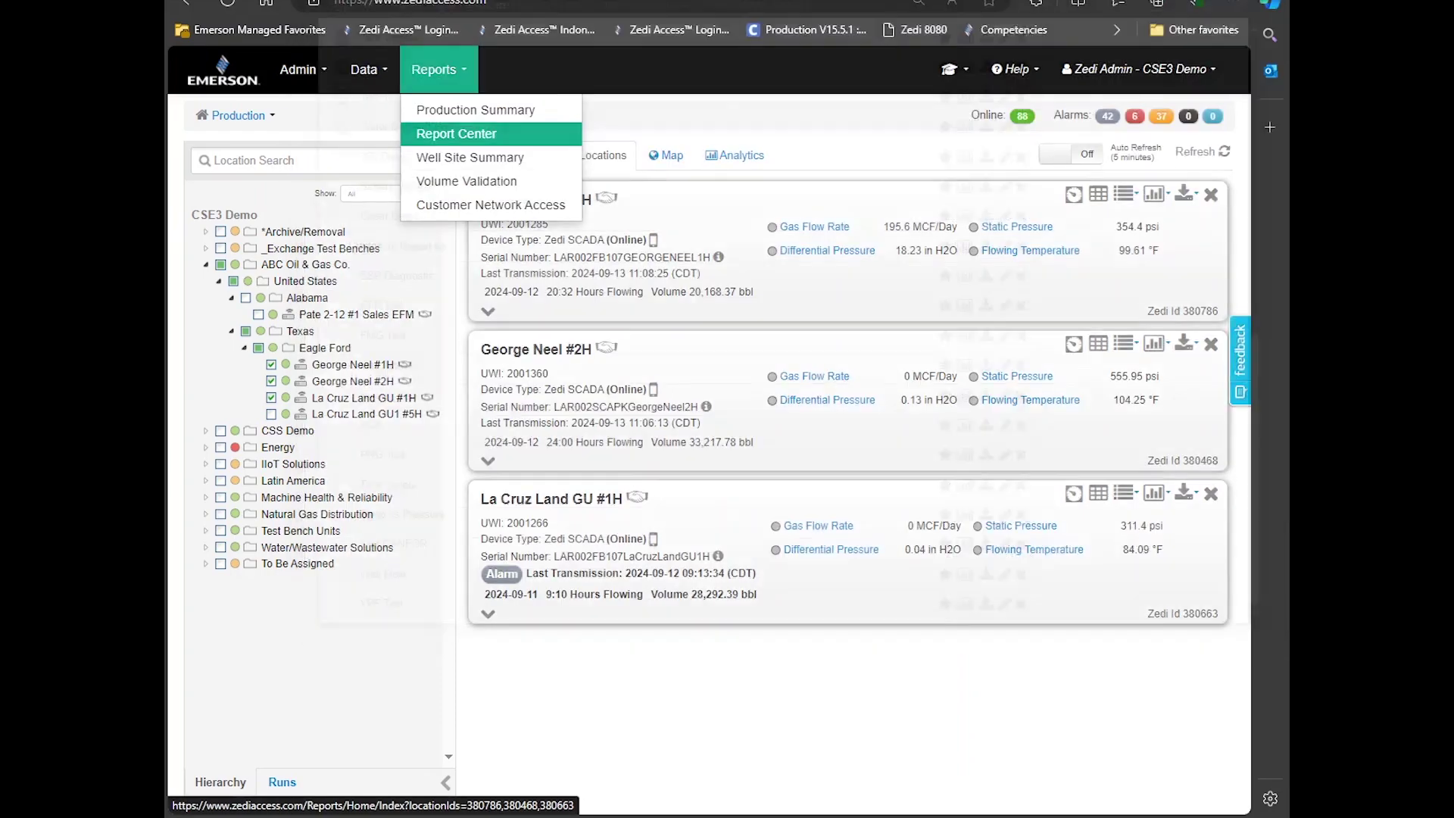
Browse the eLearning courses and the Online Help knowledge base
{"action": "left_click", "coordinate": [1154, 194]}
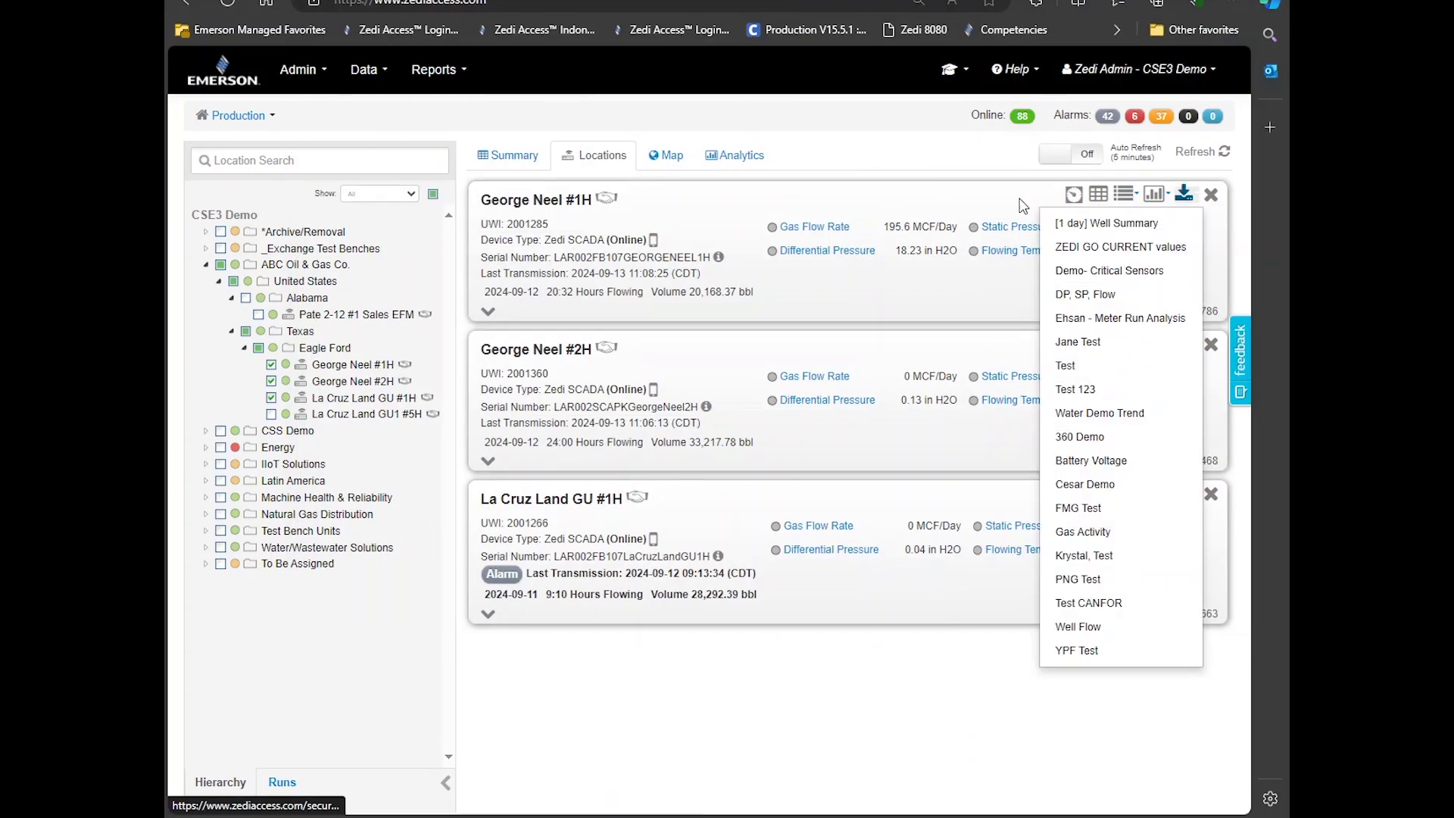
{"action": "left_click", "coordinate": [953, 69]}
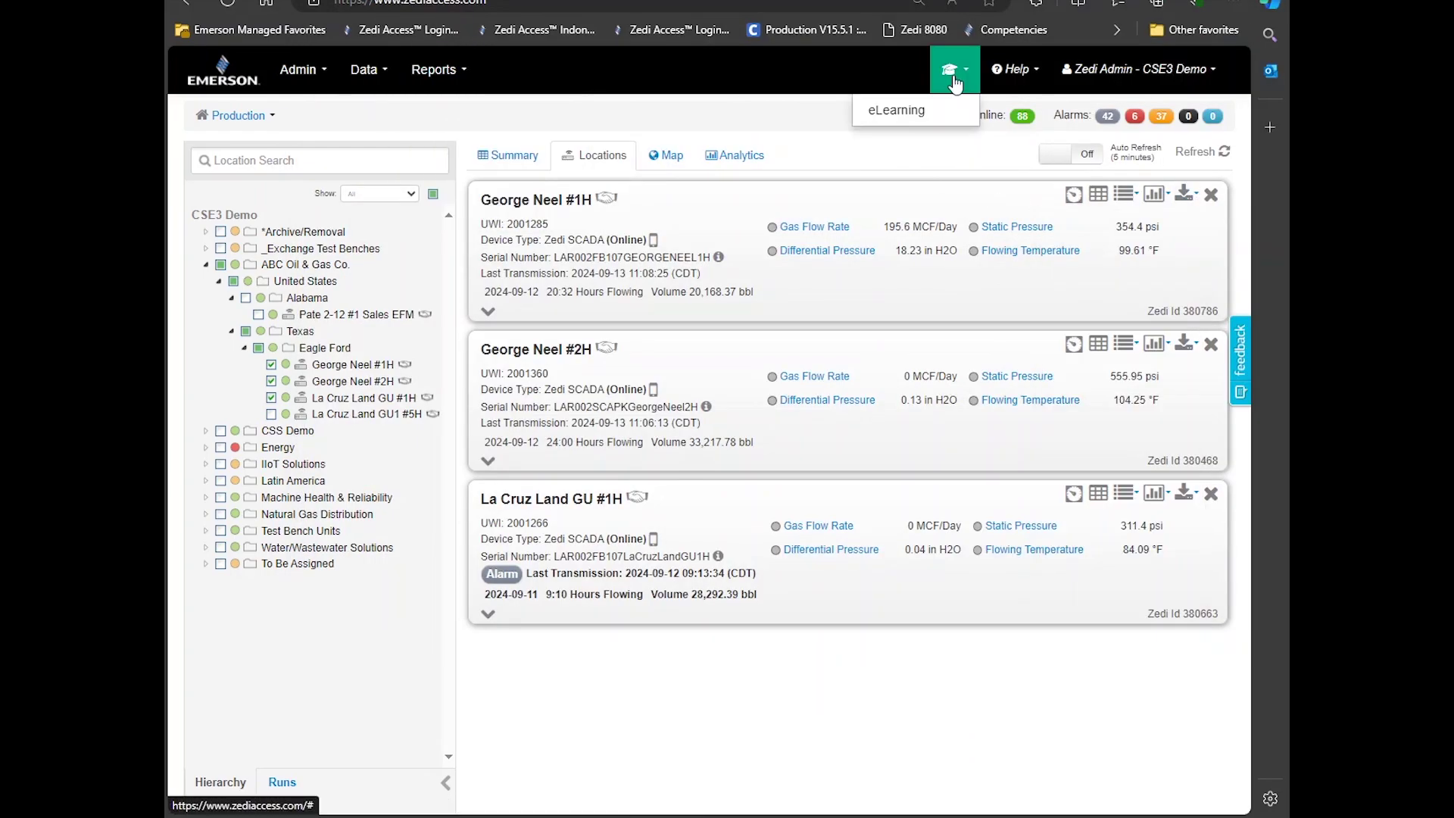
{"action": "left_click", "coordinate": [955, 119]}
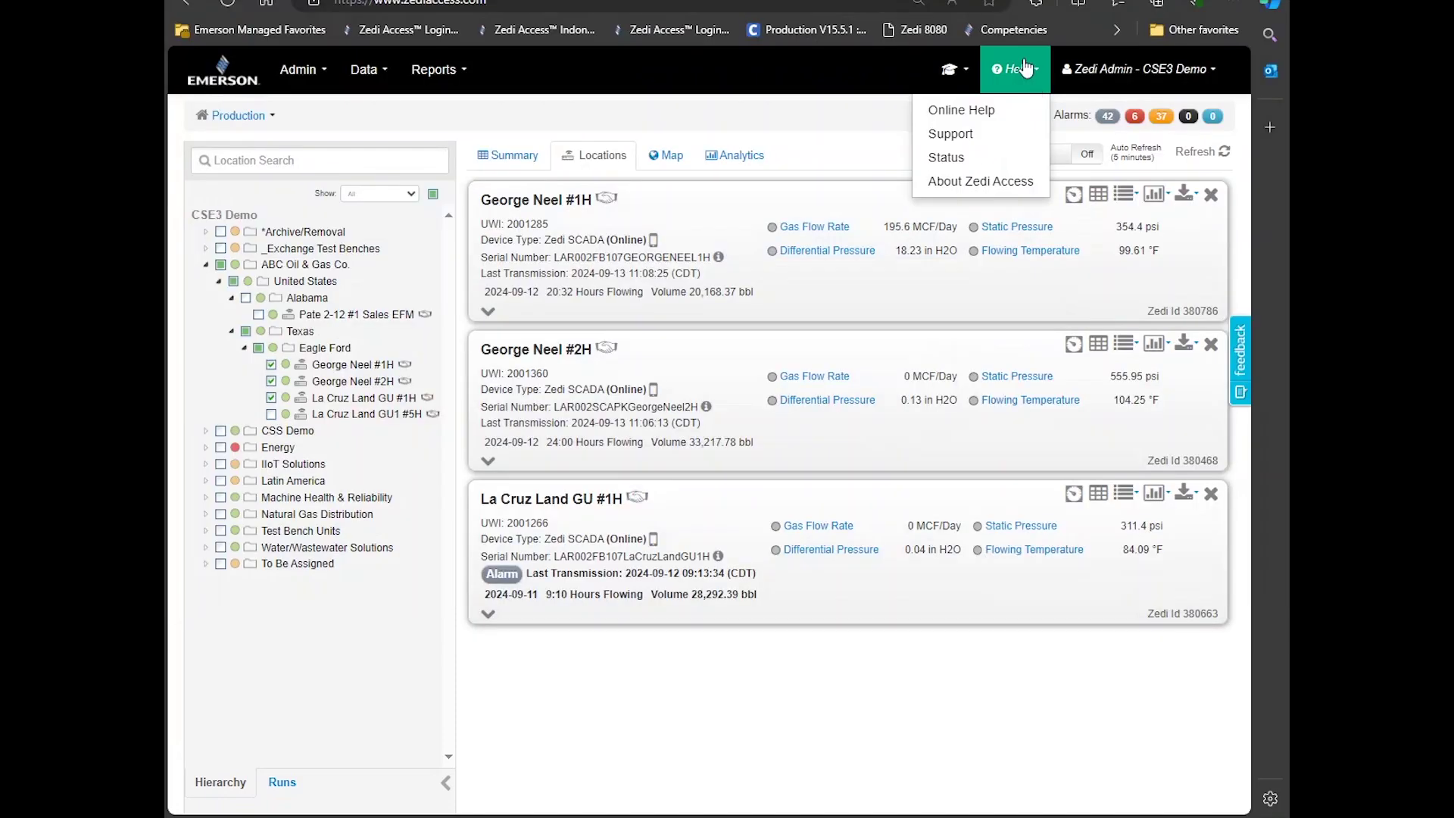
{"action": "left_click", "coordinate": [1015, 118]}
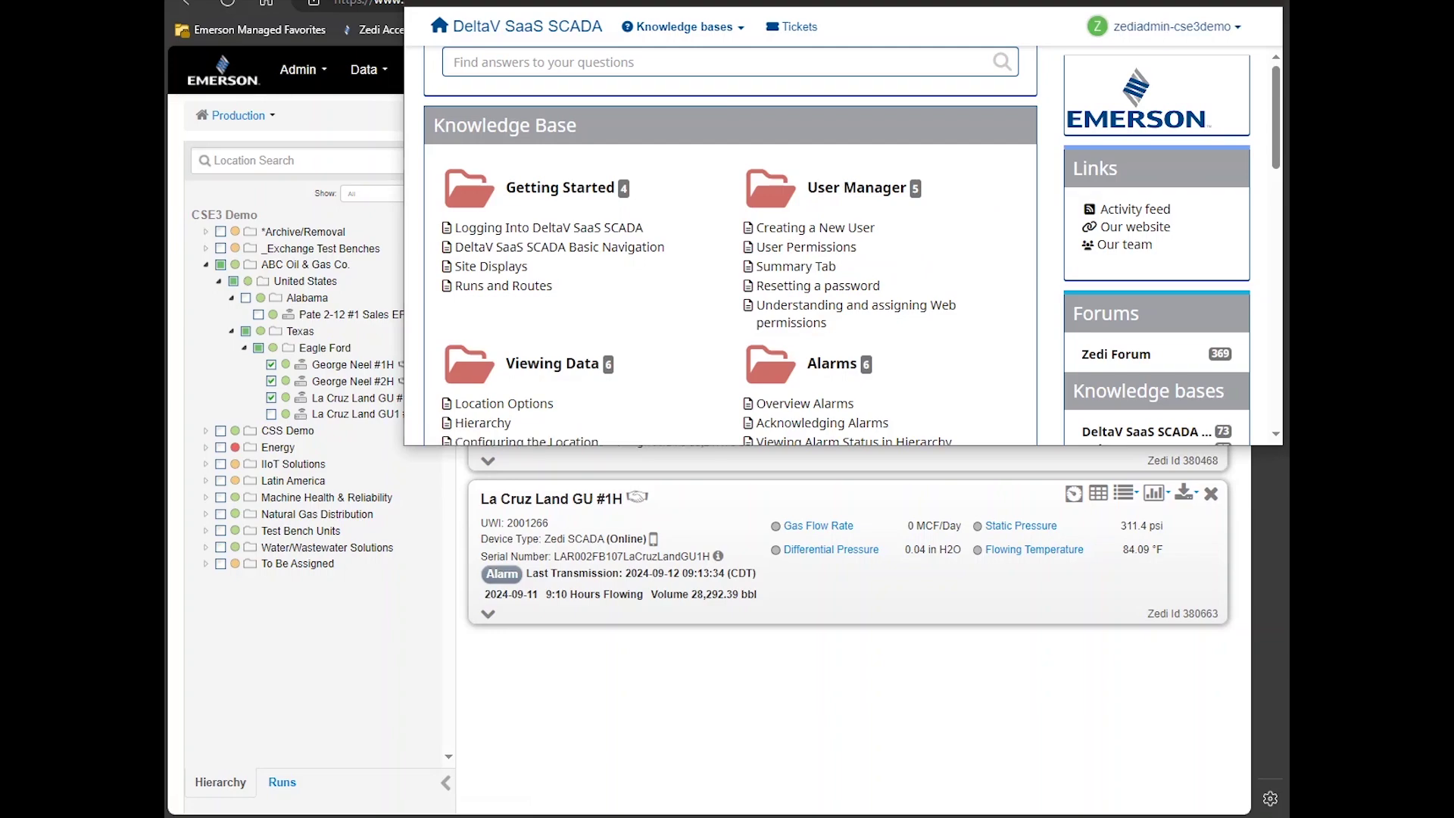
Return to the main portal window and open Help > Support
{"action": "left_click", "coordinate": [1139, 69]}
{"action": "left_click", "coordinate": [1016, 165]}
{"action": "left_click", "coordinate": [1015, 69]}
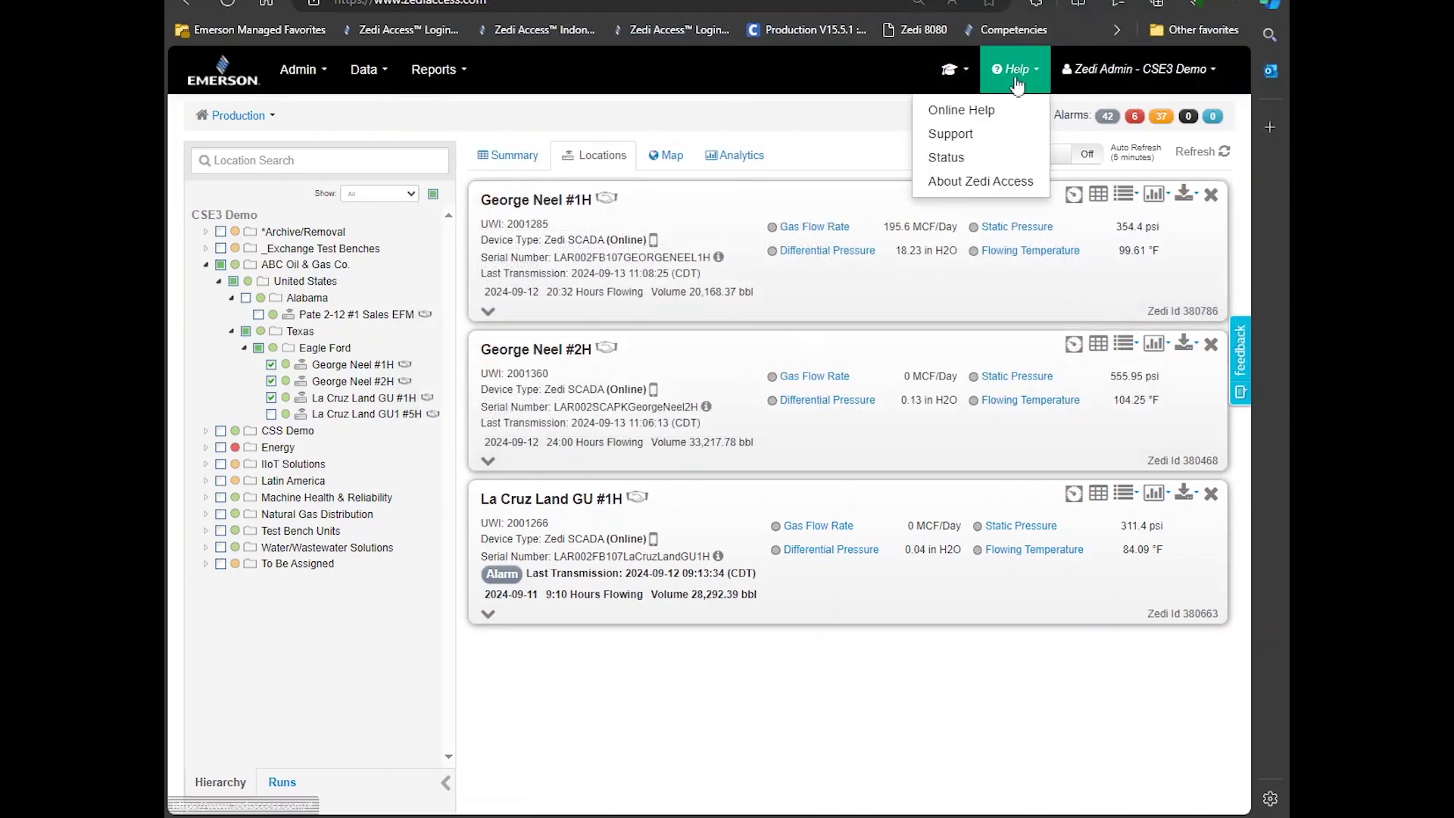
{"action": "left_click", "coordinate": [1007, 133]}
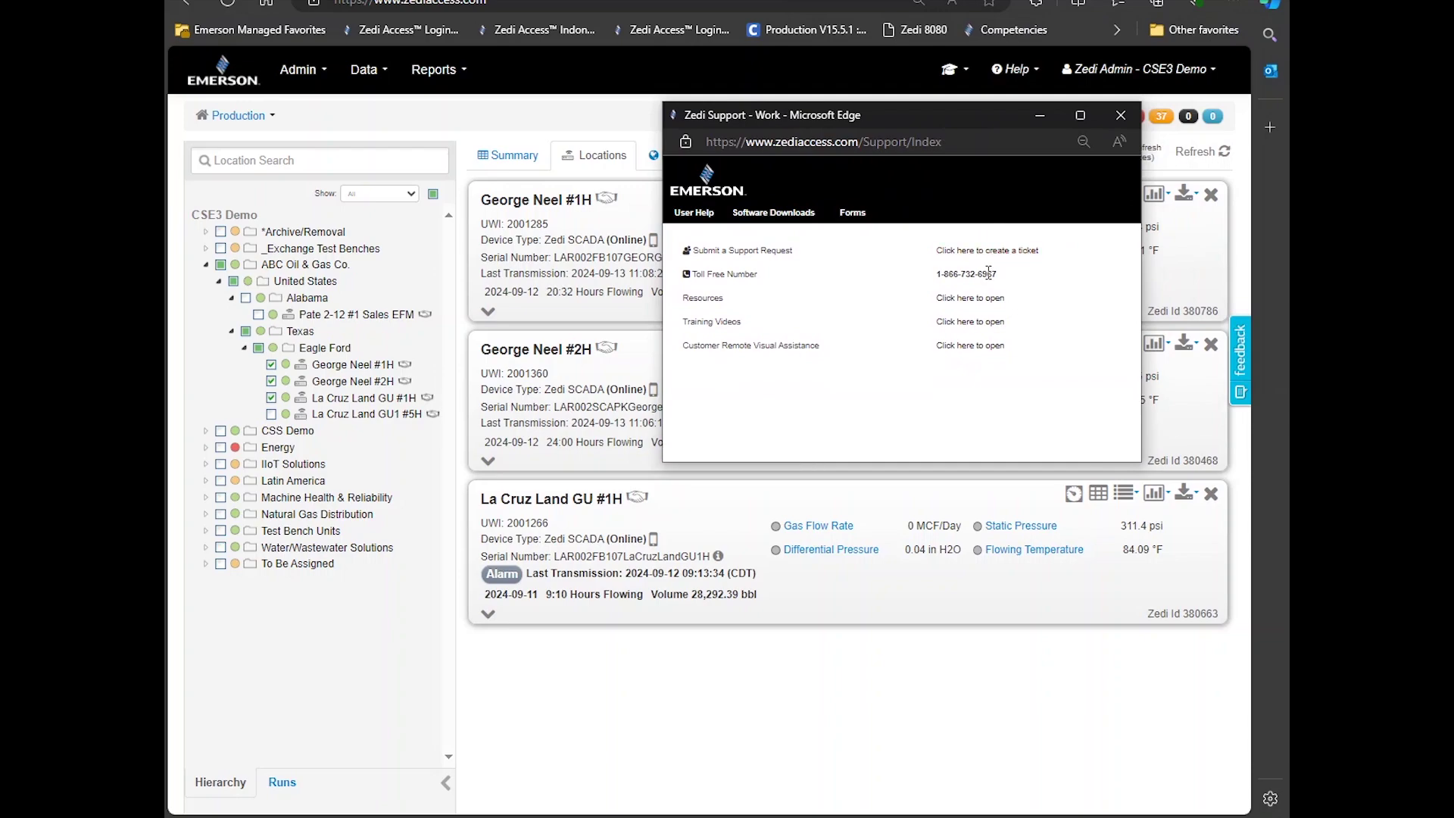
Highlight the toll-free number and the training and remote assistance links, then close the Support window
{"action": "left_click_drag", "start_coordinate": [1001, 281], "coordinate": [930, 282]}
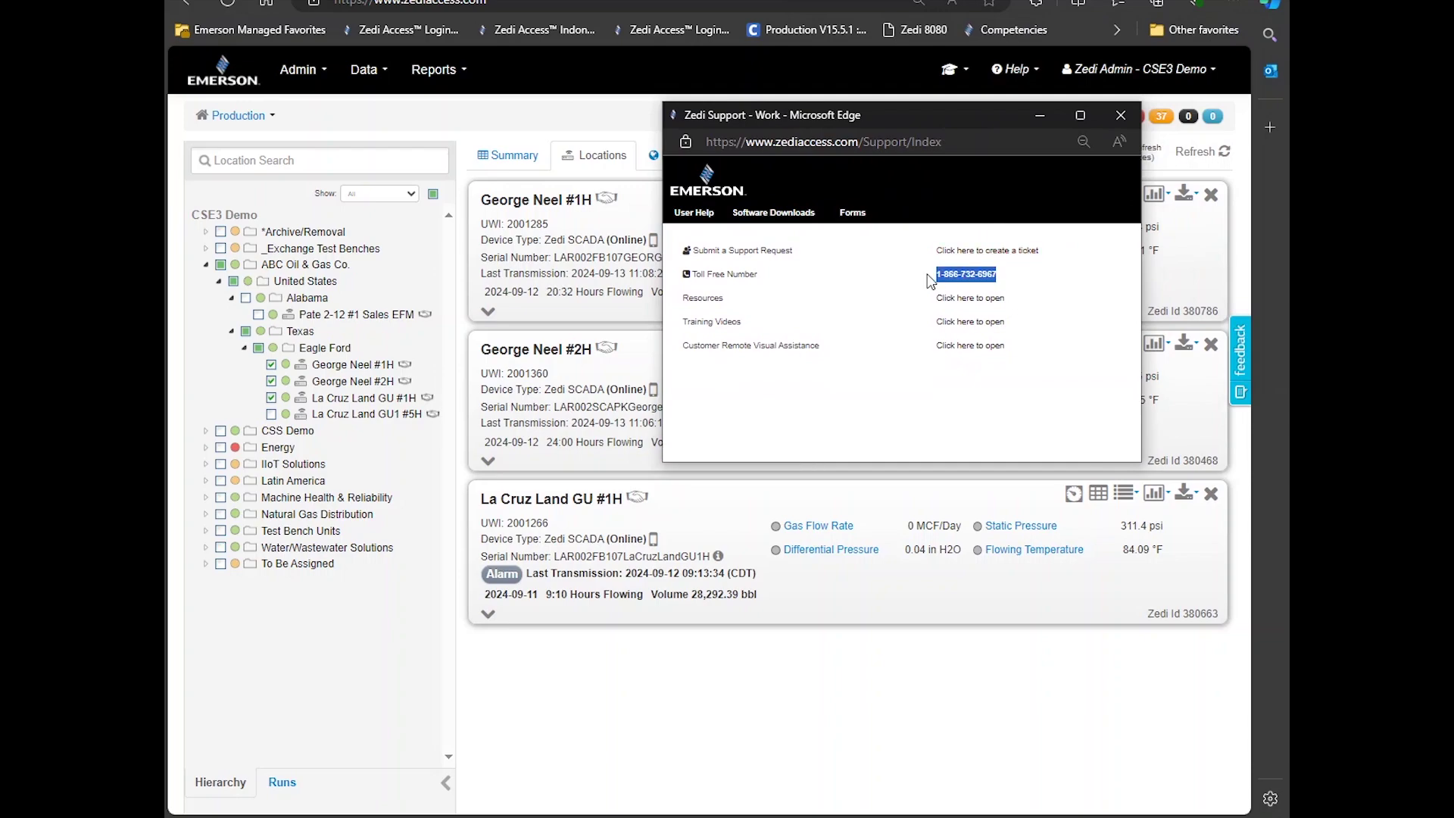
{"action": "left_click", "coordinate": [920, 326]}
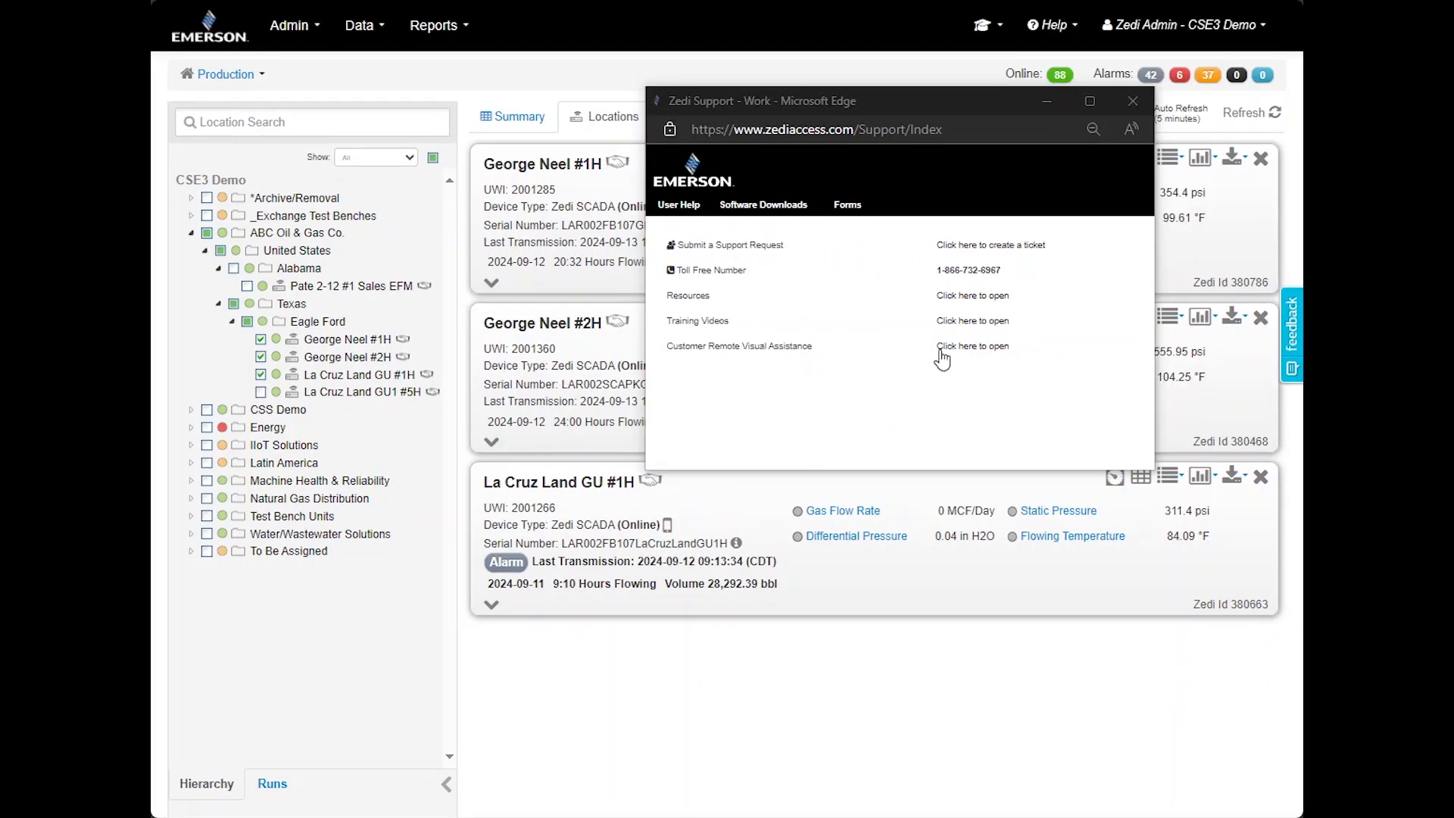
{"action": "left_click_drag", "start_coordinate": [920, 330], "coordinate": [969, 357]}
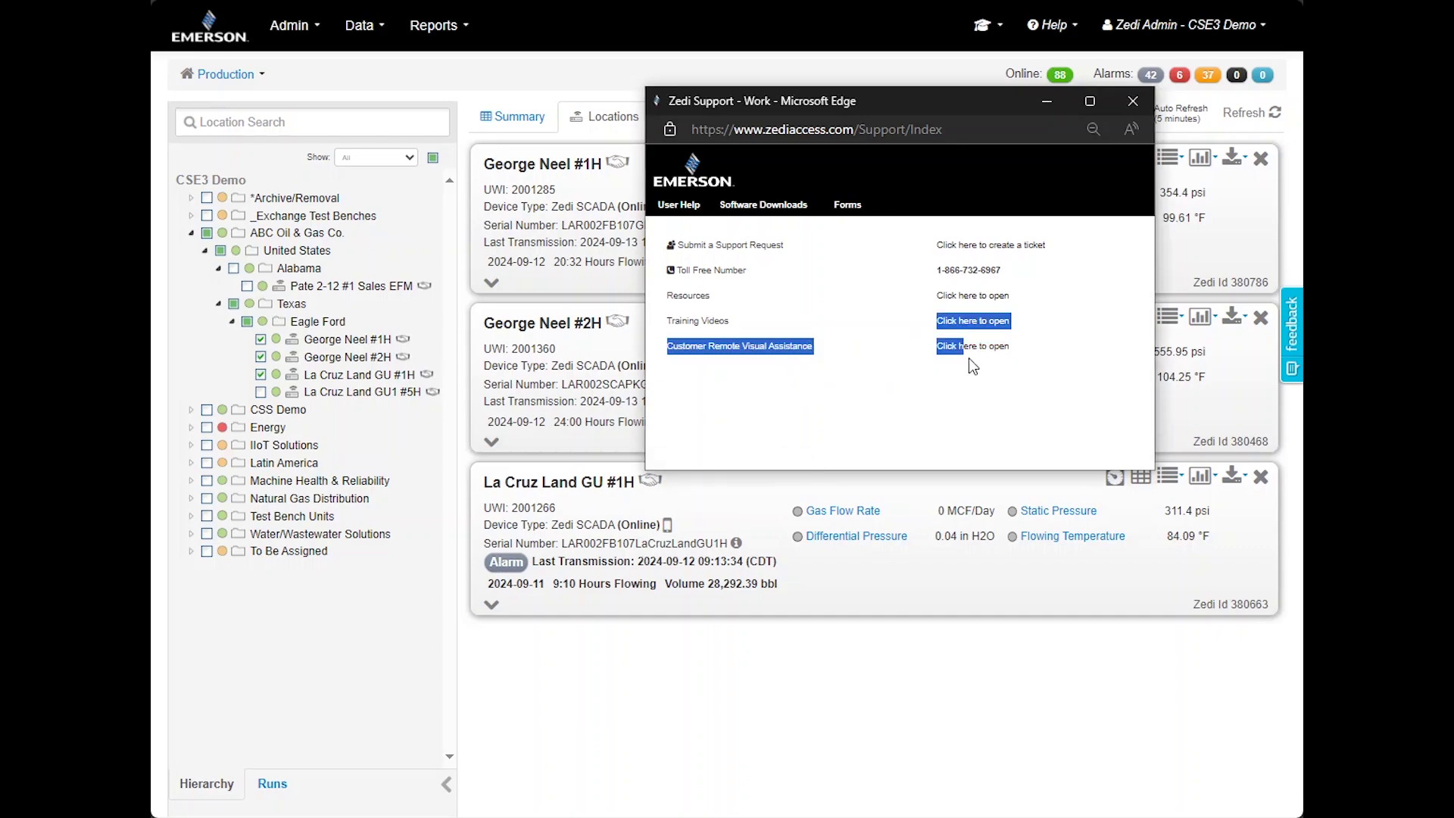
{"action": "left_click", "coordinate": [1013, 420]}
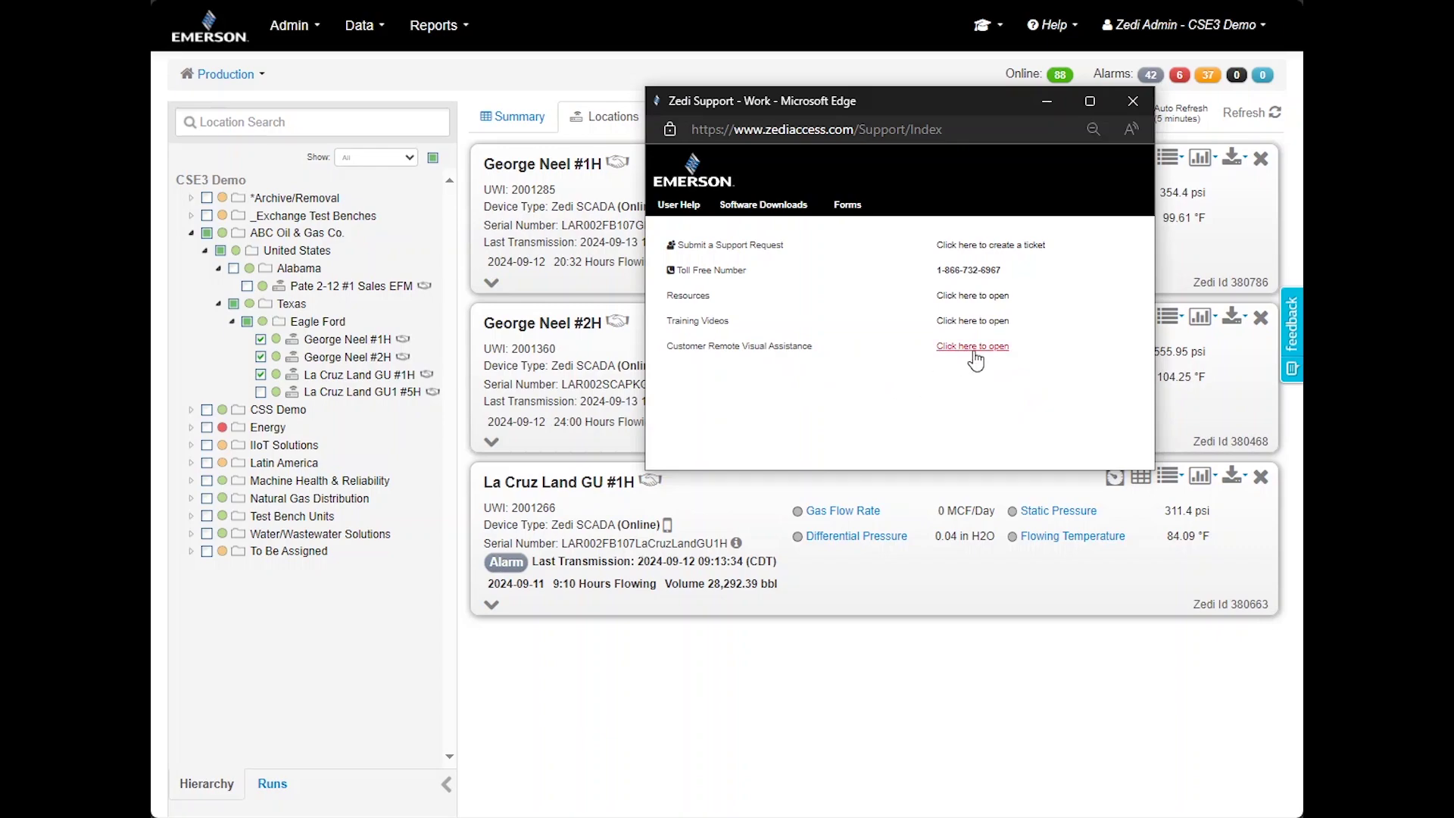
{"action": "left_click", "coordinate": [1142, 100]}
{"action": "left_click", "coordinate": [1052, 25]}
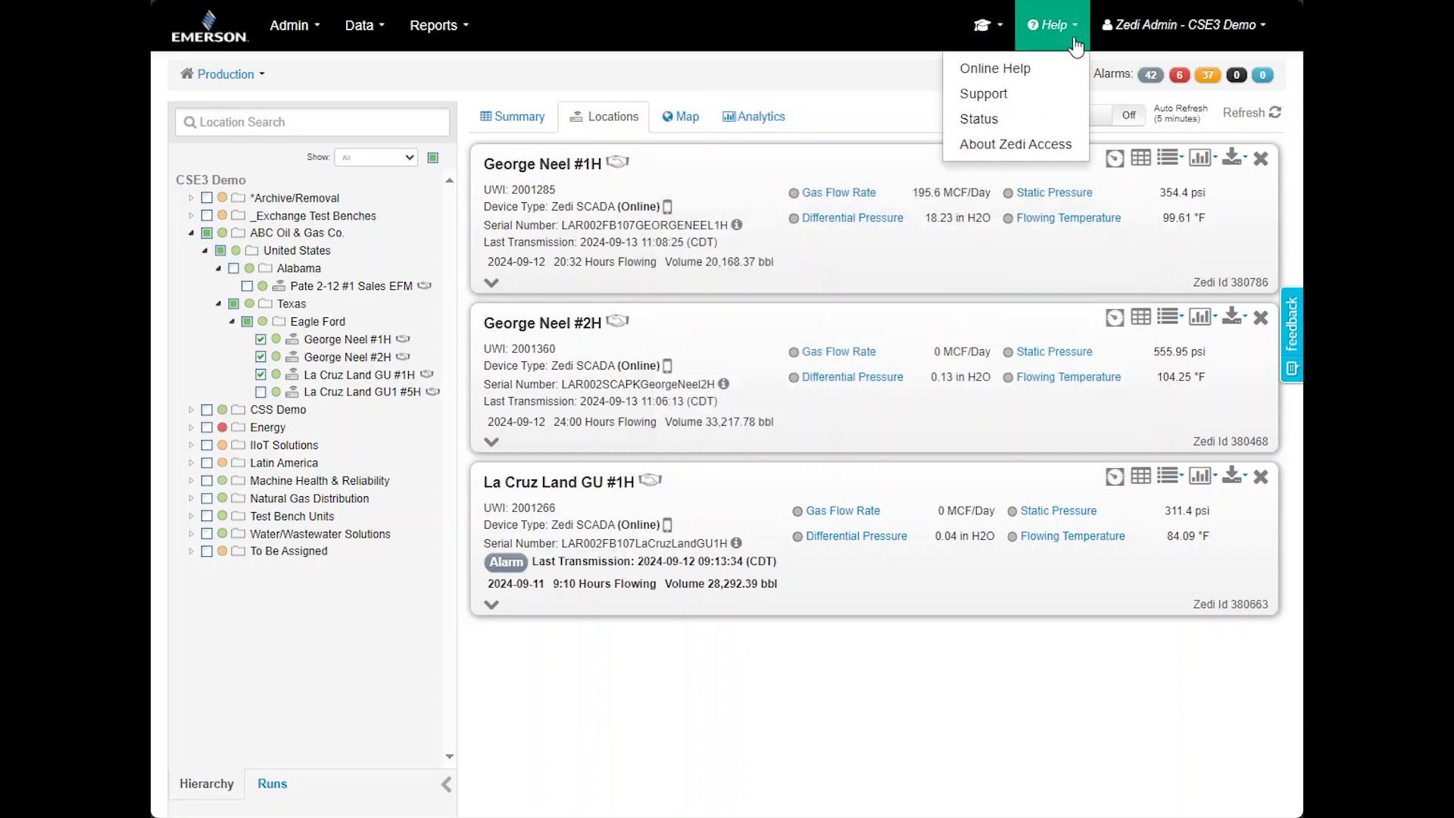
Choose Help > Status to open the system status page
{"action": "left_click", "coordinate": [1041, 119]}
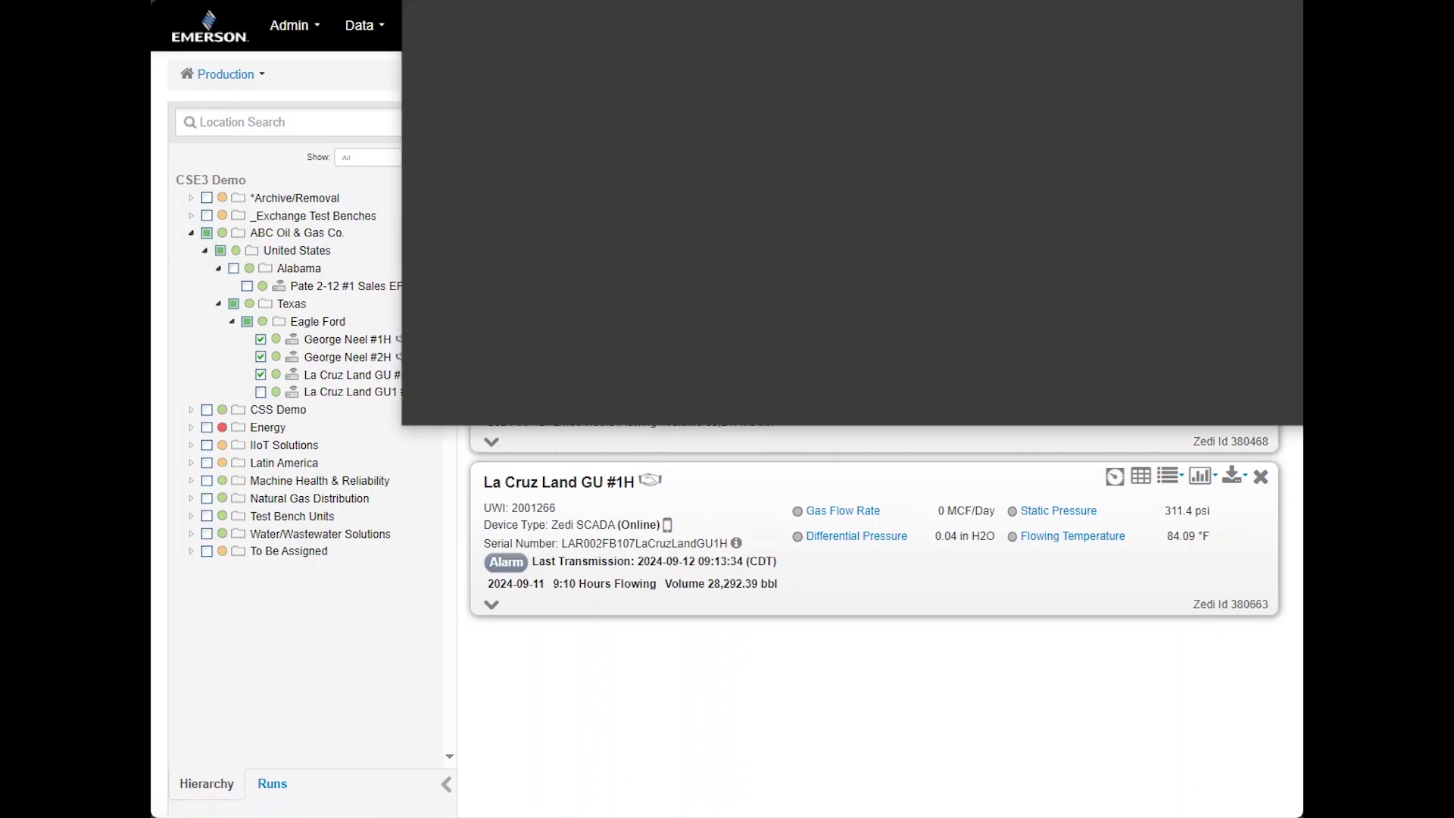